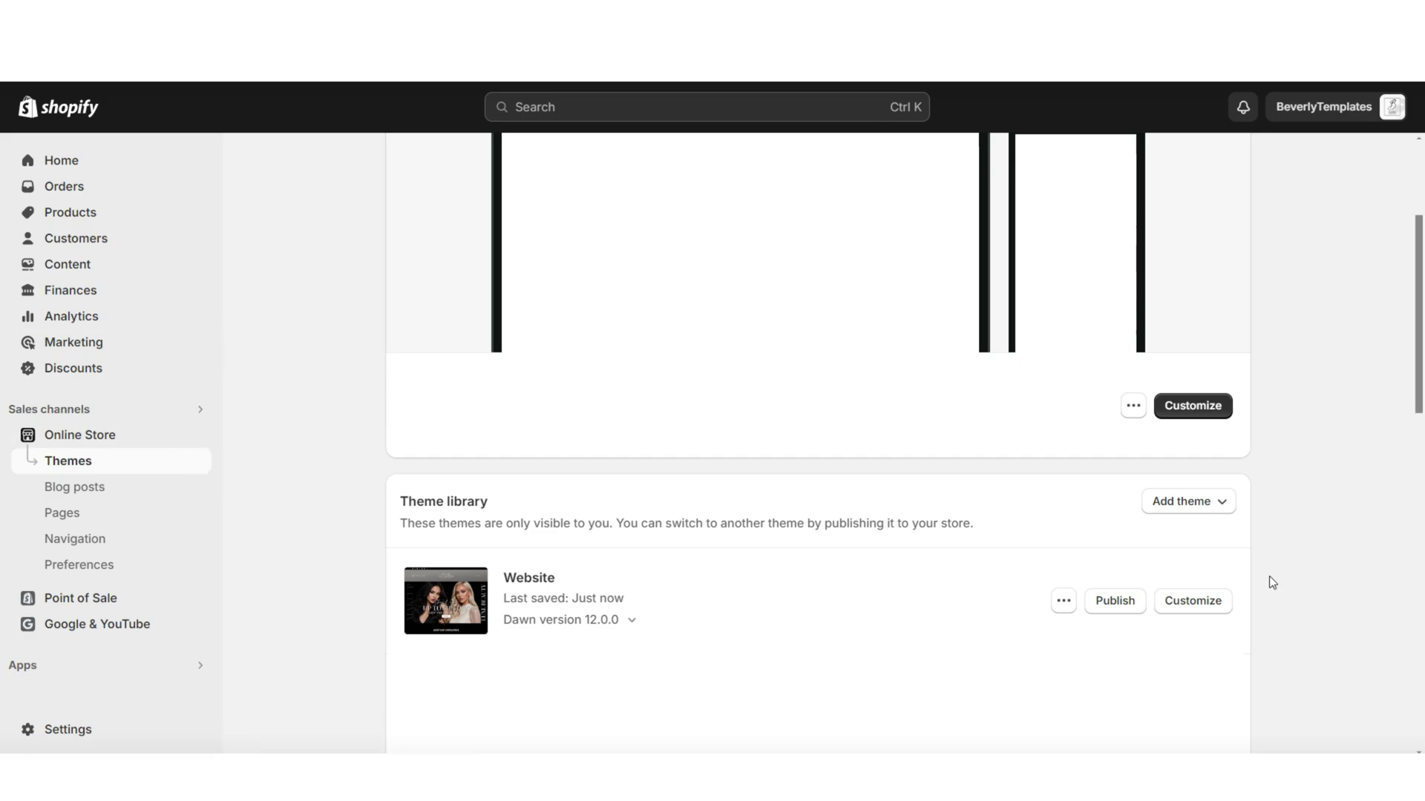
Open the Website theme from the theme library for customization and look over its home page
click(1188, 609)
scroll(1189, 610, down, 8)
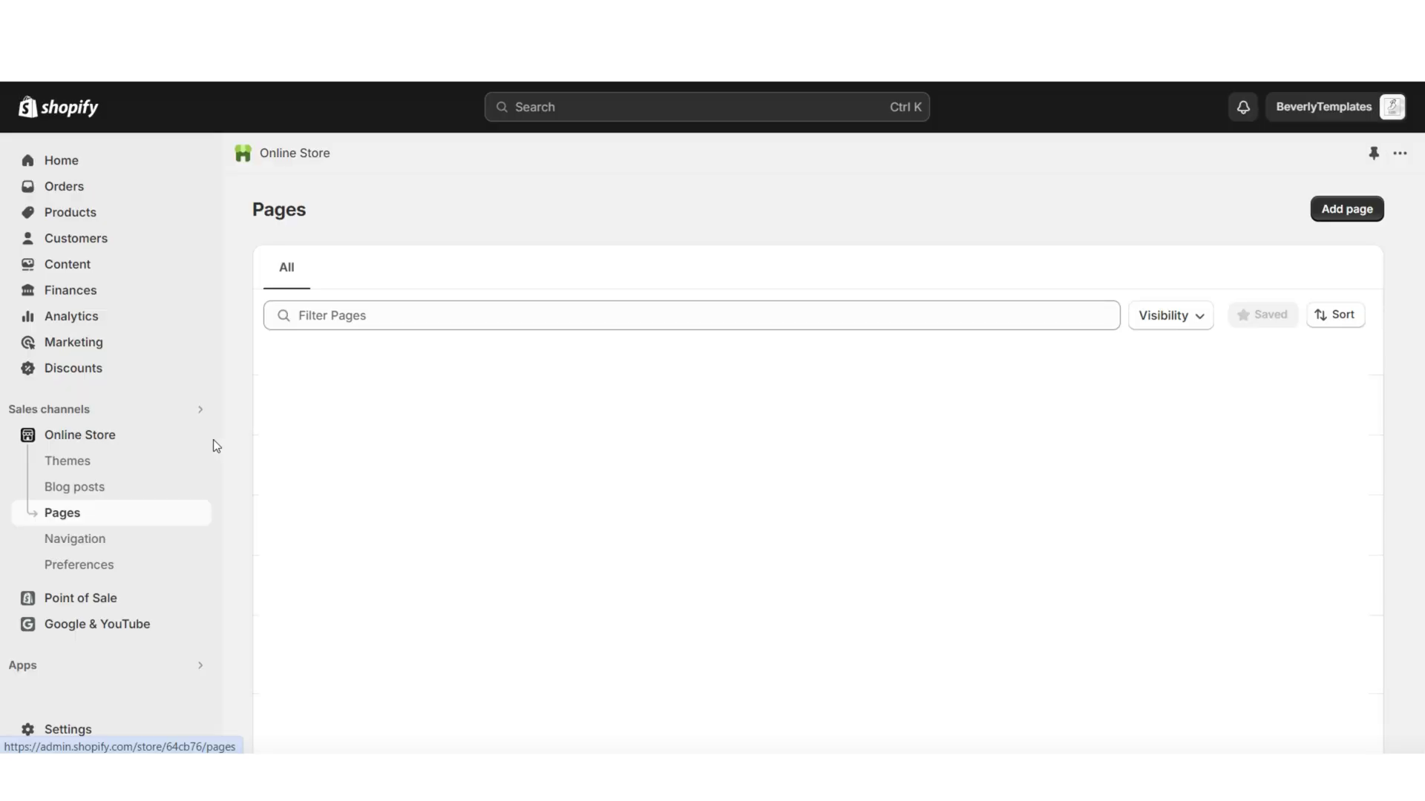
Add a store page titled "Our About Us Page" with empty content and save it
click(1344, 211)
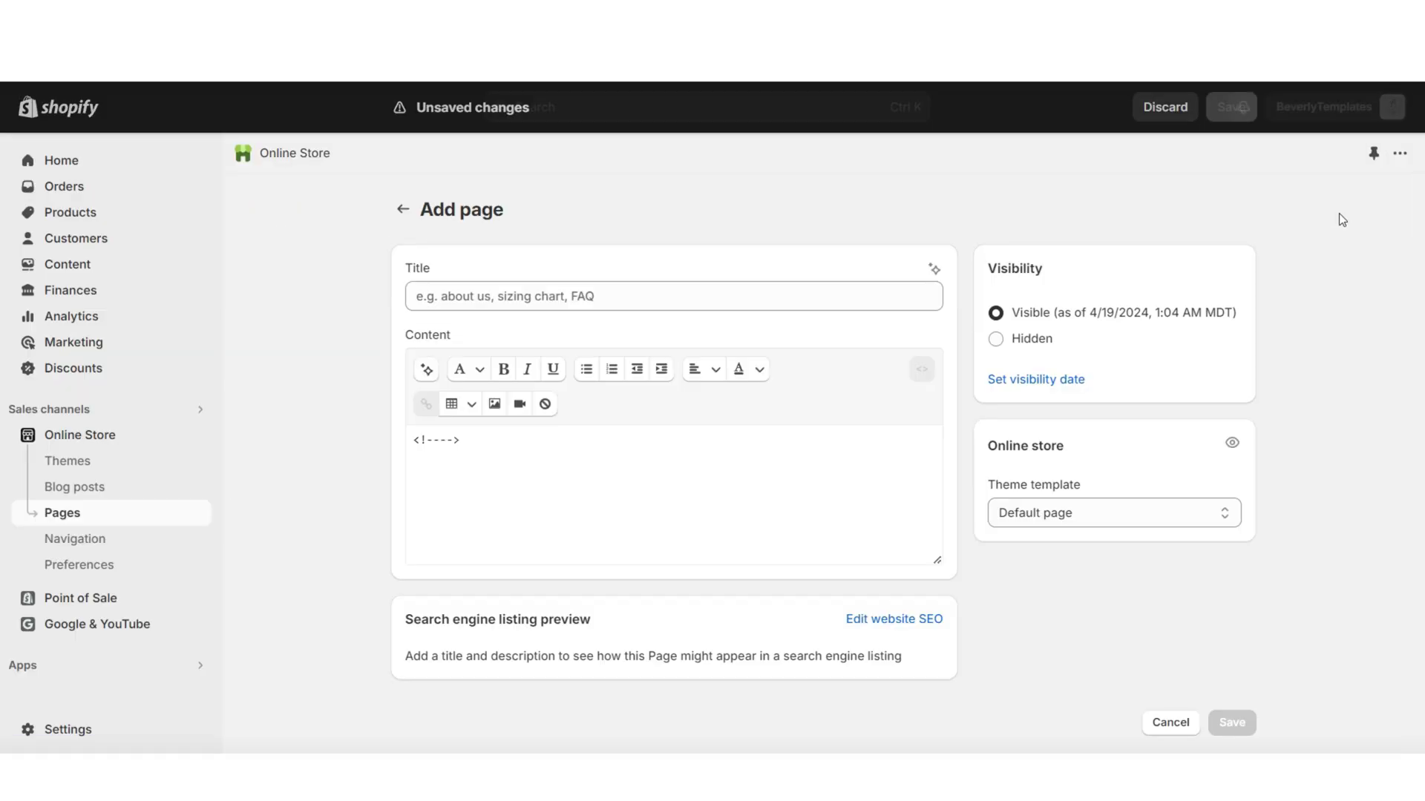
click(526, 297)
text(Our About Us Page)
click(397, 312)
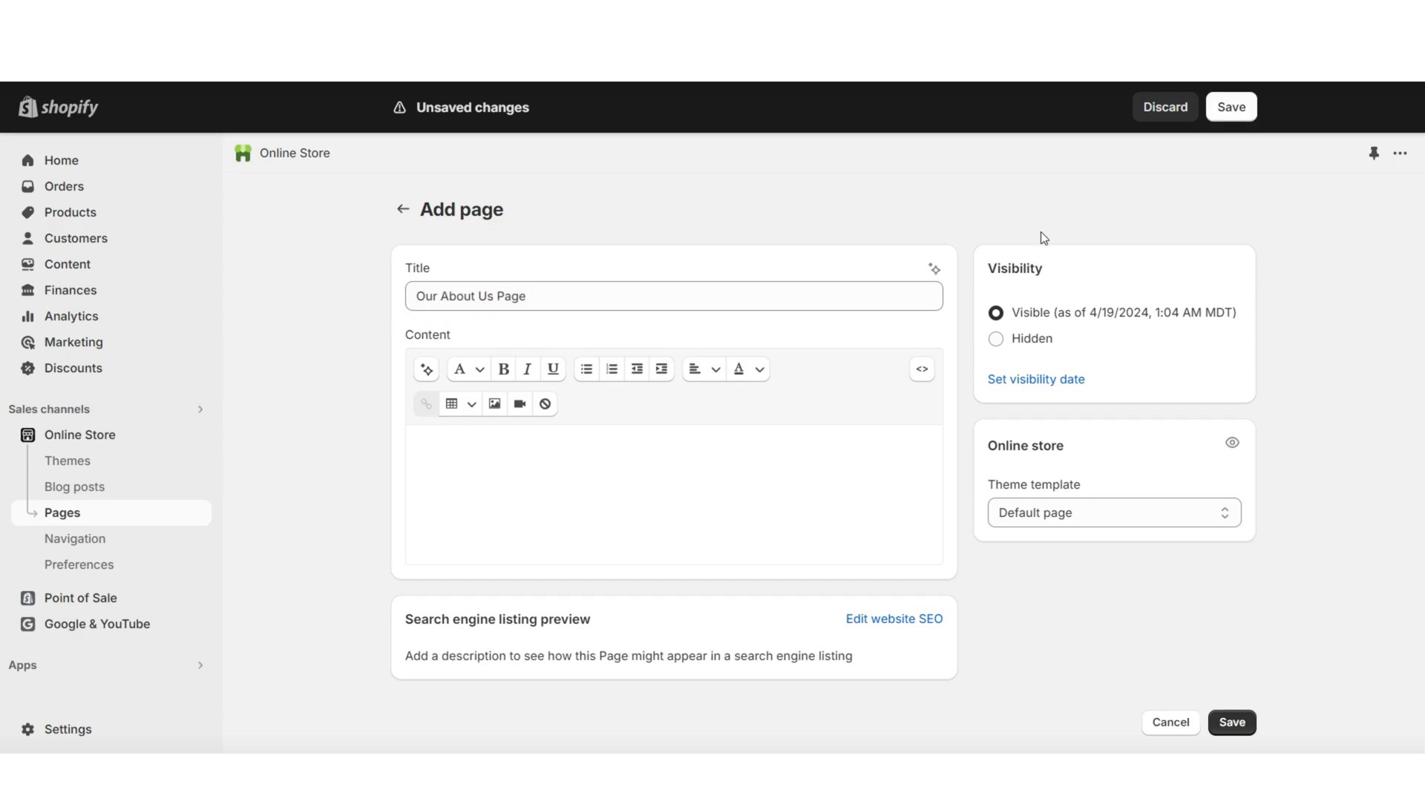
click(1228, 108)
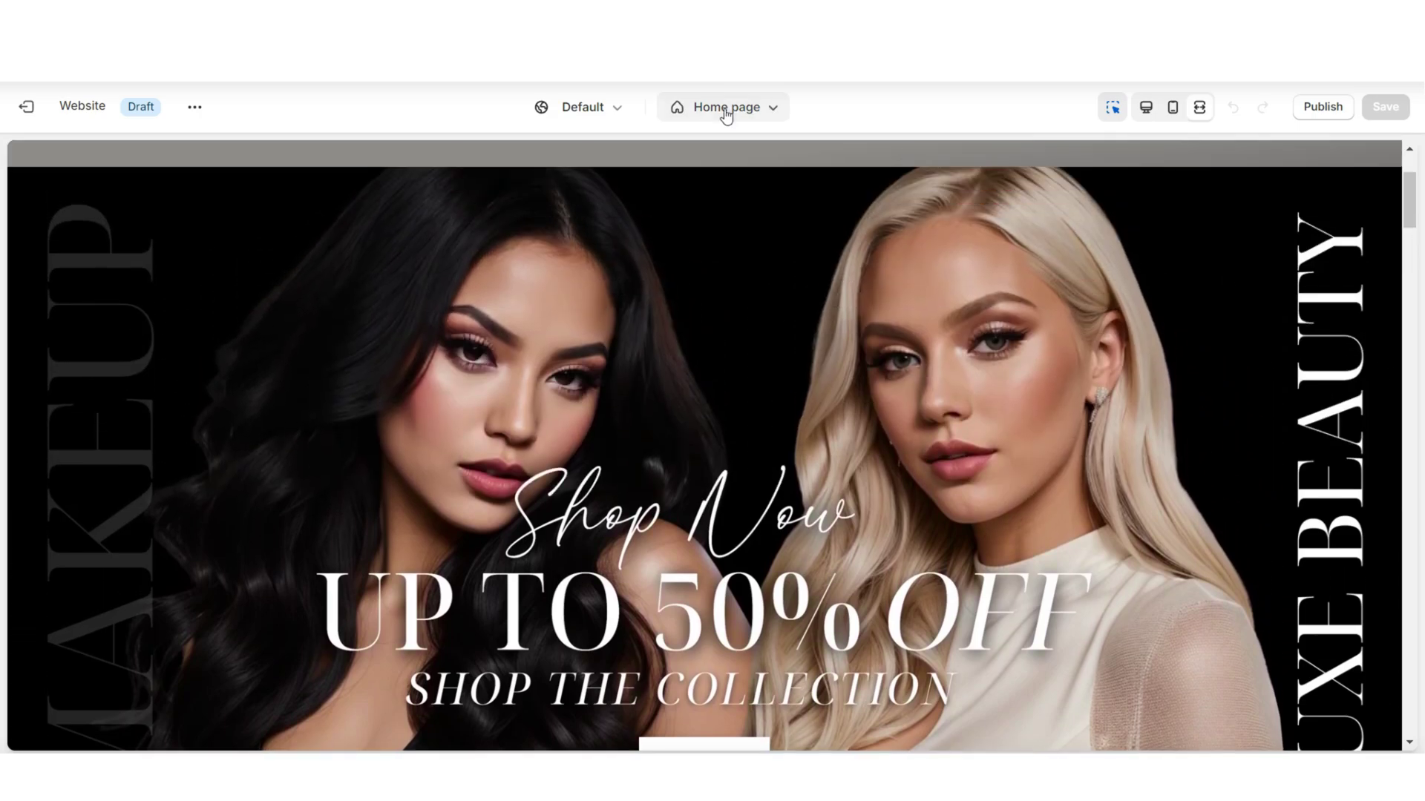
Switch the theme editor from the home page to the Default page template
click(726, 112)
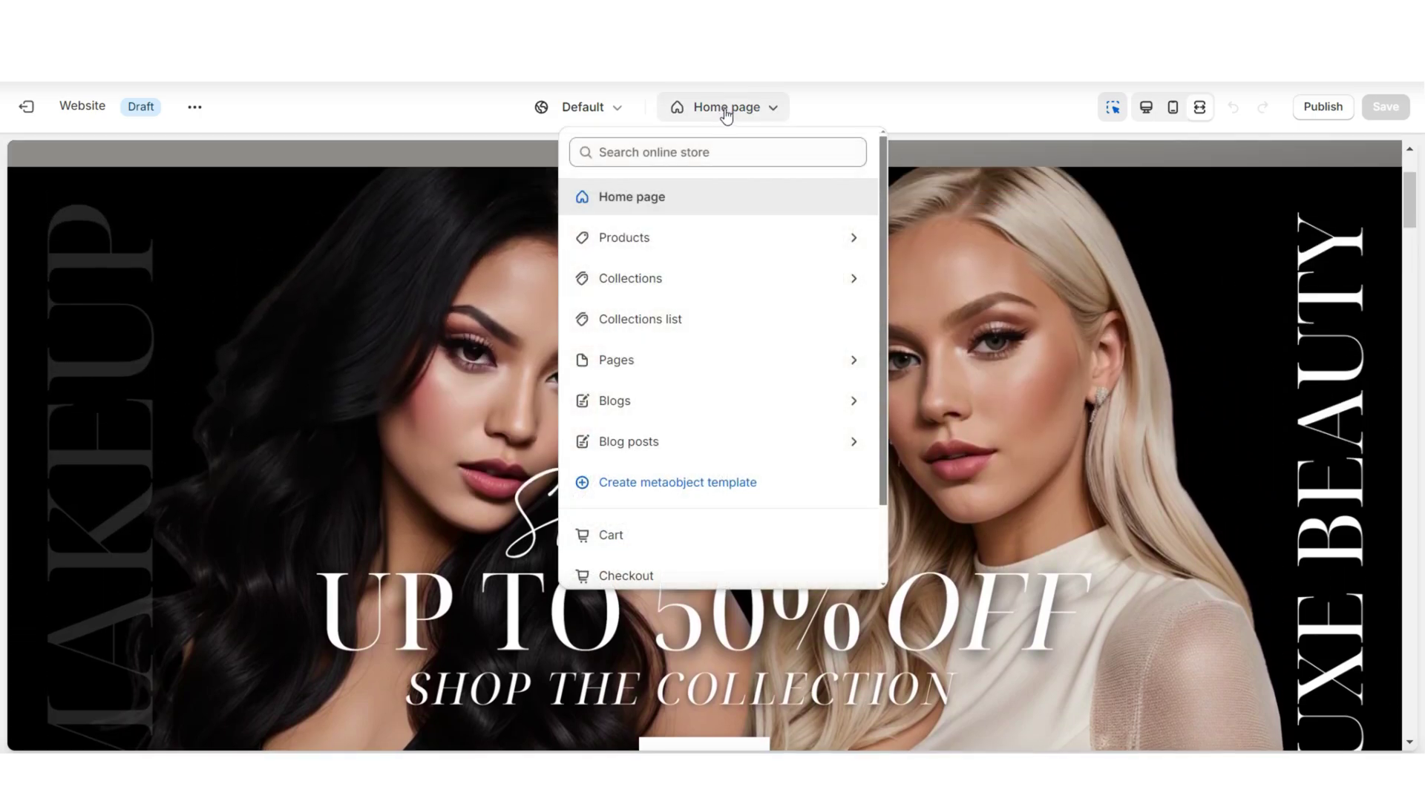
click(747, 364)
click(705, 253)
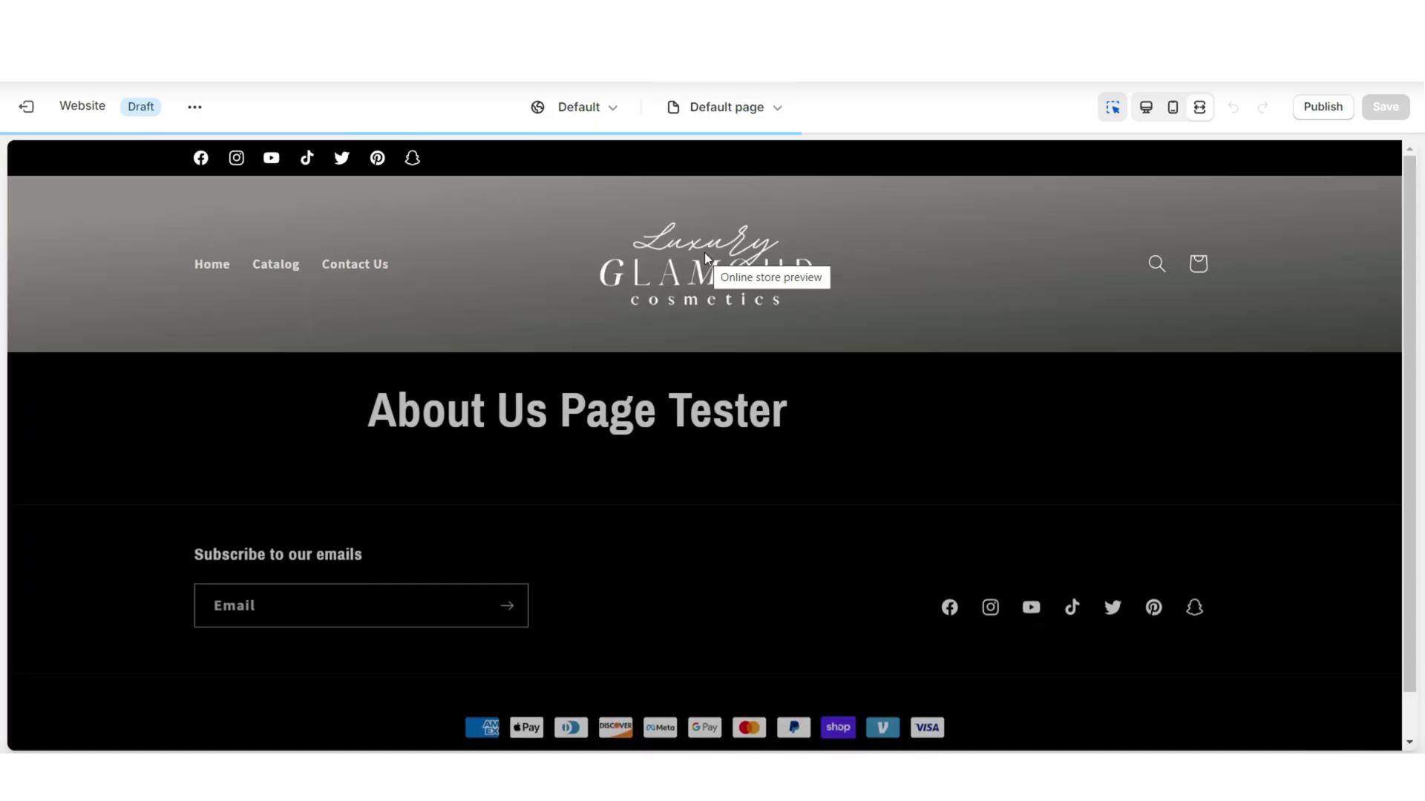
scroll(764, 412, down, 1)
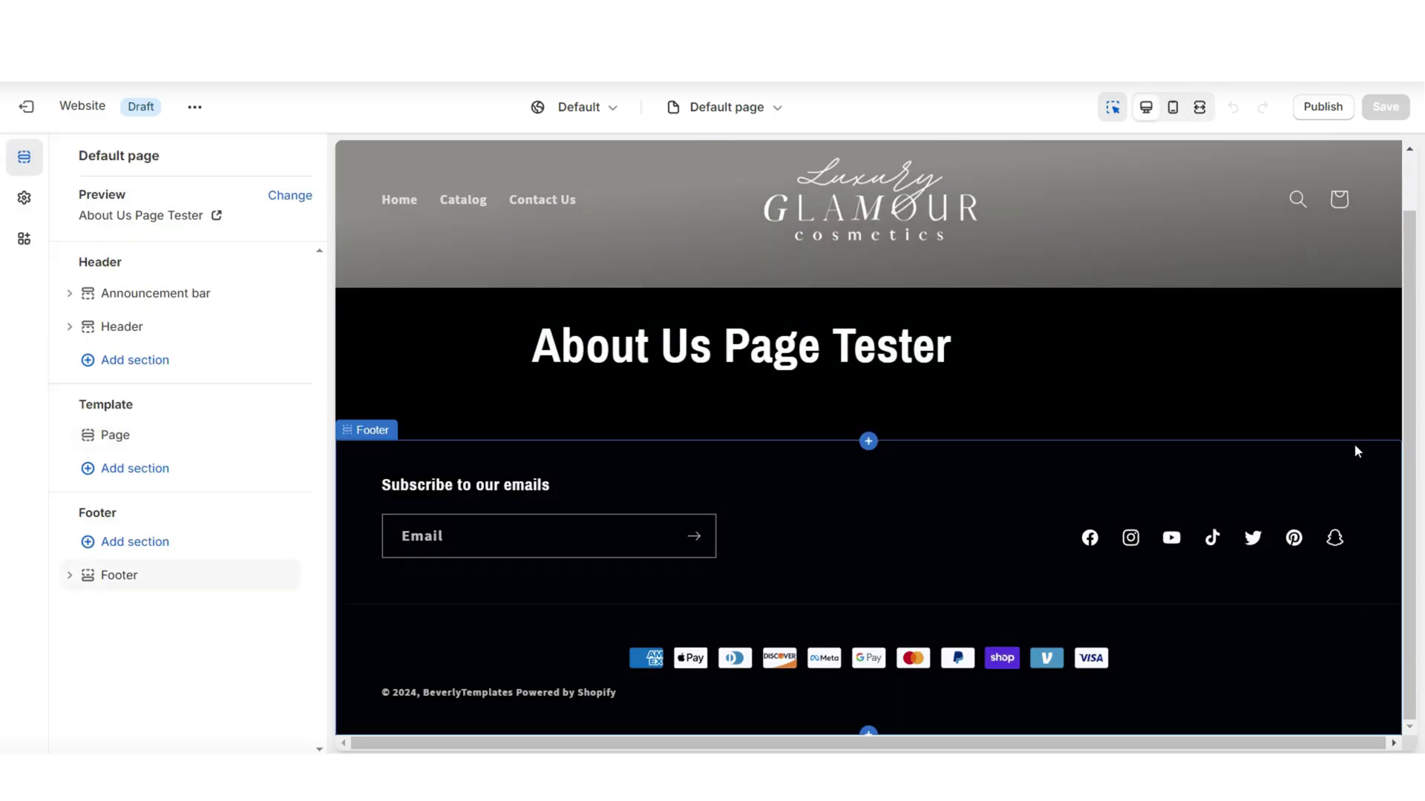
Add an Image banner section to the Default page template below the page title
click(152, 468)
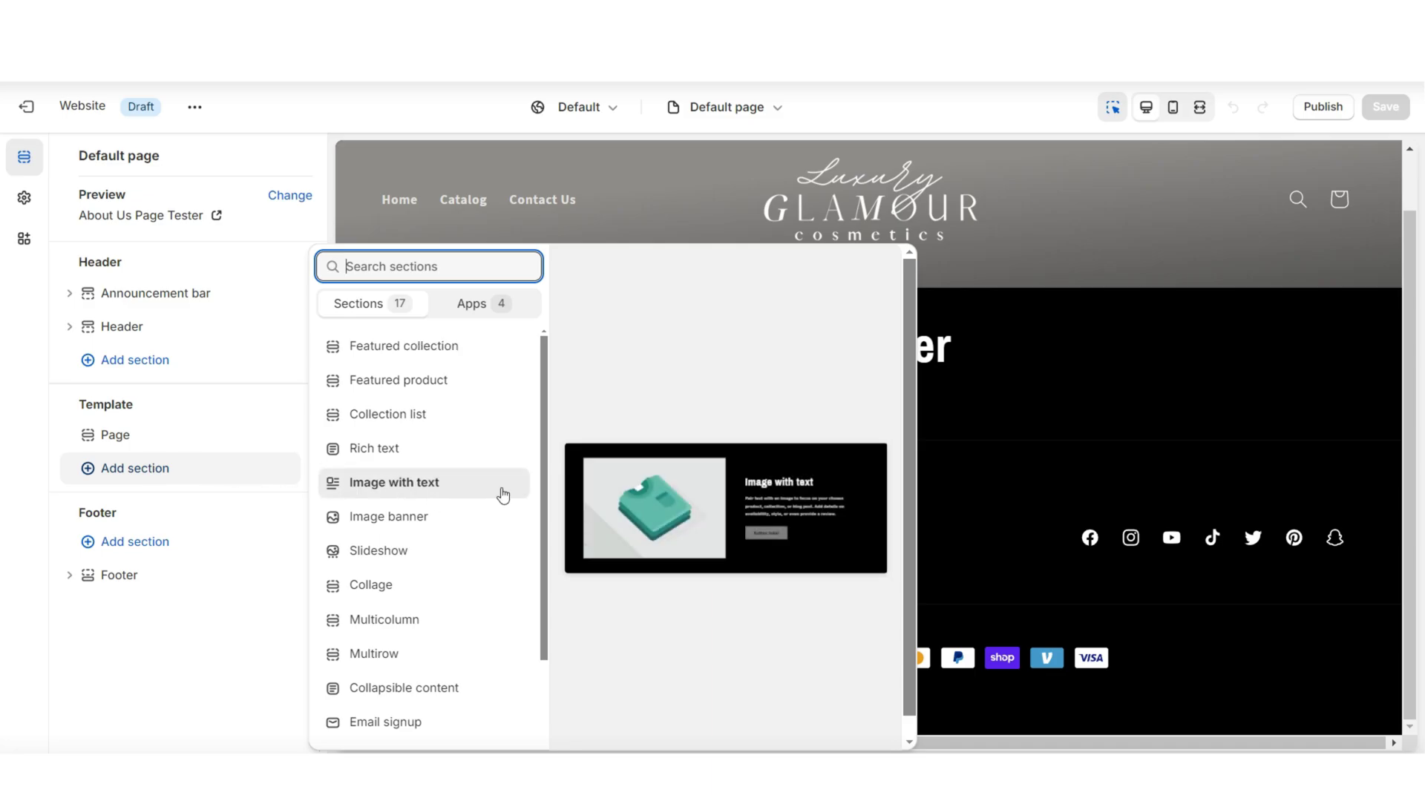
click(490, 515)
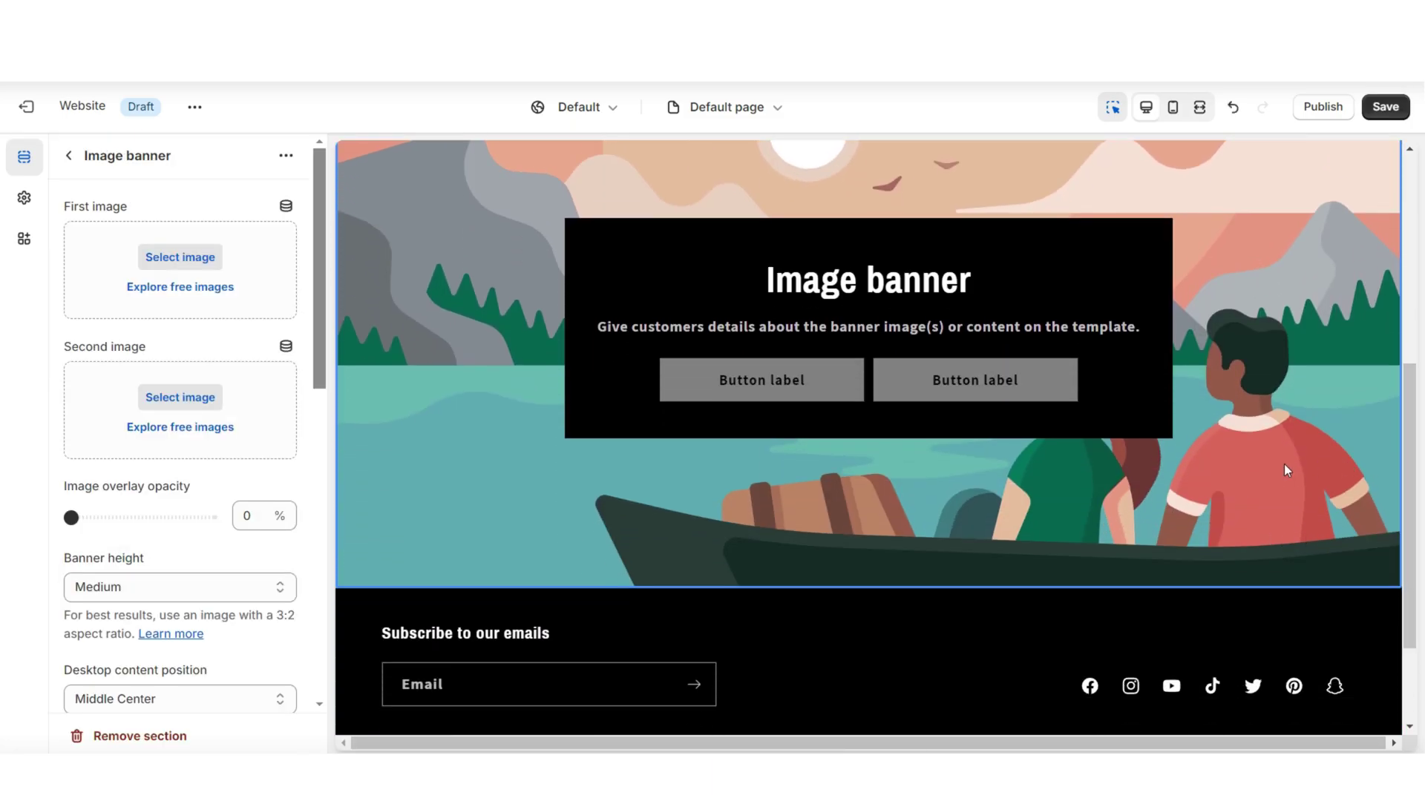
scroll(1292, 468, up, 5)
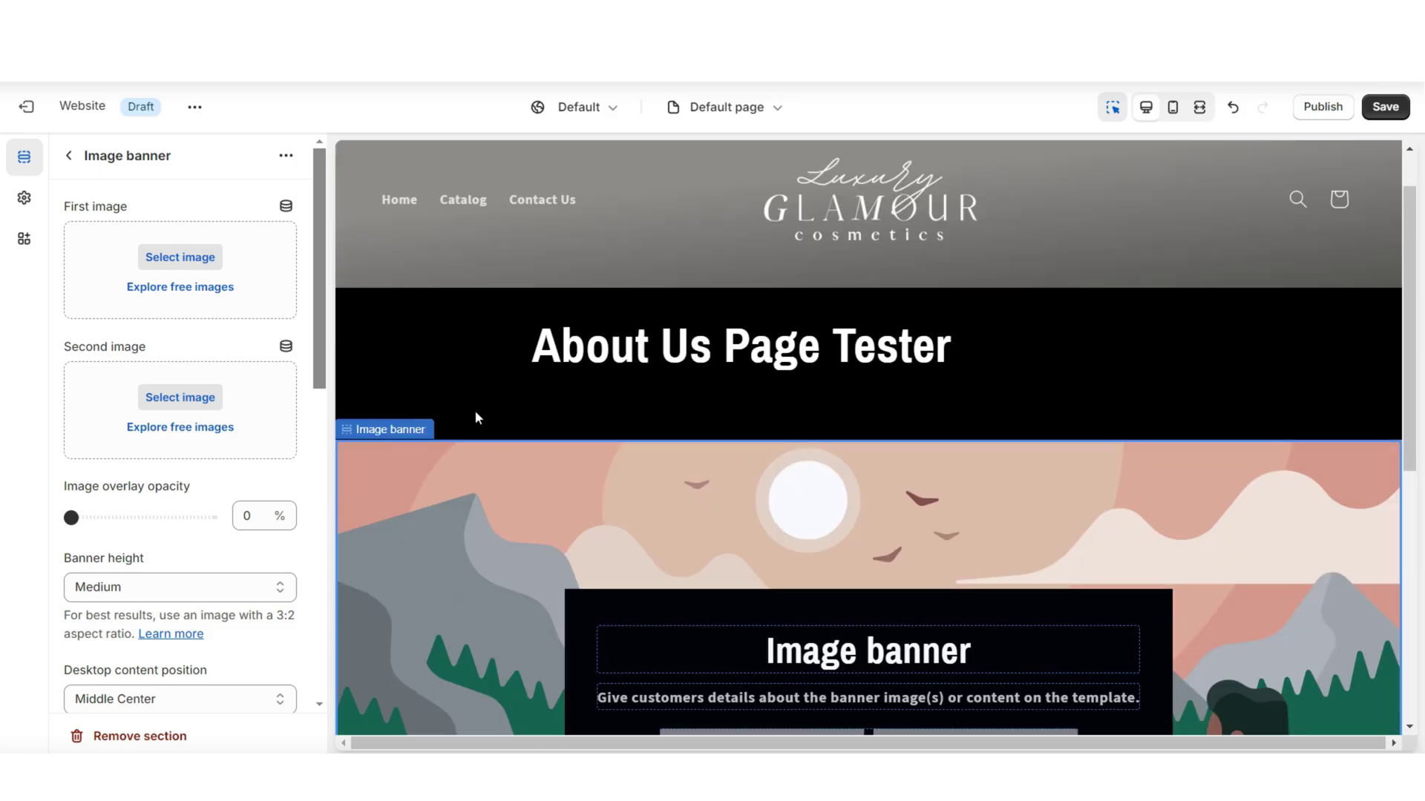
Hide the Page section that holds the page title above the image banner
click(390, 367)
click(285, 155)
click(296, 191)
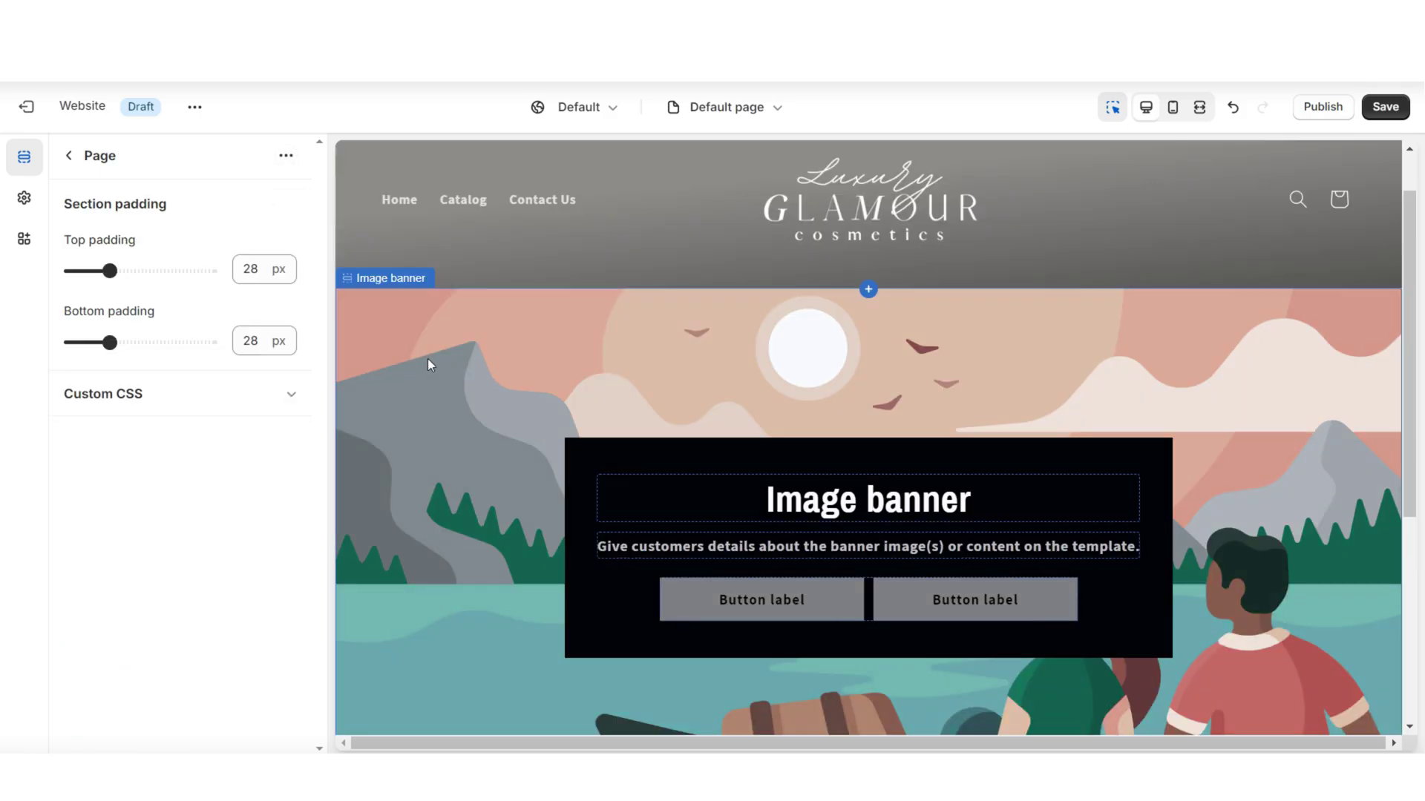
Replace the image banner's heading with "ABOUT US", with ABOUT in italics
click(869, 499)
triple_click(111, 282)
right_click(151, 291)
click(194, 401)
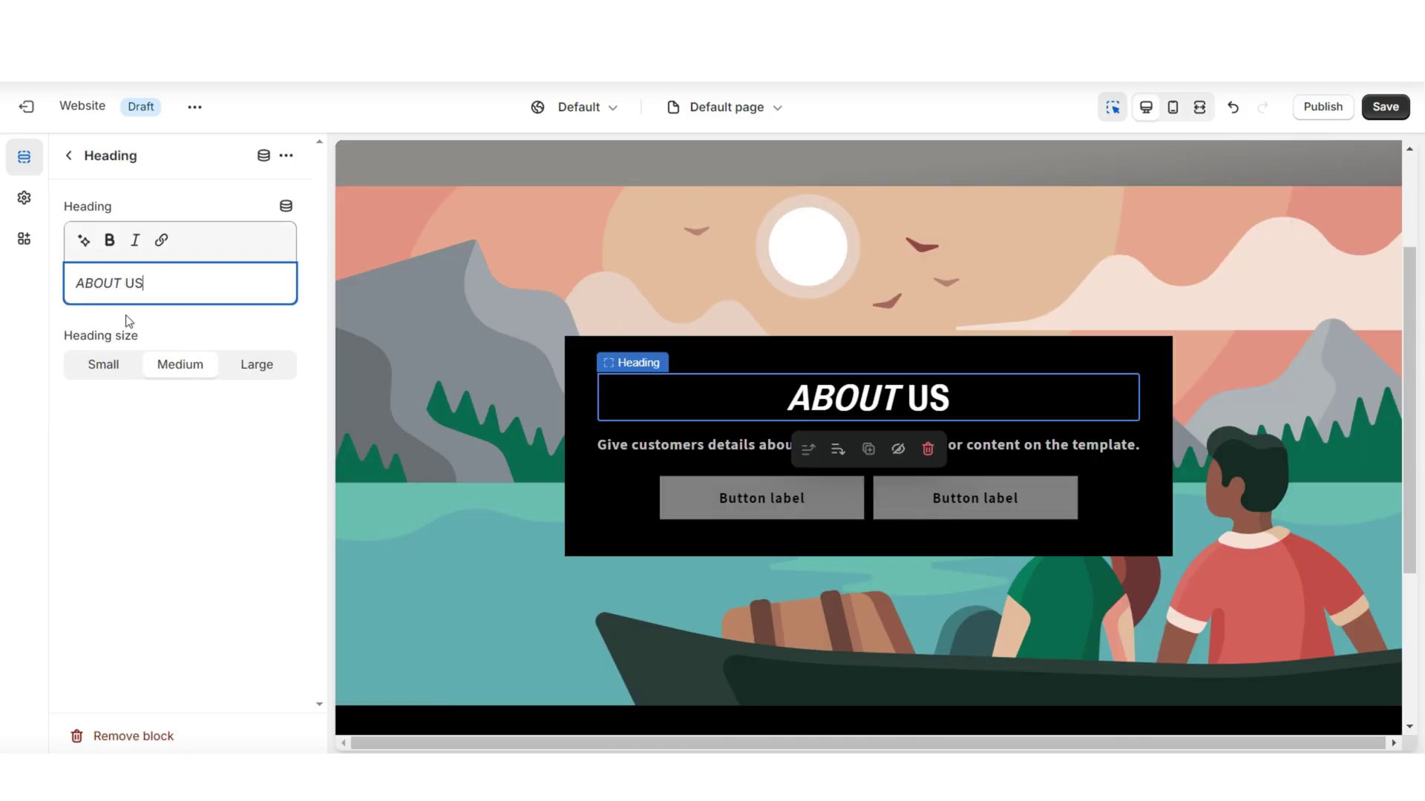
Remove the block with the two placeholder buttons from the image banner
click(844, 497)
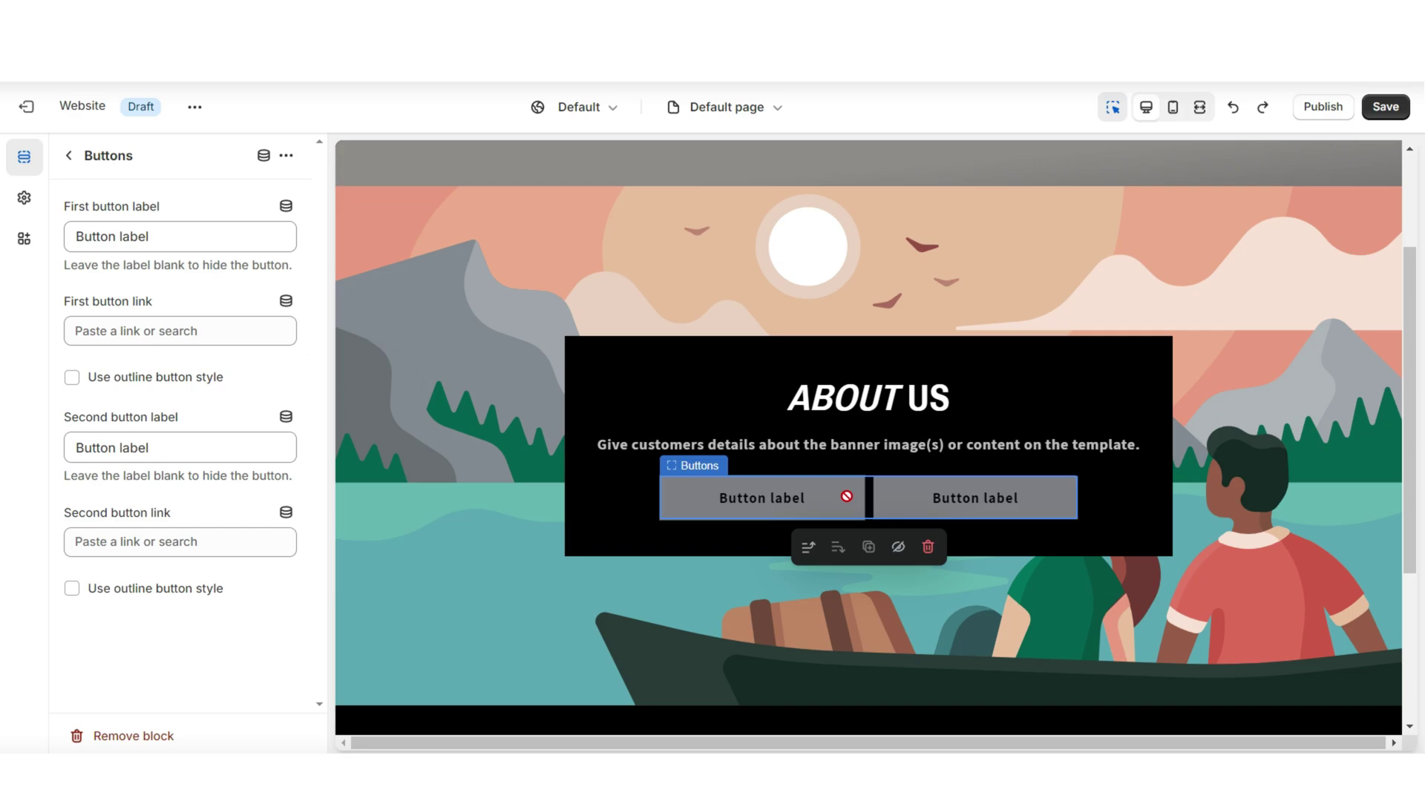
triple_click(150, 451)
key(BackSpace)
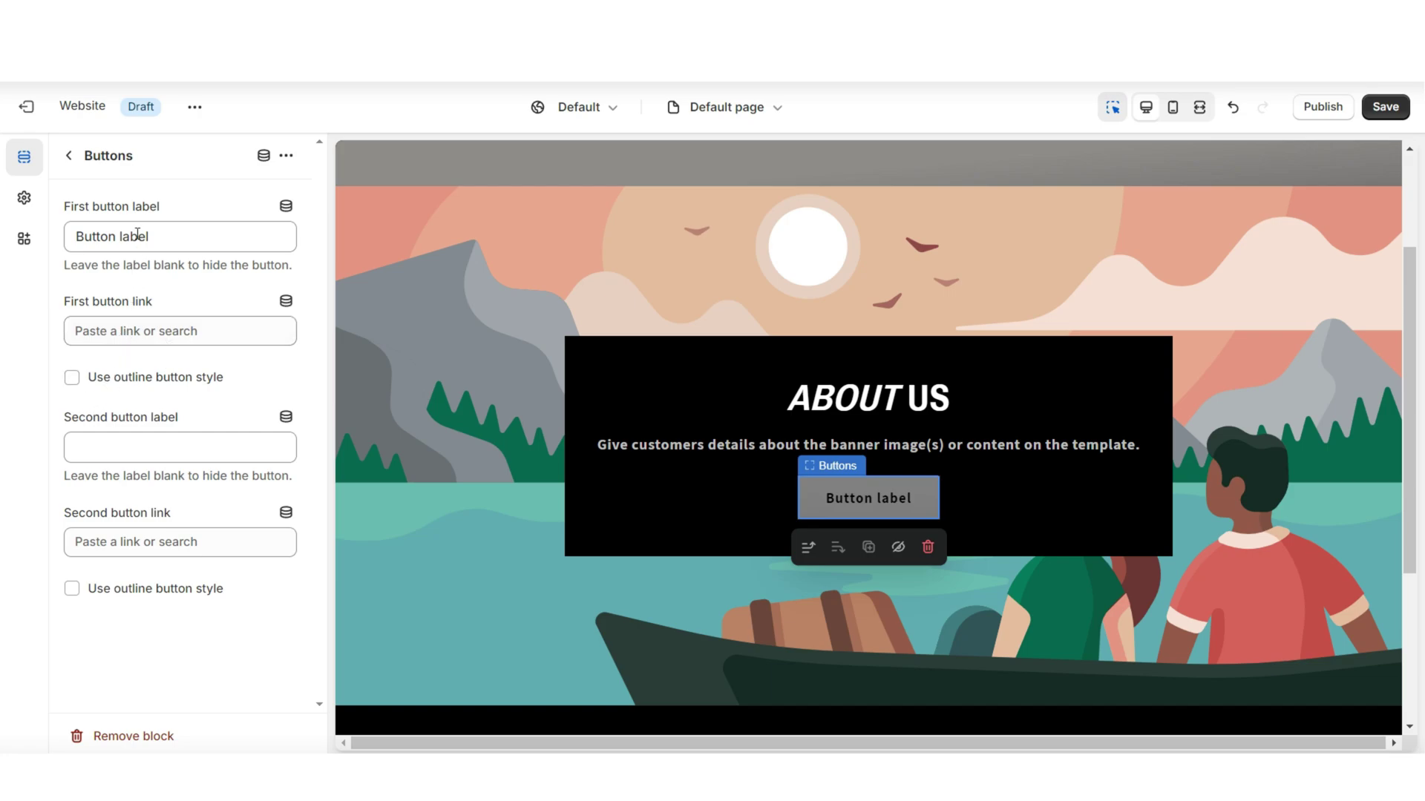
click(122, 736)
Set the banner description to "Welcome to the dazzling world of GlamourCosmetics, where beauty meets compassion, and every product is crafted with love and care!"
click(735, 478)
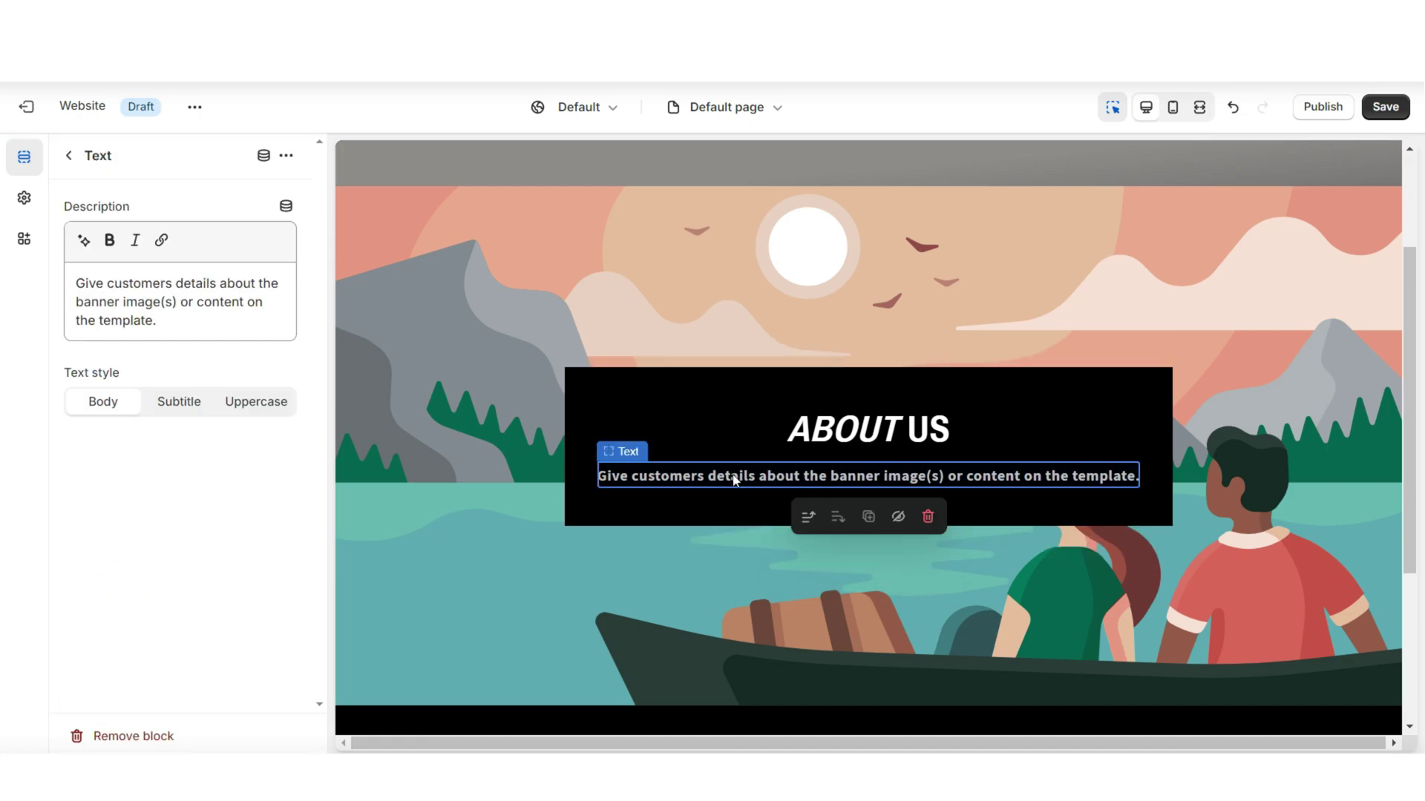
click(149, 320)
key(ctrl+a)
text(Welcome to the dazzling world of GlamourCosmetics, where beauty meets compassion, and every product is crafted with love and care!)
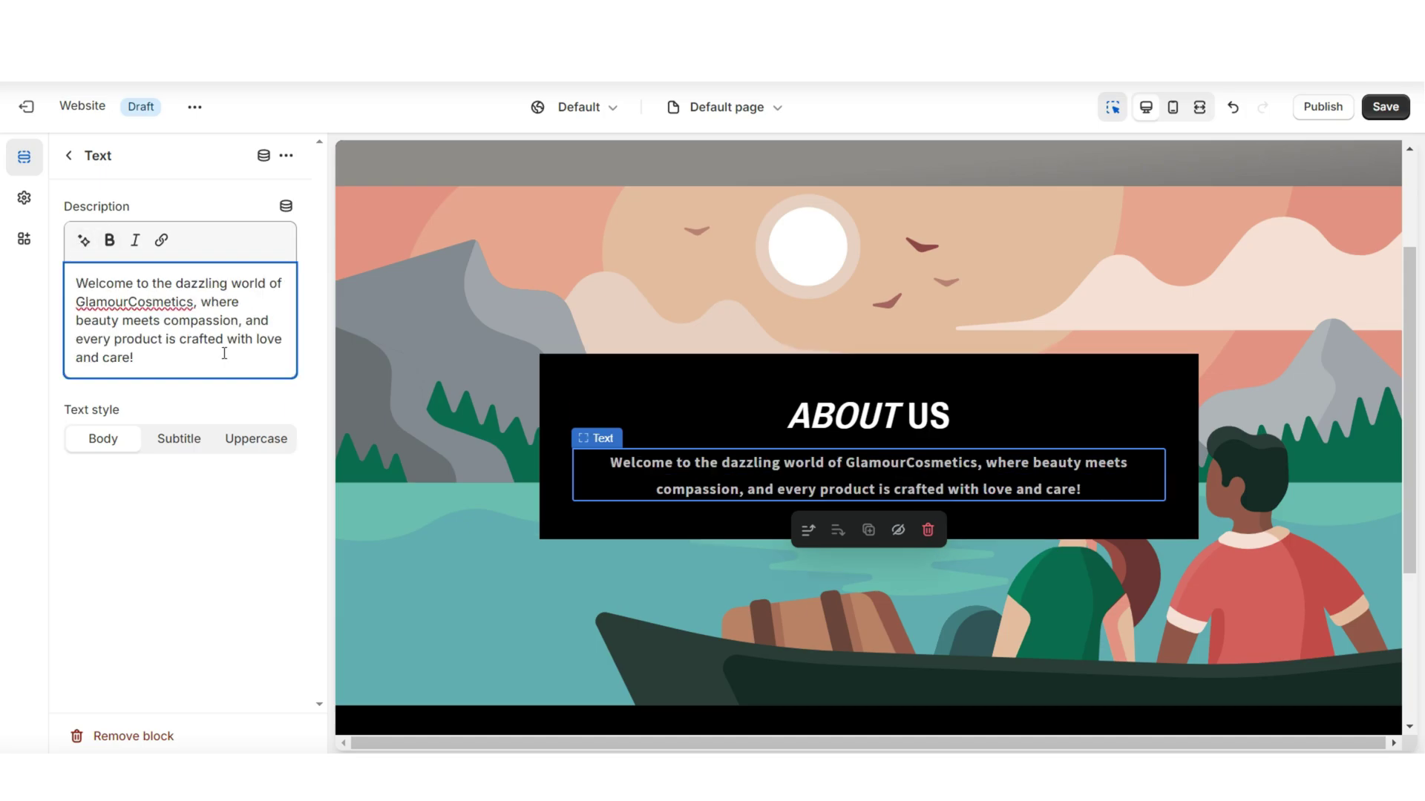
Set the banner's first image to the model with lipsticks and its second image to Image_8
click(582, 309)
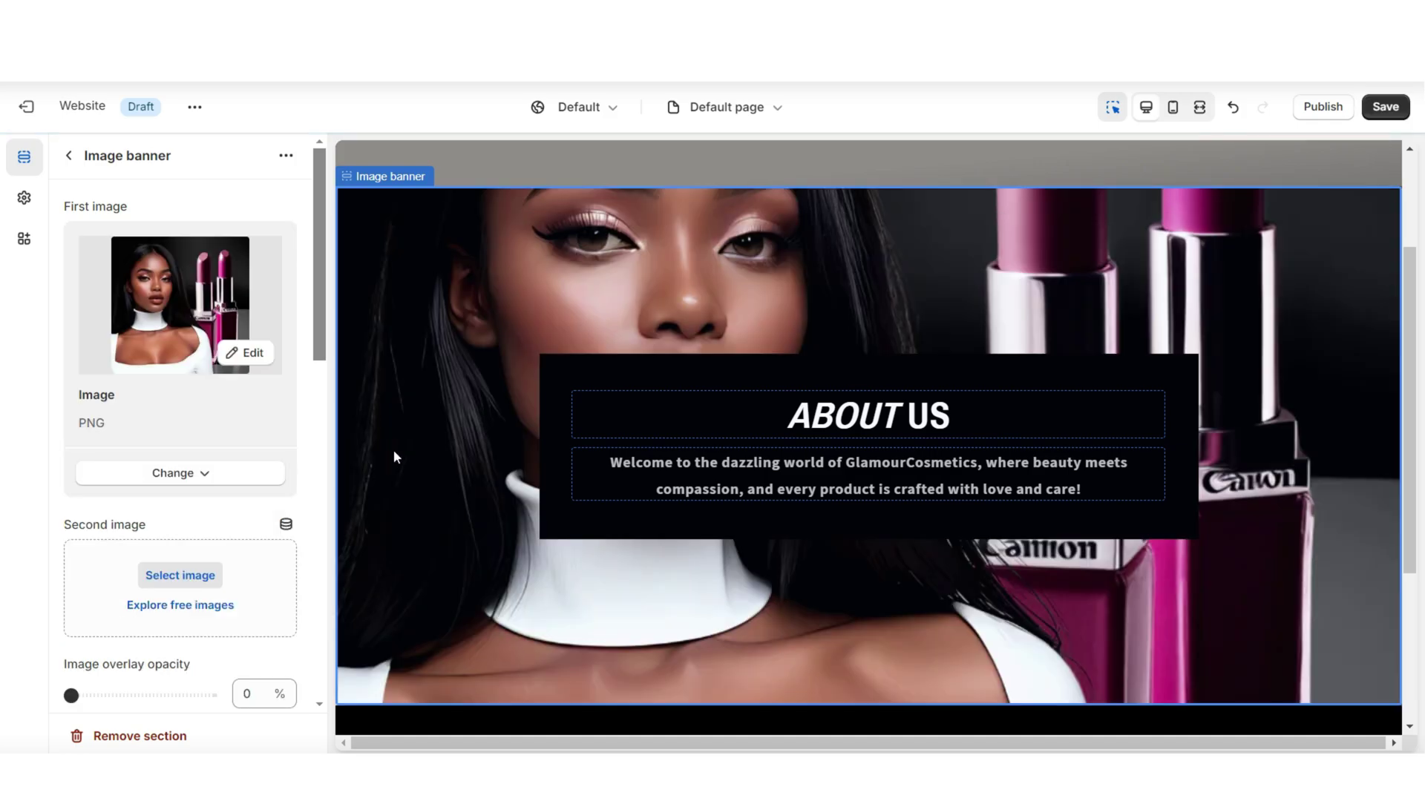
click(1199, 110)
click(1181, 423)
click(223, 577)
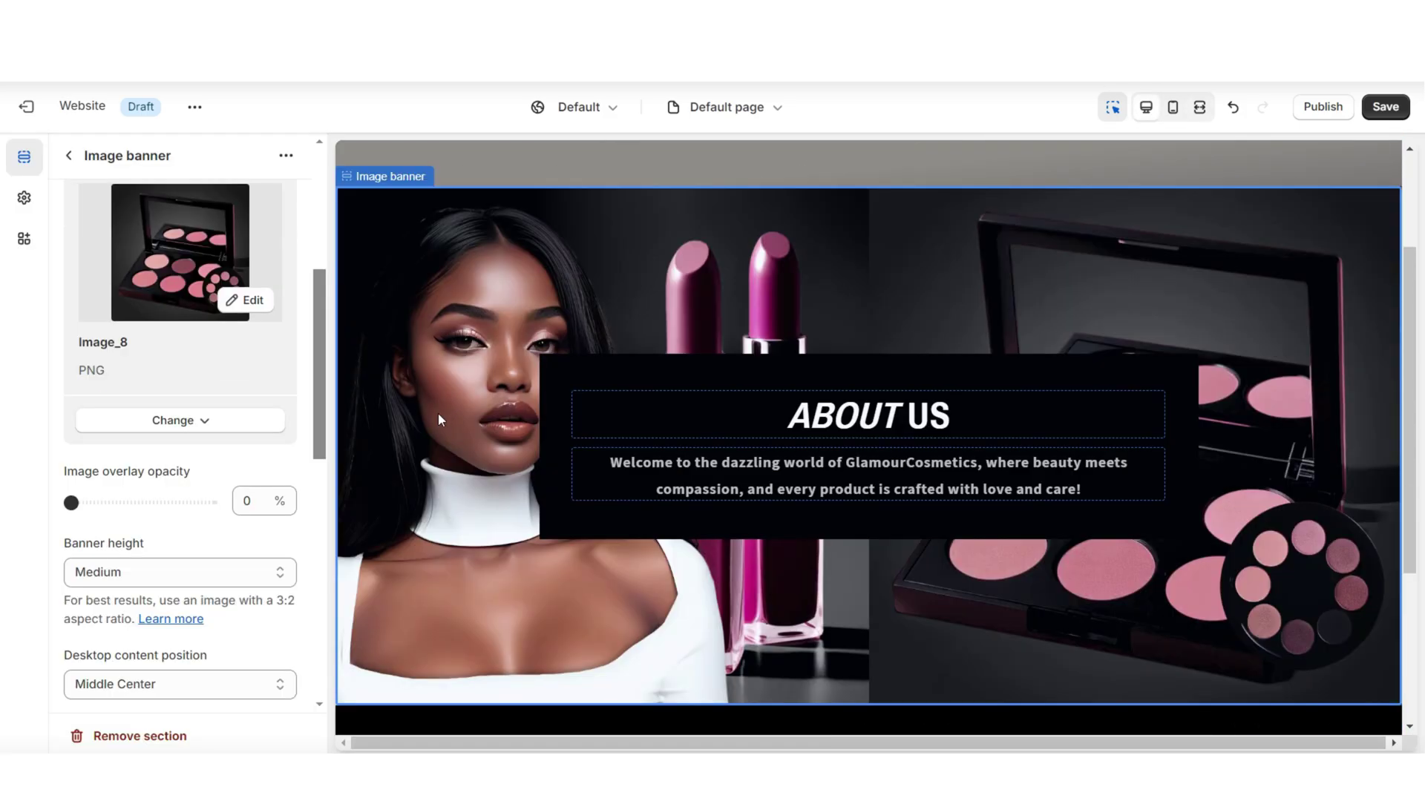
Increase the height of the image banner and check the page in the full-width preview
scroll(216, 436, down, 3)
click(132, 386)
click(126, 457)
click(1199, 107)
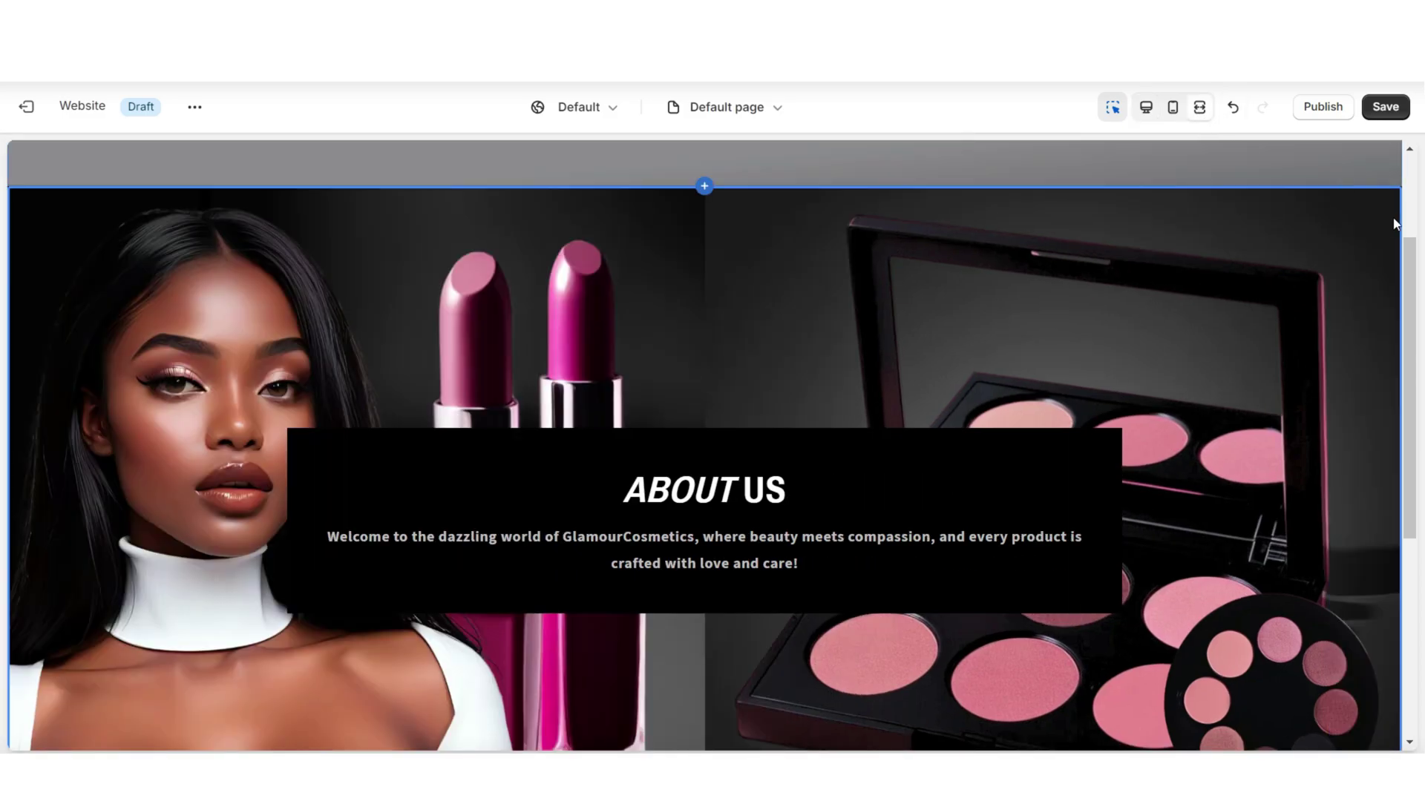
scroll(1387, 210, down, 3)
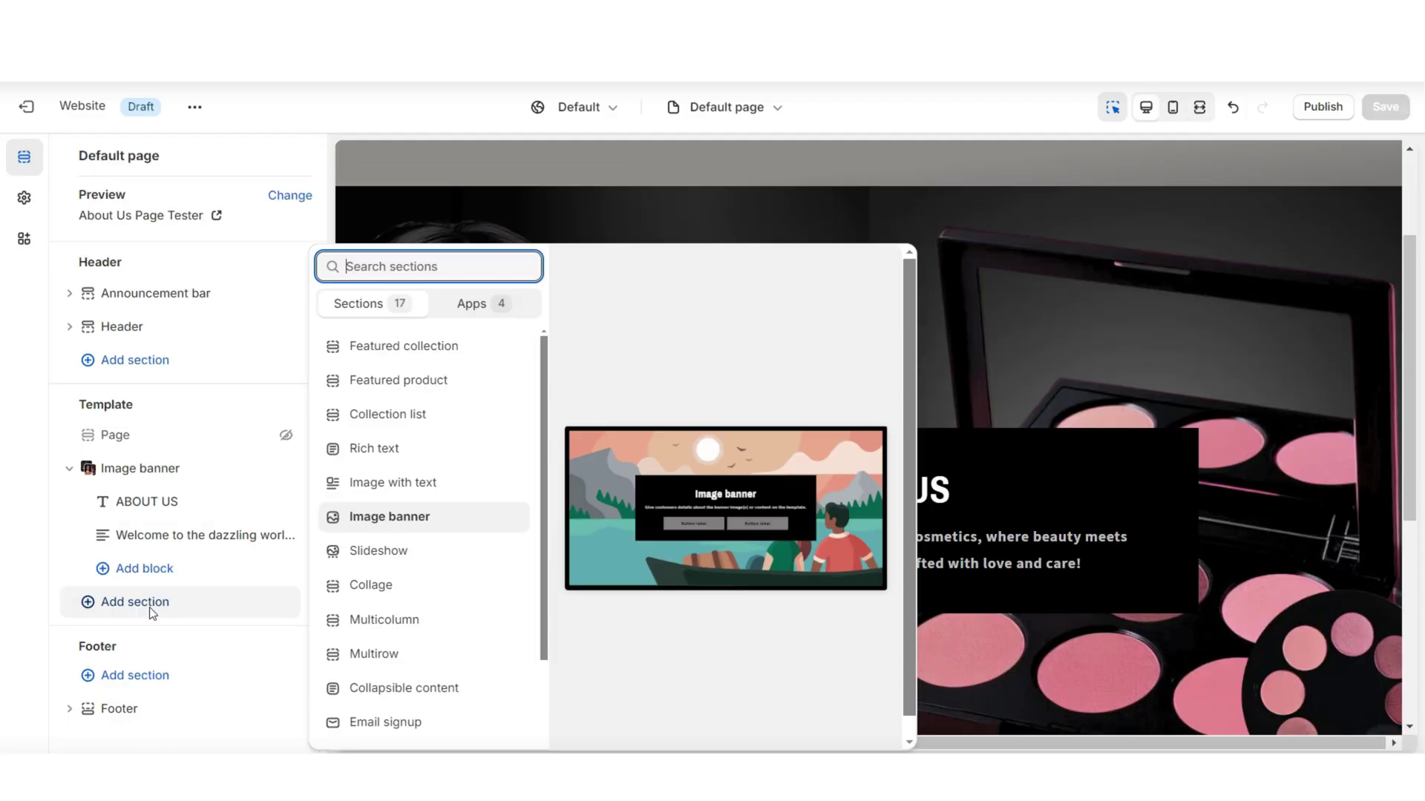
Add an Image with text section below the banner, remove its button and use Image_tyytrtr as its image
scroll(401, 586, down, 2)
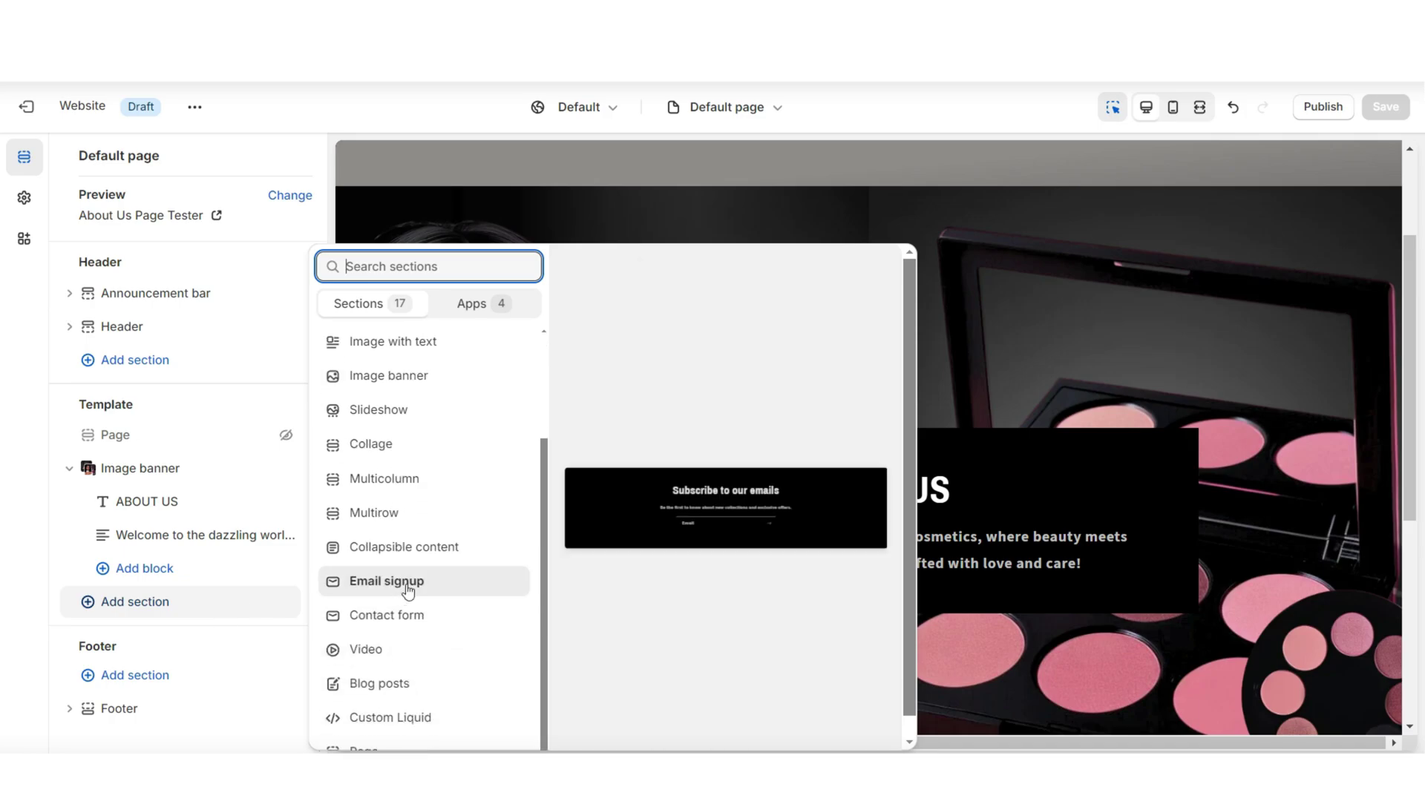
click(419, 360)
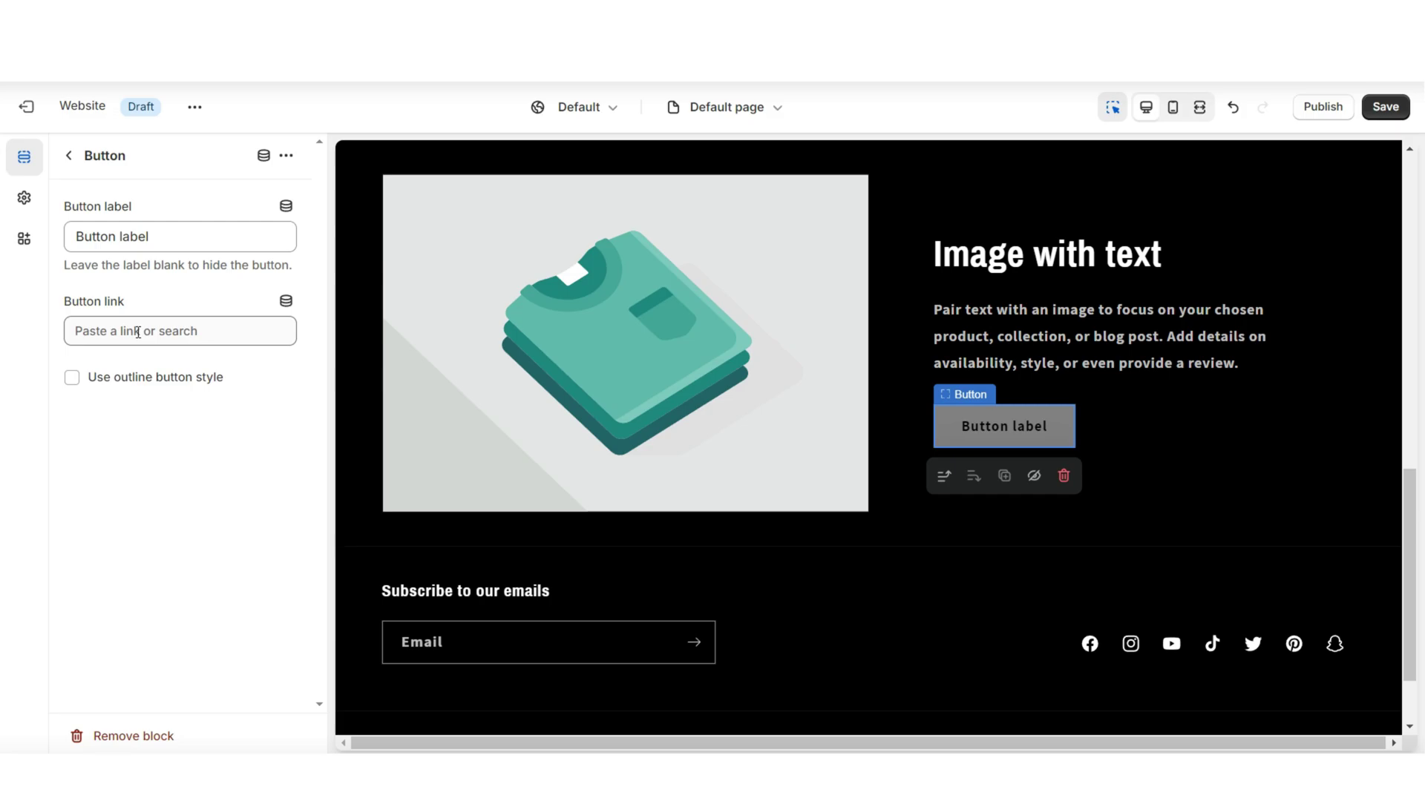
click(149, 738)
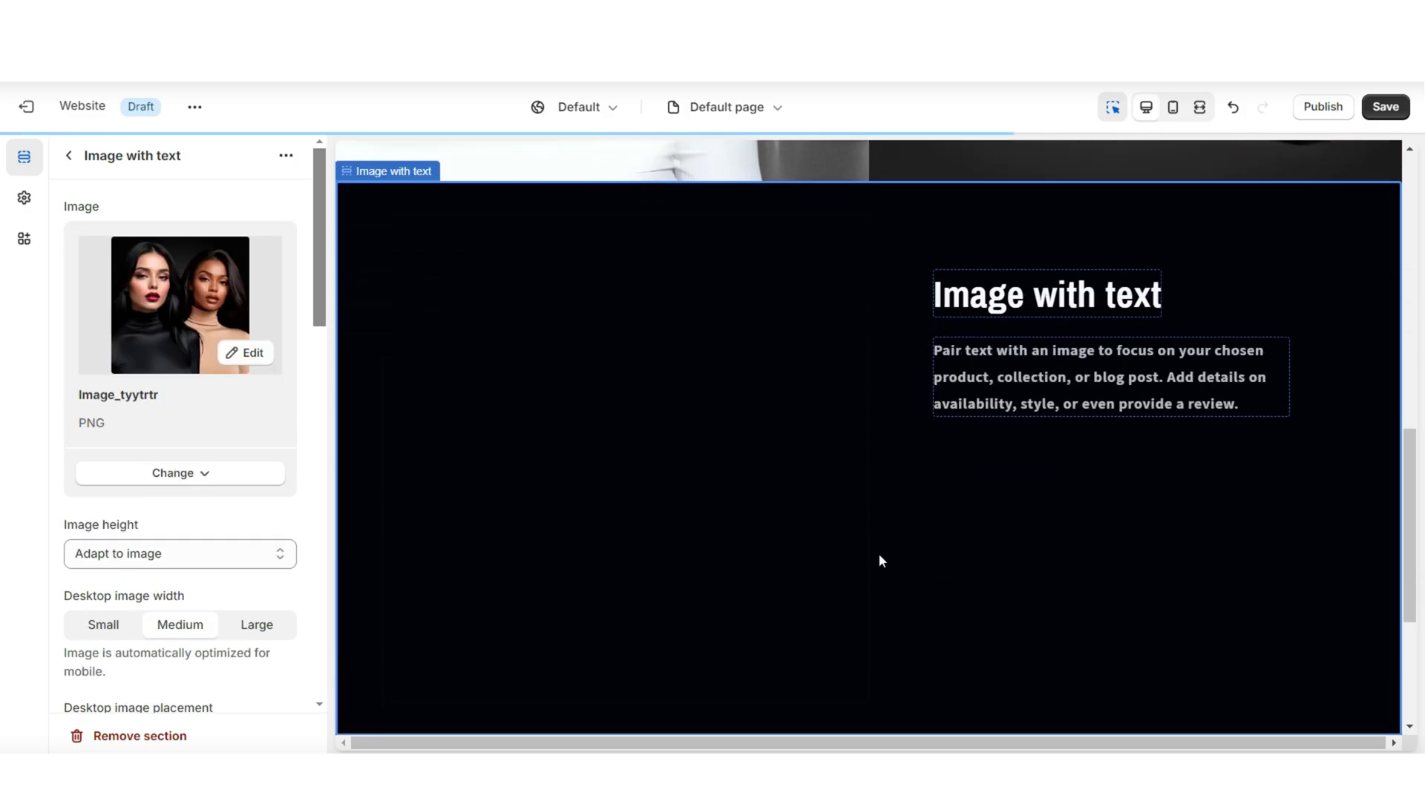
scroll(1142, 490, down, 3)
scroll(1128, 467, up, 3)
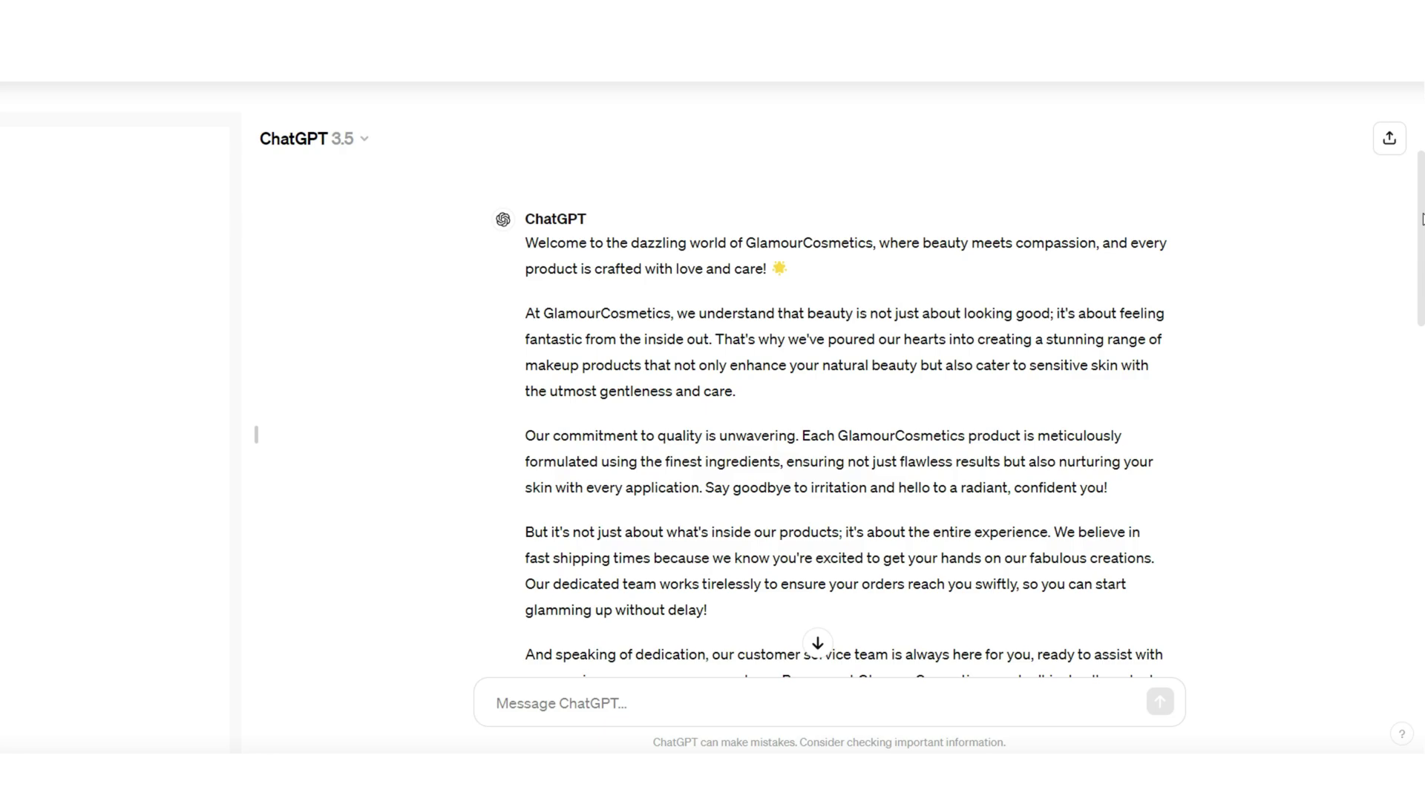
Give the Image with text section the heading "OUR PURPOSE" and the GlamourCosmetics paragraphs copied from ChatGPT
drag(1422, 219, 1421, 321)
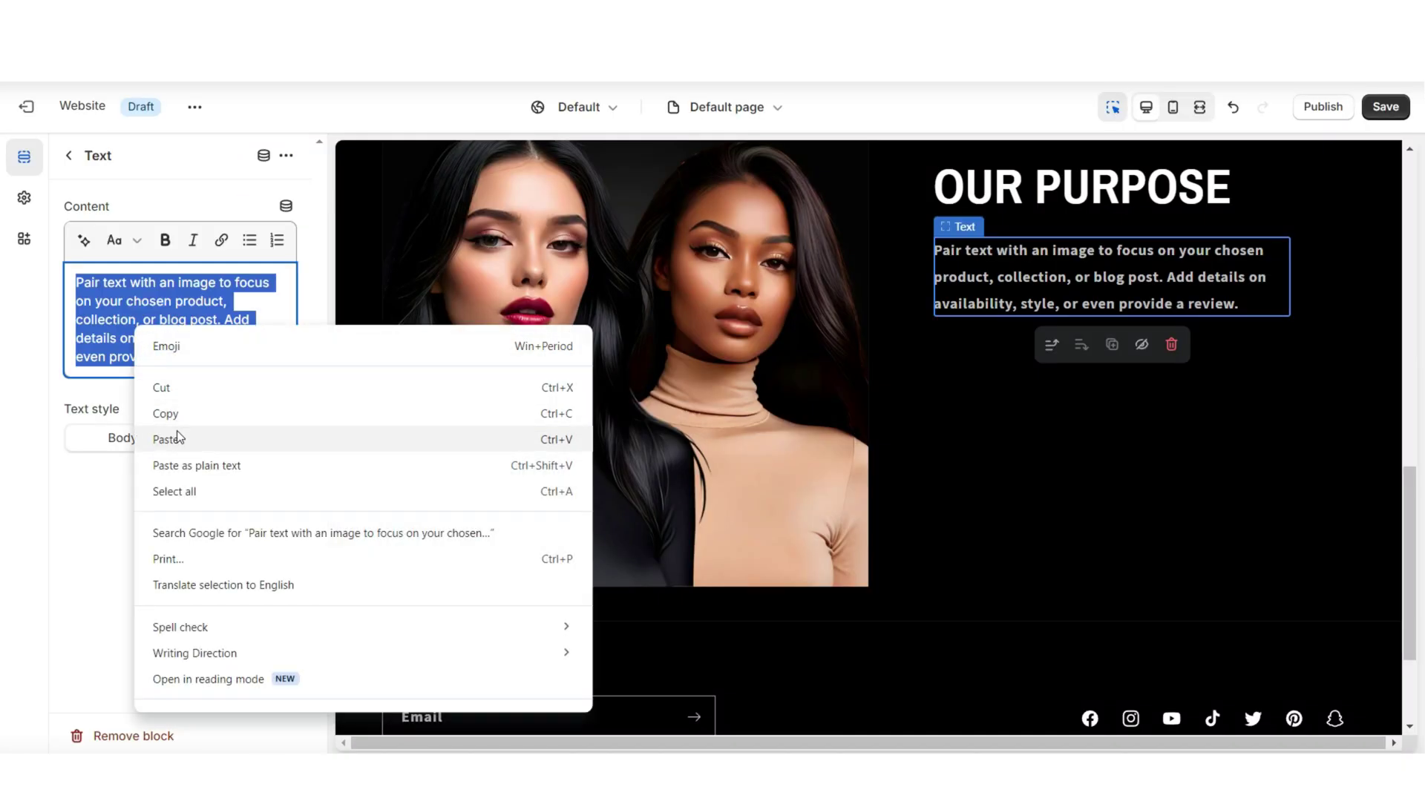
click(177, 434)
key(ctrl+v)
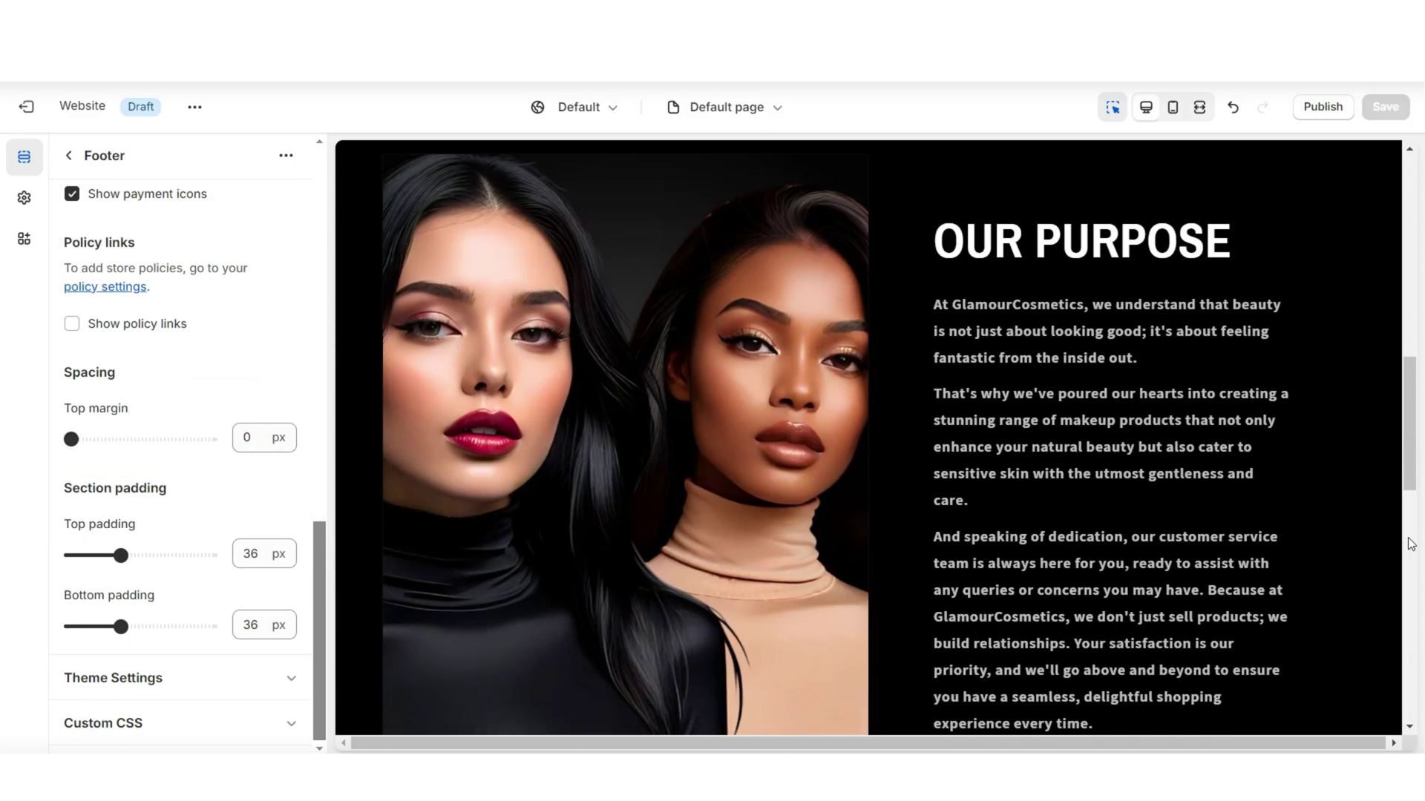
scroll(1411, 543, up, 6)
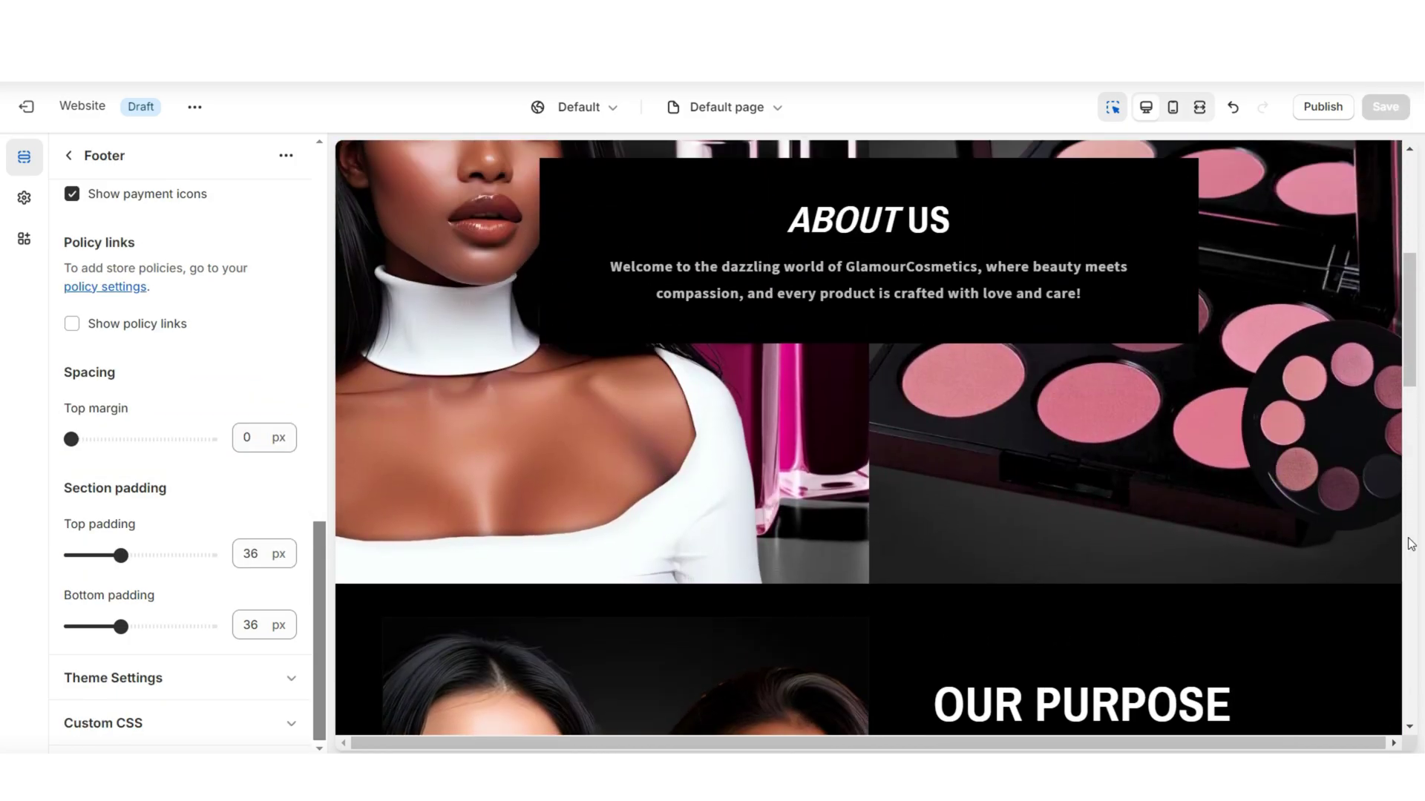
scroll(1411, 544, down, 5)
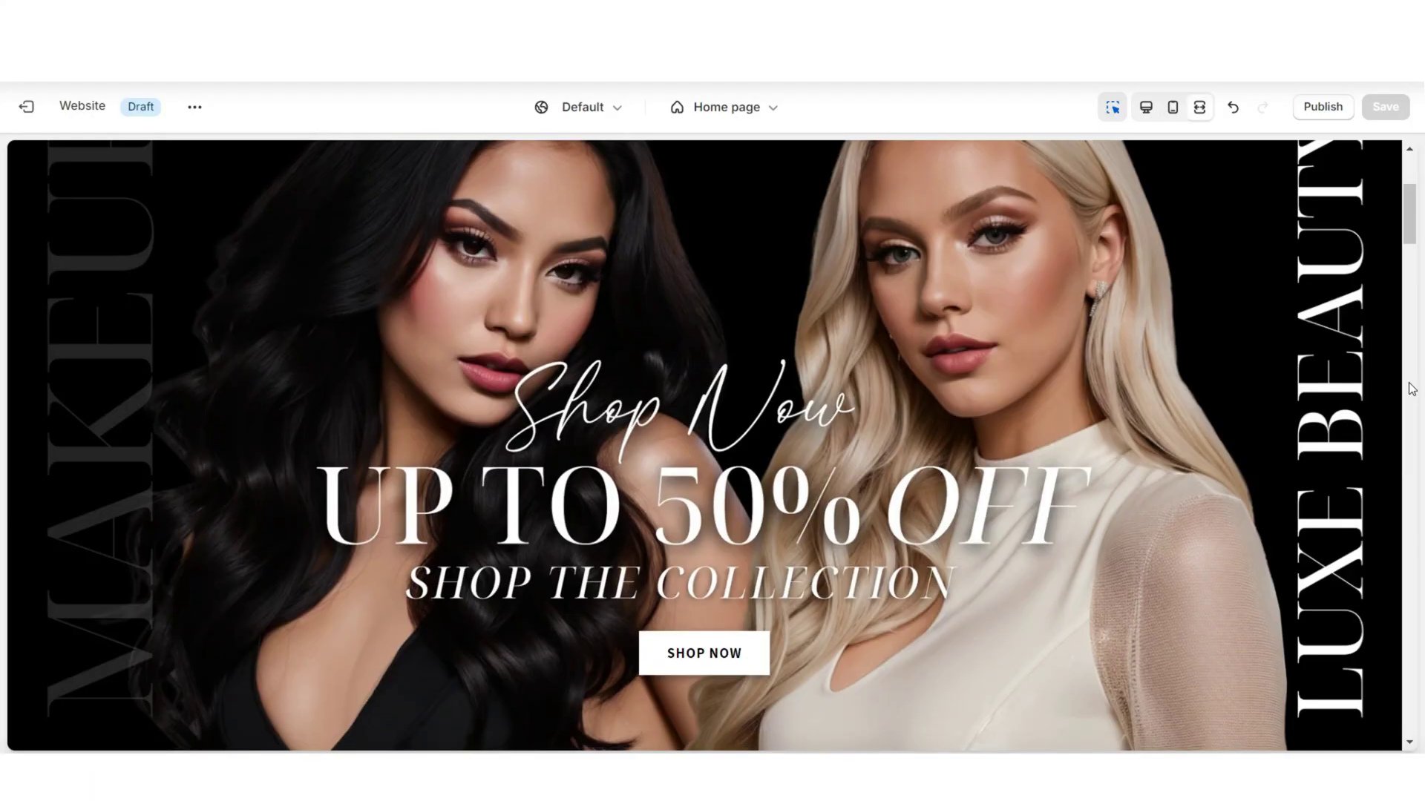
Add an Image banner section to the home page and place it above the Fast Shipping, Creative Designs and Quality Materials columns
scroll(1412, 389, down, 10)
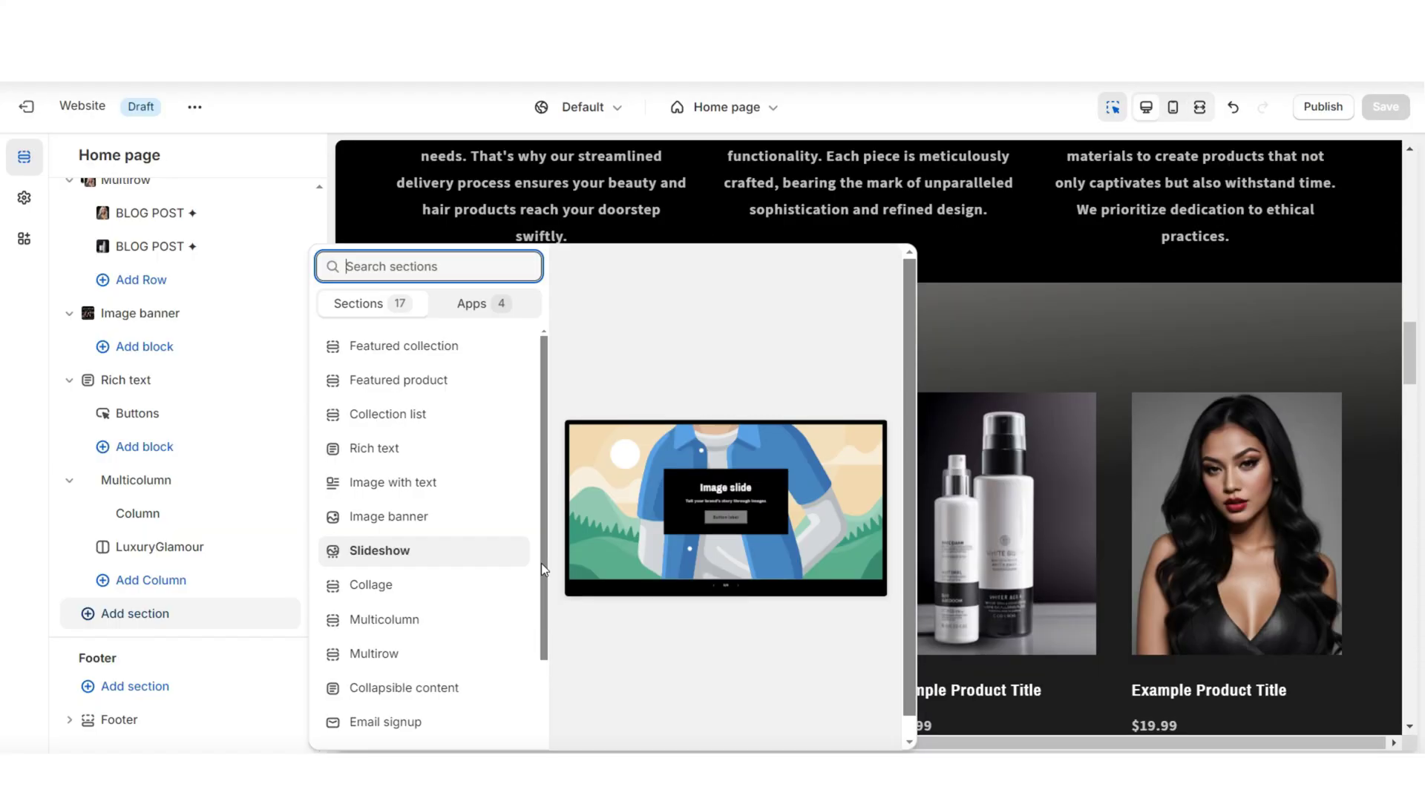
click(458, 517)
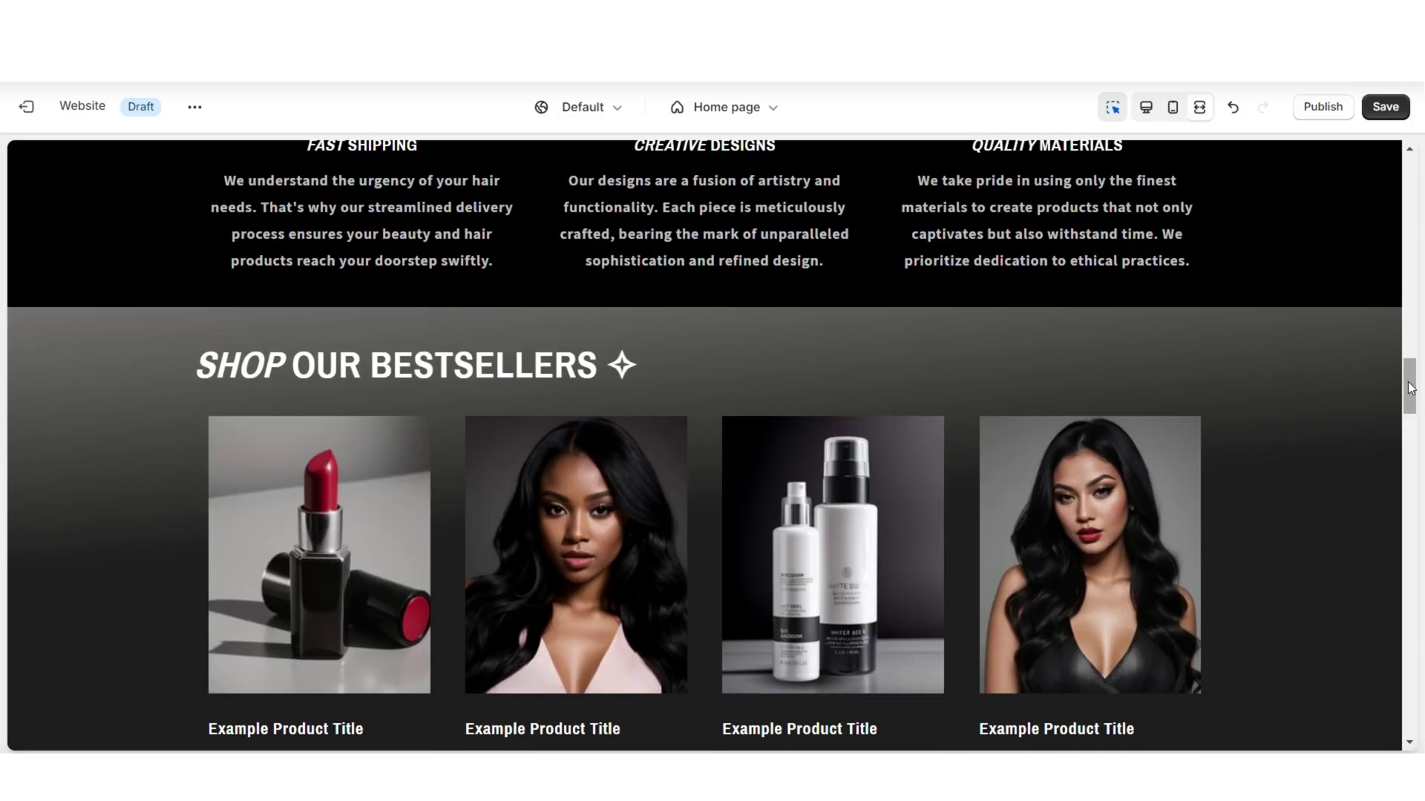
scroll(1411, 389, up, 6)
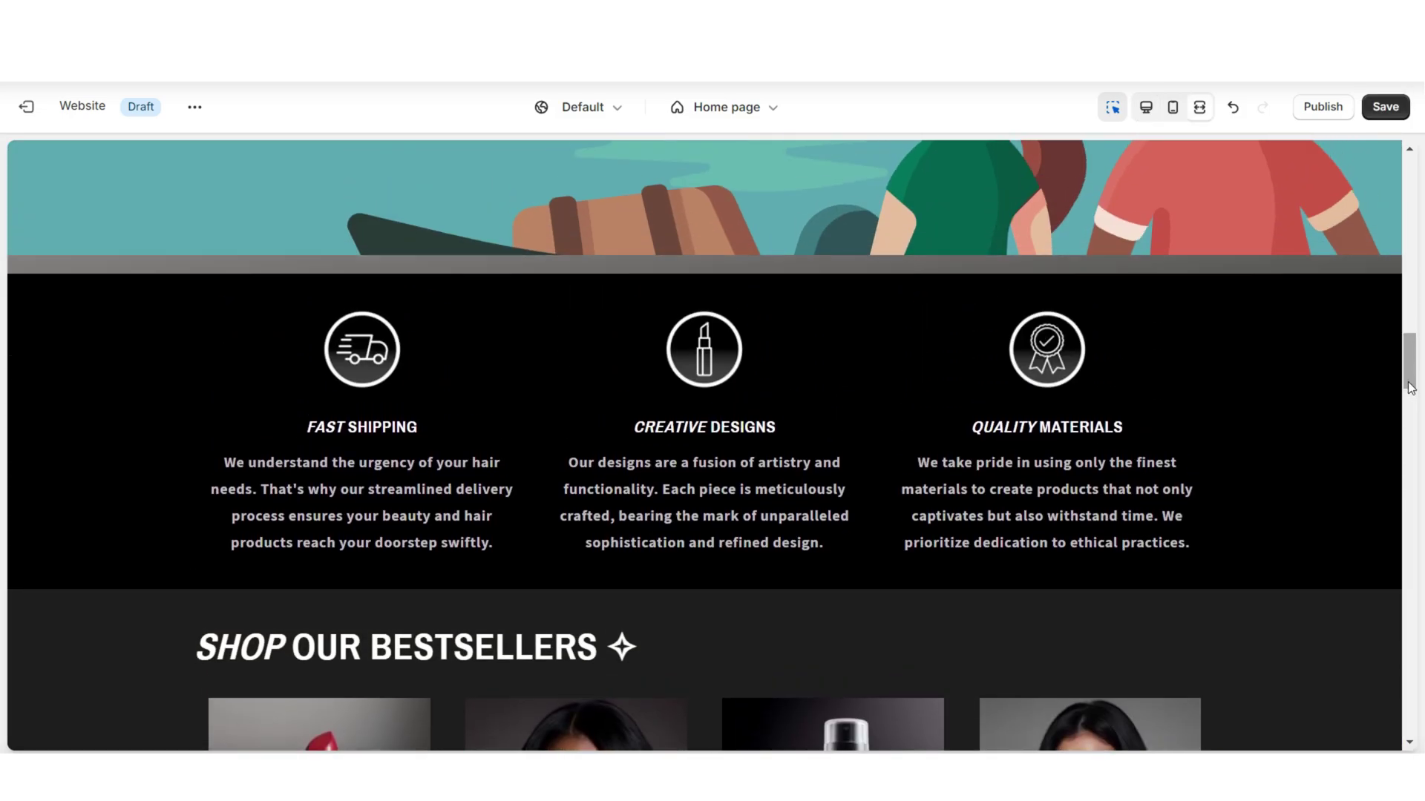
scroll(1411, 389, up, 4)
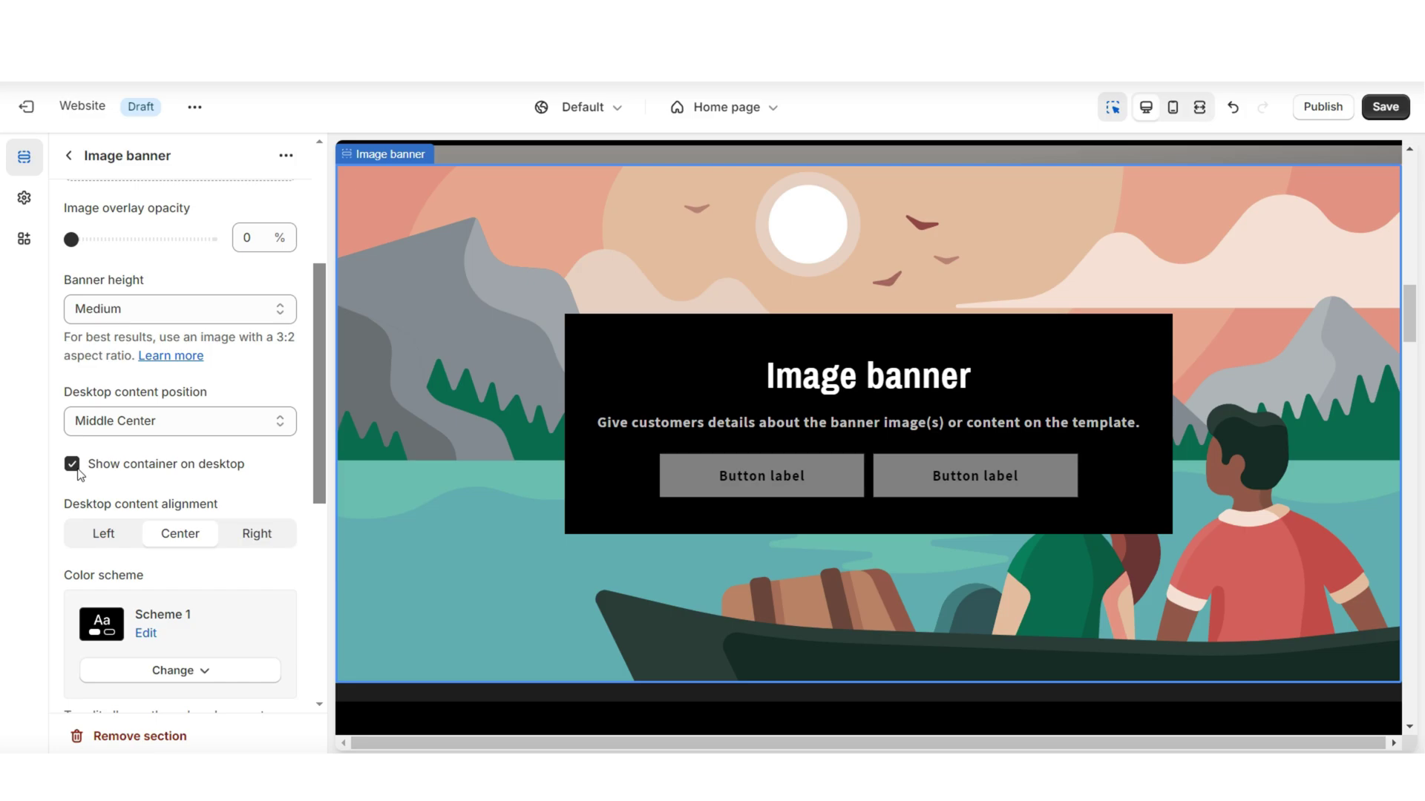
Turn off the content container of the home page's new image banner on desktop and on mobile
click(72, 465)
scroll(65, 586, down, 6)
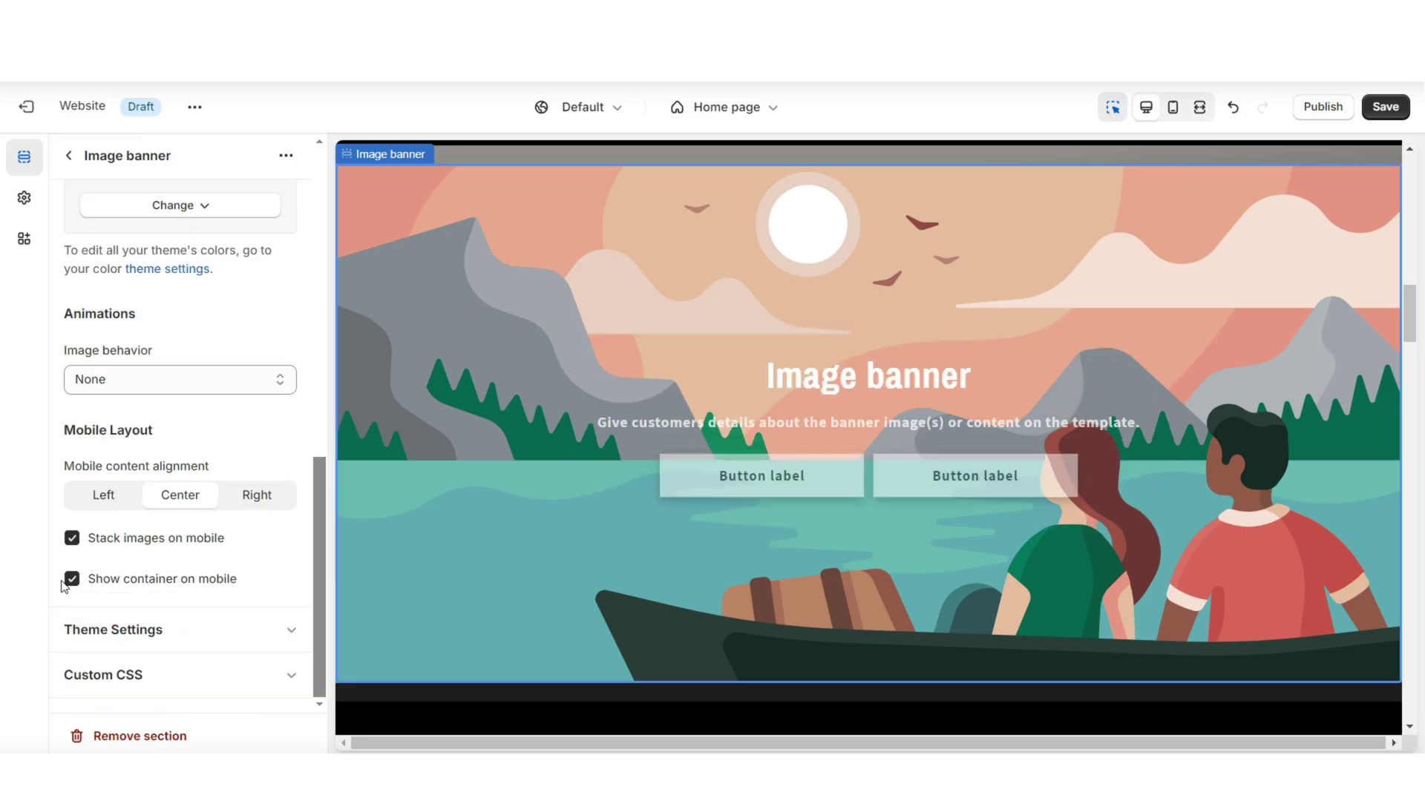
click(72, 578)
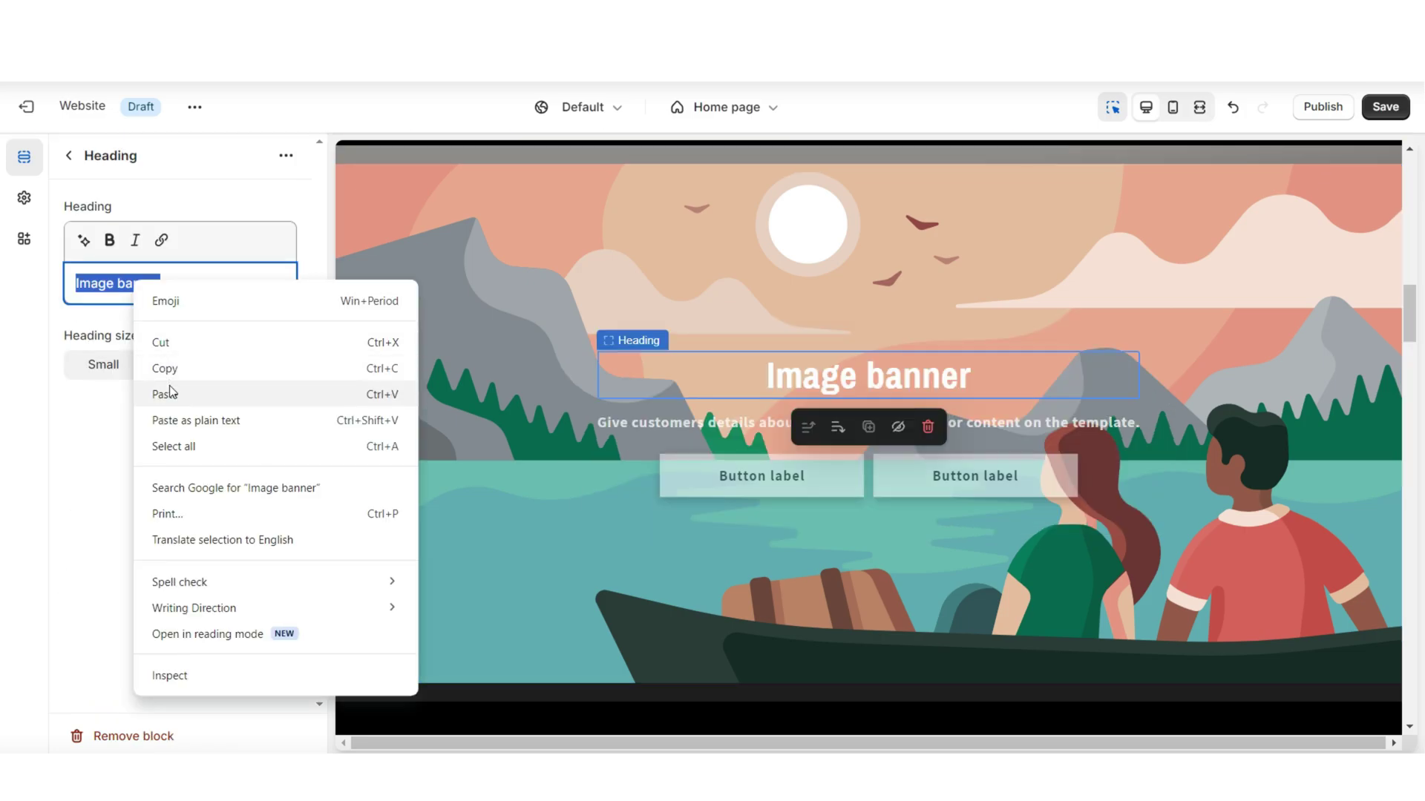
Replace the new home page banner's heading with "ABOUT OUR BRAND", with ABOUT in italics
click(159, 391)
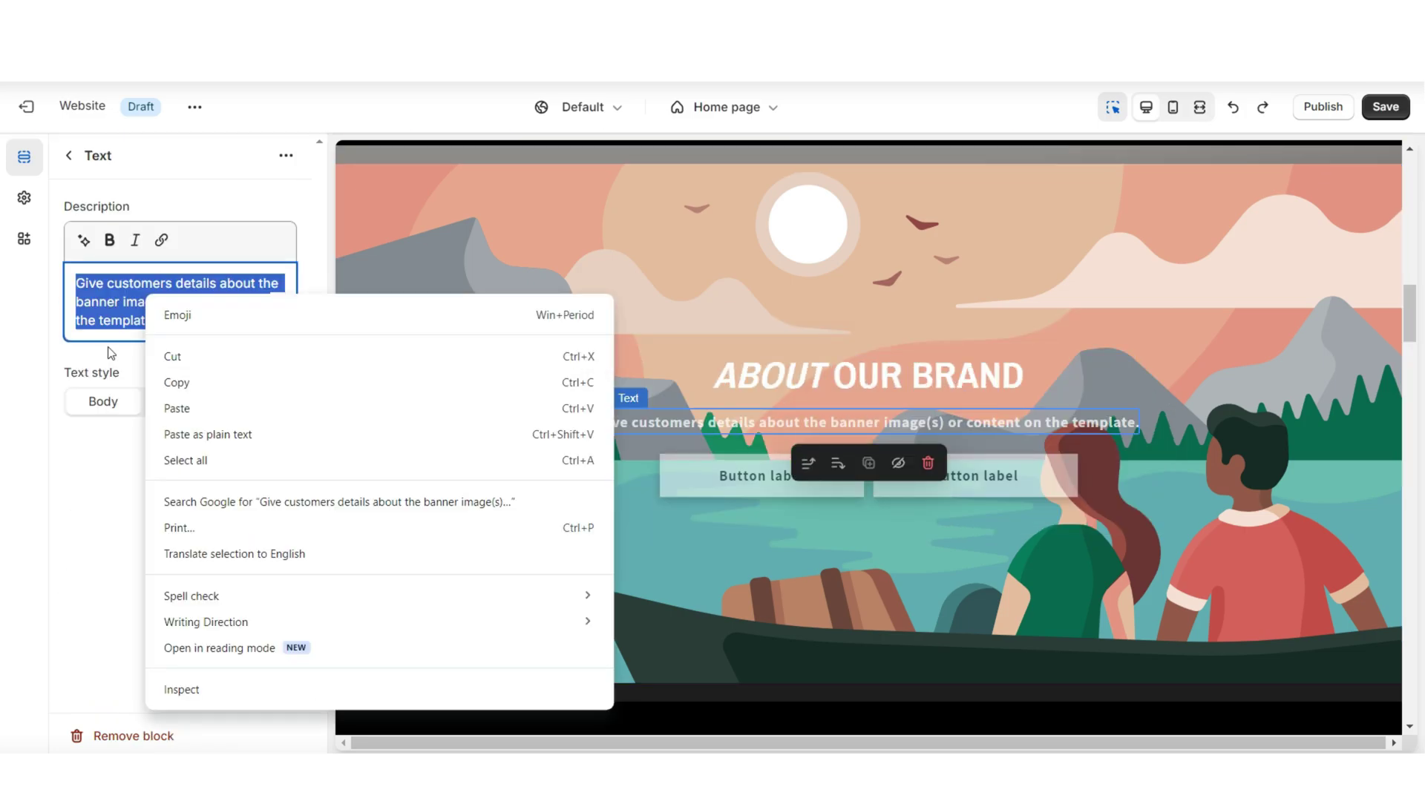
Paste the brand description into the banner's text and keep only one button, labelled READ MORE and linked to Our About Us Page
click(222, 403)
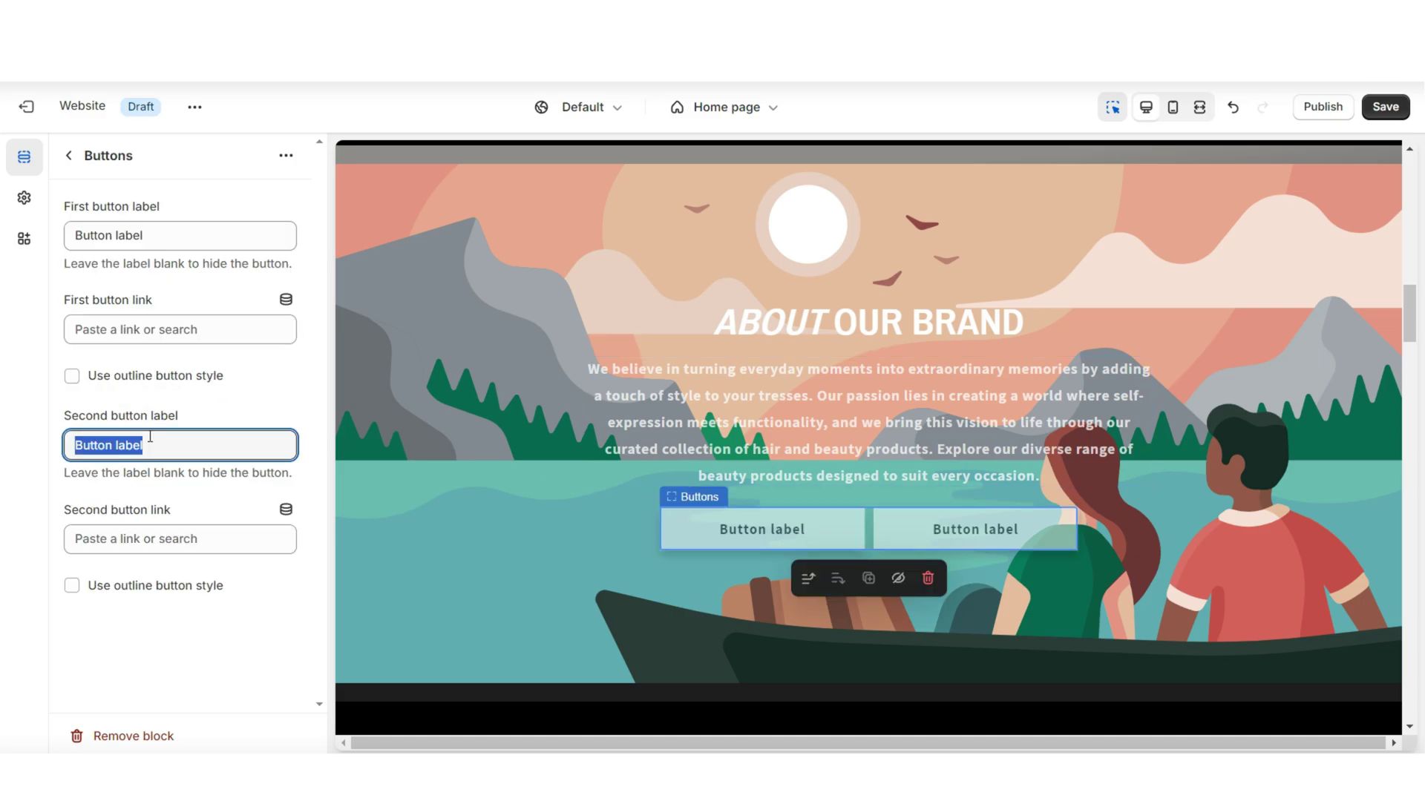
key(BackSpace)
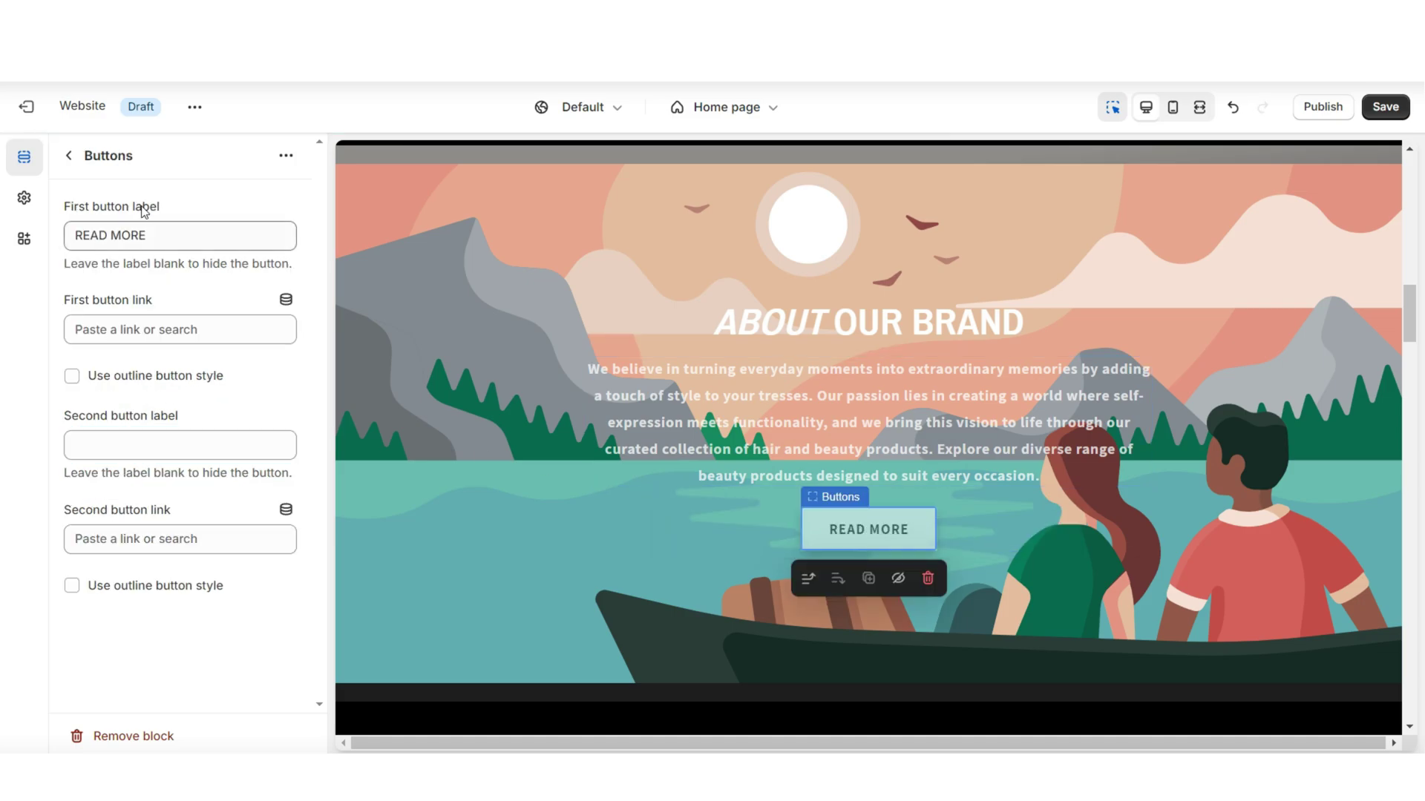
click(67, 317)
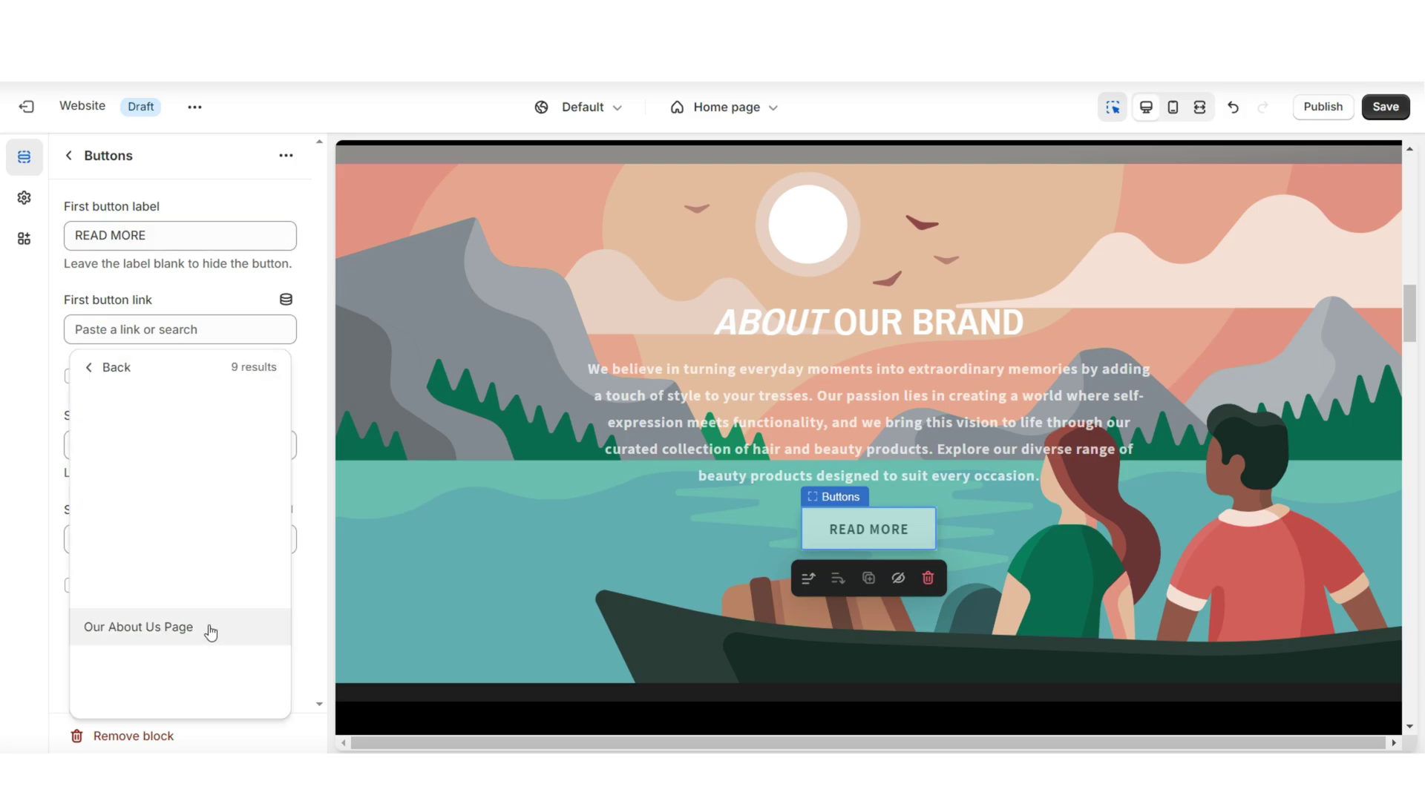
Give the home page banner the Glamour web banner image, set its image behavior to Zoom in on scroll, and save
click(466, 258)
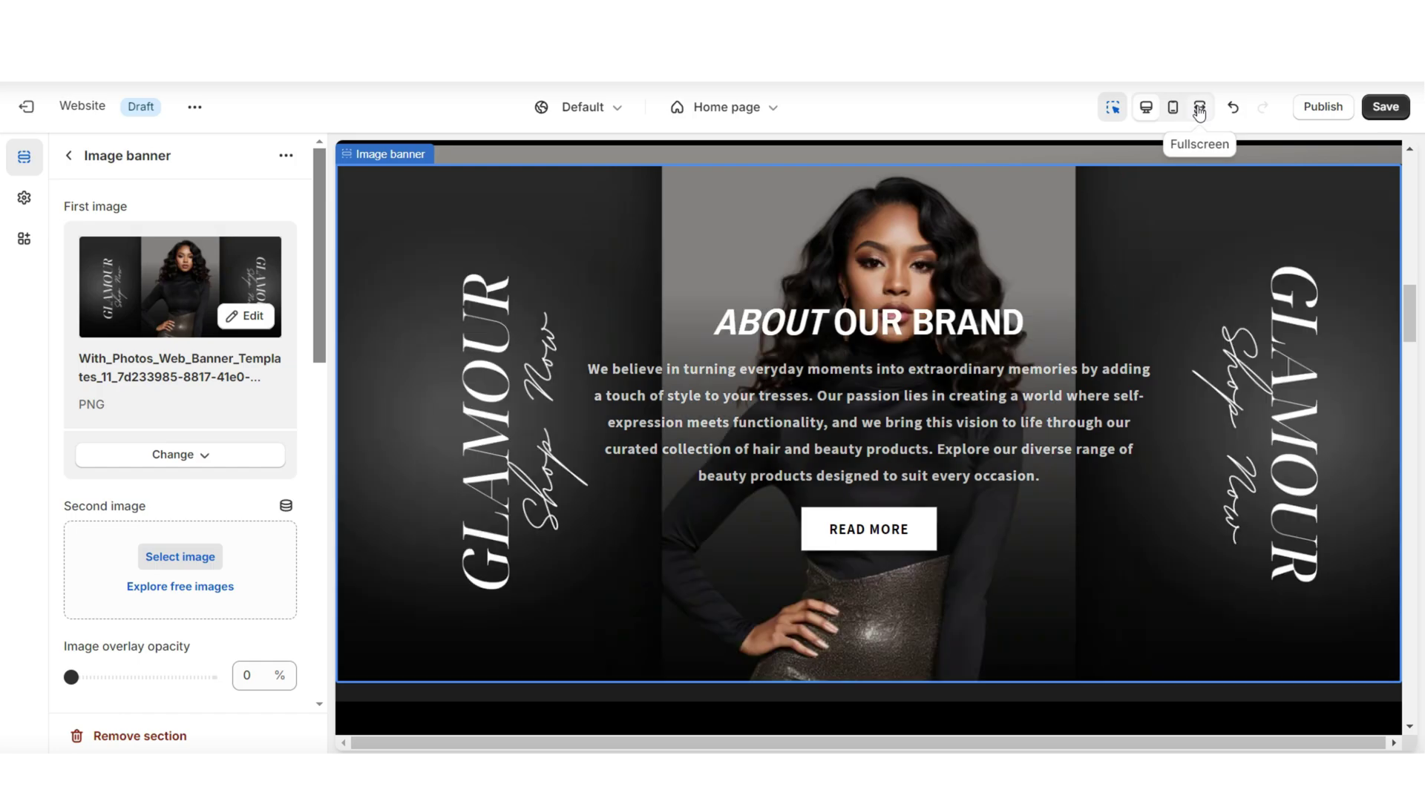
click(1199, 110)
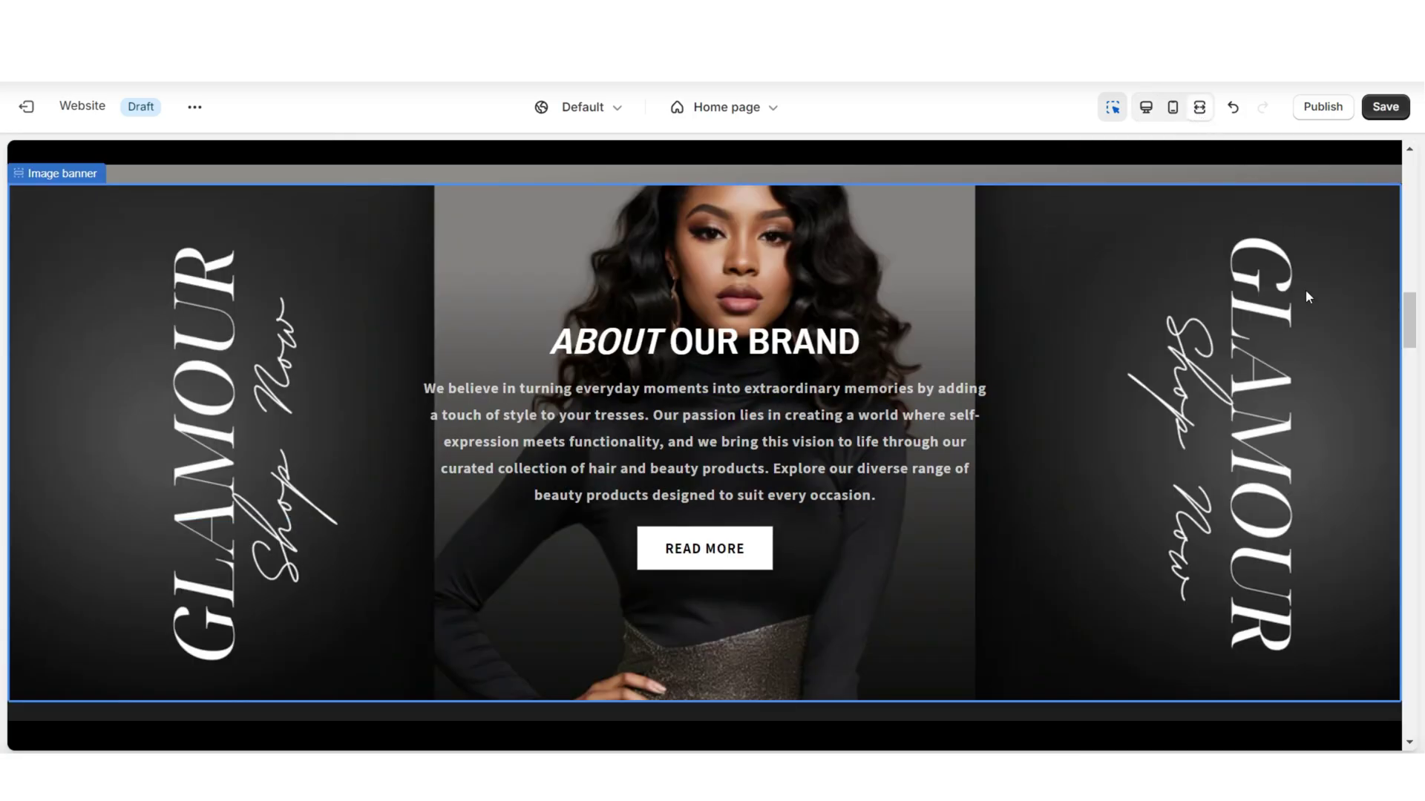
scroll(1306, 290, down, 2)
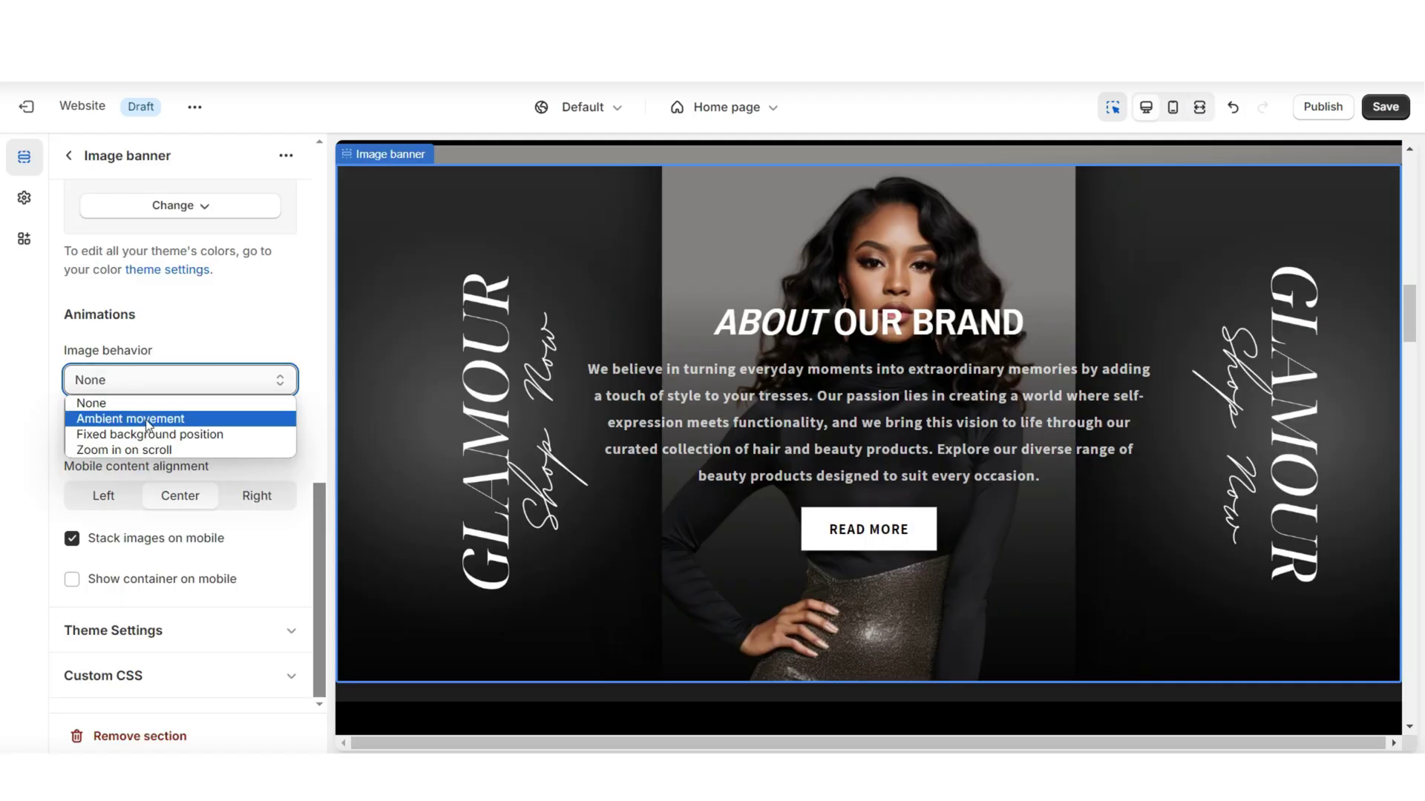
click(151, 449)
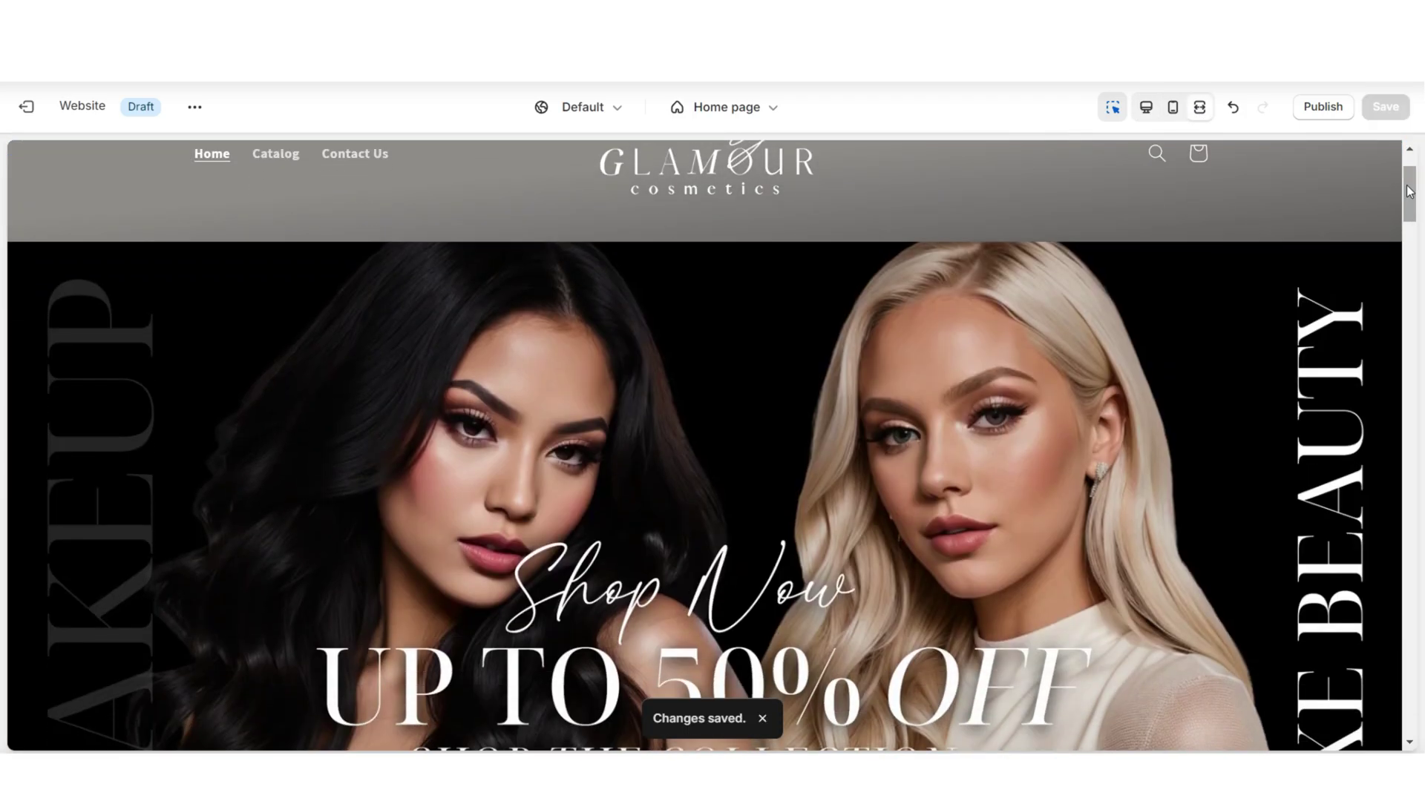
scroll(1409, 192, down, 15)
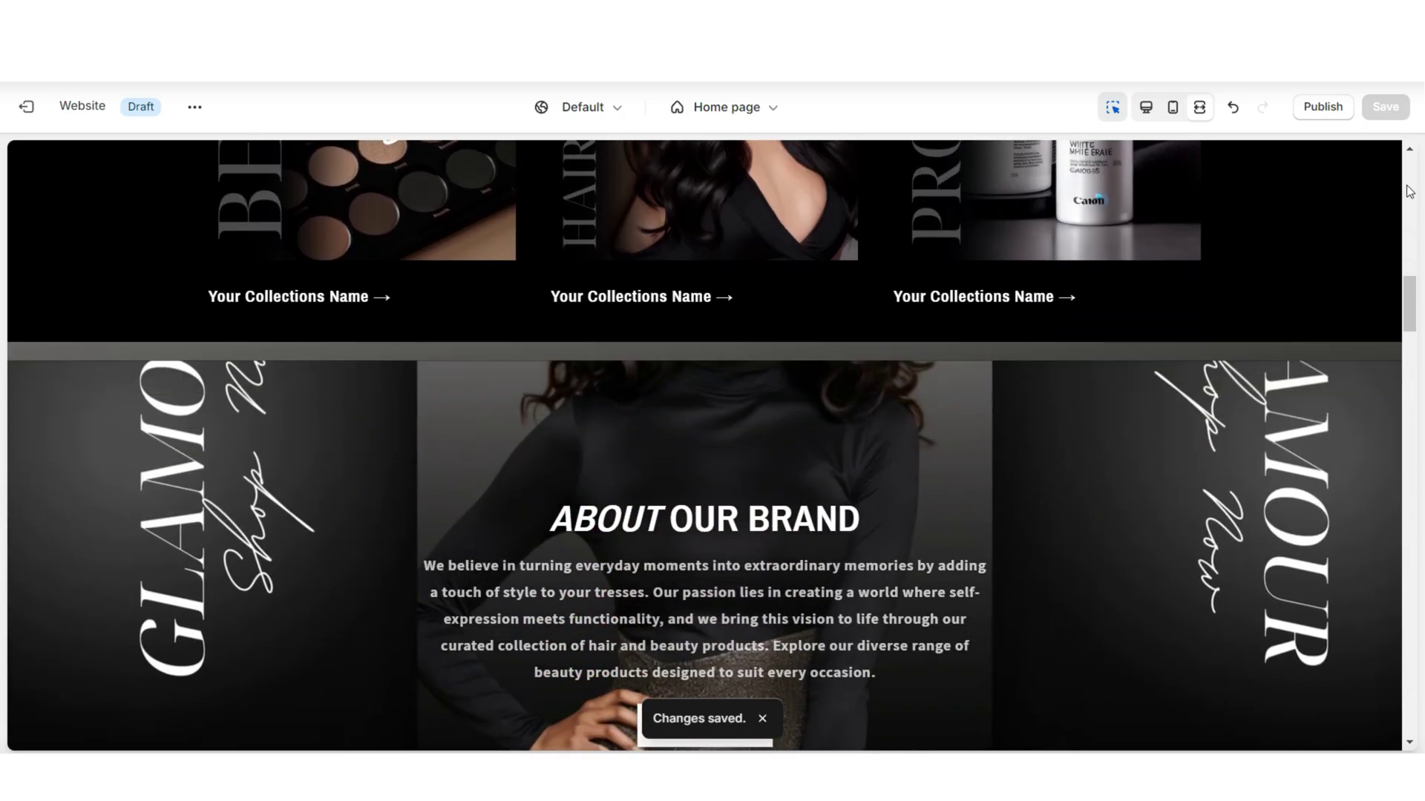
scroll(1409, 192, down, 10)
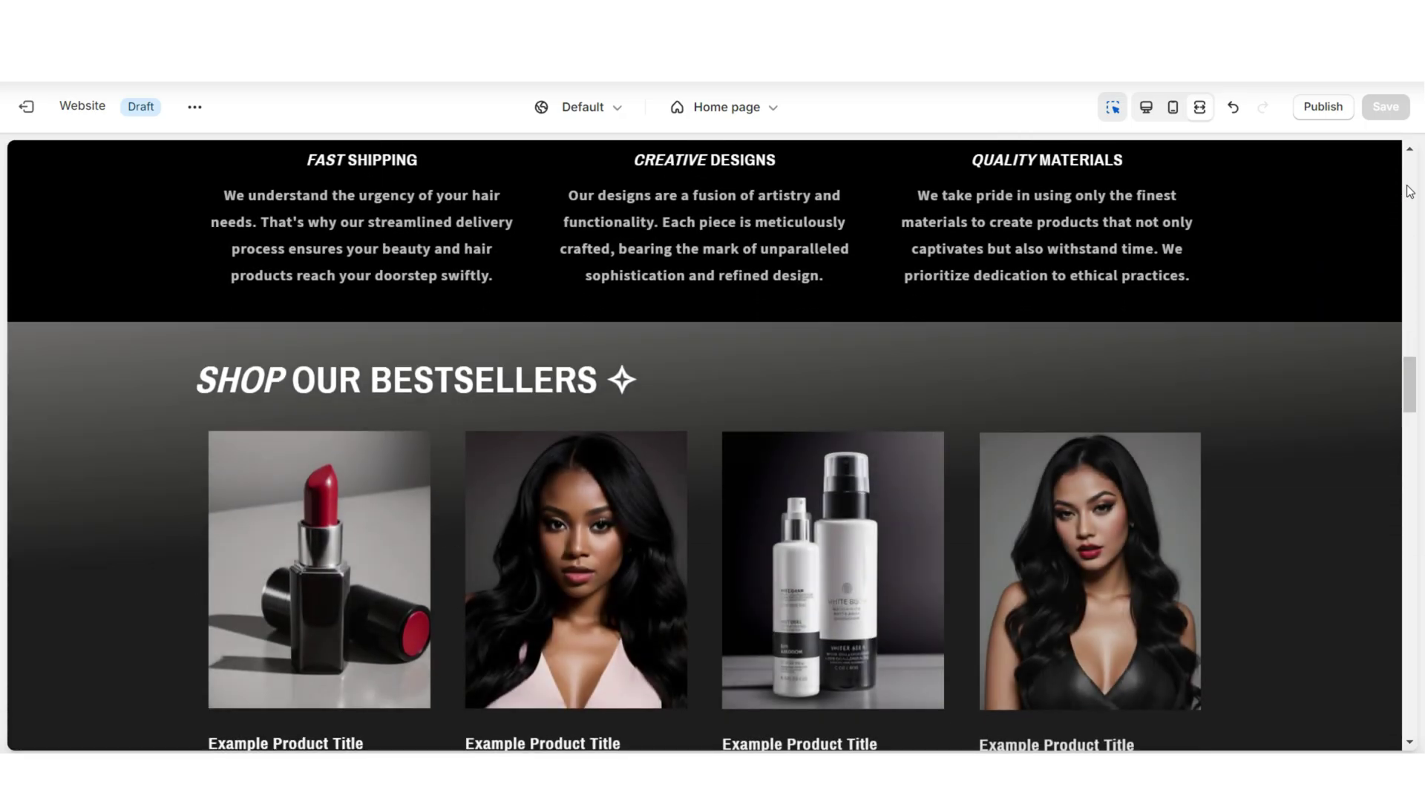
scroll(1409, 192, up, 5)
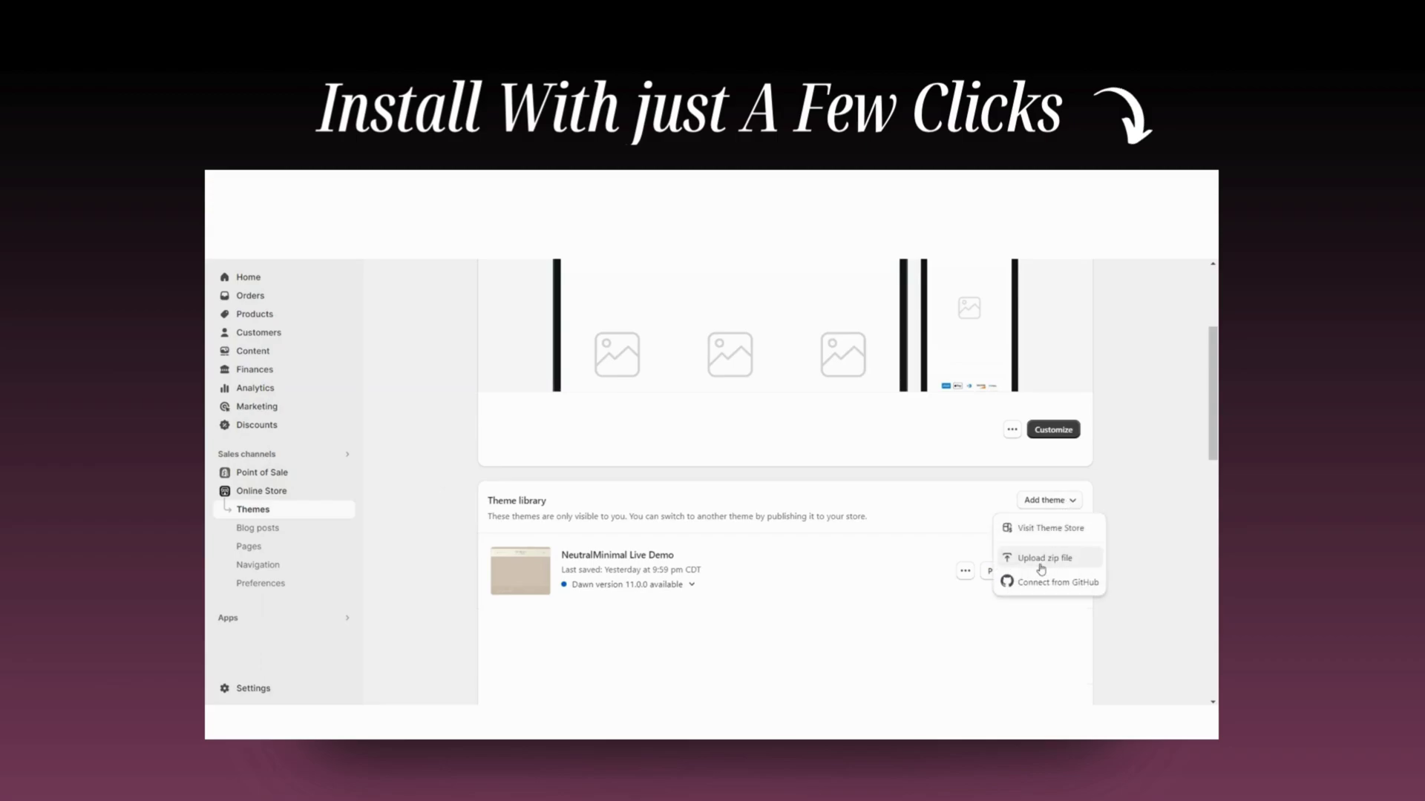
Upload ShopifyThemeTemplate.zip to the store's theme library
click(1041, 558)
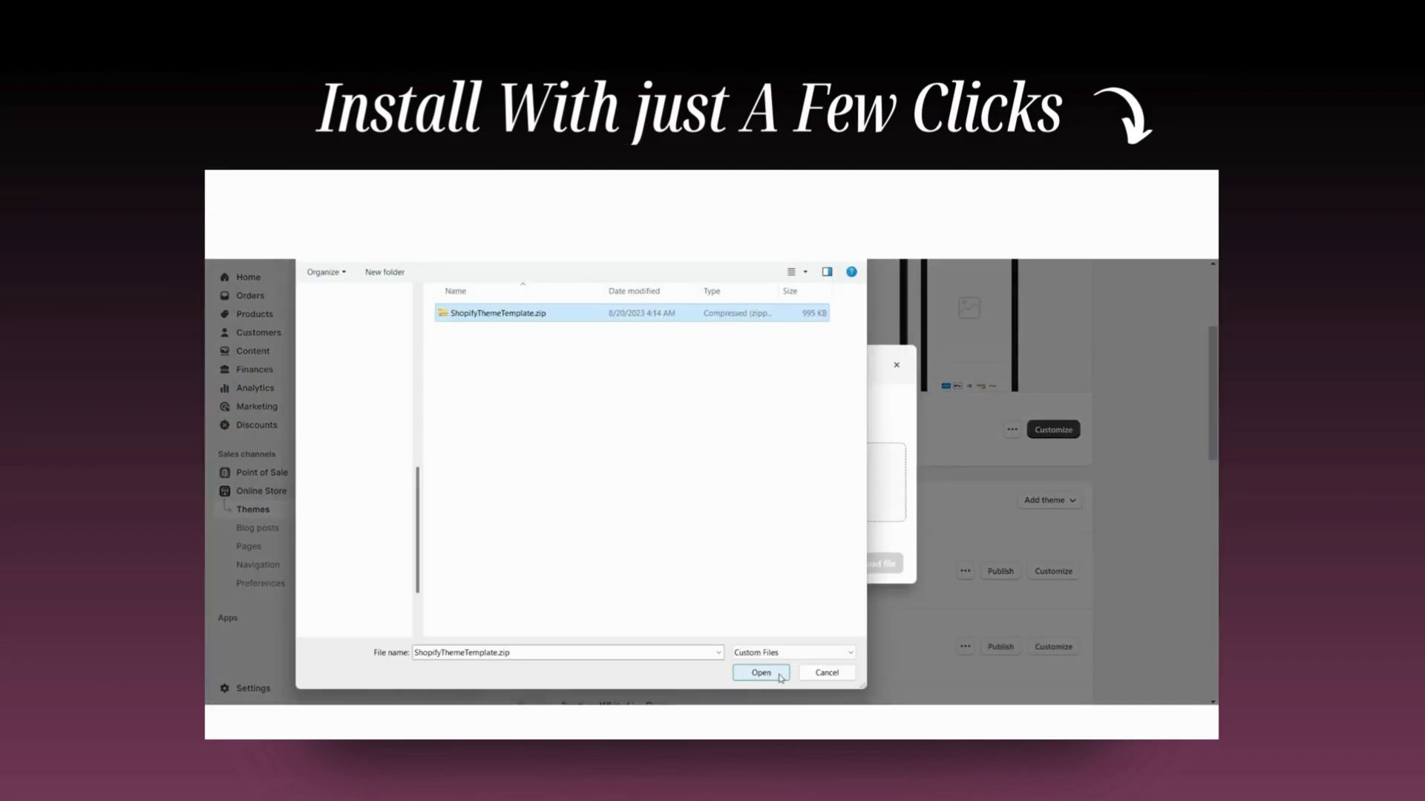
click(761, 673)
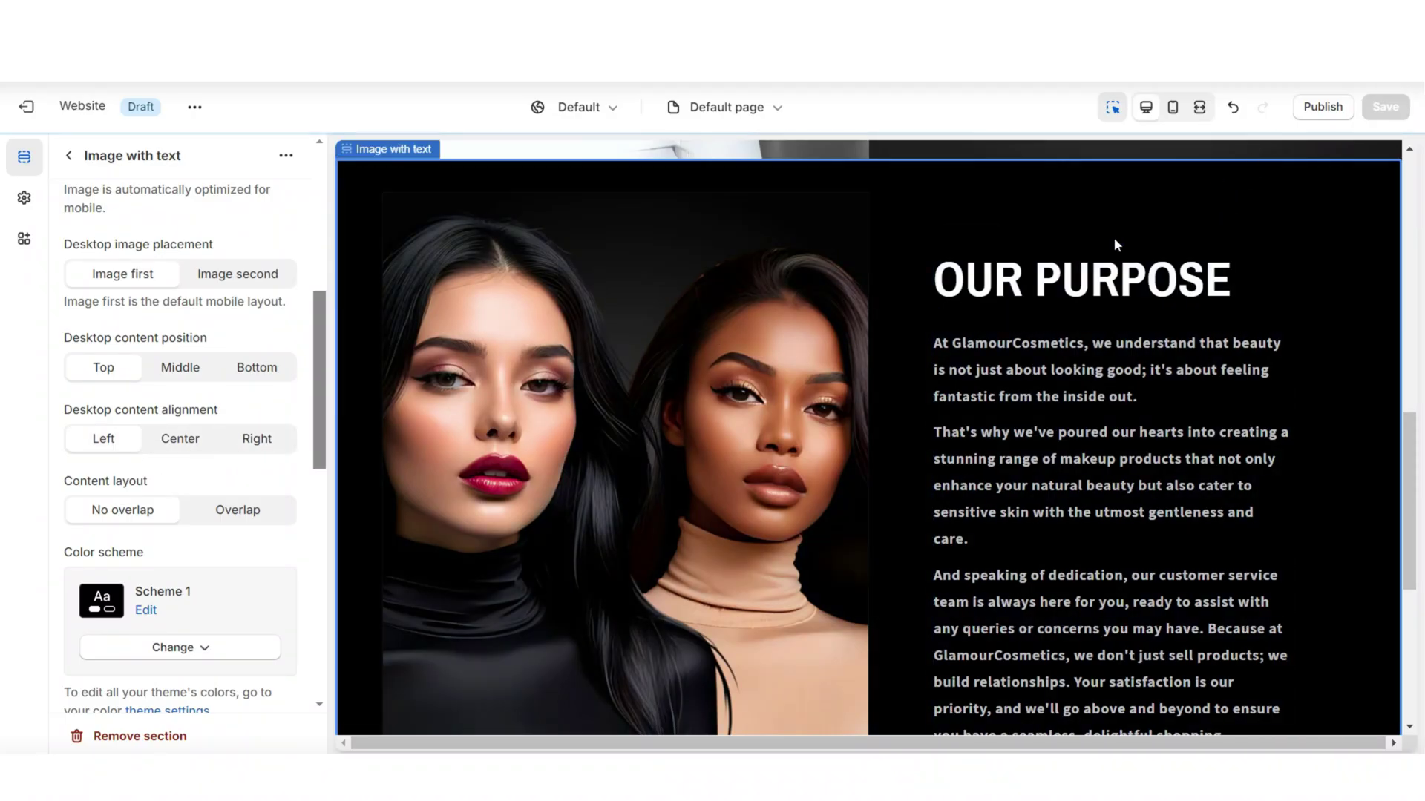
Add a Rich text section below the OUR PURPOSE Image with text section on the default page template
scroll(1113, 245, down, 3)
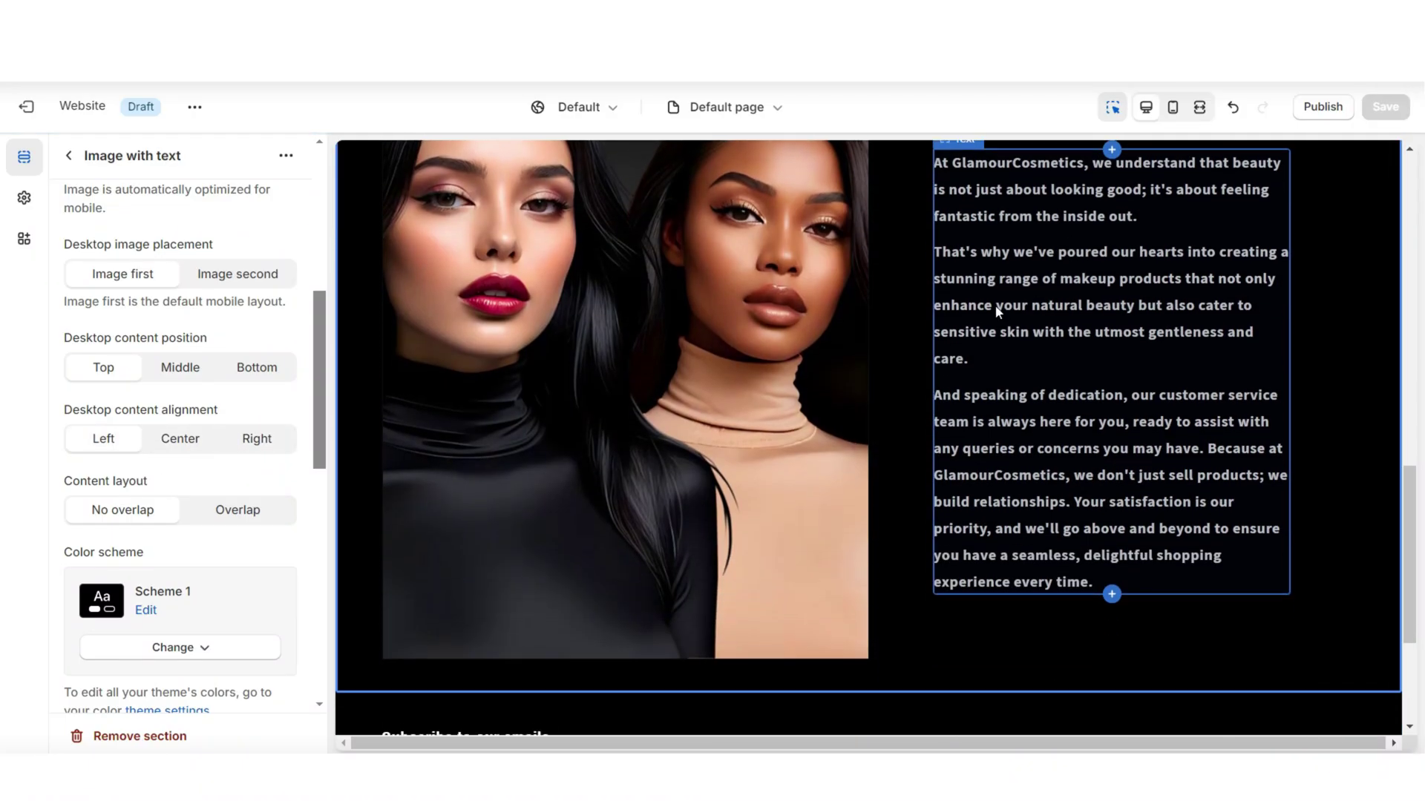
click(68, 149)
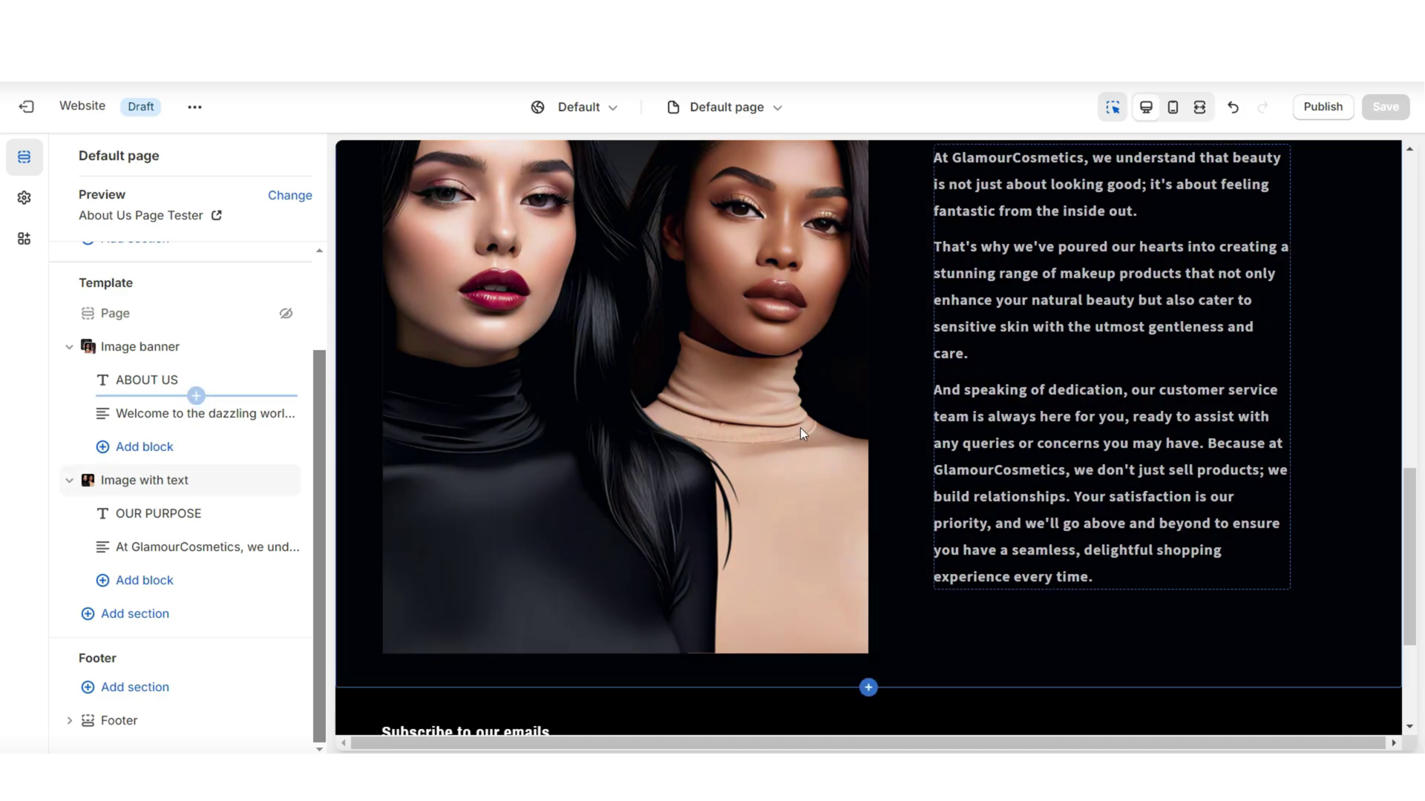
click(135, 613)
scroll(453, 590, up, 3)
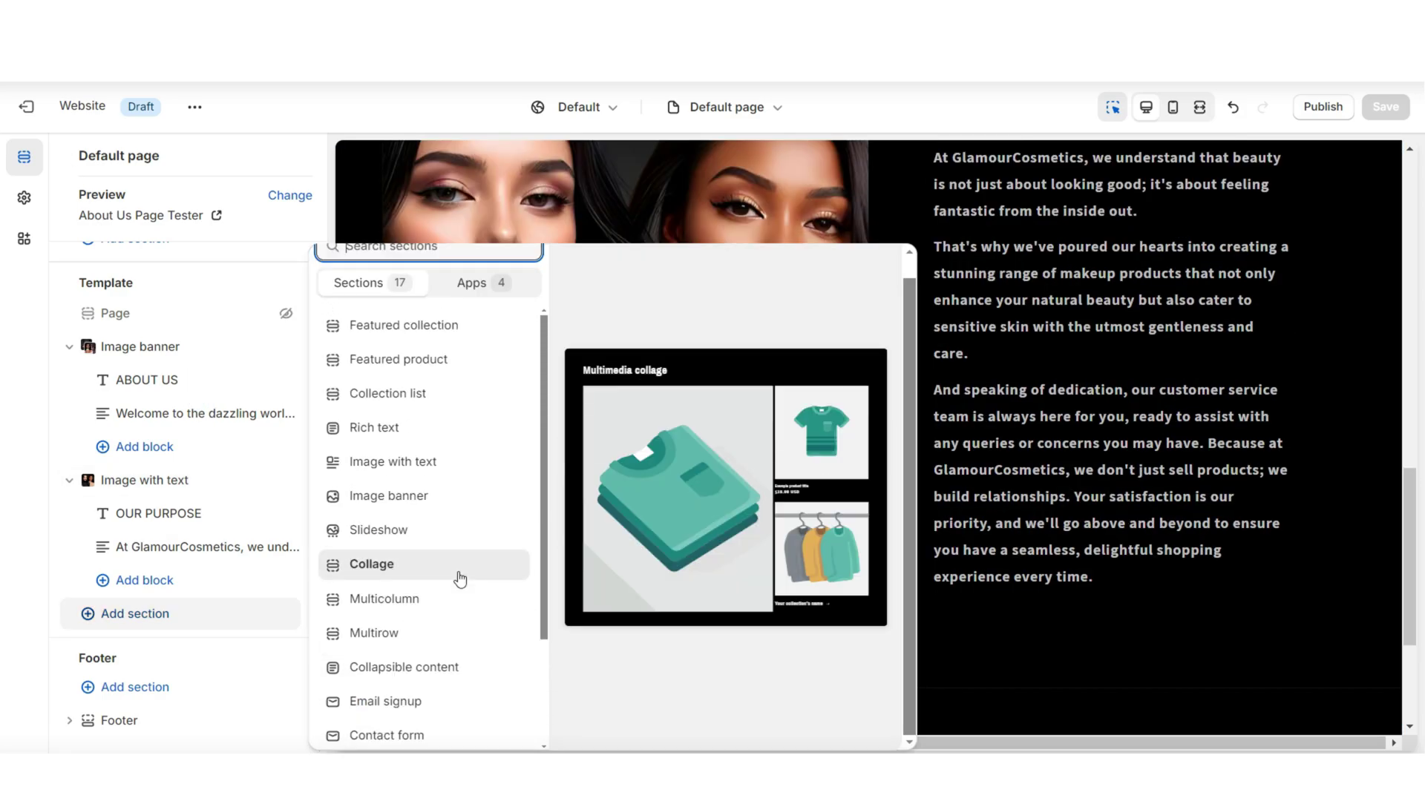
click(416, 429)
Remove the button and text blocks from the new Rich text section, keeping only its heading
click(613, 567)
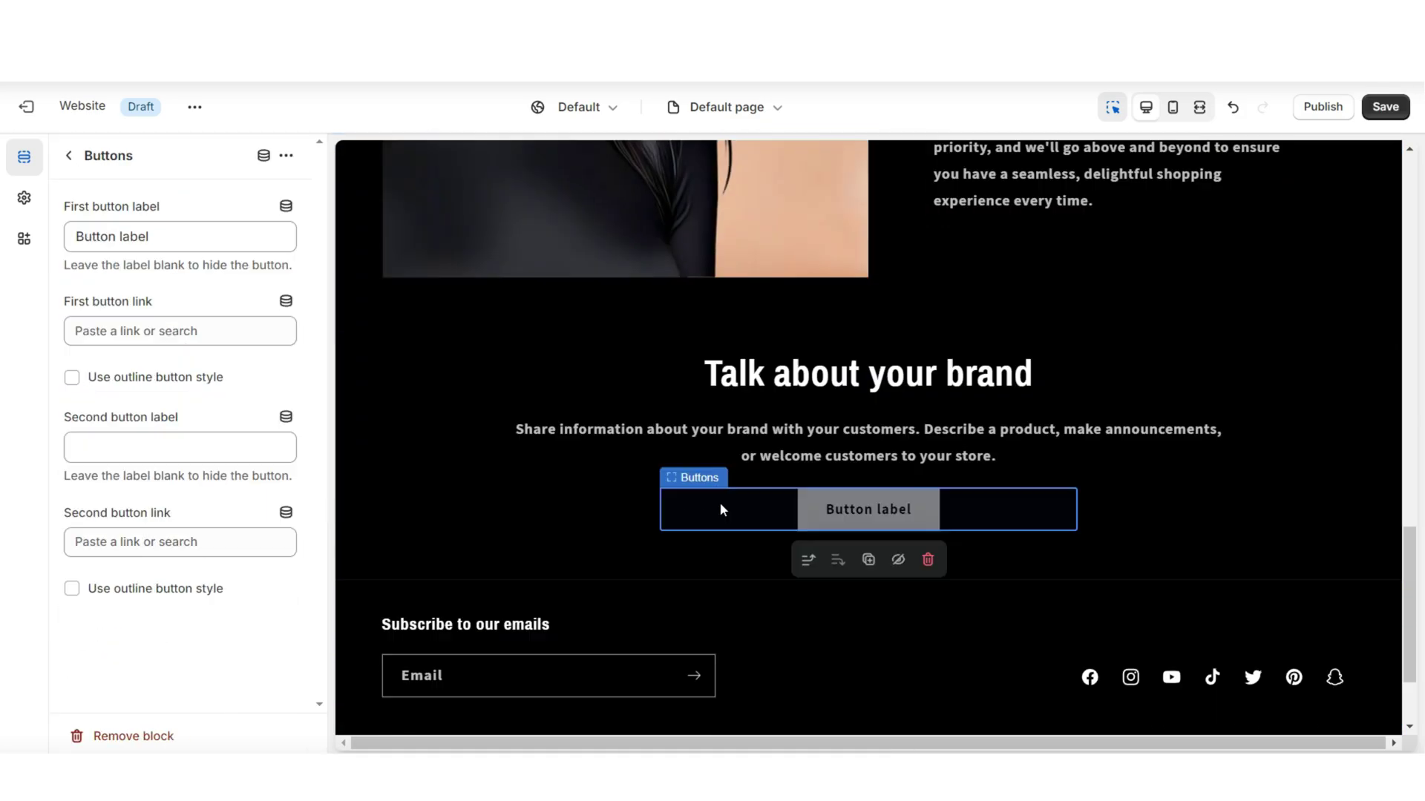
click(138, 725)
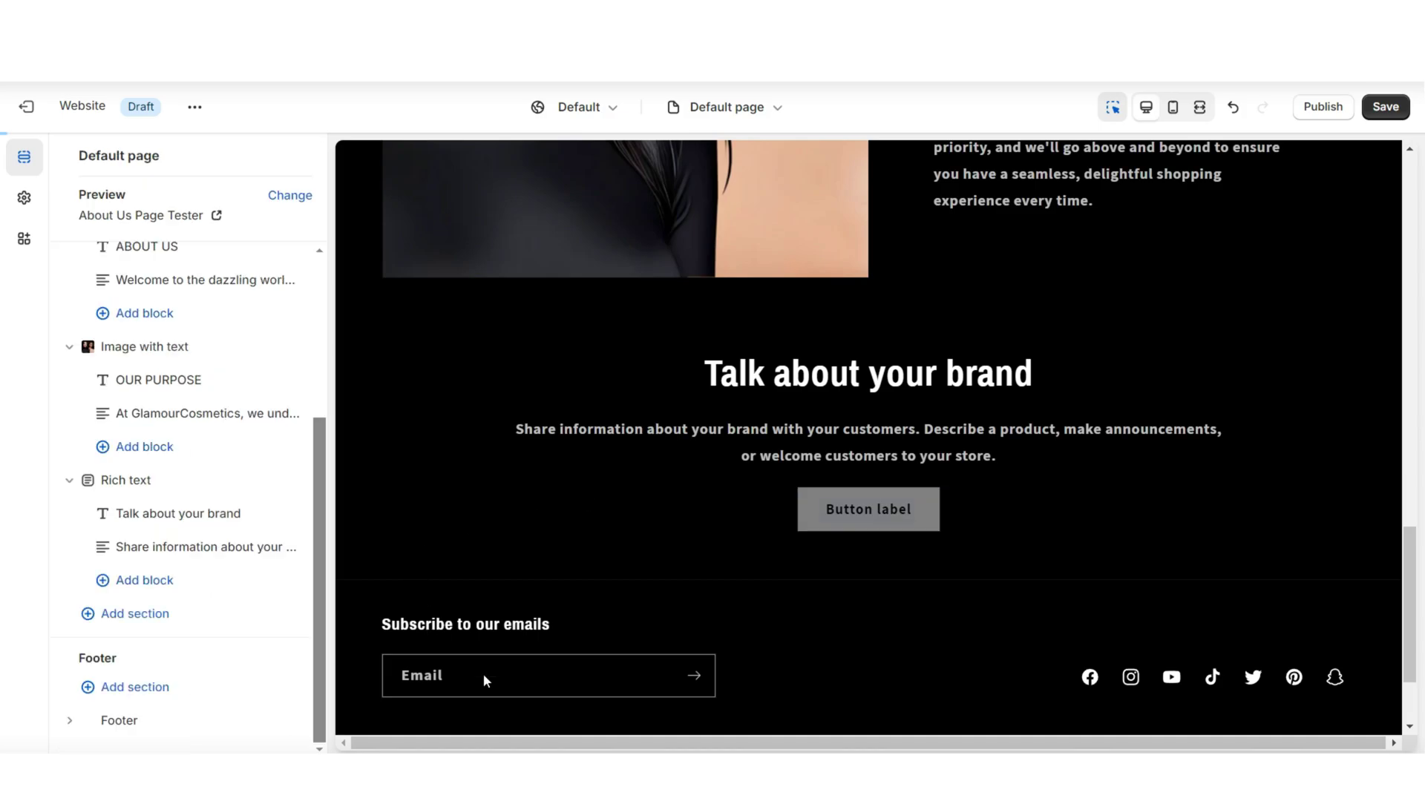
click(727, 452)
click(134, 736)
Replace the Rich text heading with "OUR COMMITMENT TO QUALITY", with QUALITY in italics
click(867, 373)
triple_click(141, 282)
right_click(135, 285)
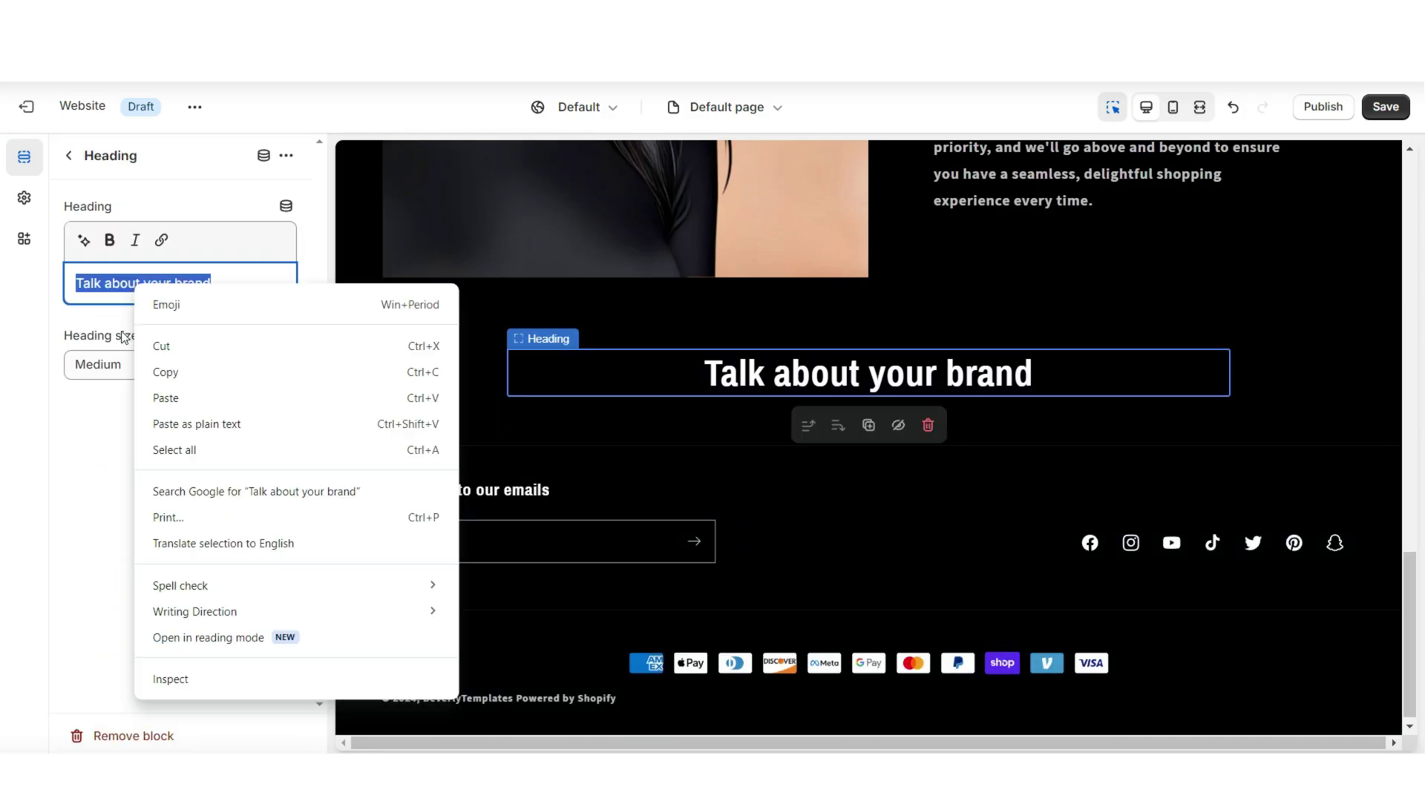
click(180, 405)
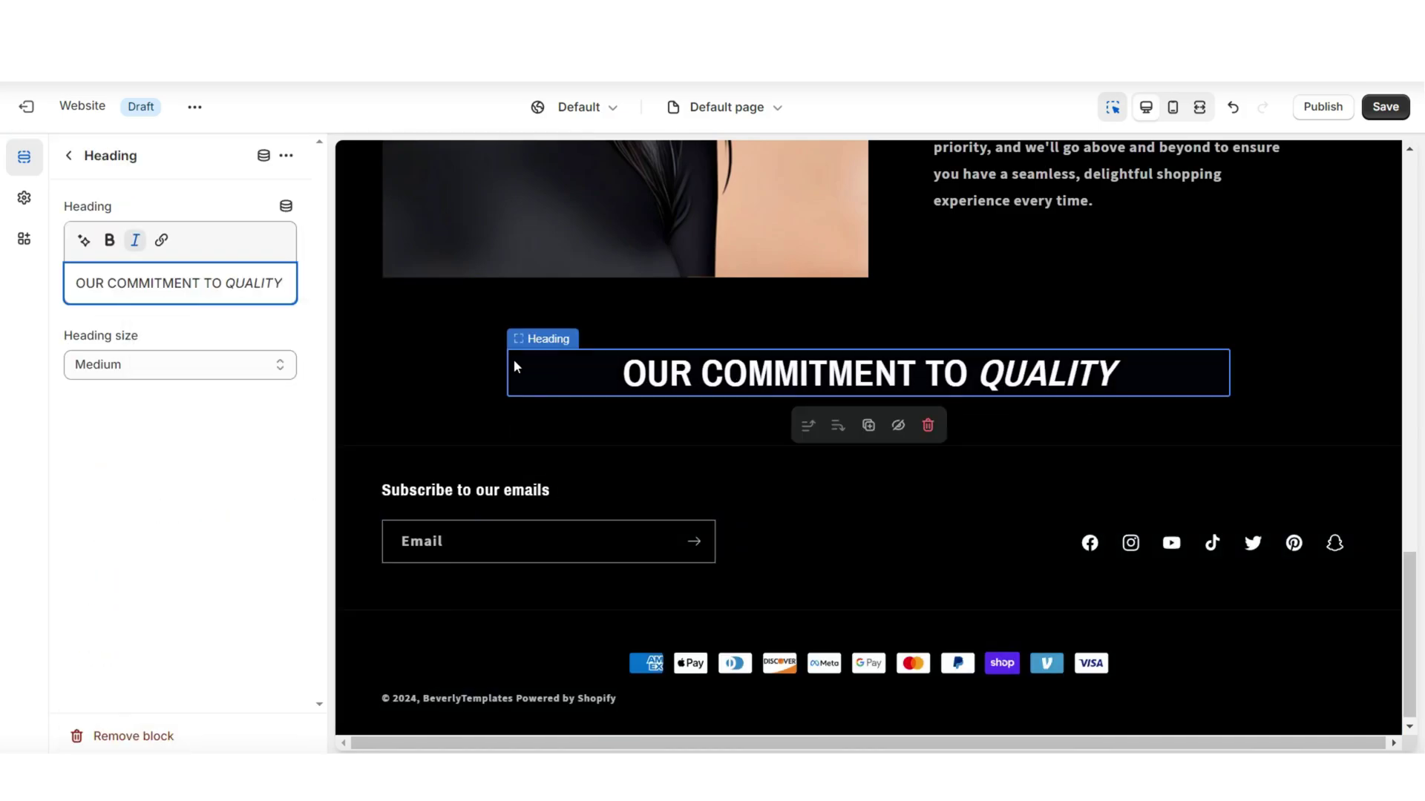
Add an Image with text section below the OUR COMMITMENT TO QUALITY heading and set its desktop image placement to Image second
click(868, 444)
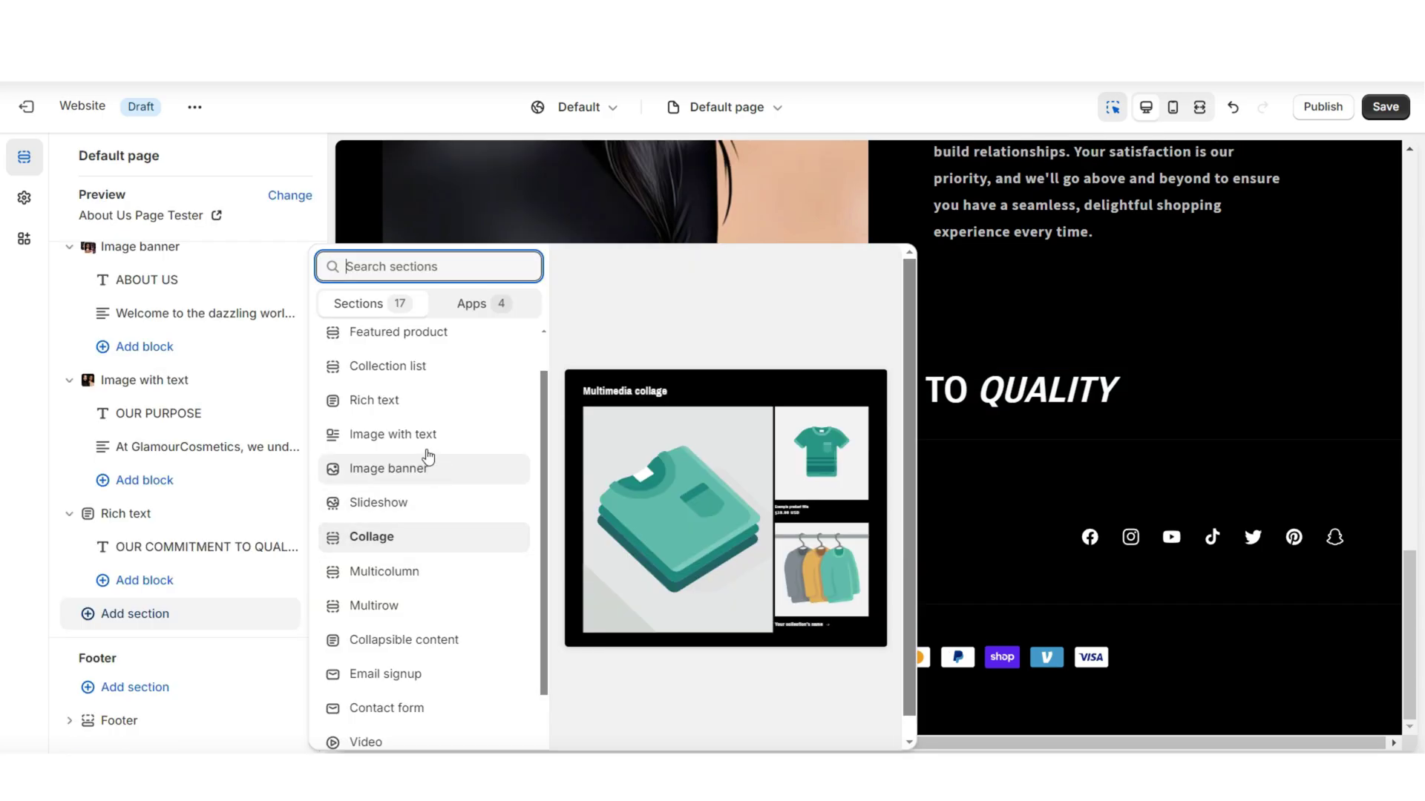
click(421, 439)
click(362, 456)
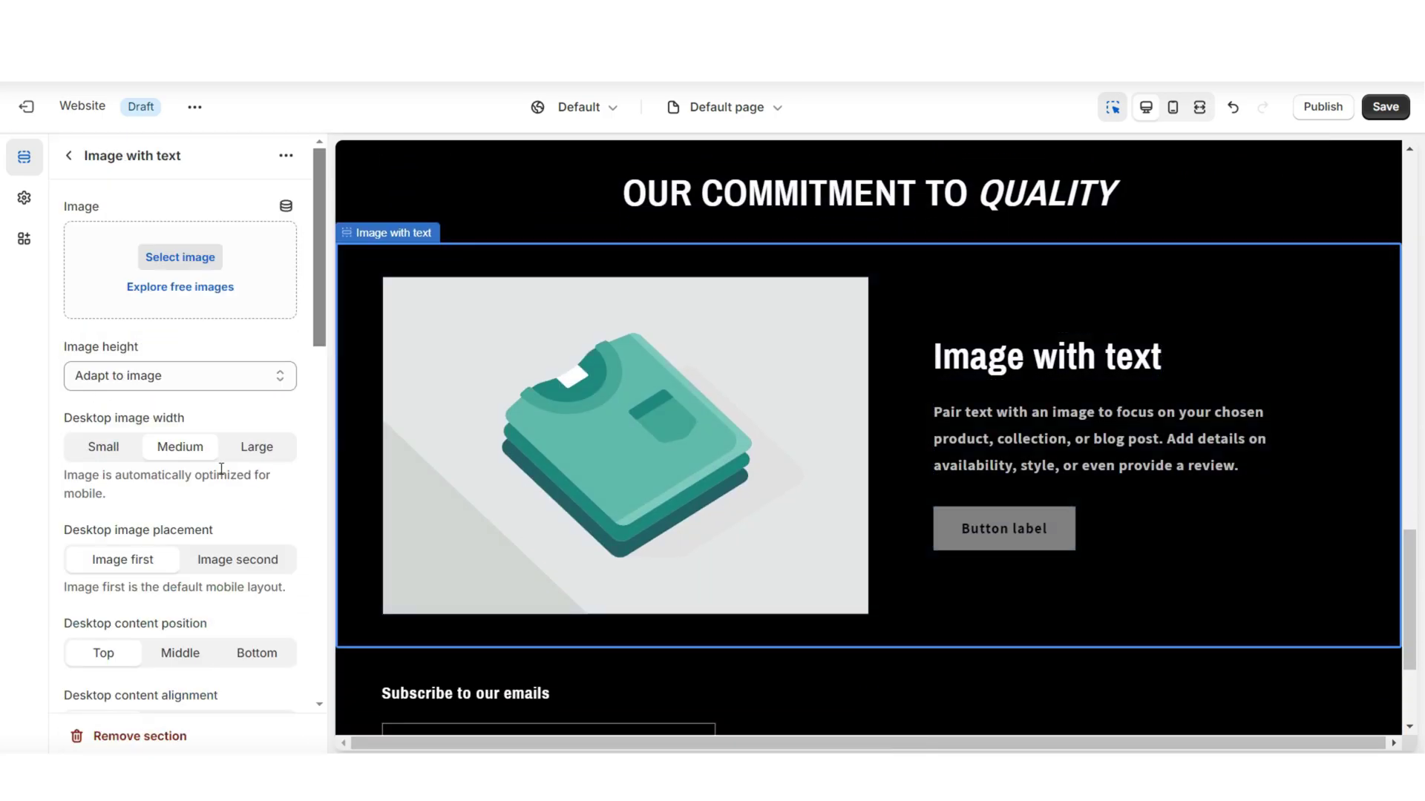
scroll(222, 469, down, 1)
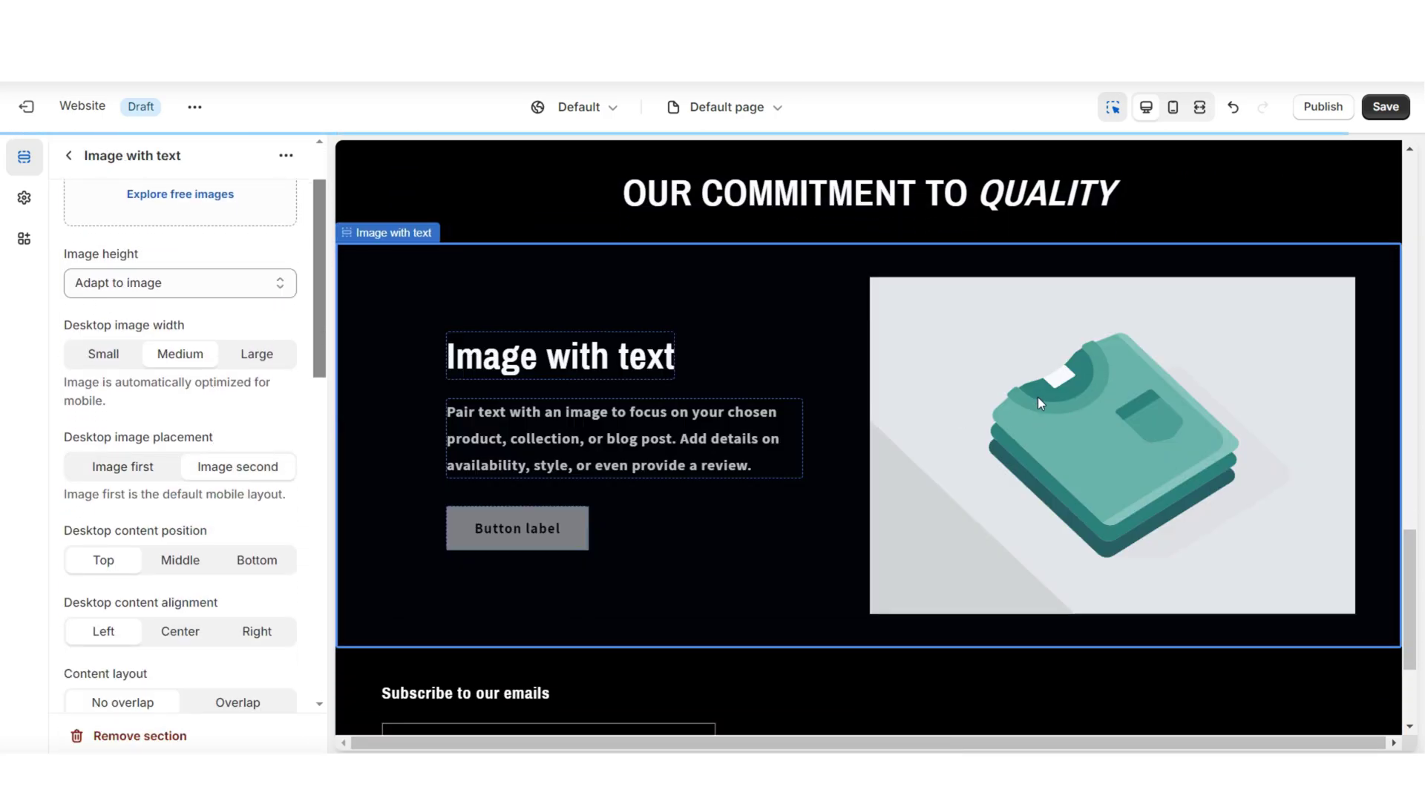
Remove the button and heading blocks from the new Image with text section
click(555, 528)
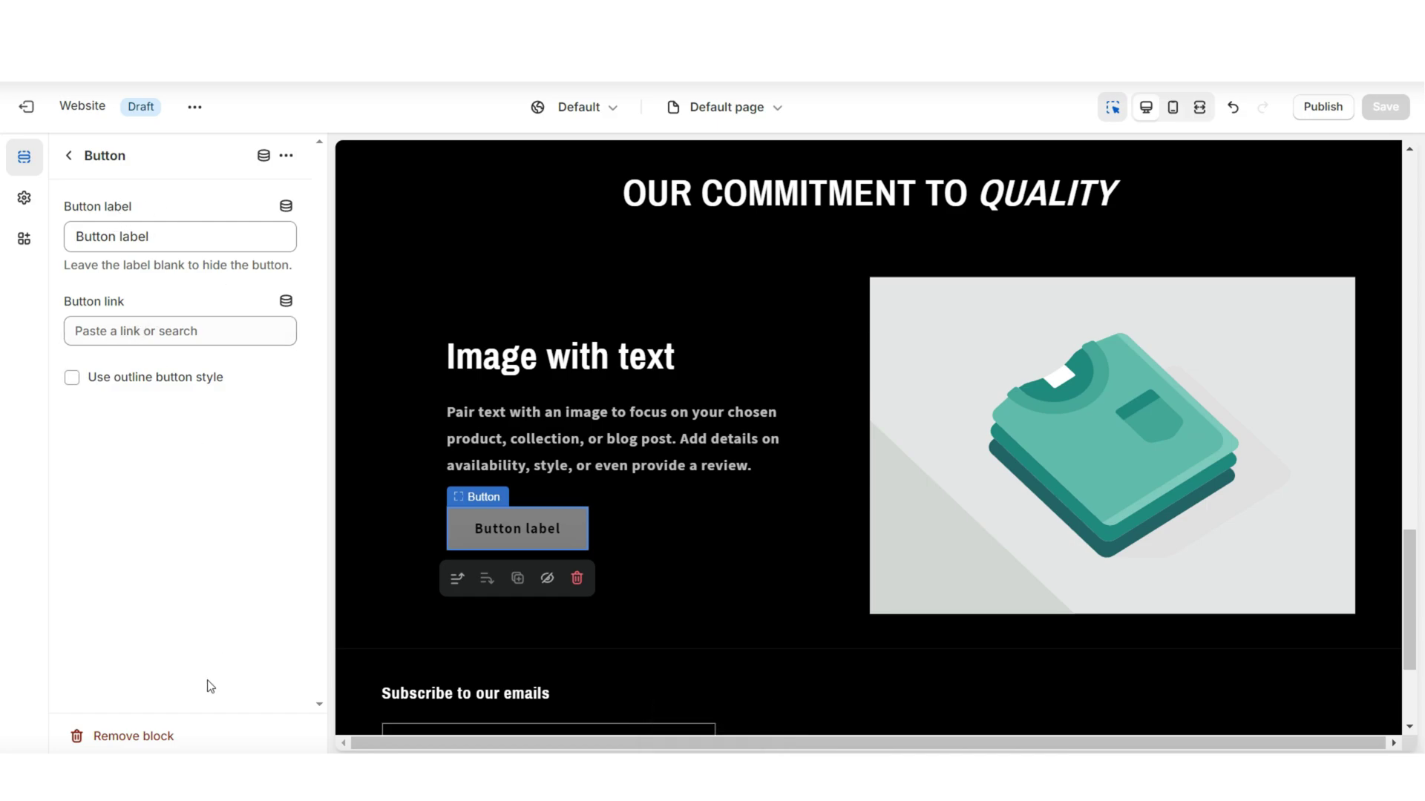
click(133, 737)
click(630, 367)
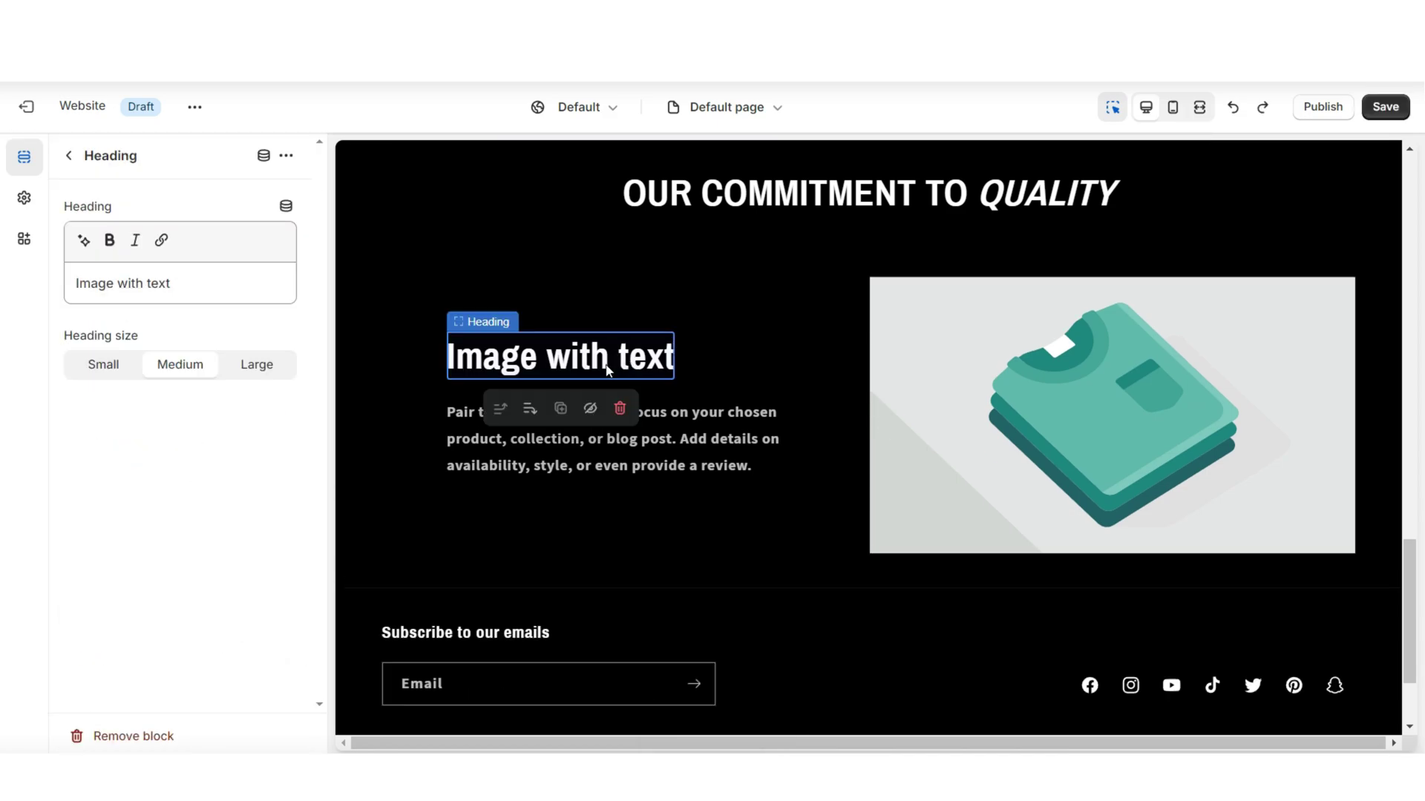
click(621, 409)
Replace the section's placeholder text with the copied GlamourCosmetics paragraphs about commitment to quality and fast shipping
triple_click(167, 312)
right_click(166, 317)
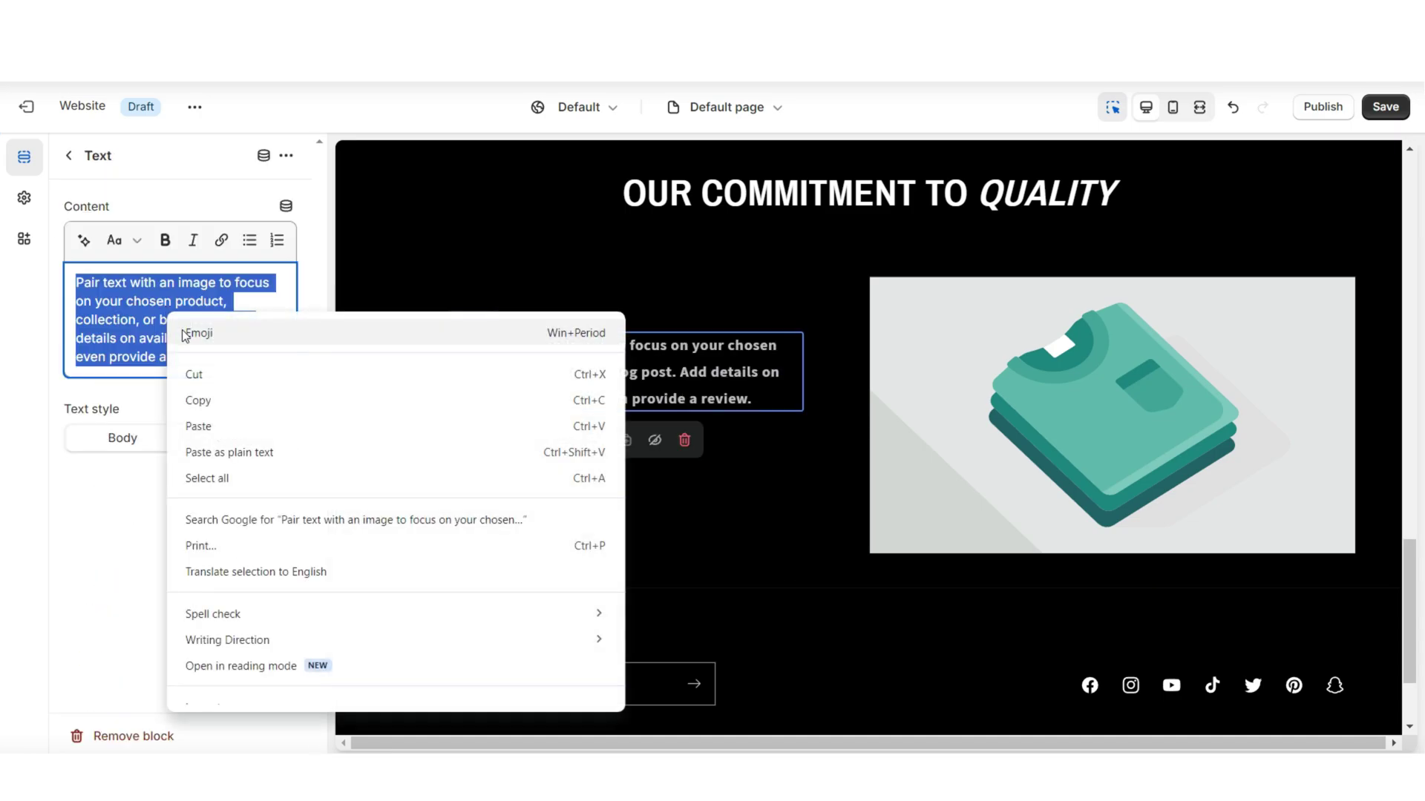
click(212, 423)
Use the lipstick picture Image_10 as the section's image and set its image behavior to Zoom in on scroll
key(Escape)
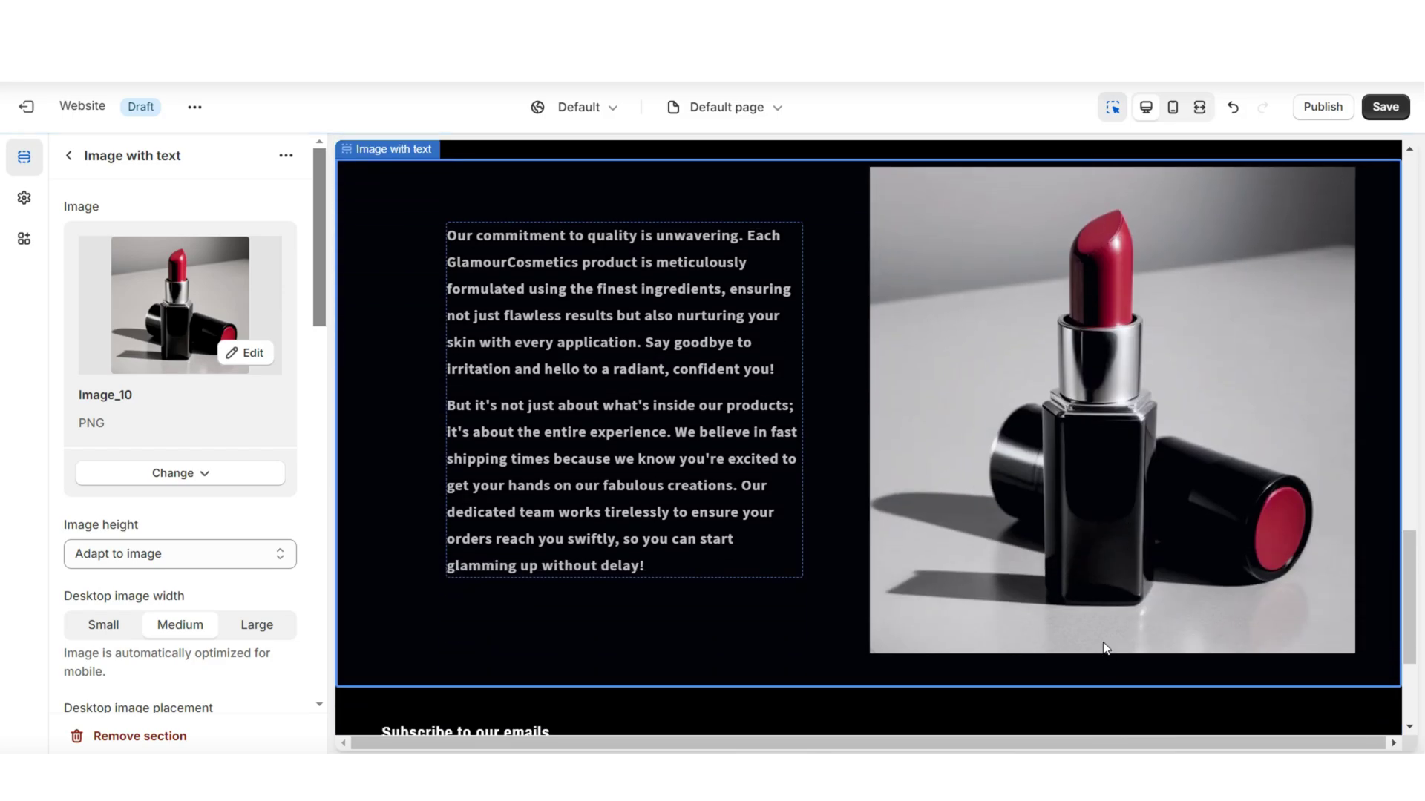
scroll(1076, 609, up, 3)
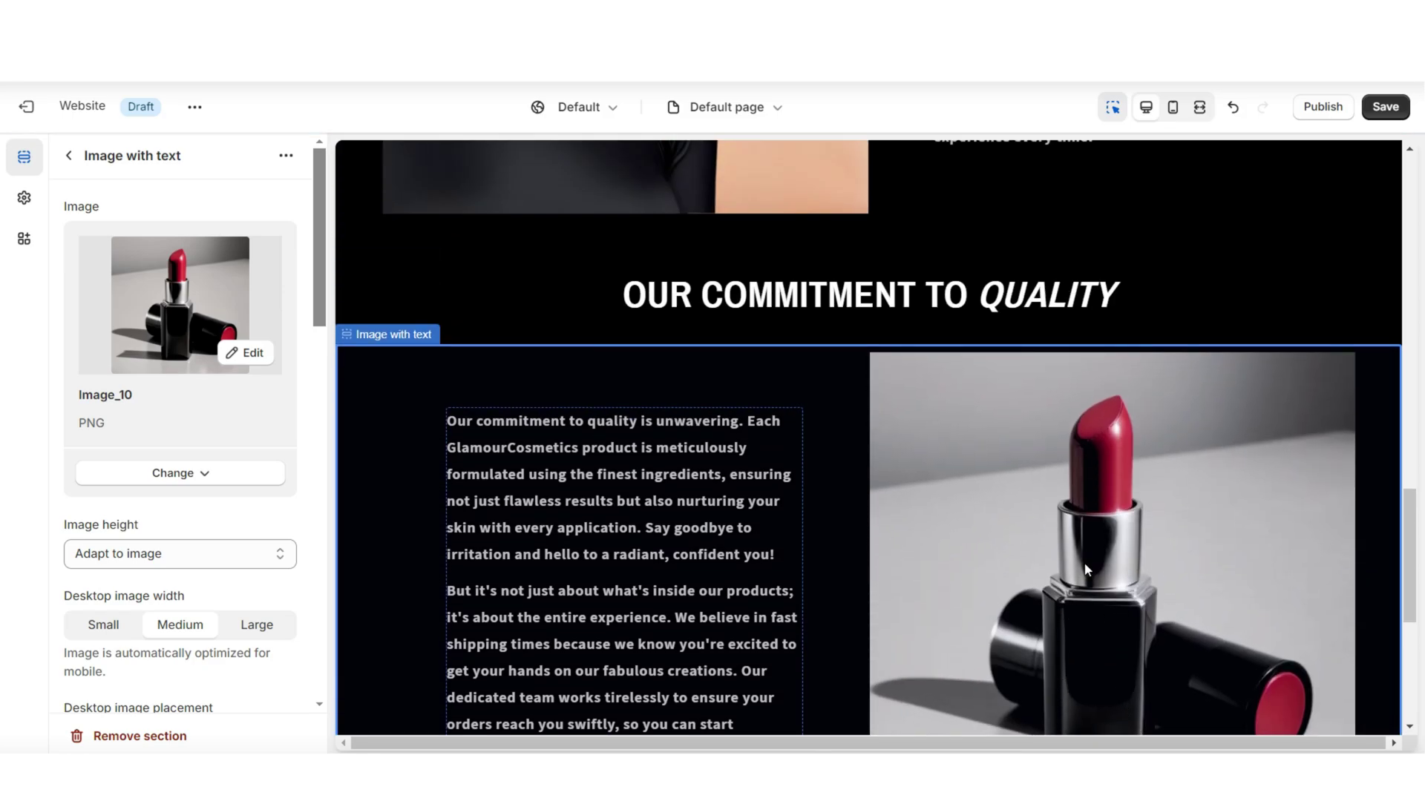
scroll(117, 454, down, 10)
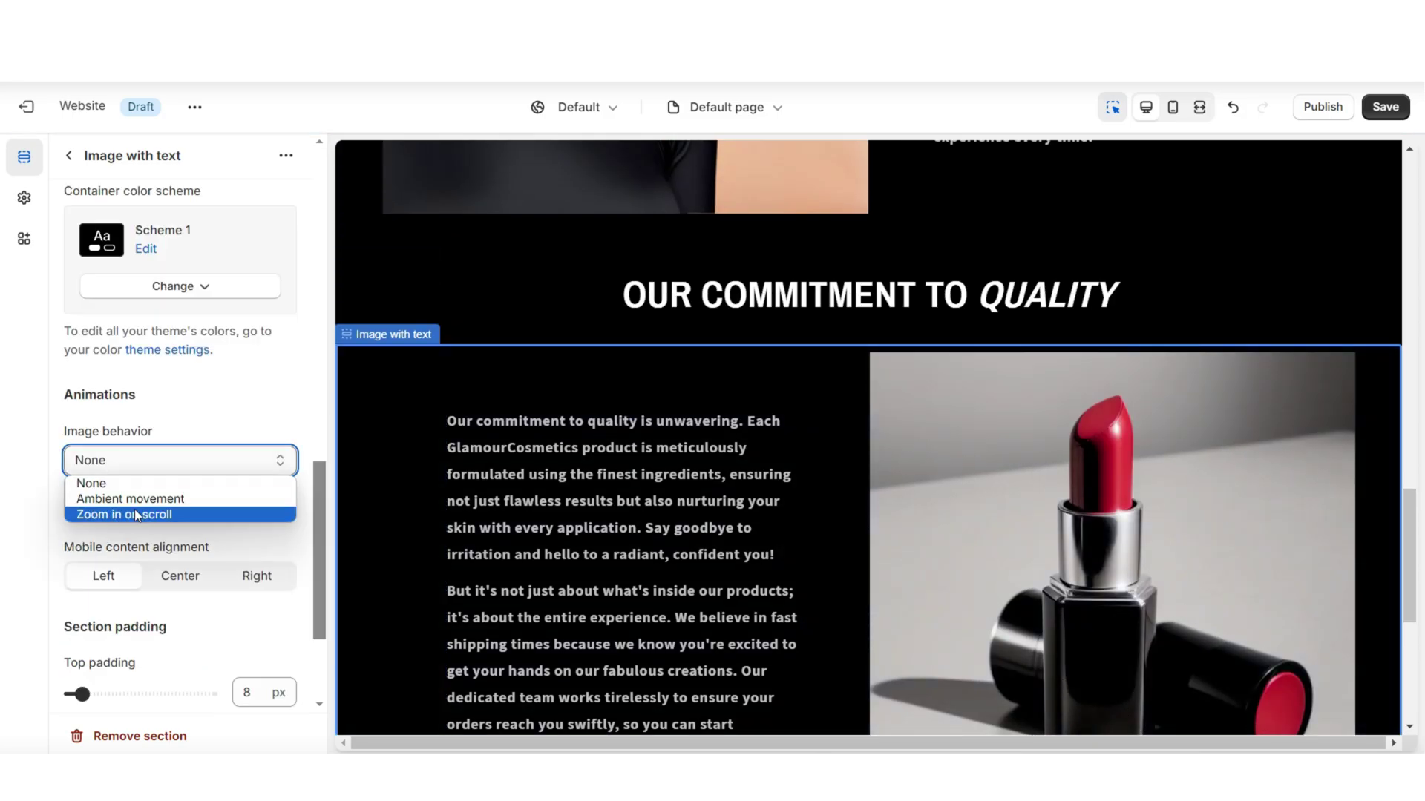
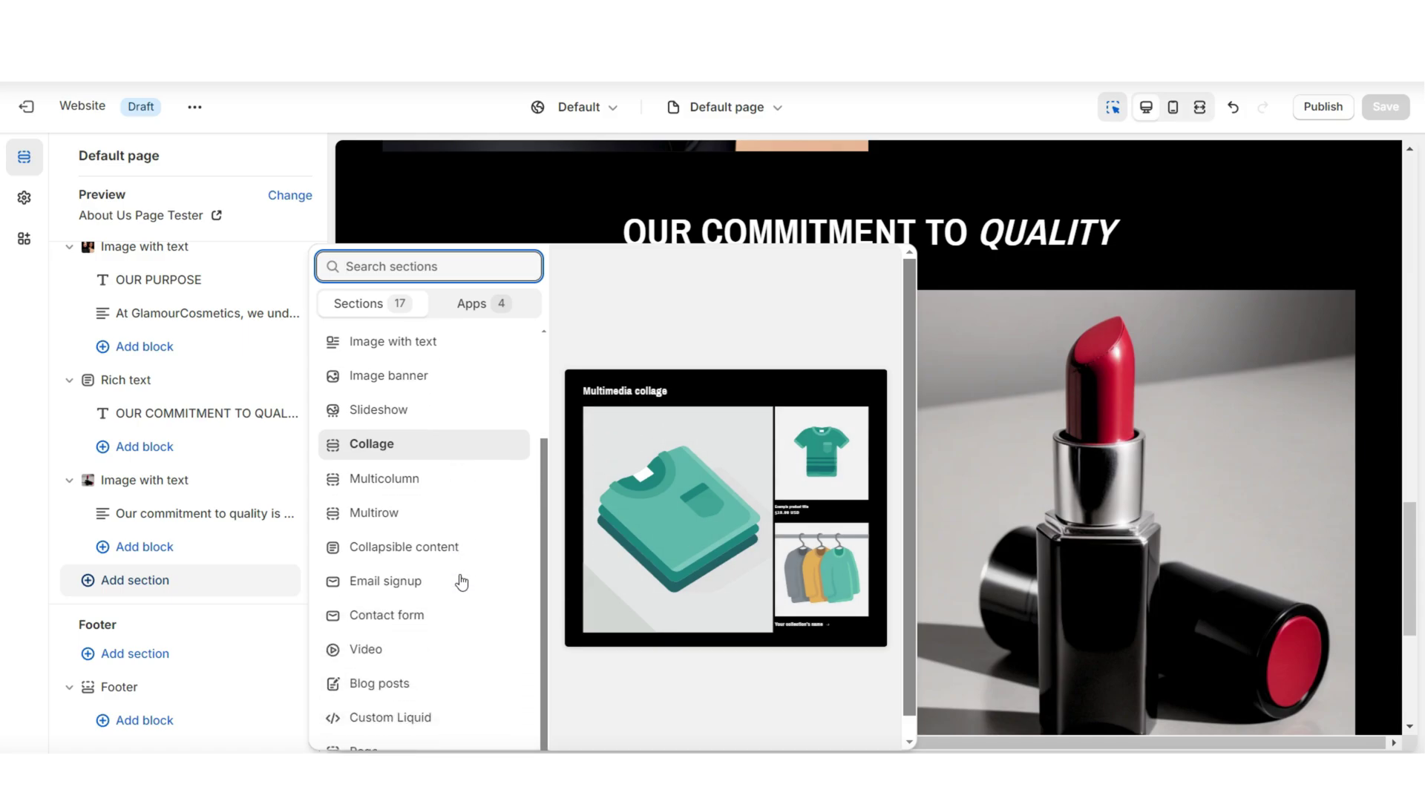
Add a Multicolumn section below the lipstick section and clear its heading
click(414, 478)
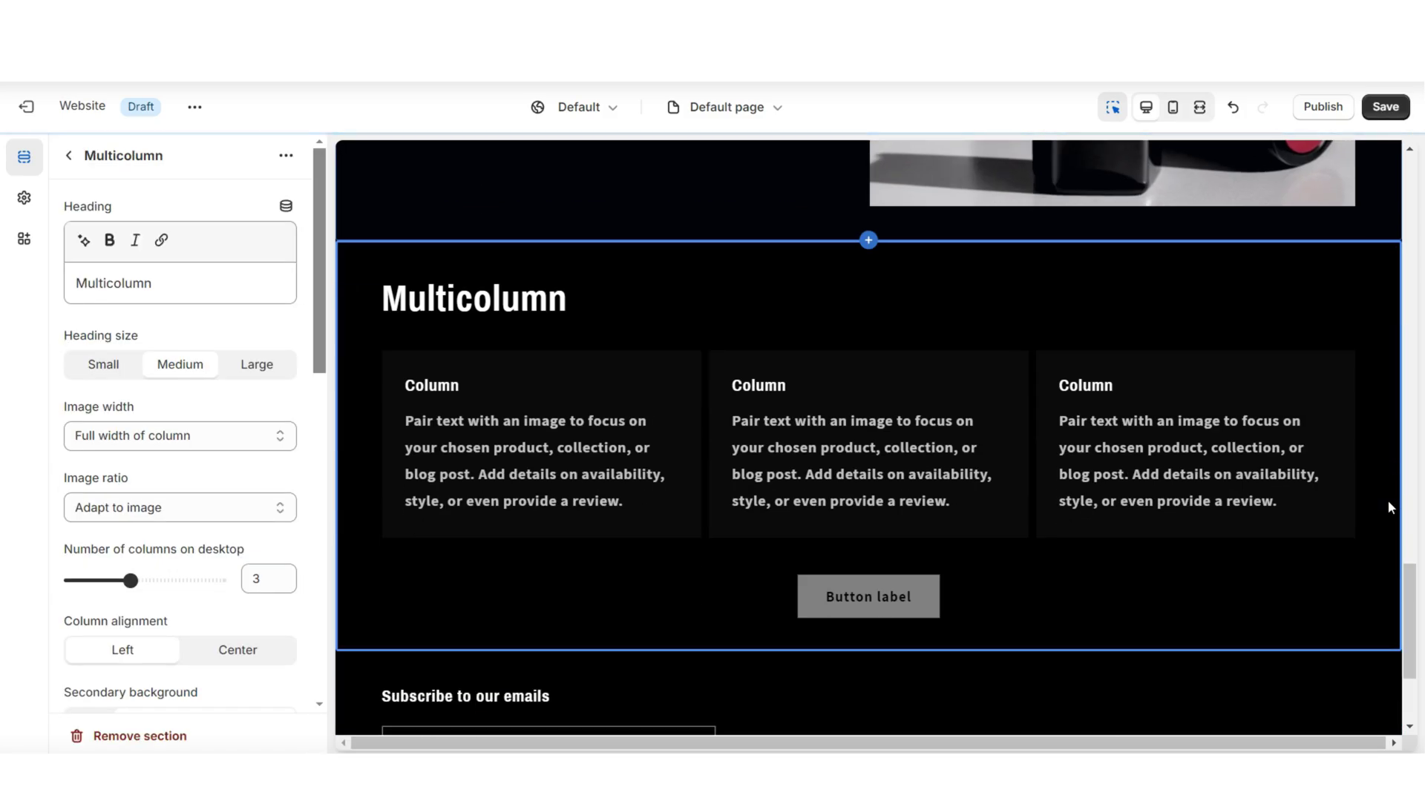
double_click(136, 284)
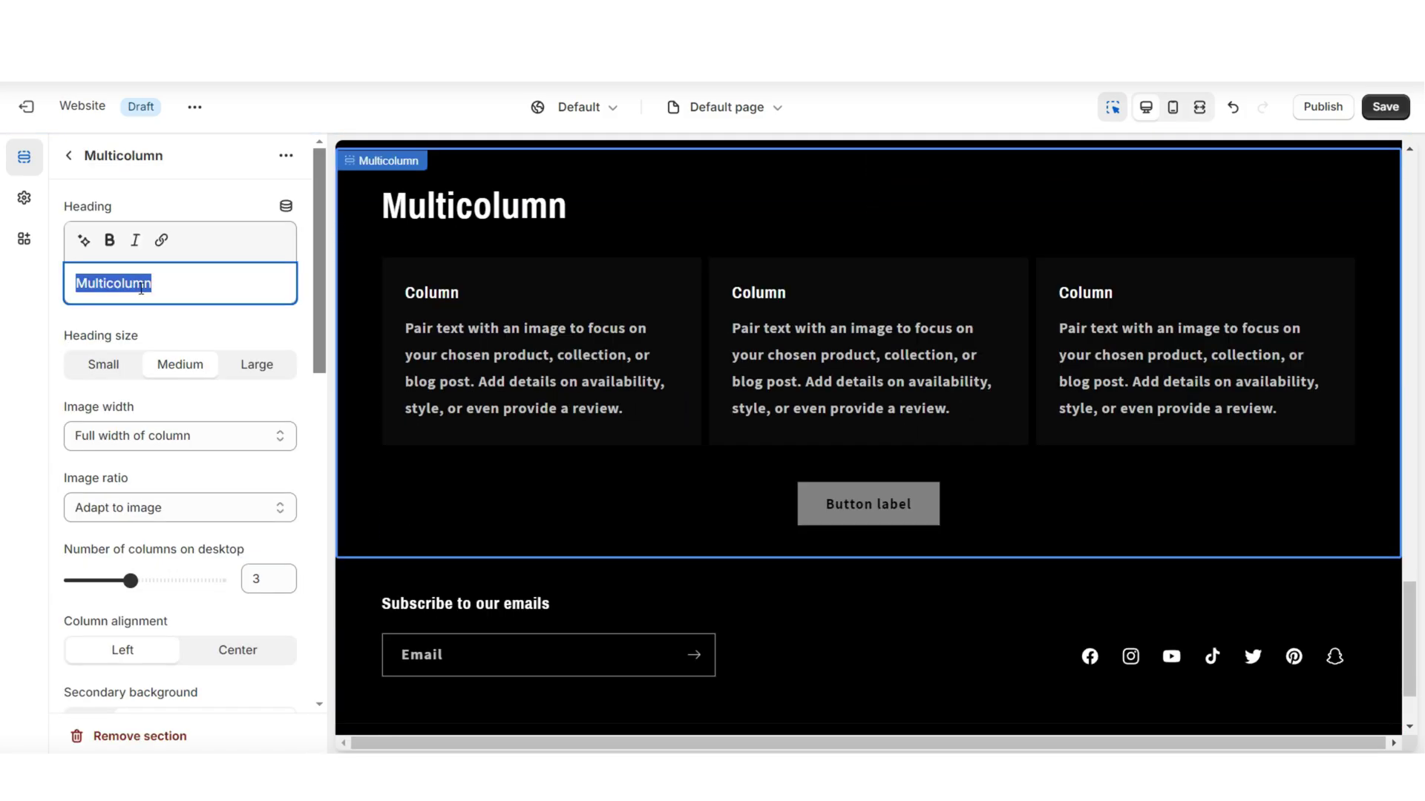
key(BackSpace)
Duplicate the OUR COMMITMENT TO QUALITY Rich text section and place the copy above the Multicolumn section with the heading "MEET THE TEAM"
scroll(460, 330, up, 10)
click(470, 402)
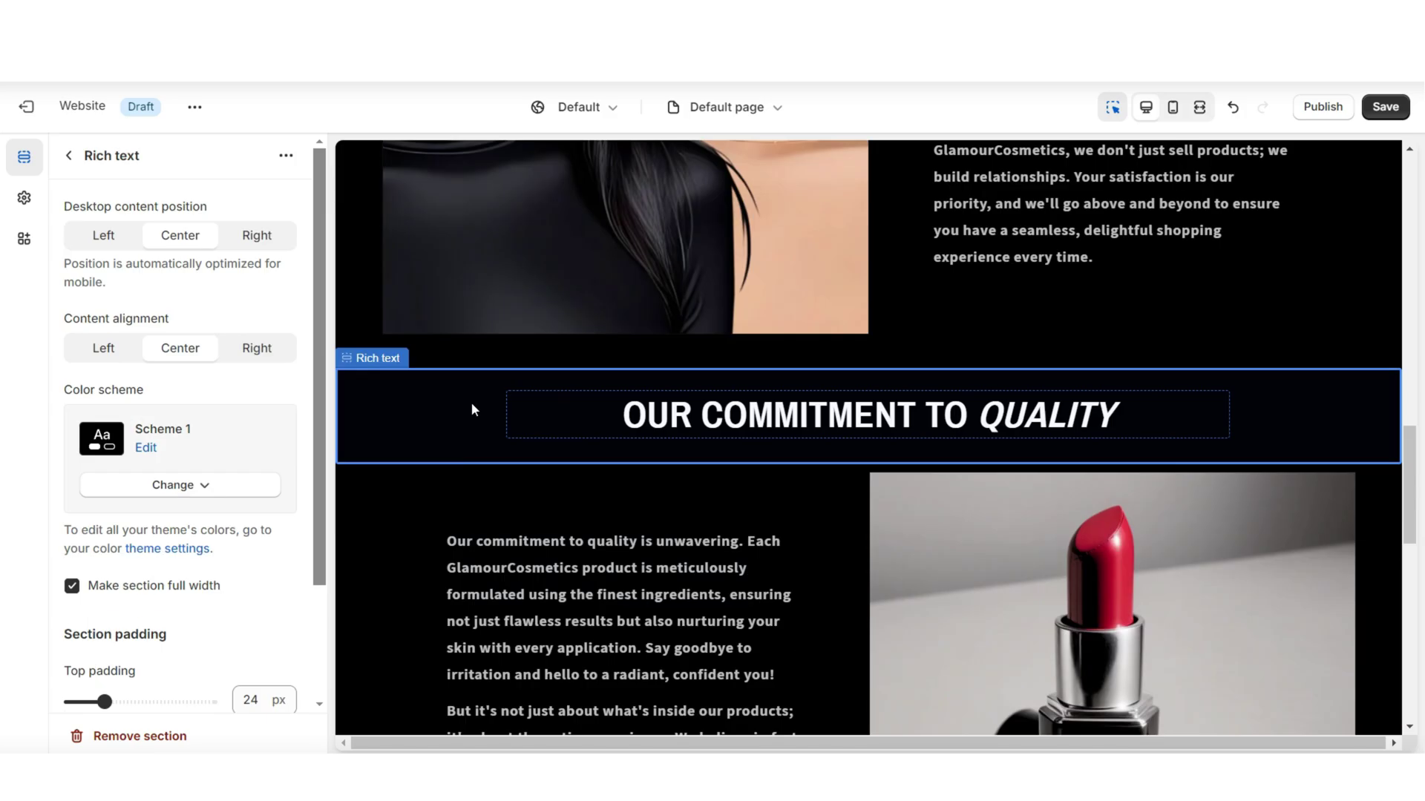
click(286, 155)
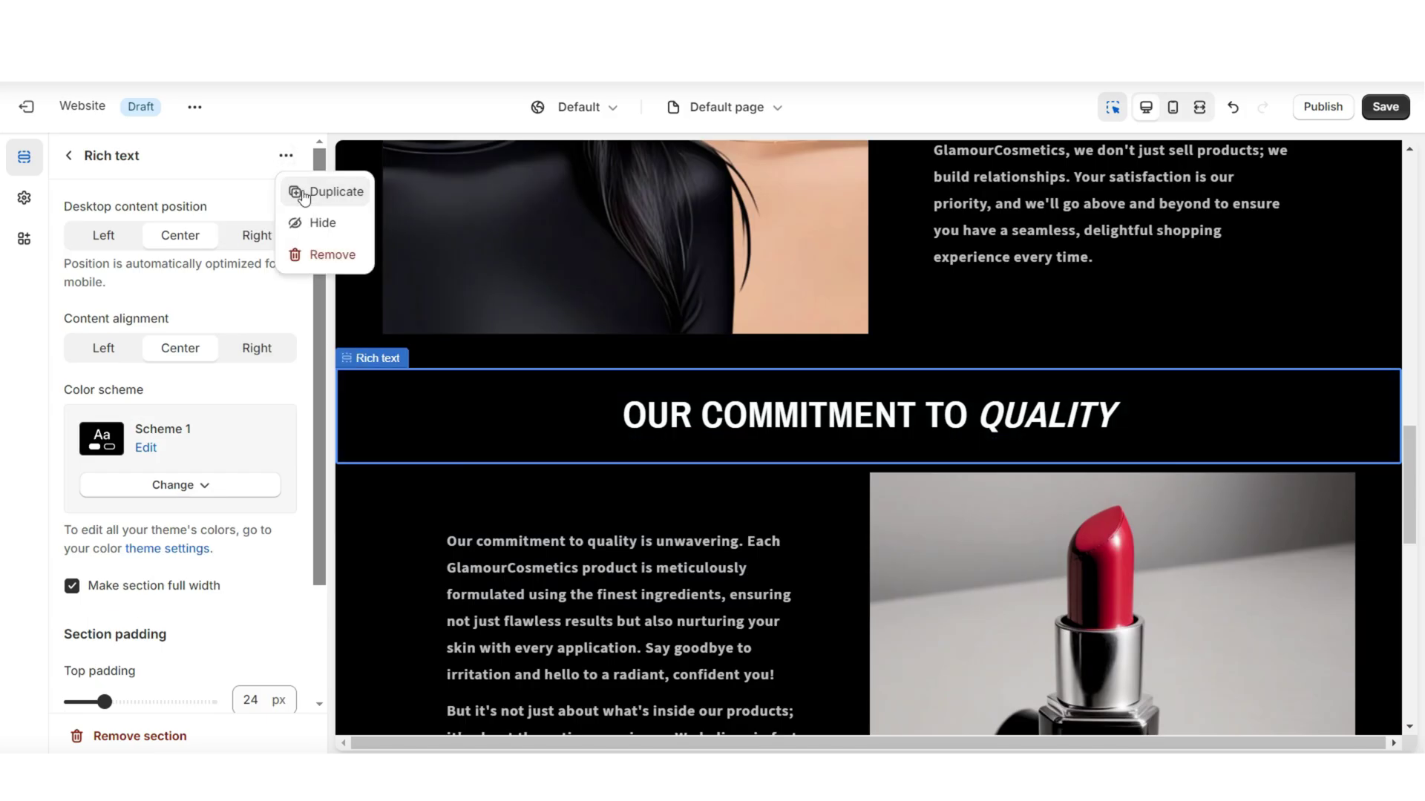
click(331, 190)
drag(126, 465, 126, 482)
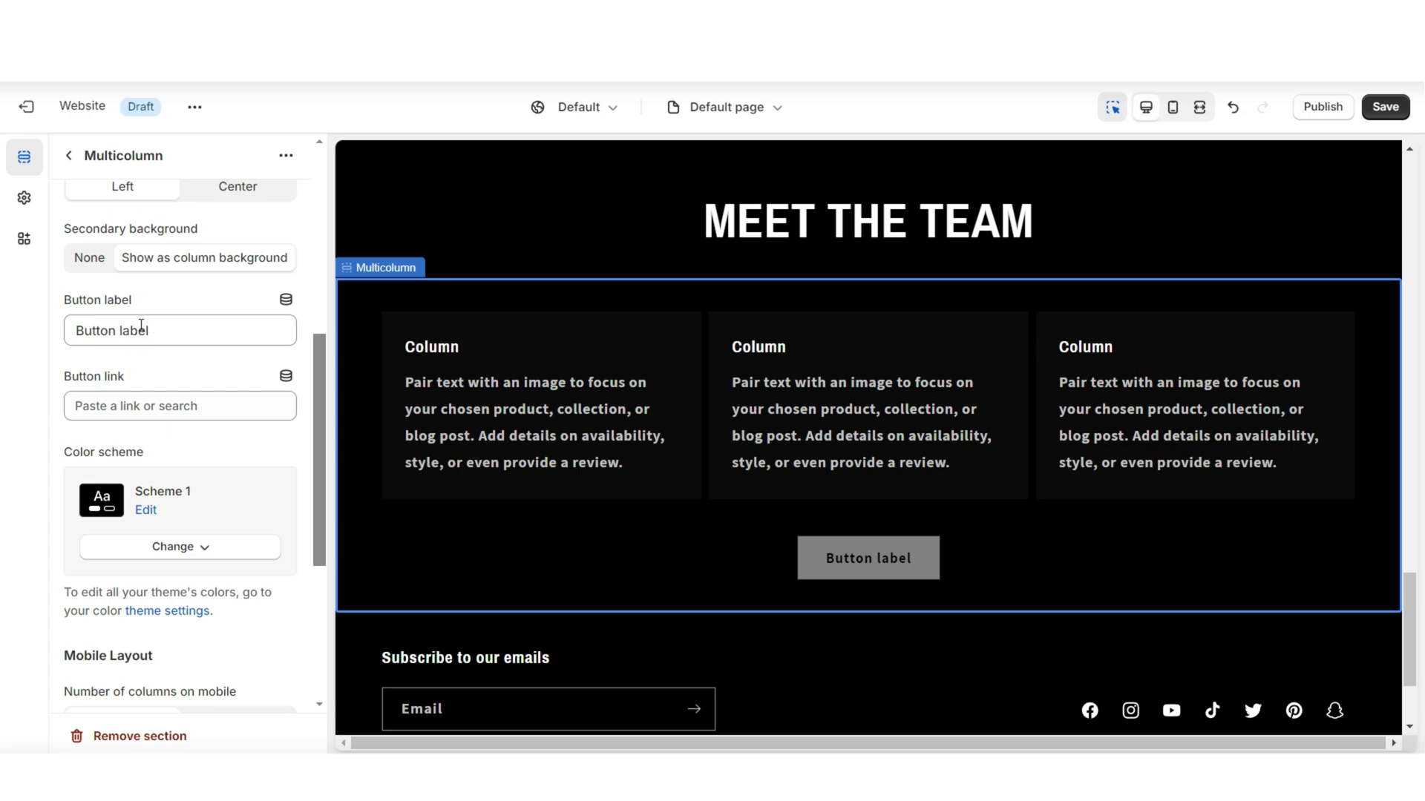
Clear the Multicolumn section's button label to hide its button
triple_click(133, 330)
key(BackSpace)
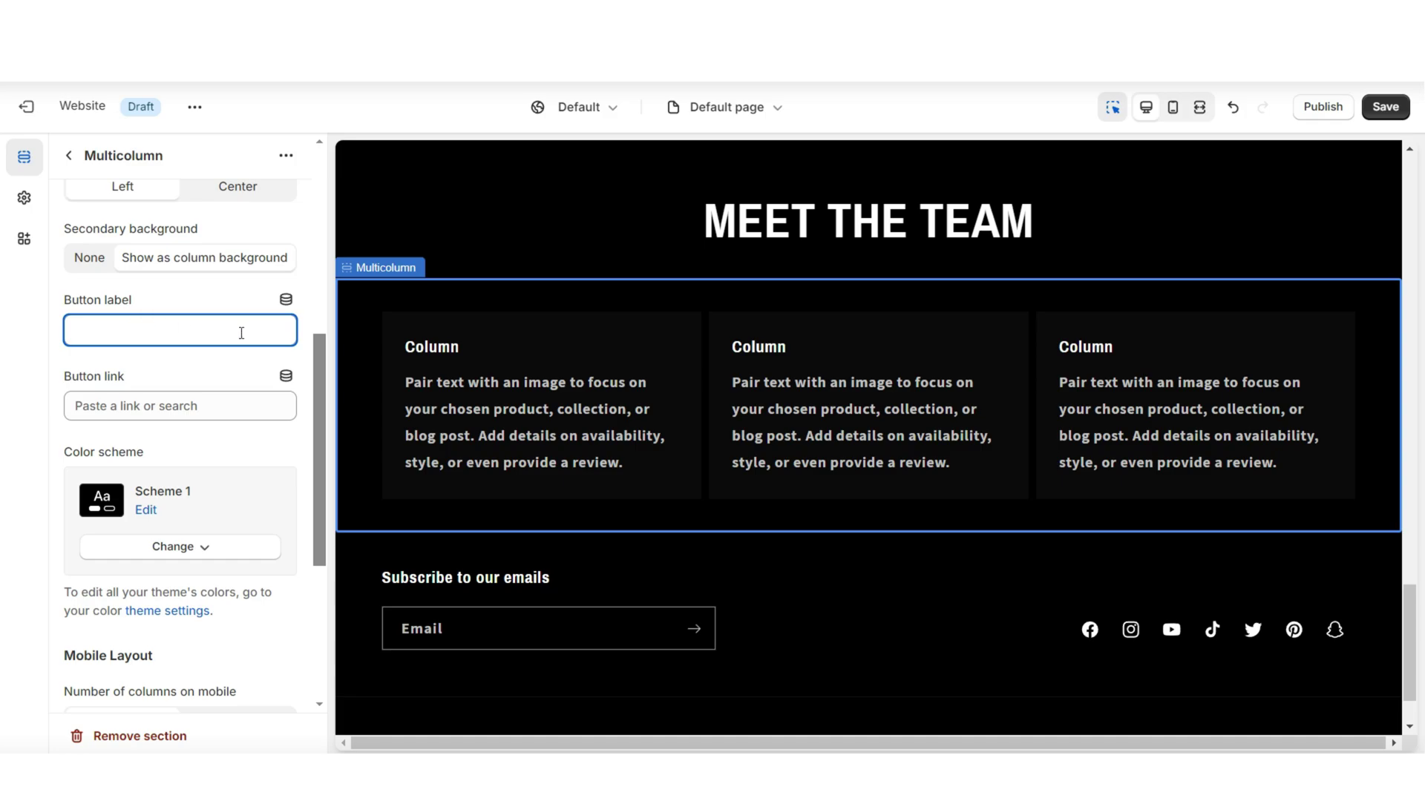
Give the Multicolumn section no secondary background, 4 columns on desktop and centered column alignment
scroll(108, 415, up, 3)
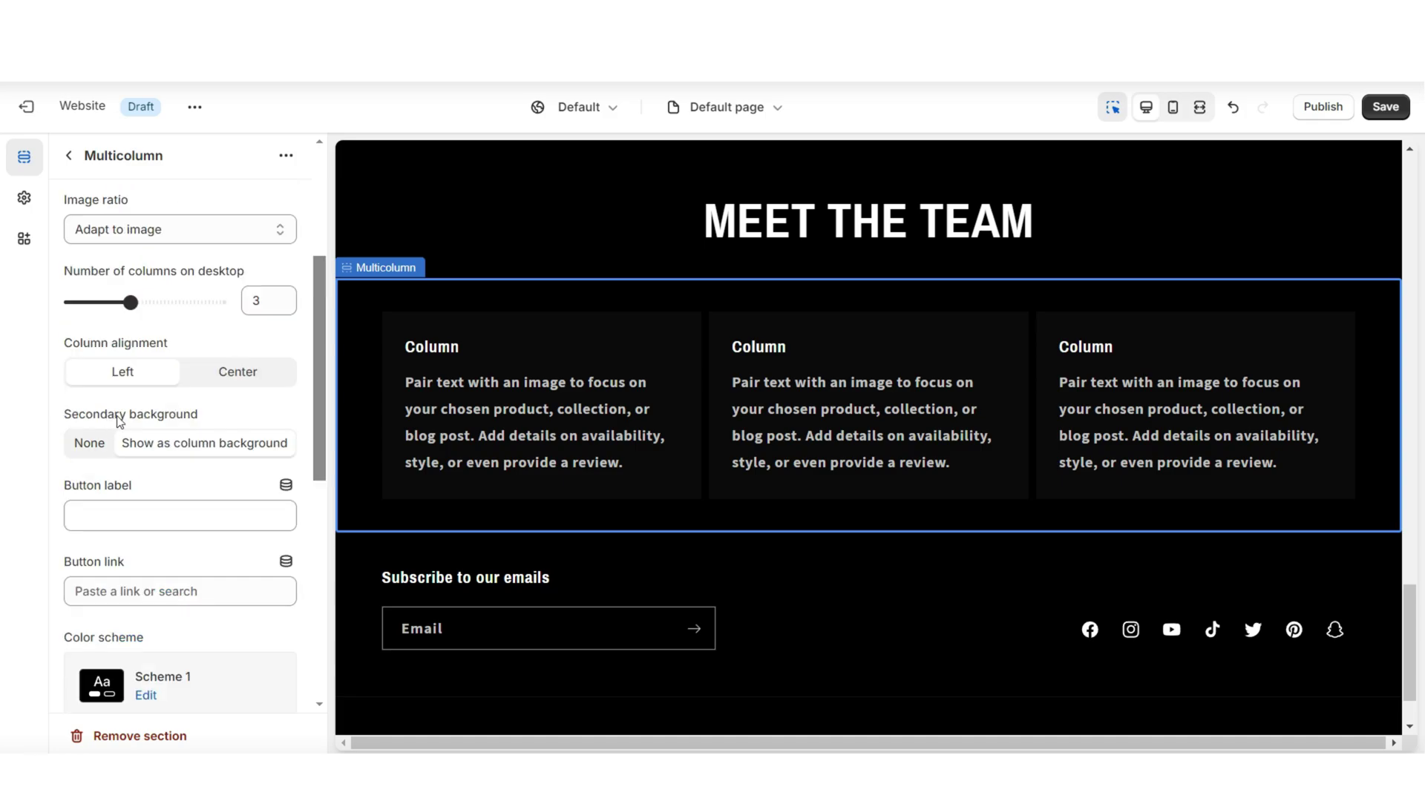
click(89, 443)
drag(133, 301, 159, 302)
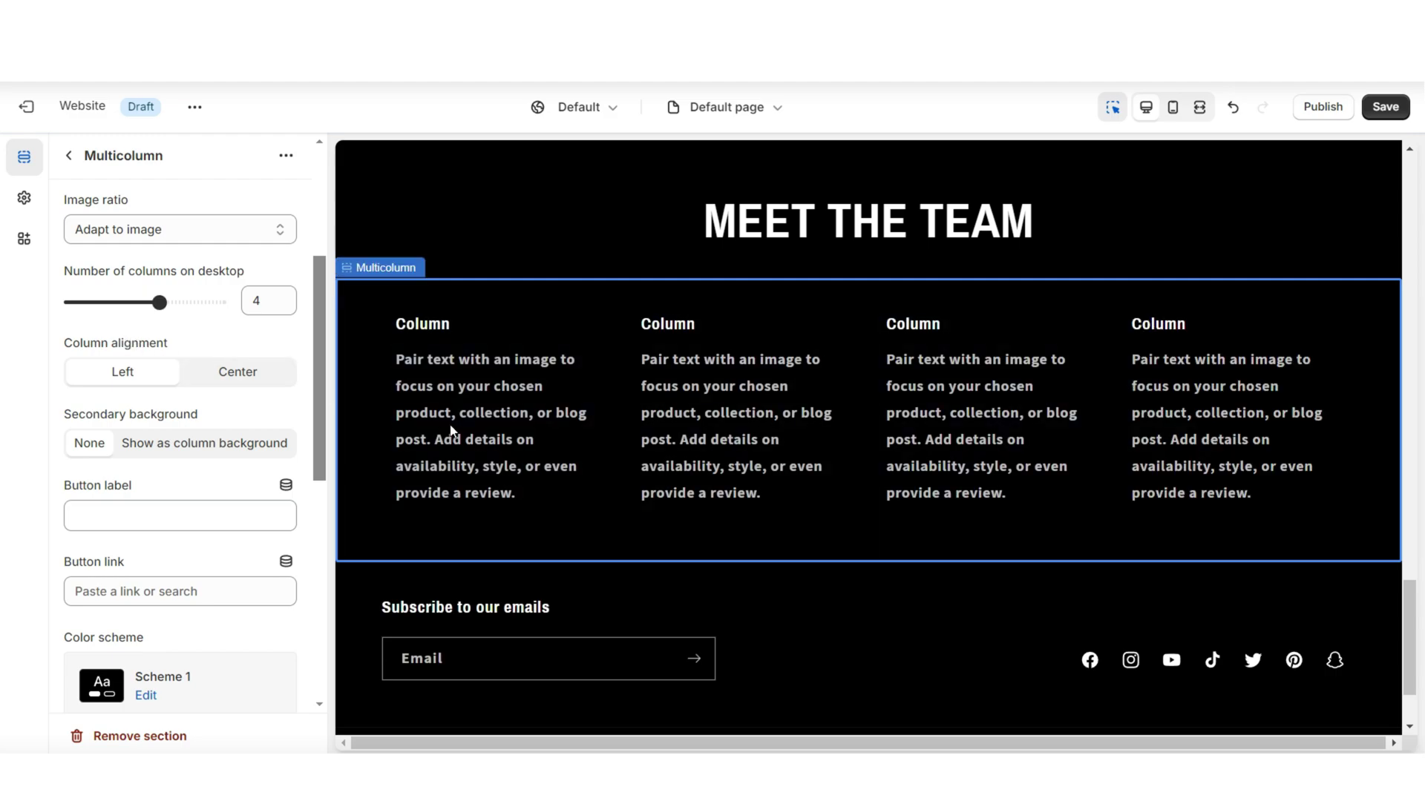
click(236, 373)
Enable swipe on mobile for the Multicolumn section and set its mobile layout to 2 columns
scroll(302, 439, down, 6)
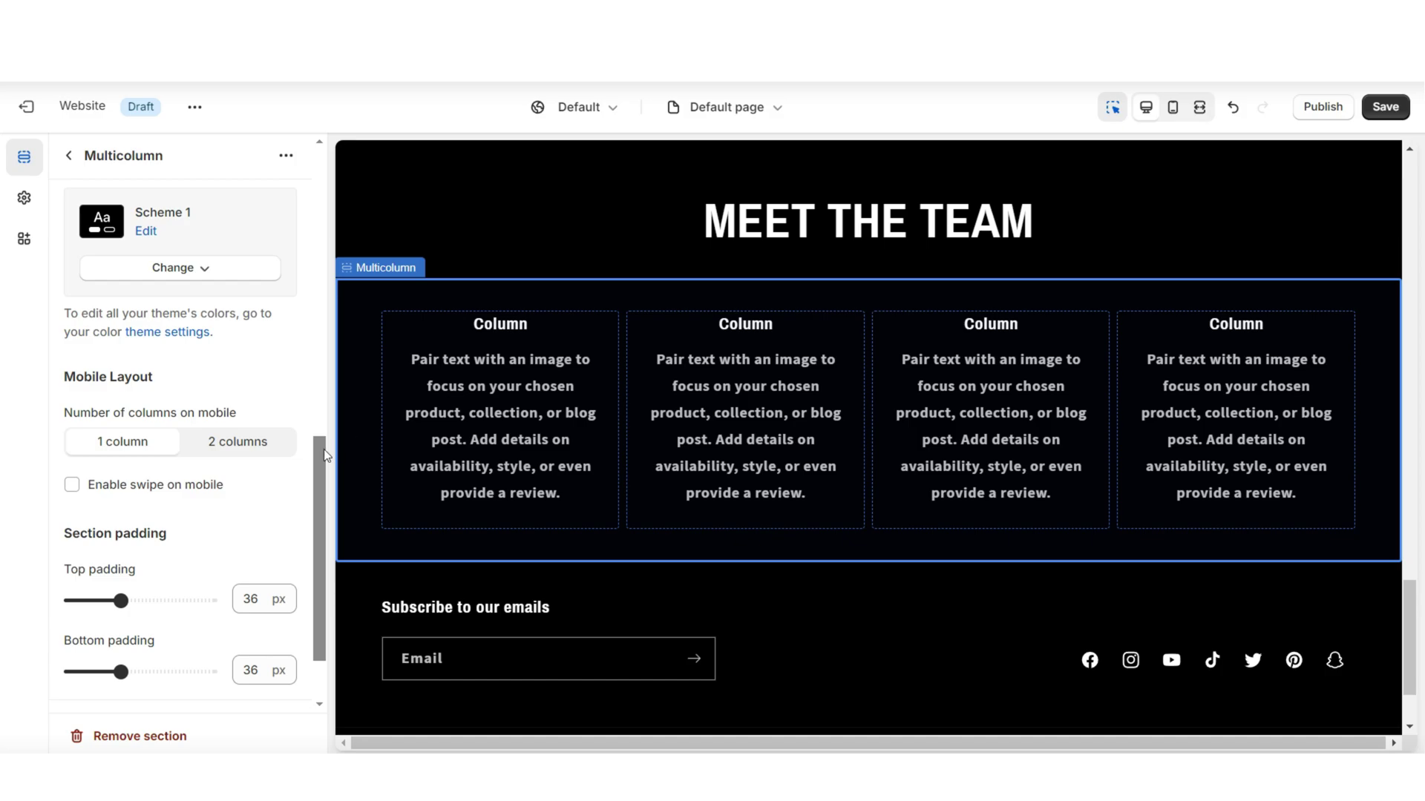
click(72, 486)
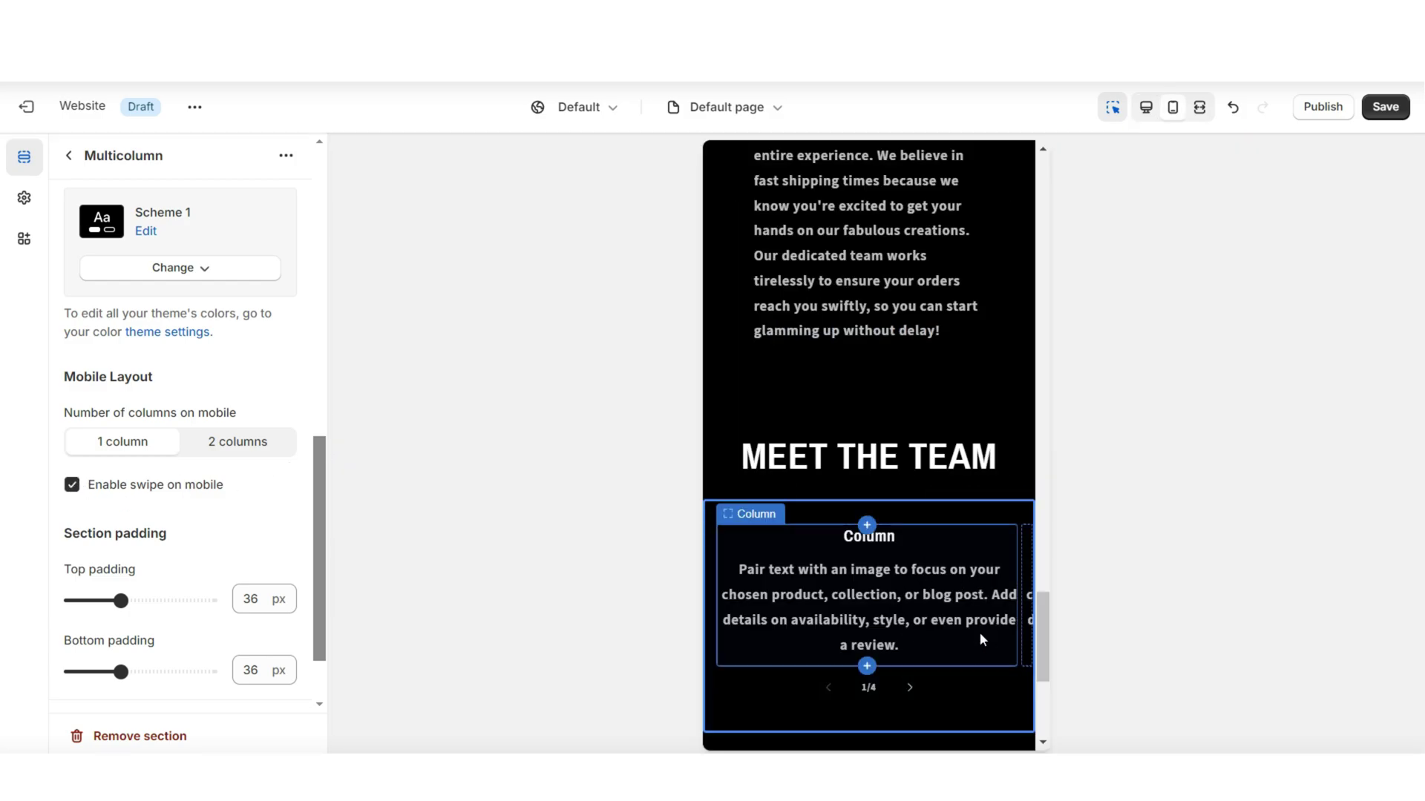
click(248, 441)
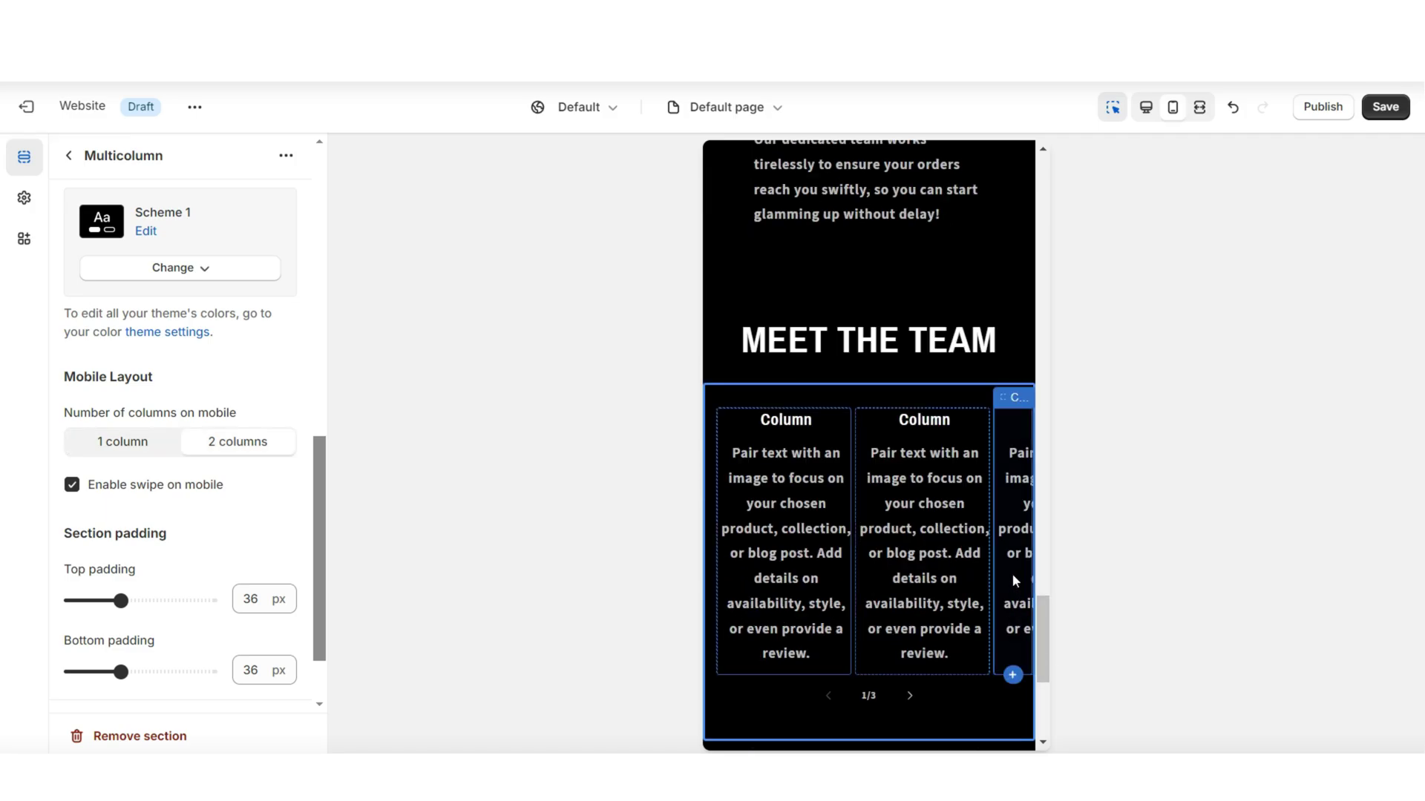
Replace the four column headings with each team member's name and role: Founder/Owner, Head Of Marketing, Product Designer and Creative Director
click(475, 505)
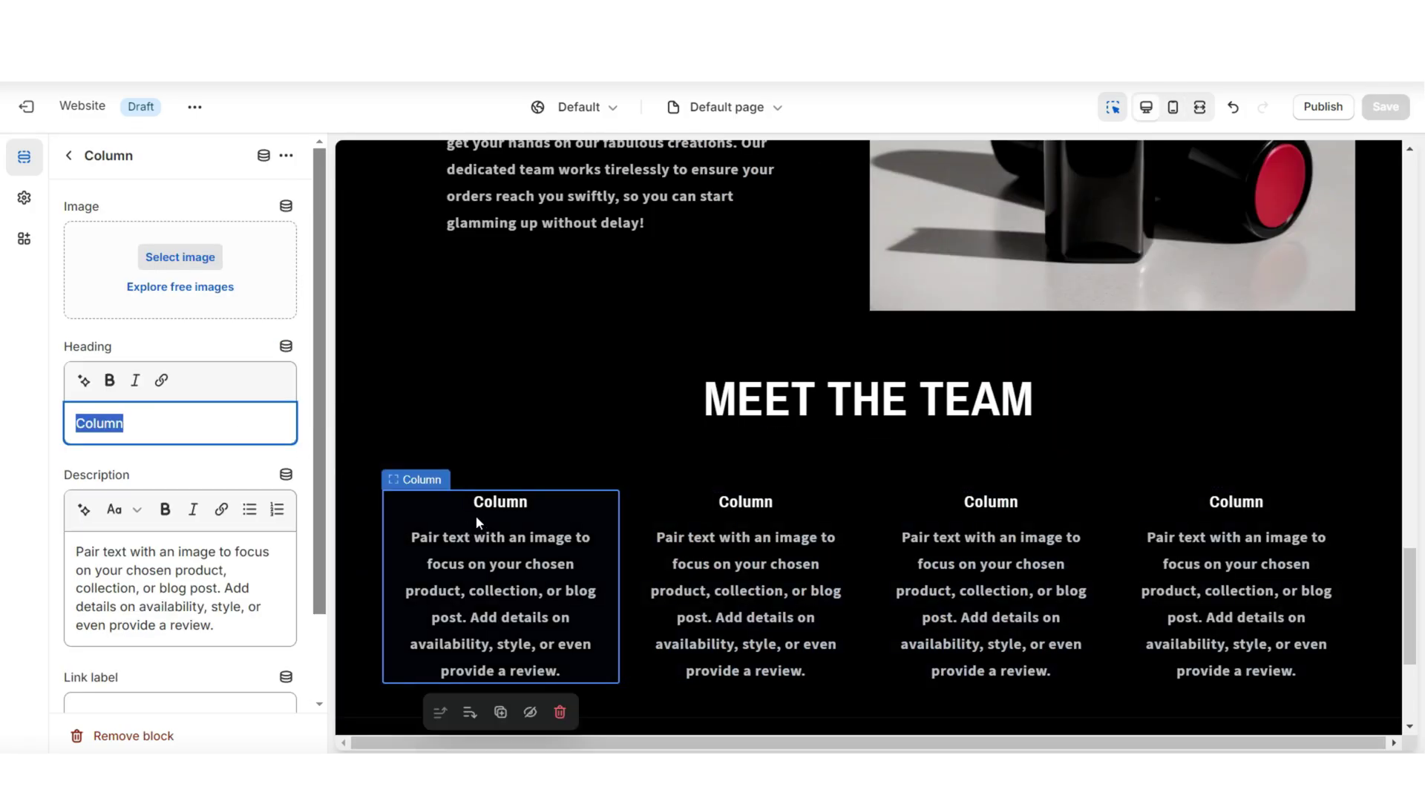
right_click(124, 420)
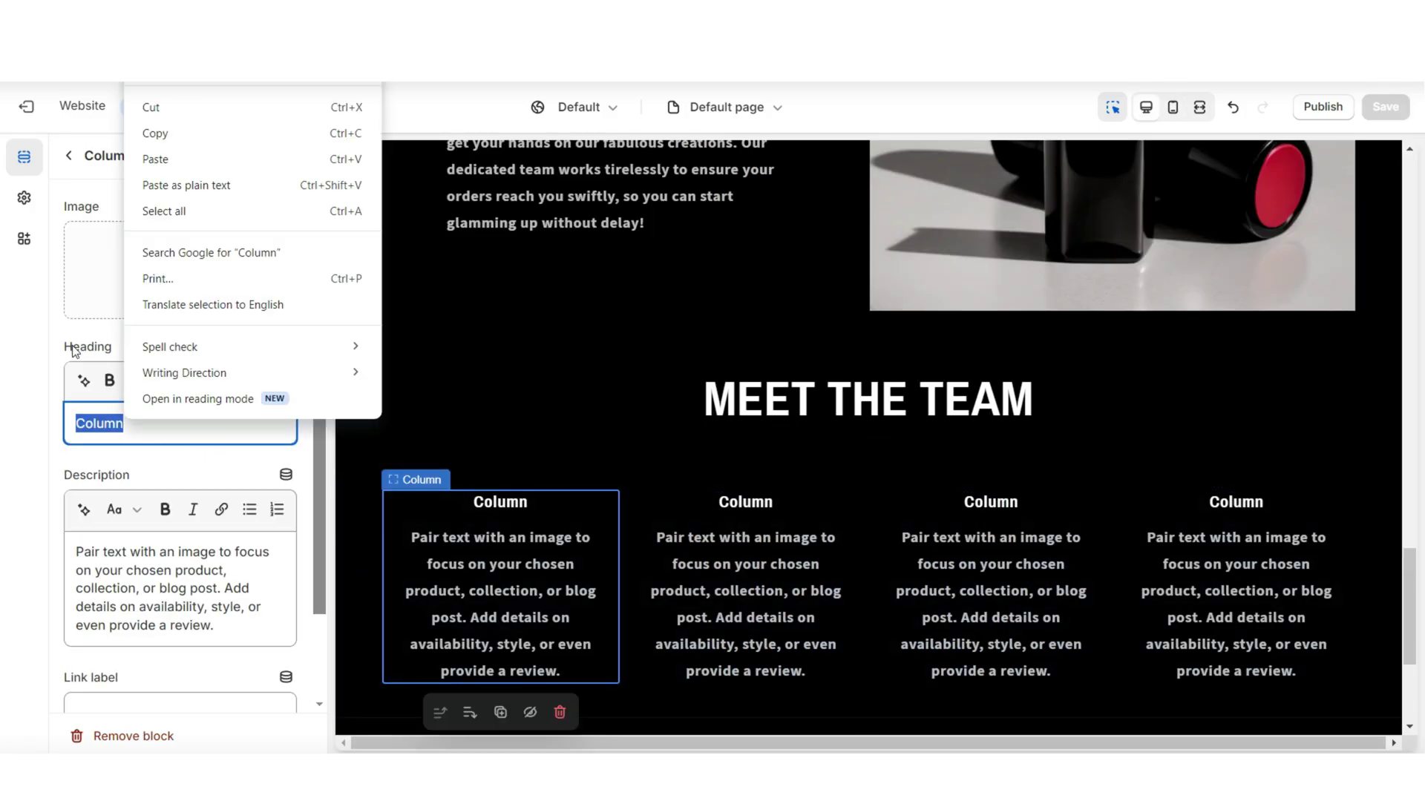
click(208, 164)
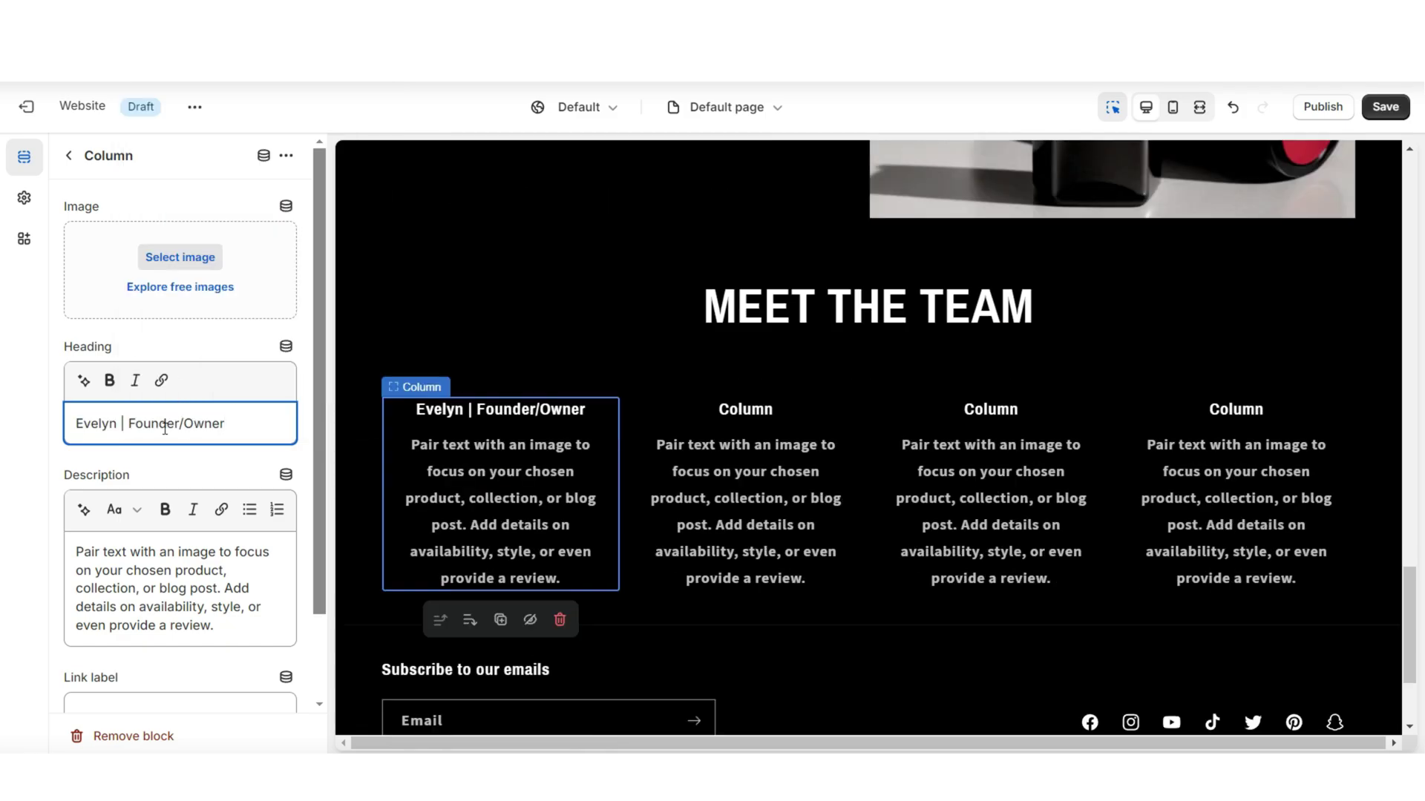
right_click(124, 420)
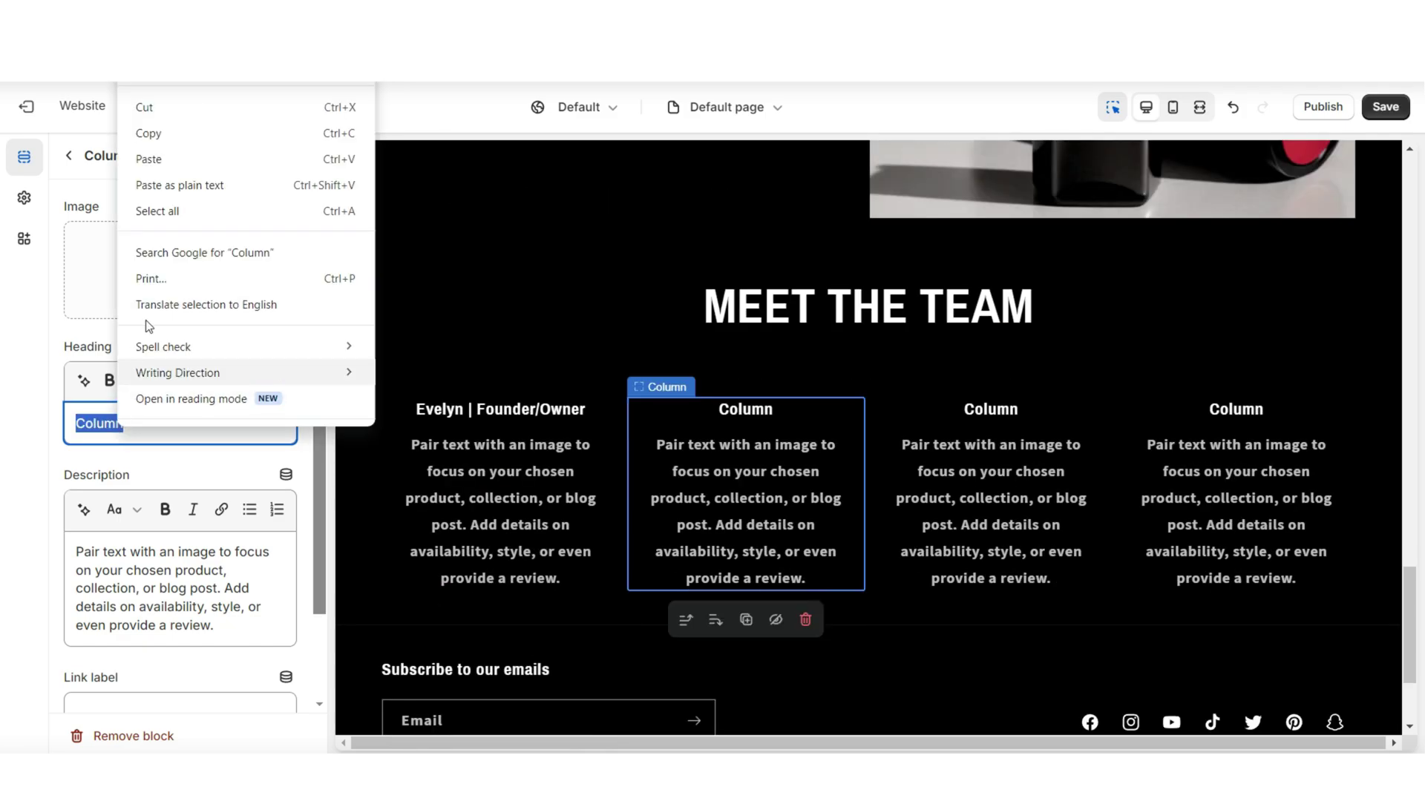
click(191, 164)
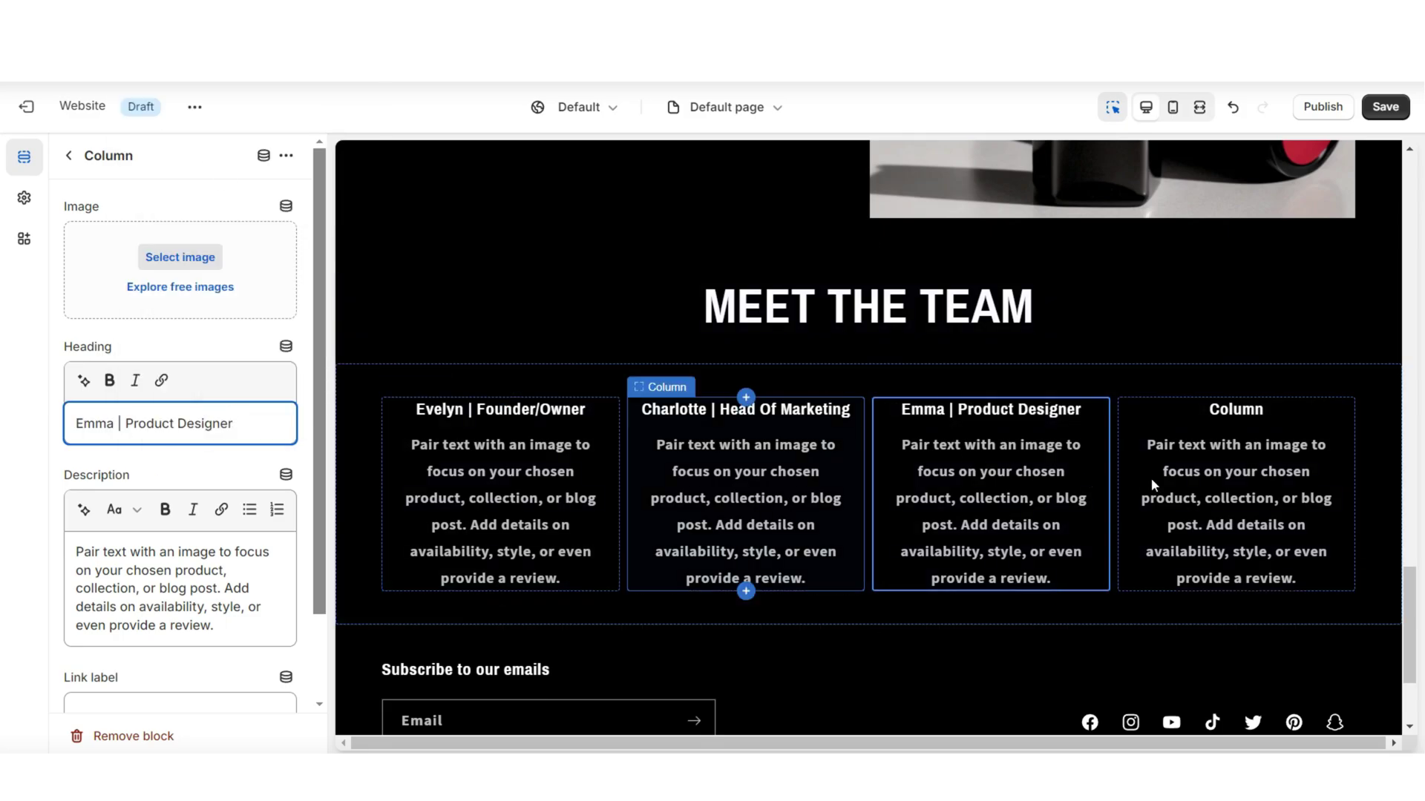
click(1151, 486)
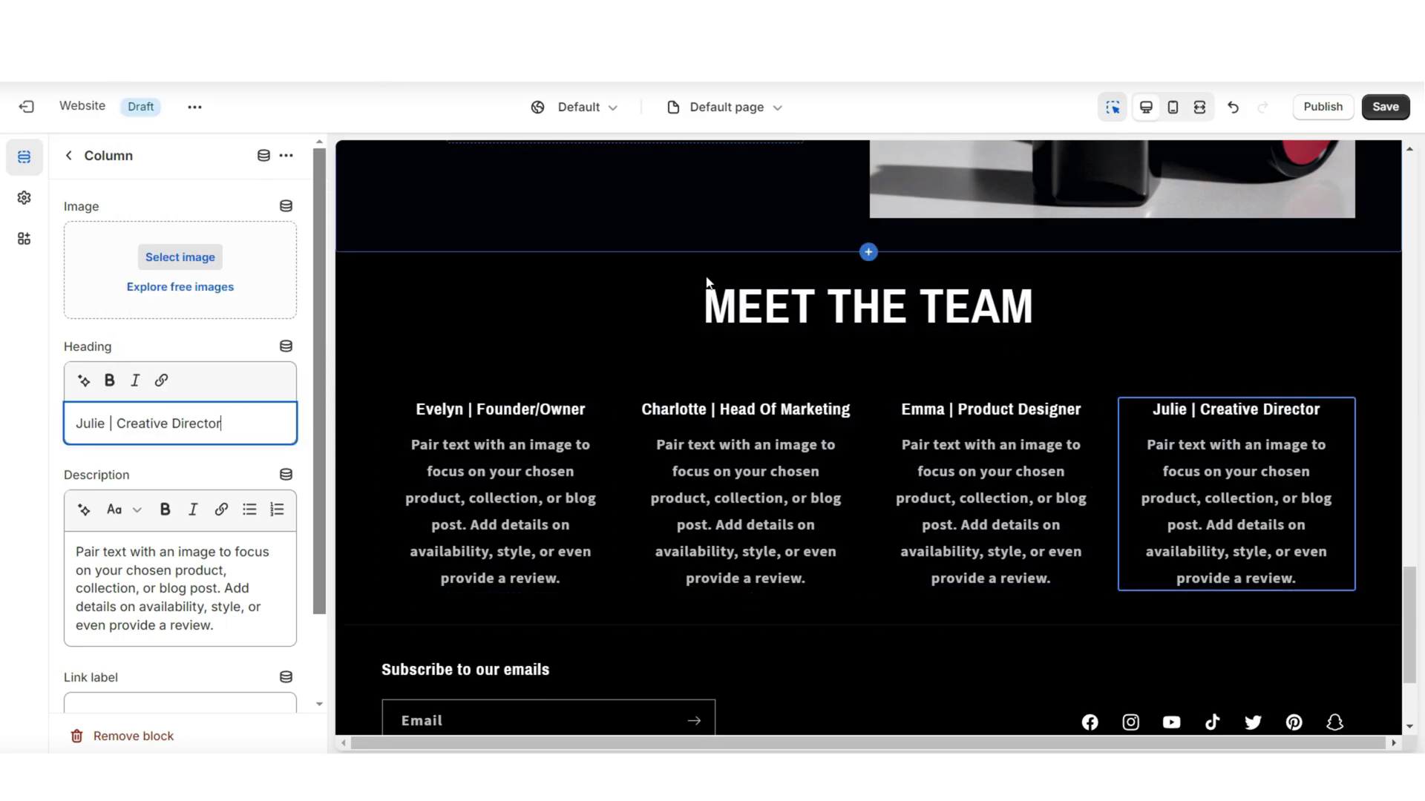
Assign the pictures Image_4, Image_5, Image_6 and Image_7 to the four team columns in order
click(501, 490)
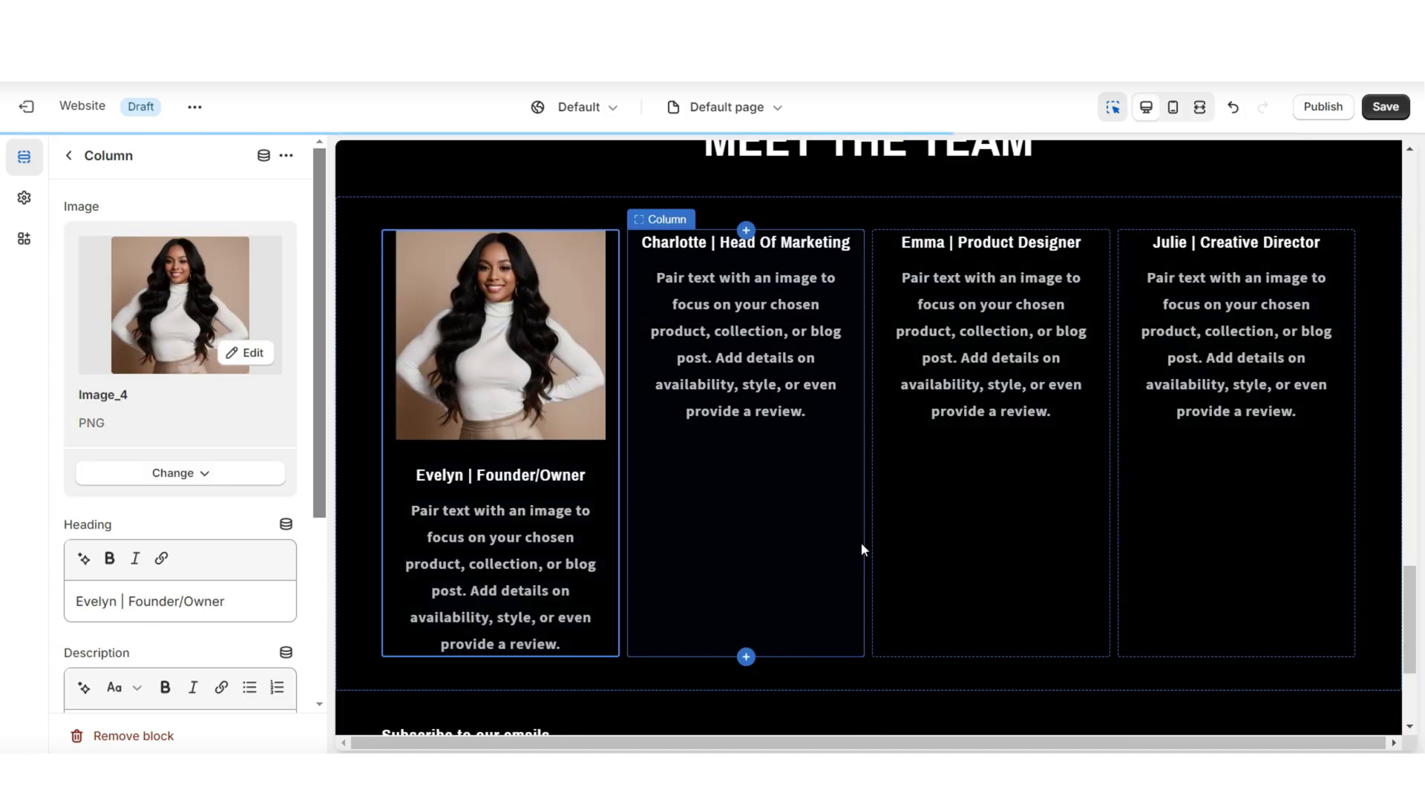
click(859, 541)
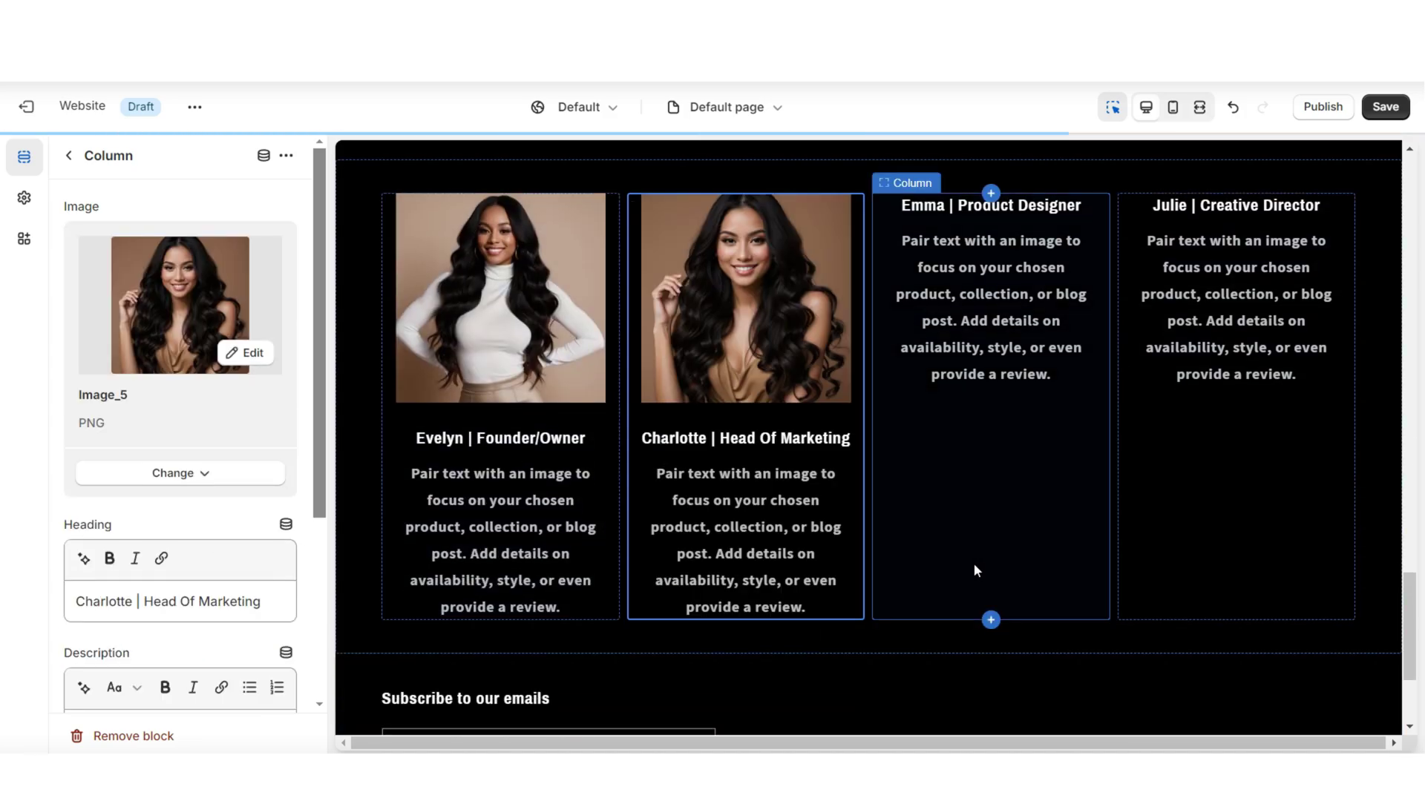
click(974, 563)
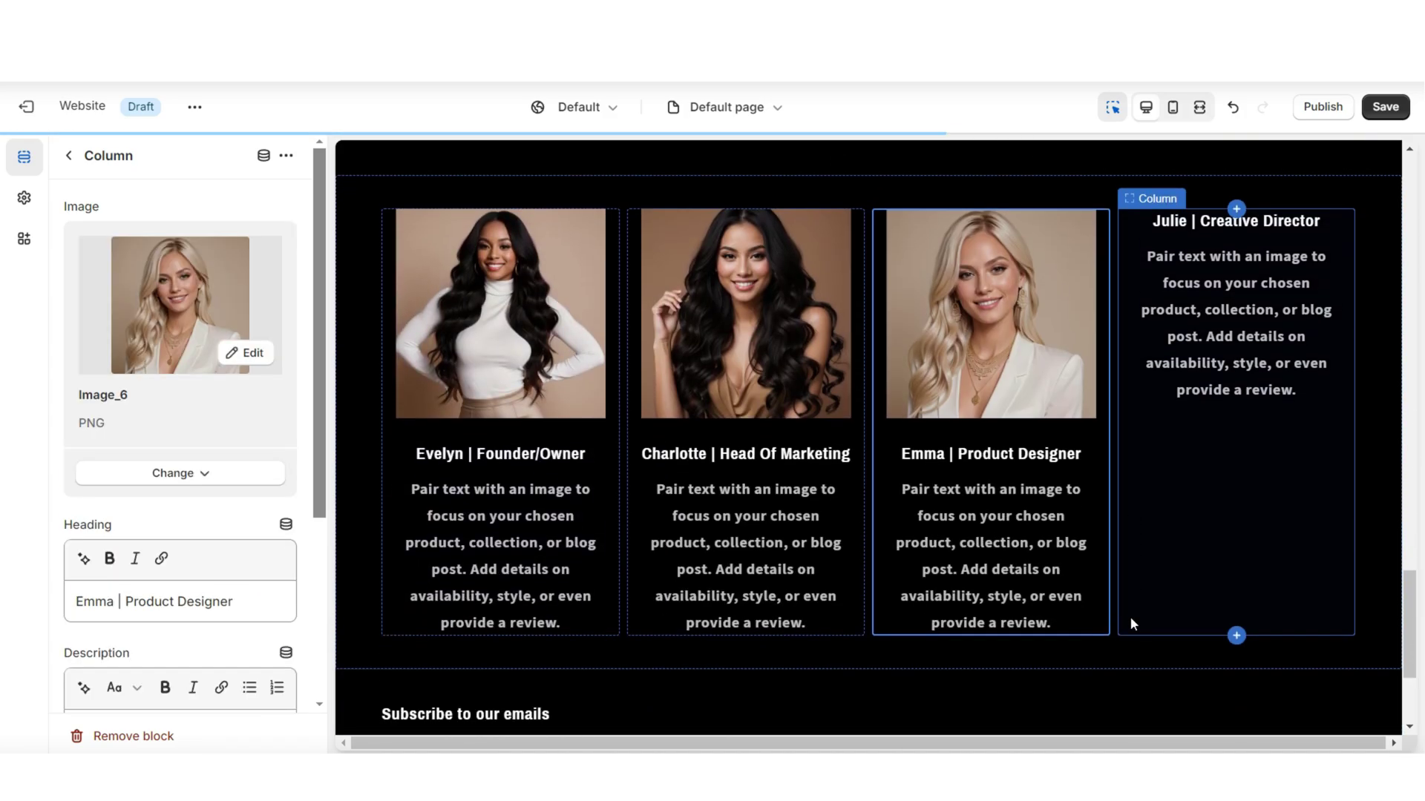
click(1341, 594)
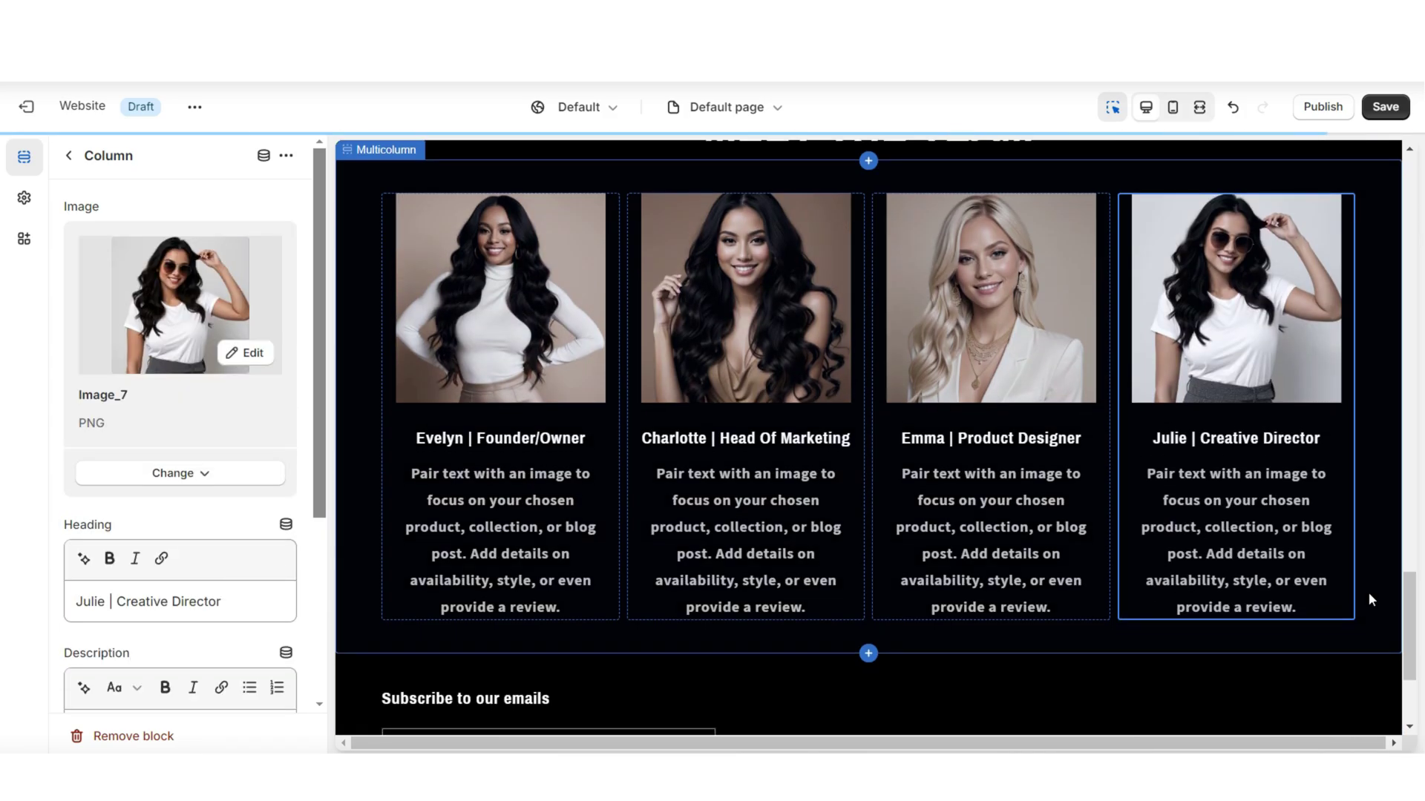
Try the Portrait image ratio on the Multicolumn section and settle on Circle
click(359, 389)
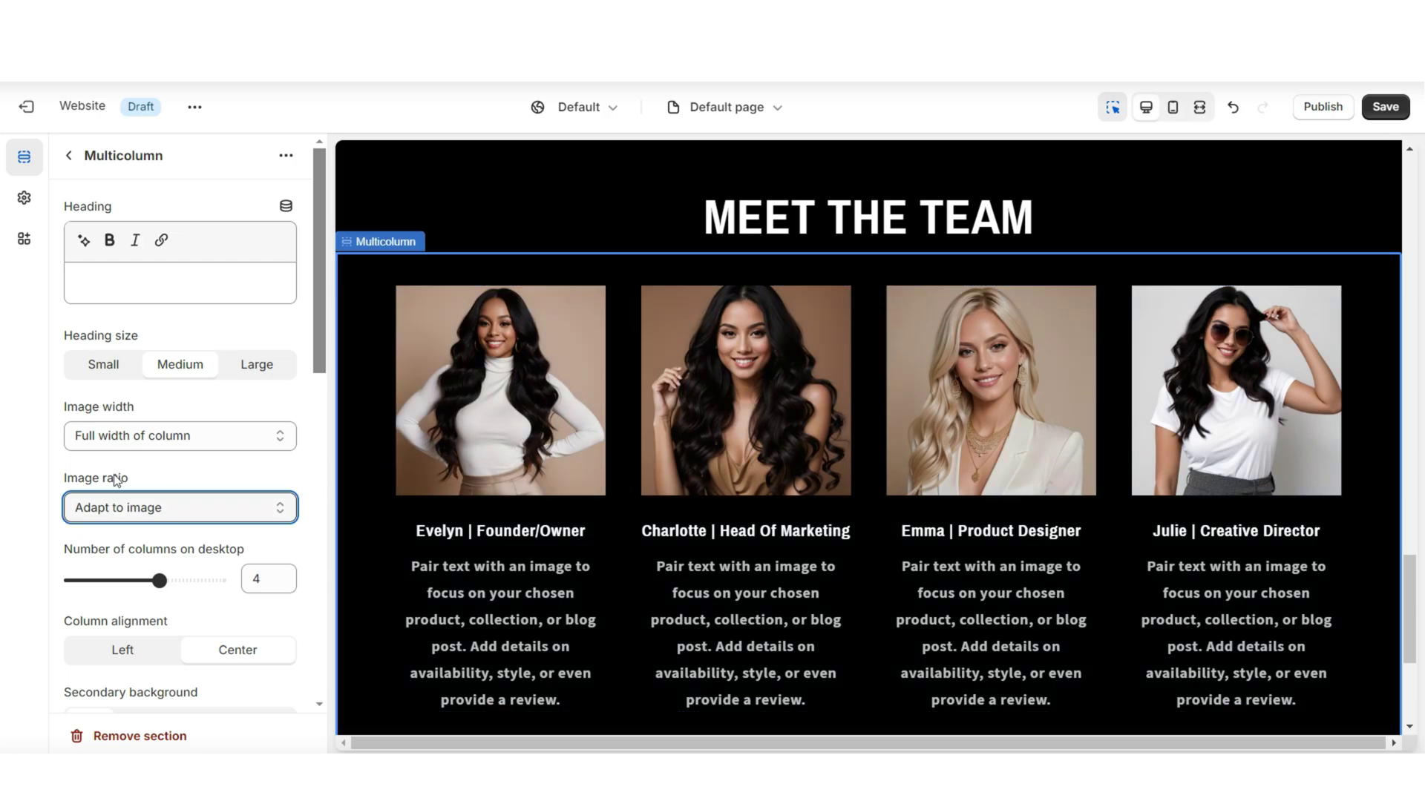
click(115, 508)
click(104, 548)
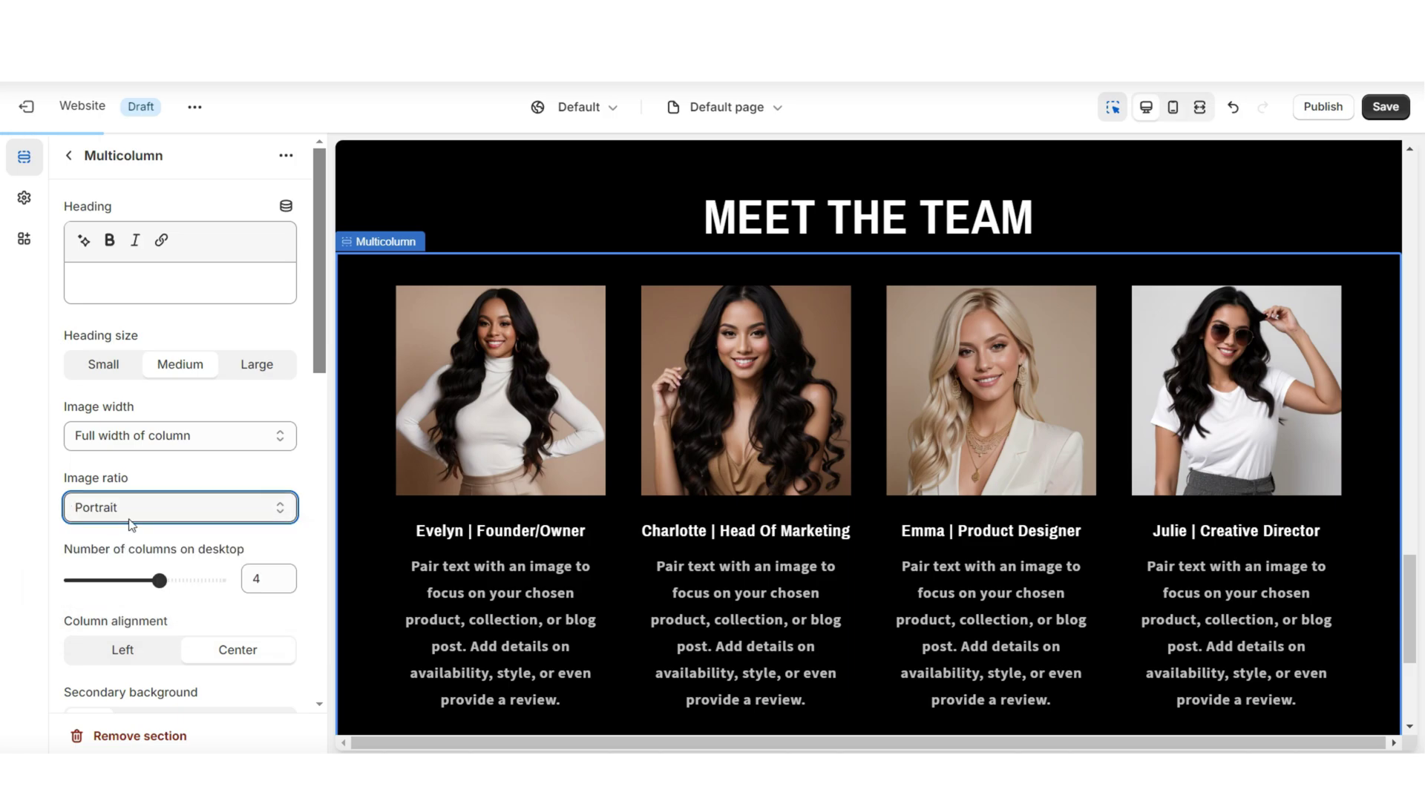
scroll(448, 494, up, 1)
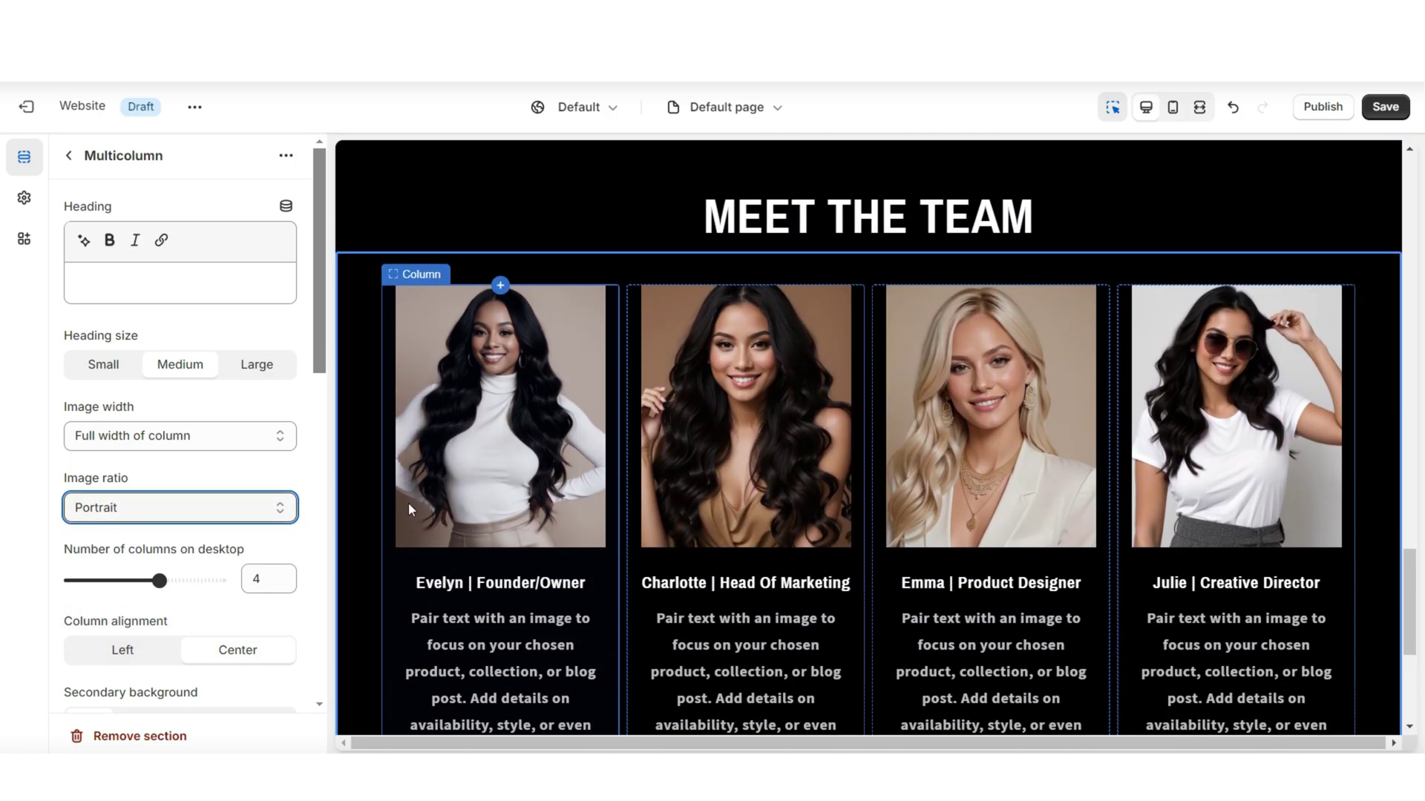
click(164, 512)
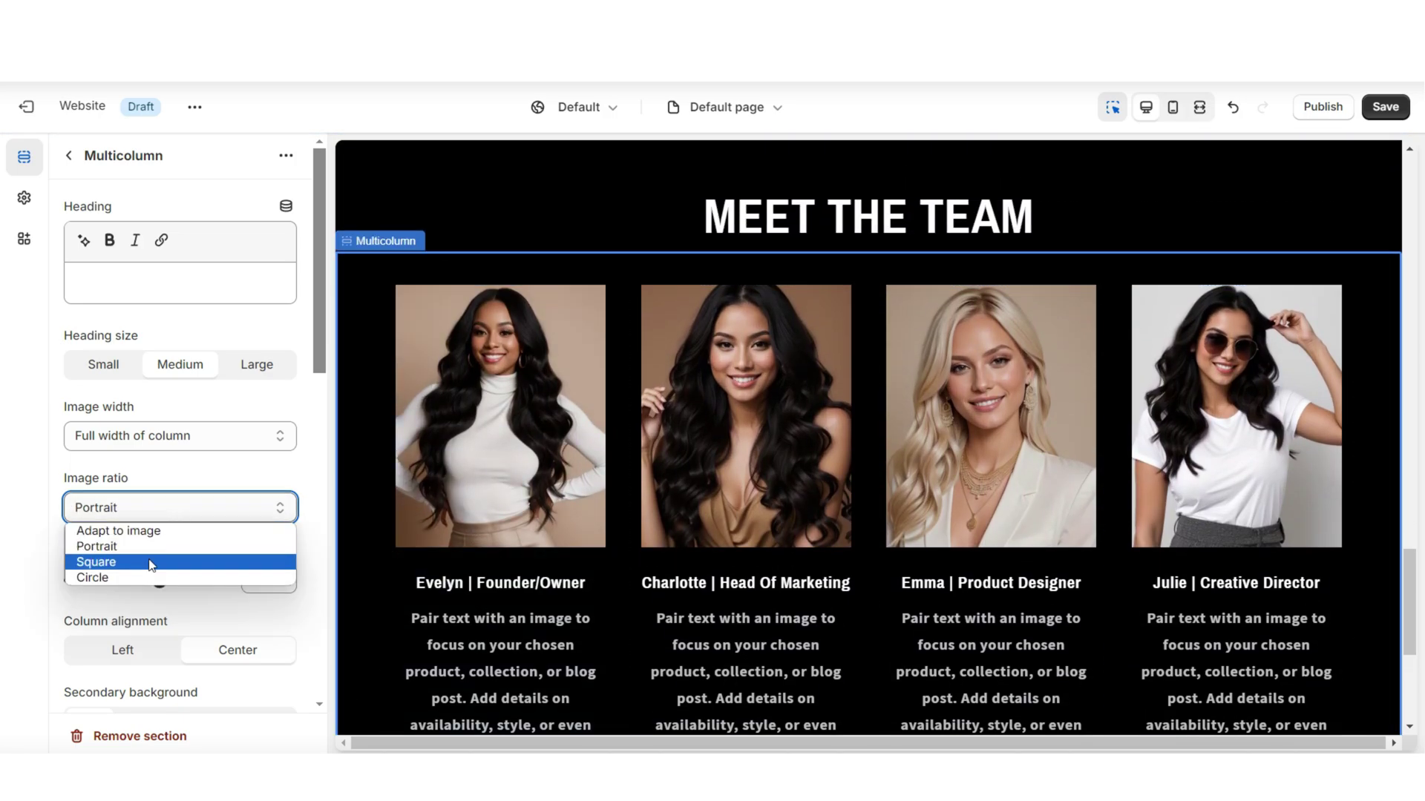
click(104, 577)
scroll(355, 610, up, 1)
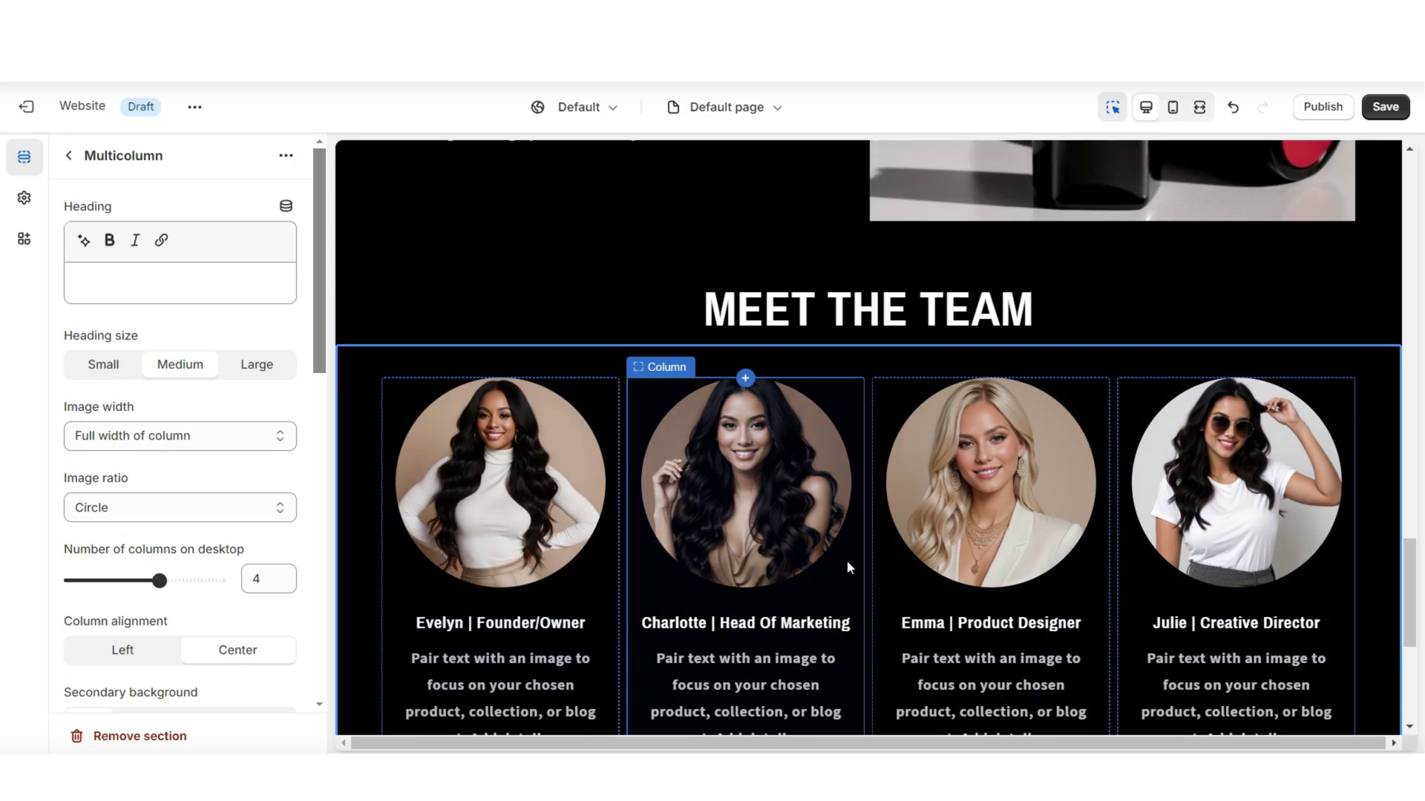
Try the half-width and one-third-width image settings on the team columns
click(138, 430)
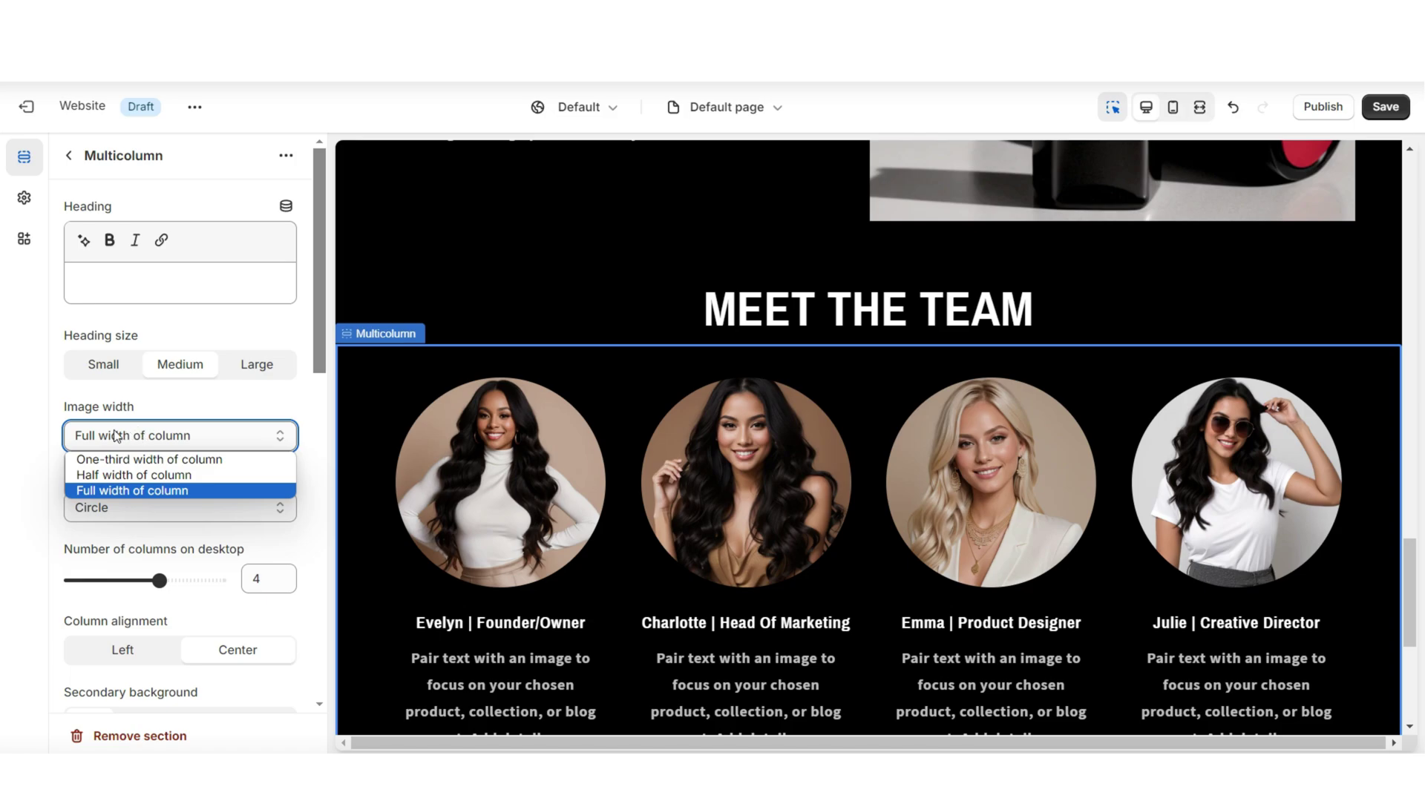
click(122, 475)
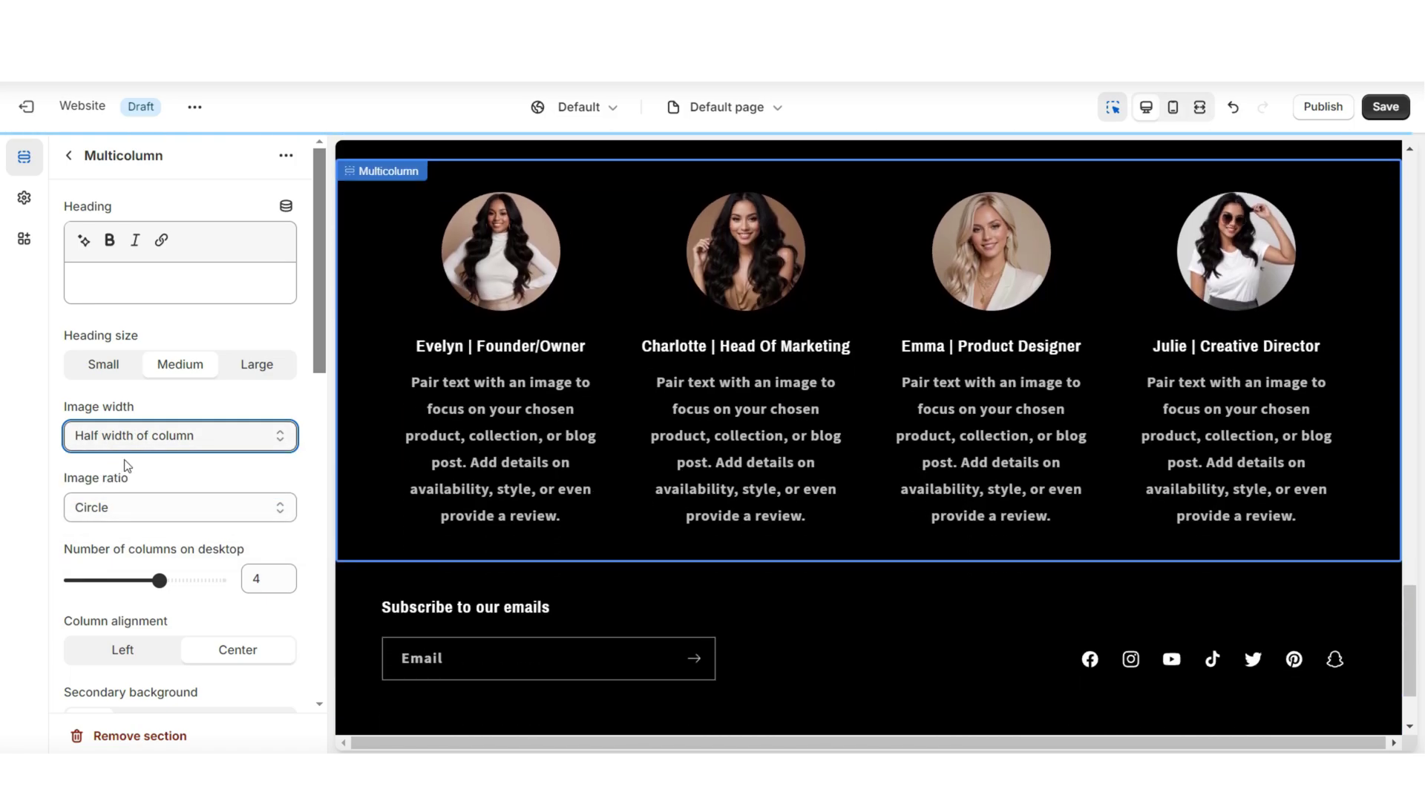
click(134, 445)
click(141, 456)
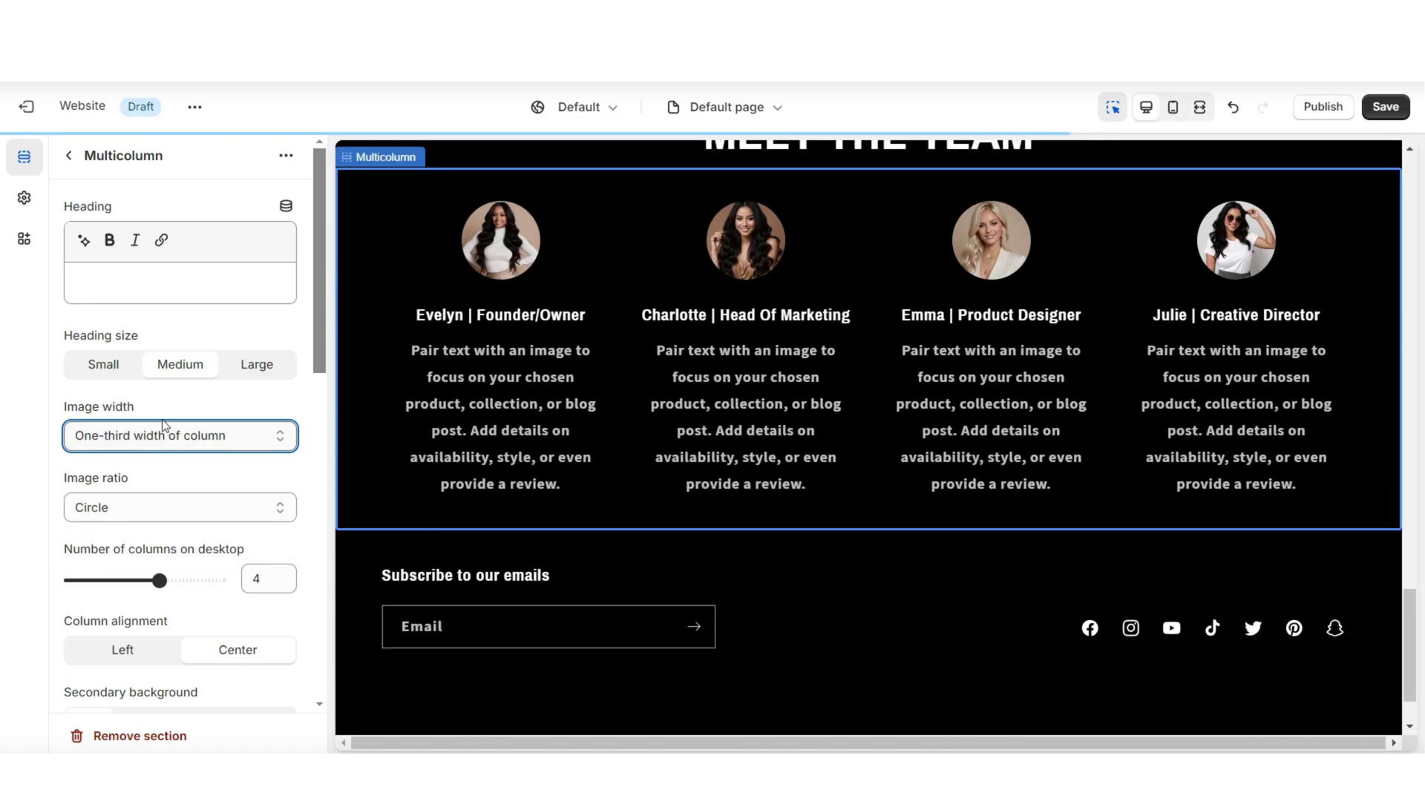
Preview the About Us page in full-screen view, examining its sections from the team columns upward
click(1200, 107)
scroll(1410, 371, up, 10)
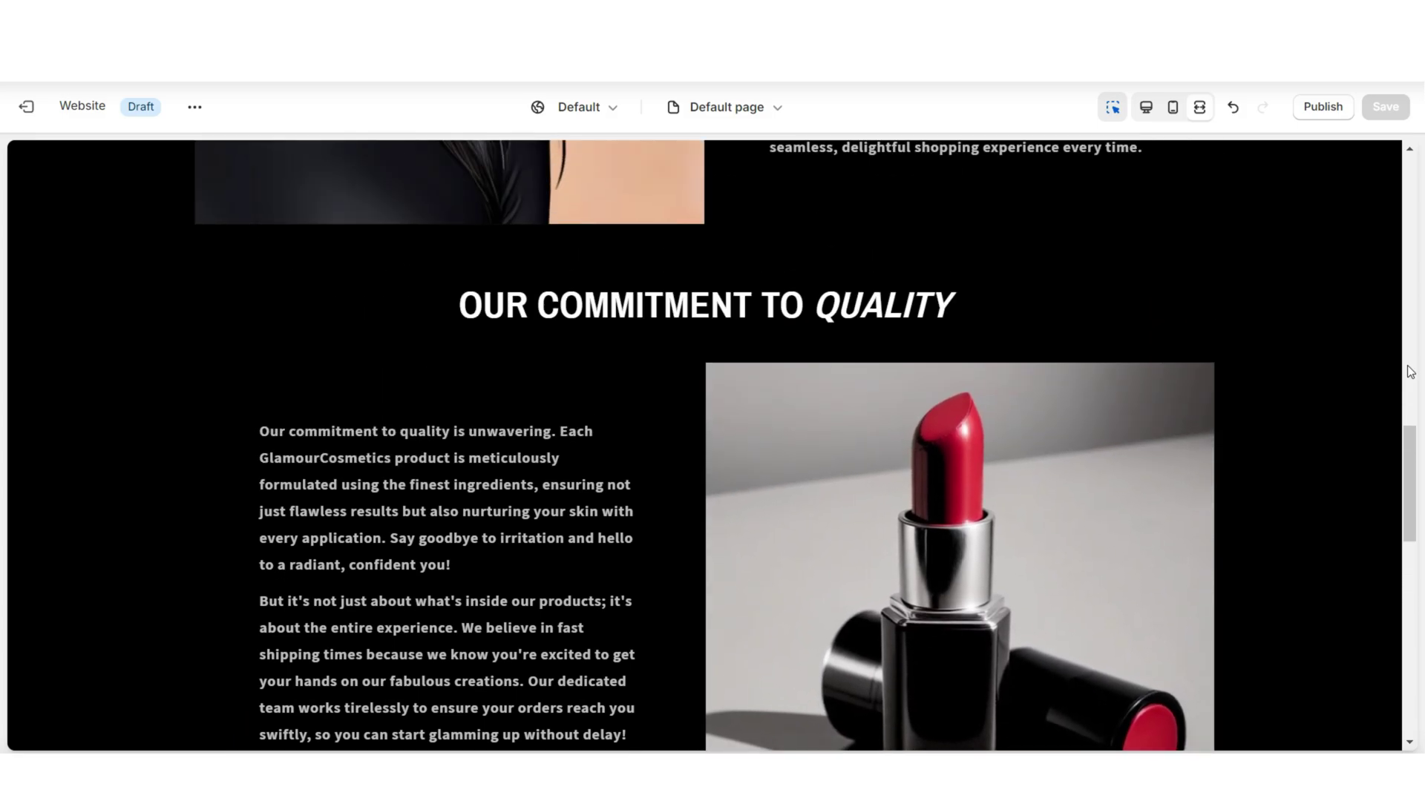
scroll(1410, 371, up, 15)
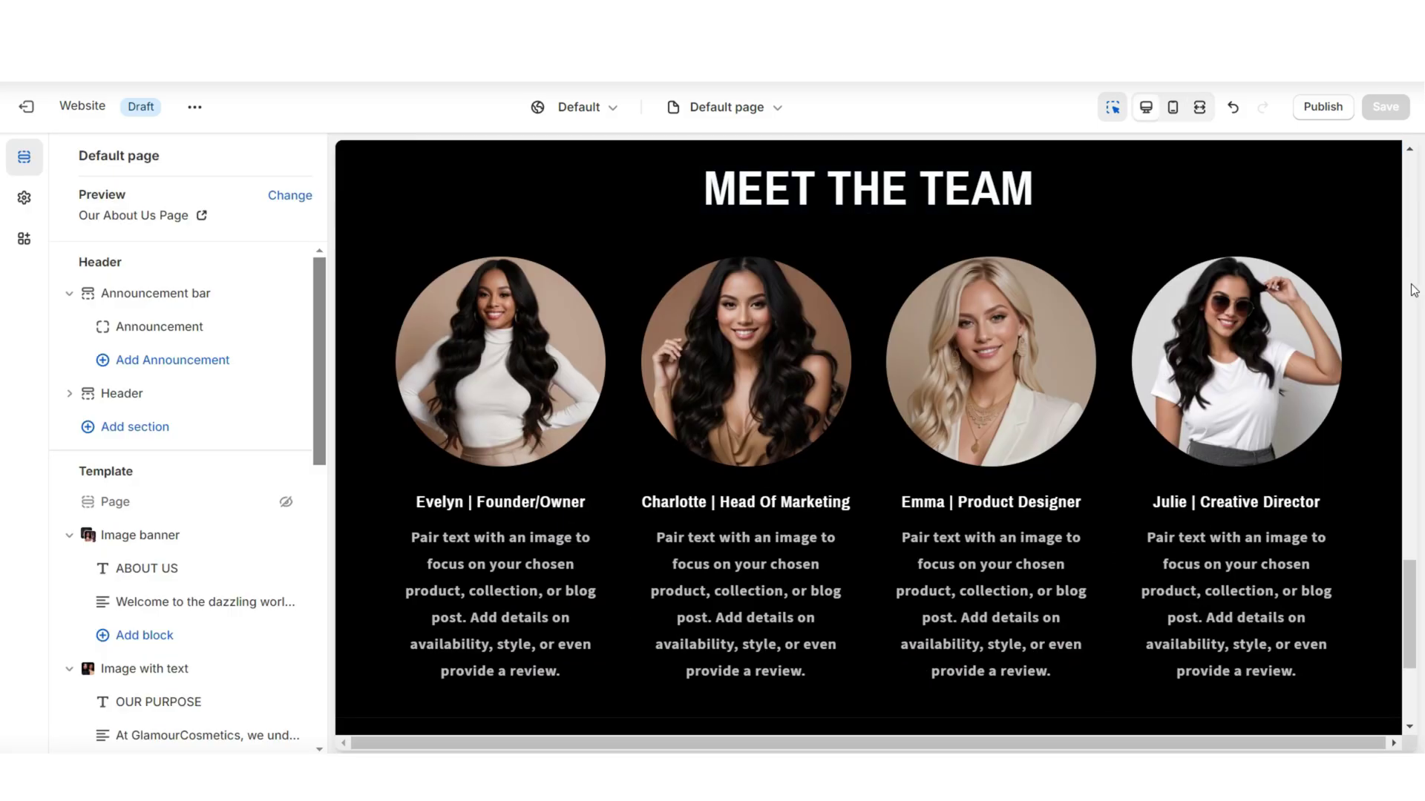
Add a Collapsible content section below the Multicolumn section and give it the italic heading "FAQ'S" in Large size
scroll(185, 519, down, 10)
click(135, 614)
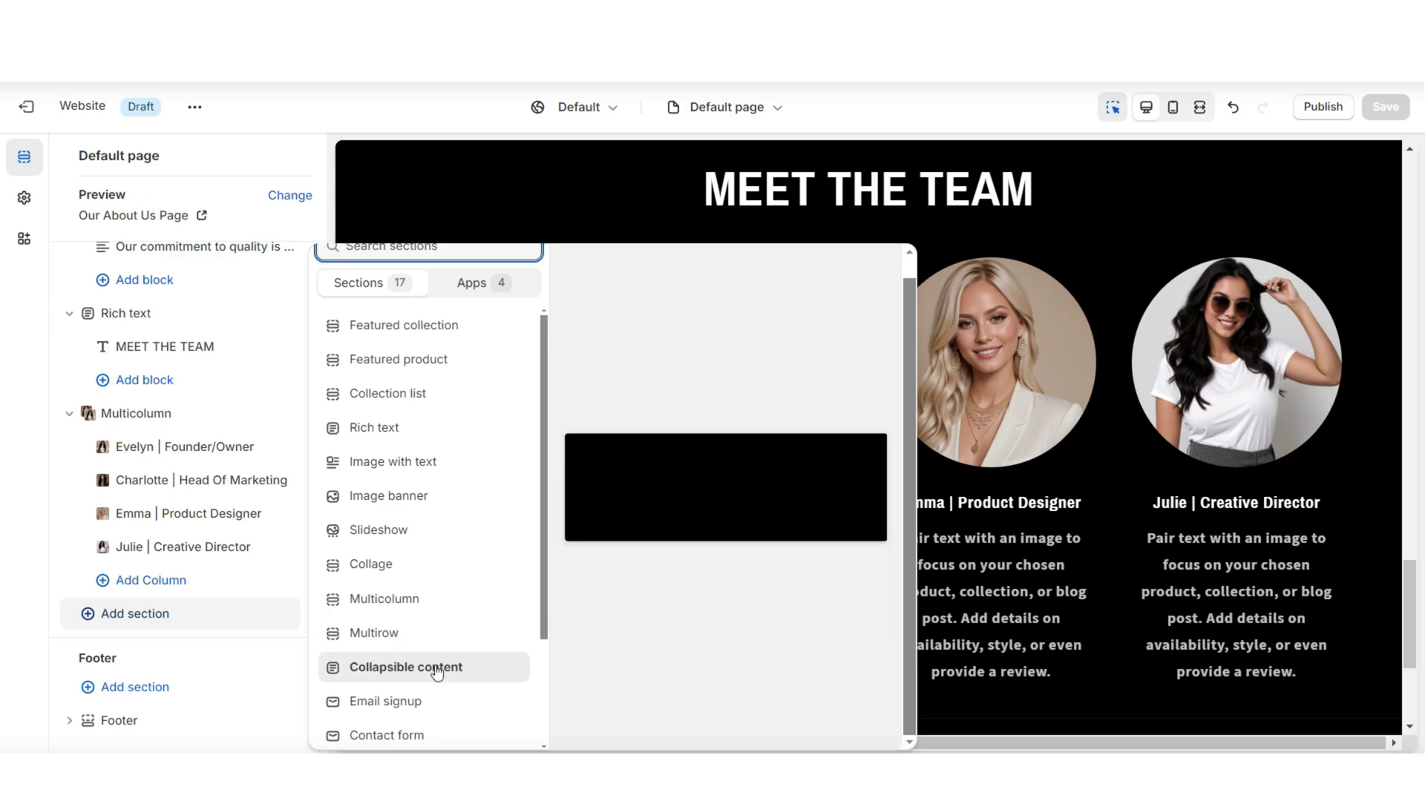
click(417, 669)
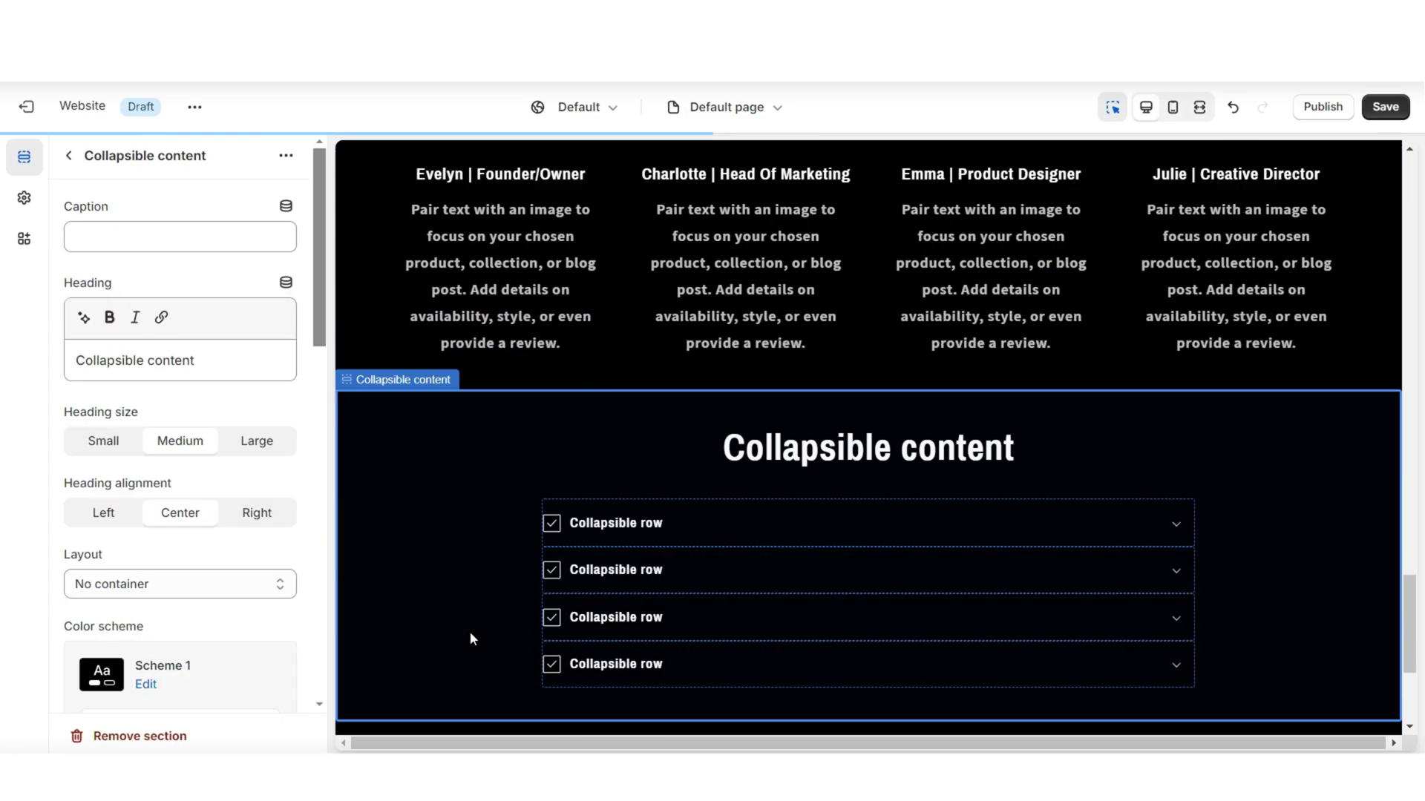
click(684, 422)
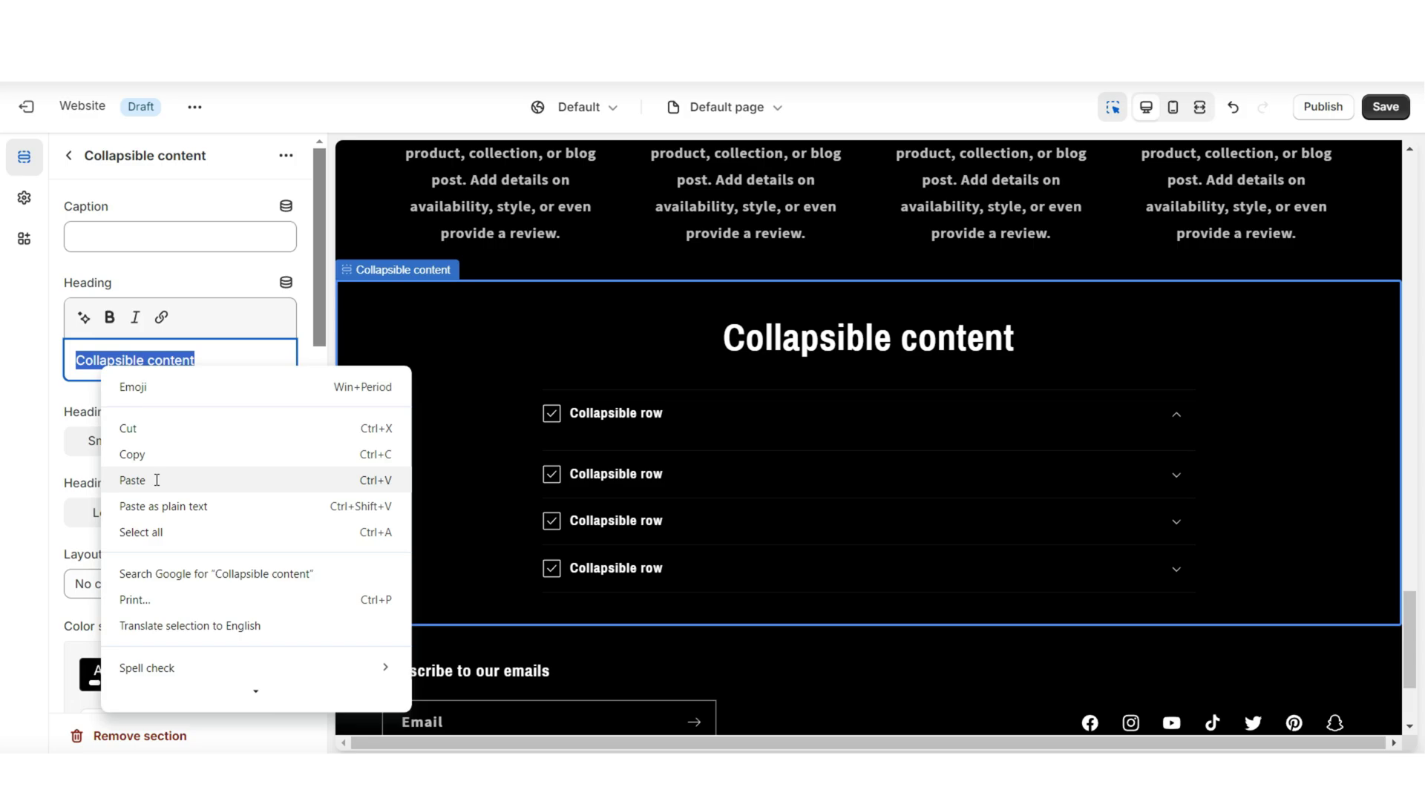
click(156, 479)
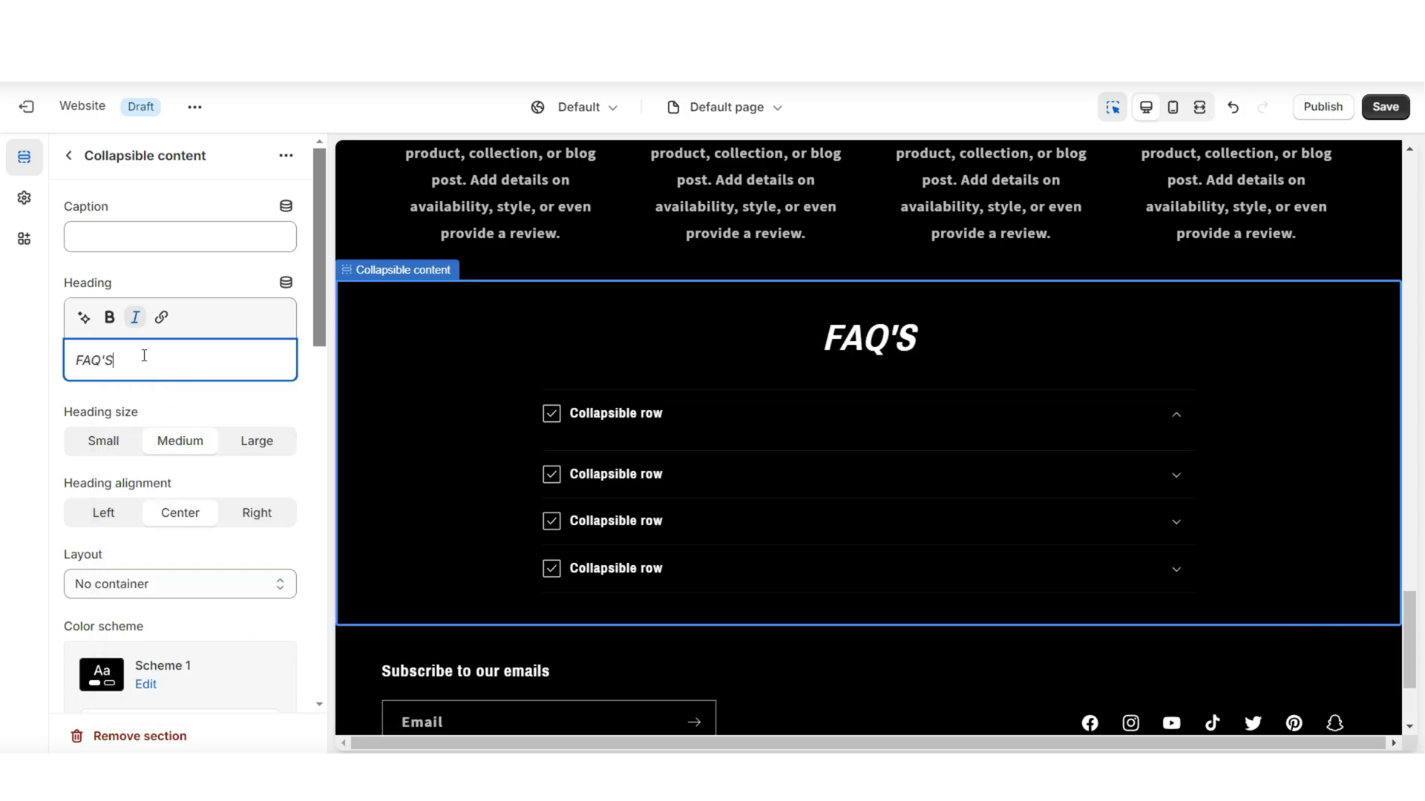
click(248, 441)
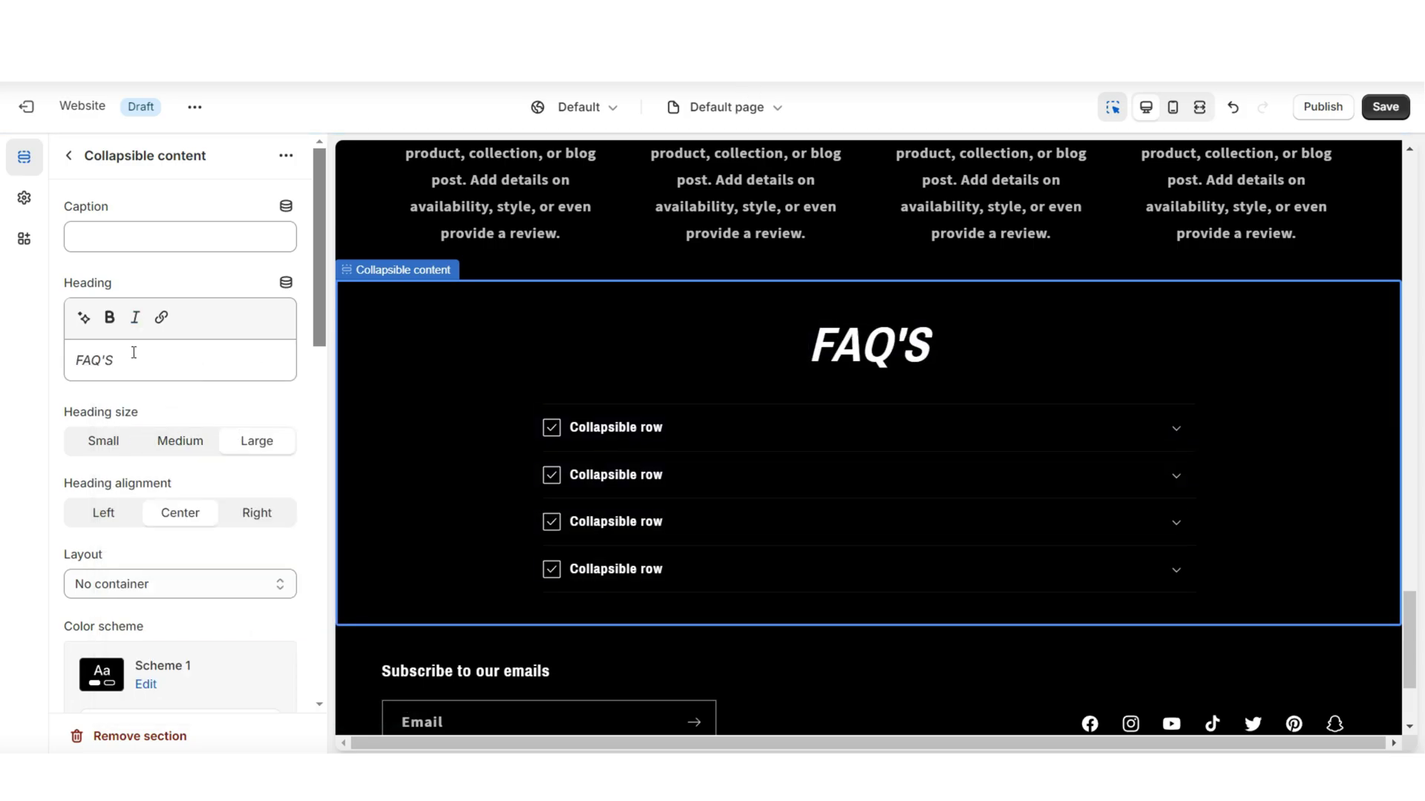
Try the Row container and Section container layouts on the FAQ'S section and return it to No container
scroll(134, 353, down, 4)
click(97, 305)
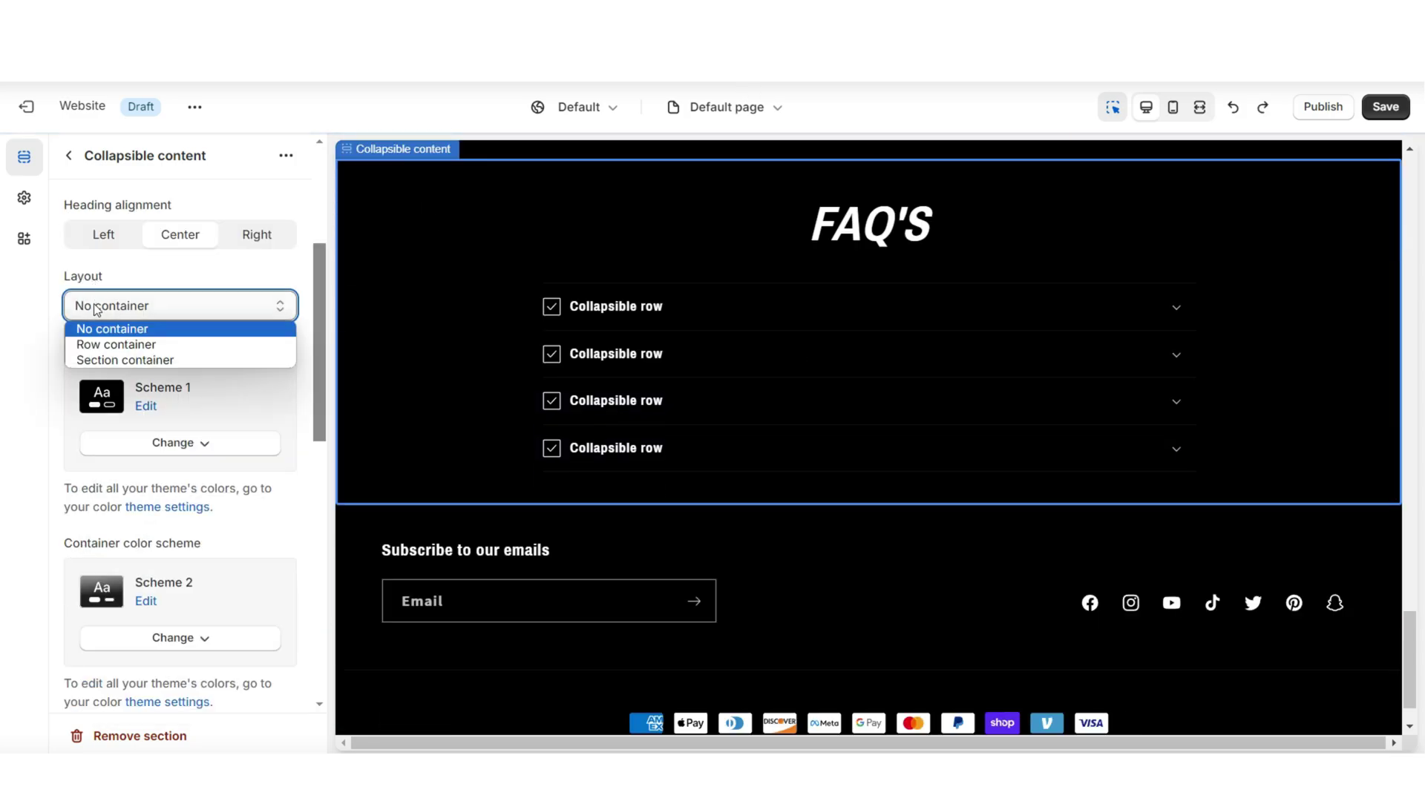
click(104, 345)
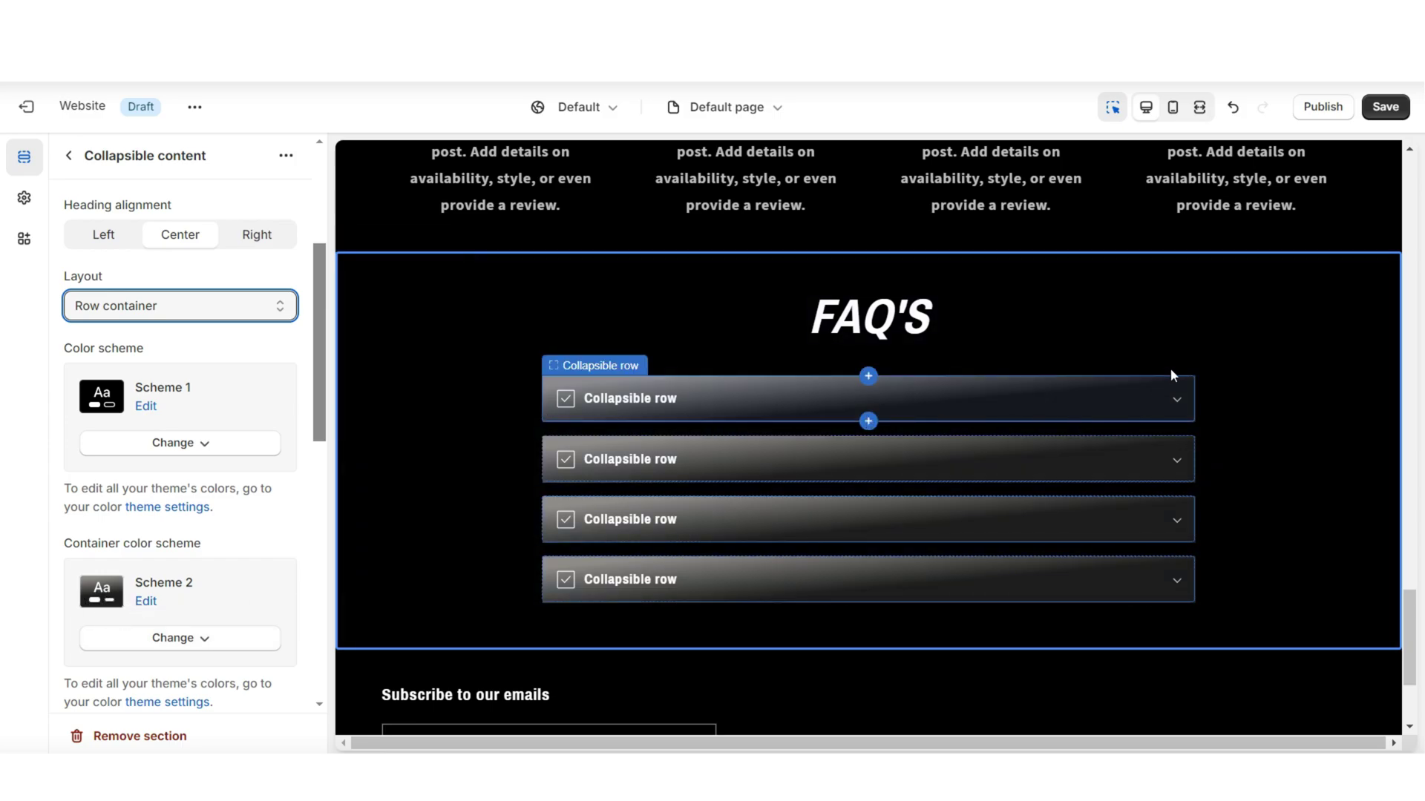
click(143, 310)
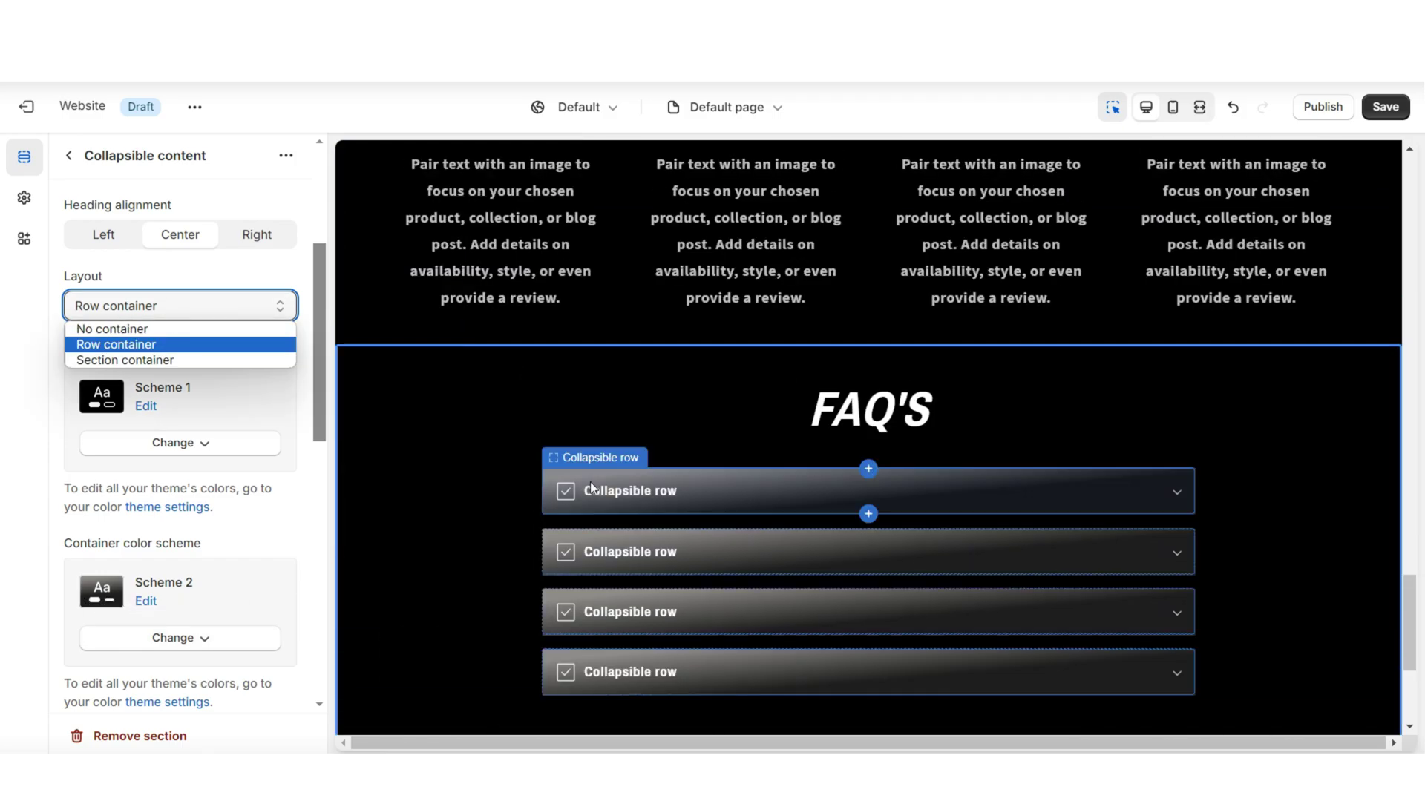
click(199, 360)
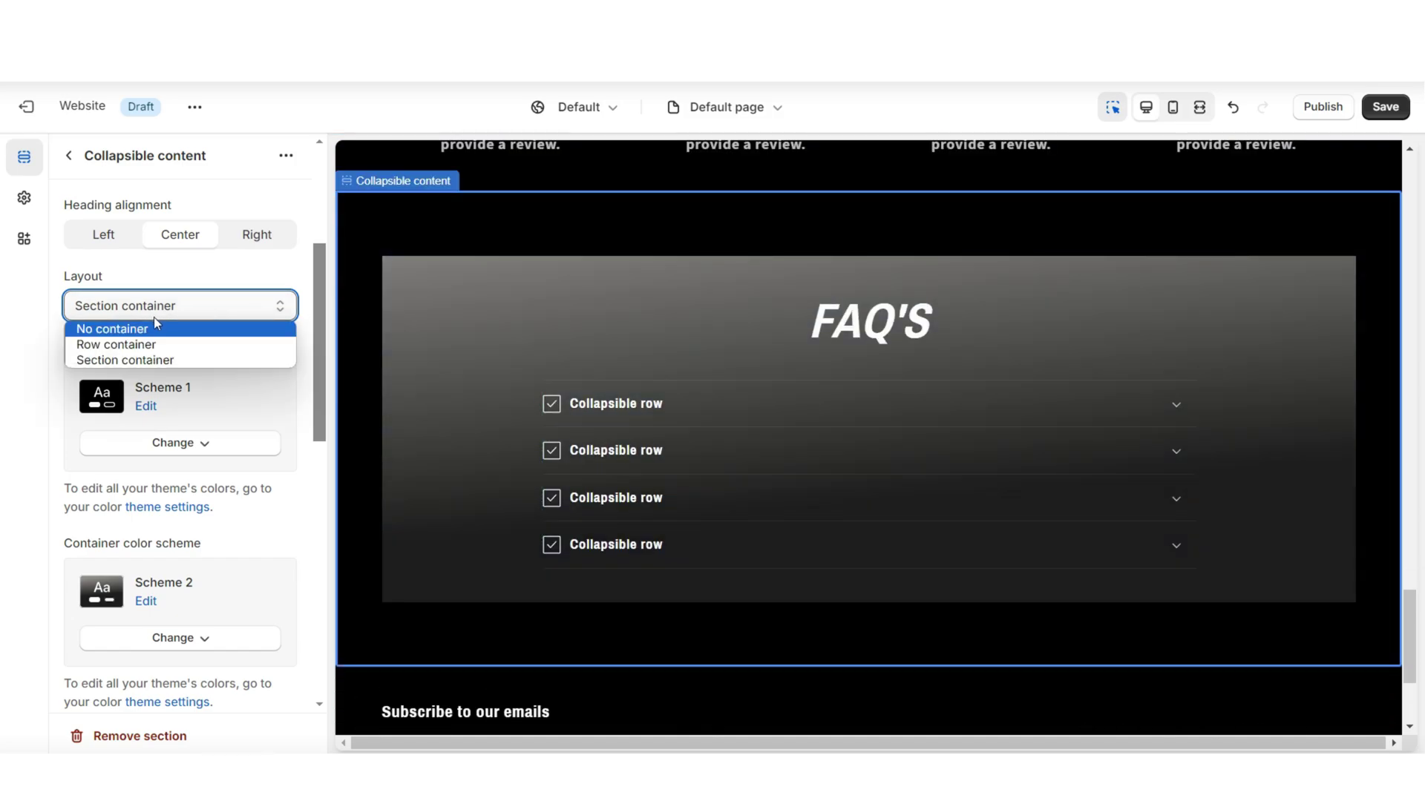
click(149, 328)
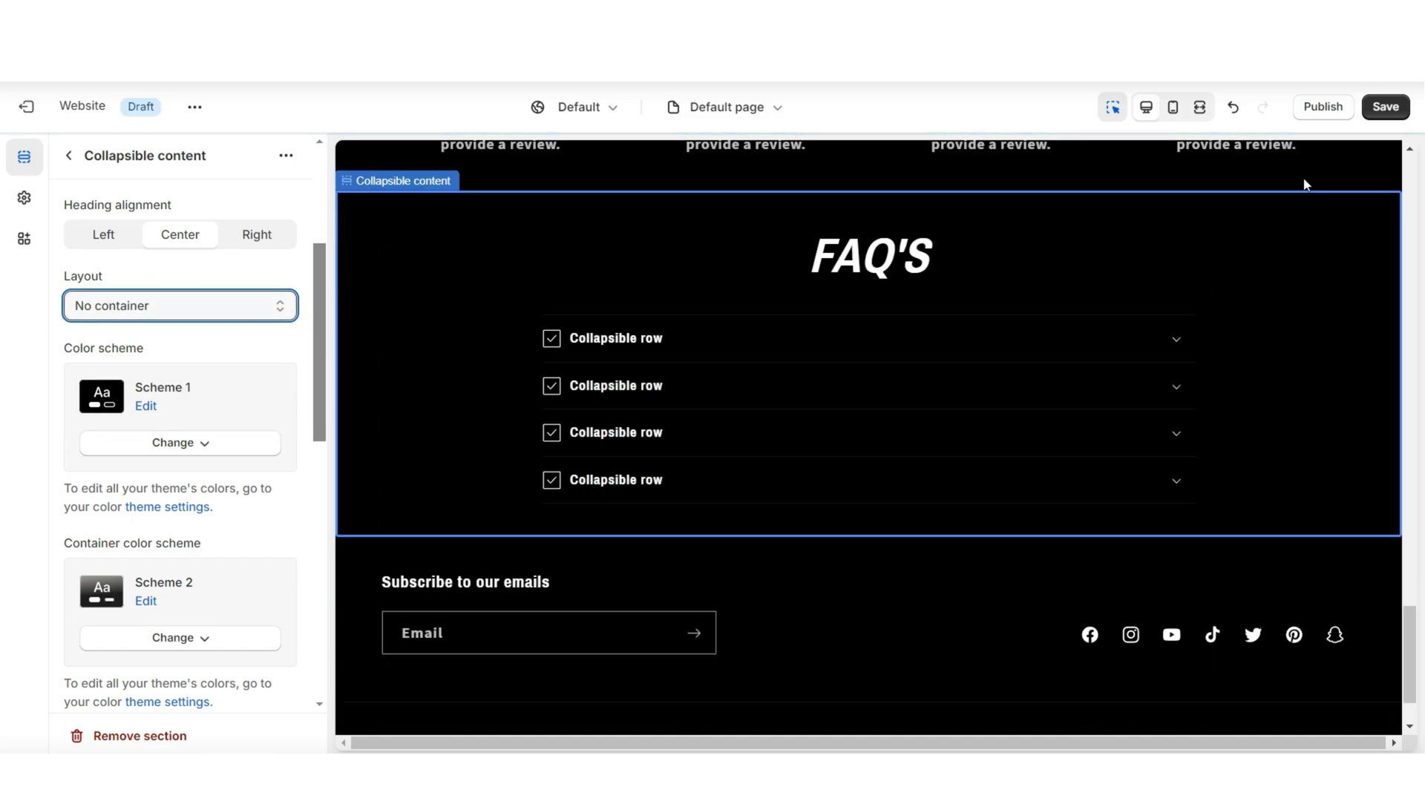
Set the icon of the first collapsible row in the FAQ'S section to Question mark
click(638, 399)
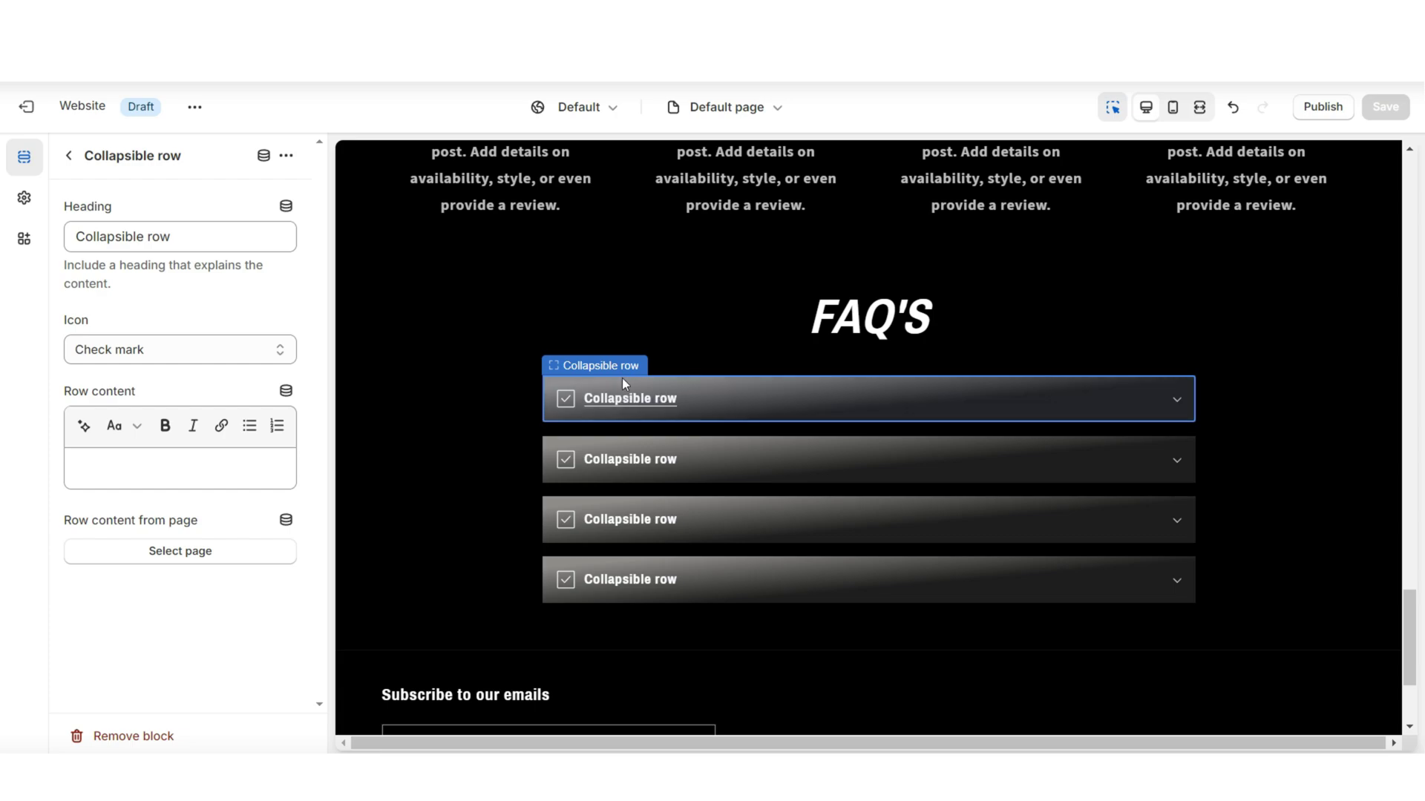
click(149, 350)
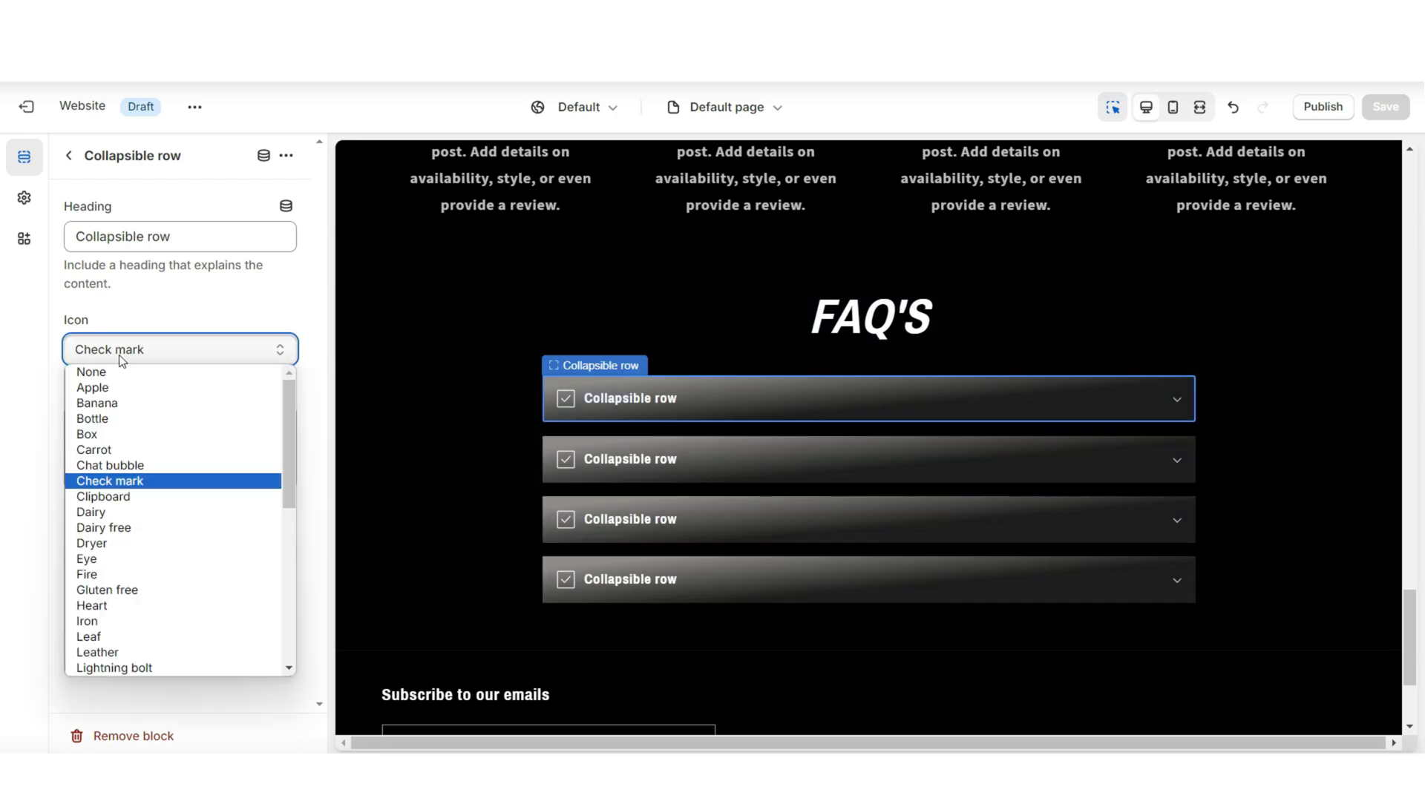
scroll(209, 440, down, 5)
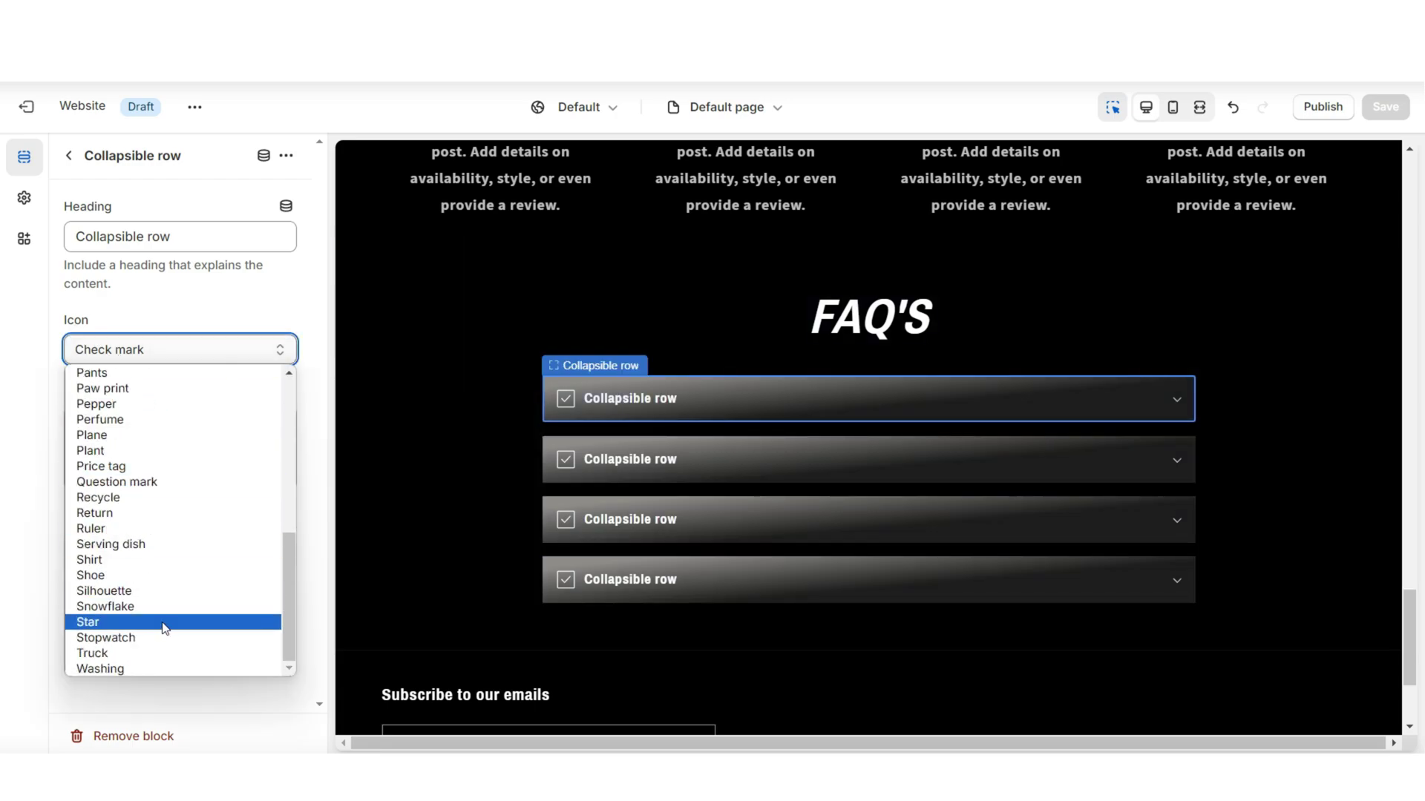
click(167, 486)
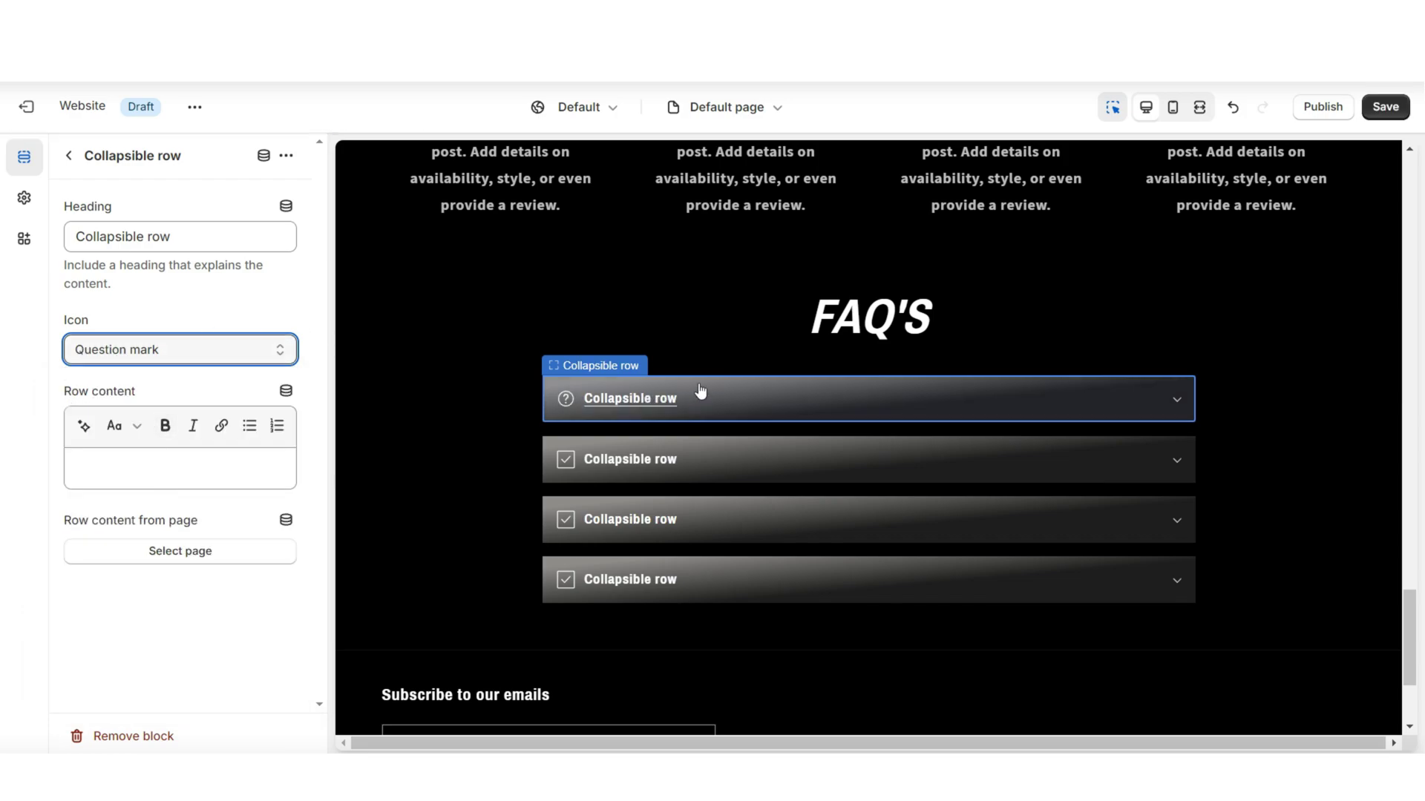
Give the first FAQ row the heading "Are there options for free shipping?" and the content "Type your response answer here.", and expand it
triple_click(104, 238)
right_click(104, 245)
click(141, 356)
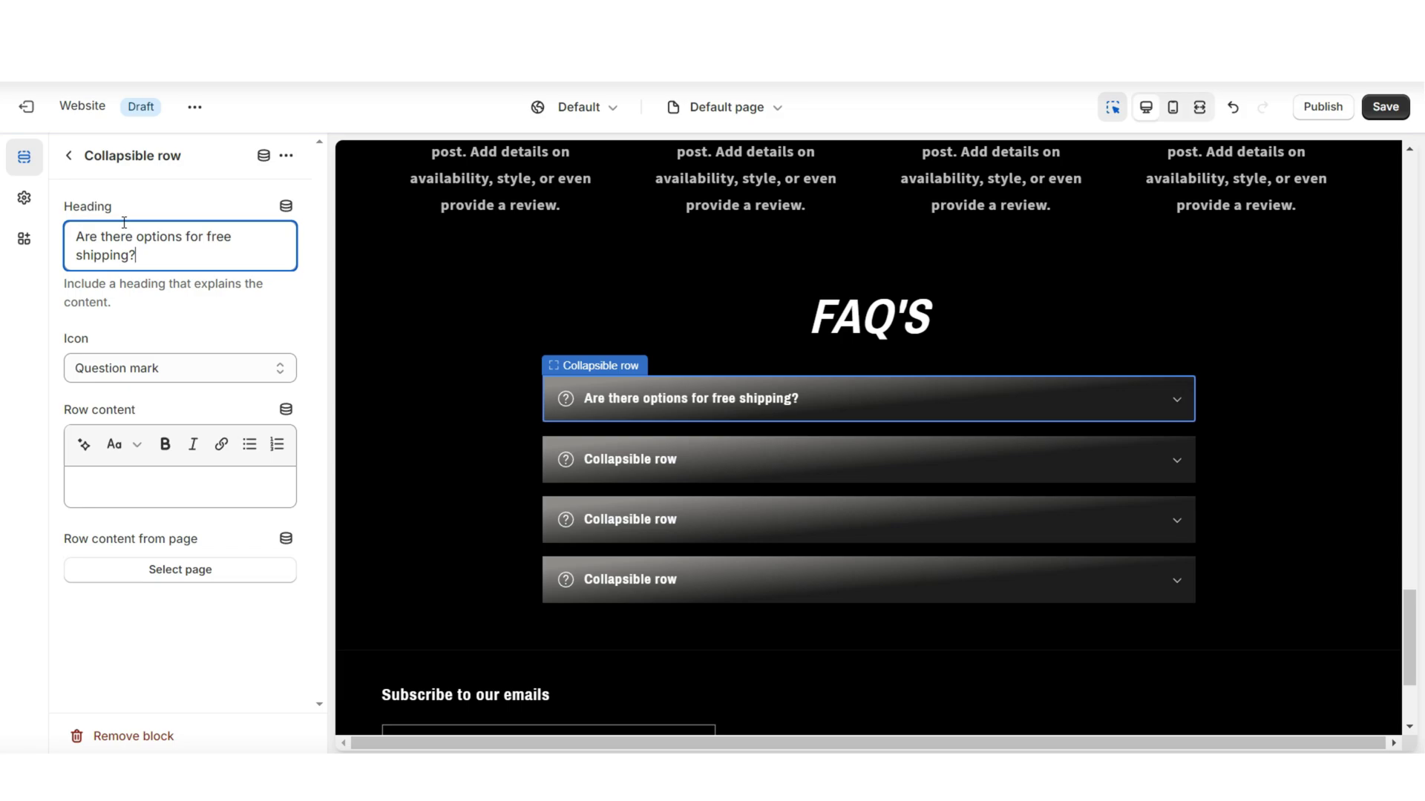
click(69, 420)
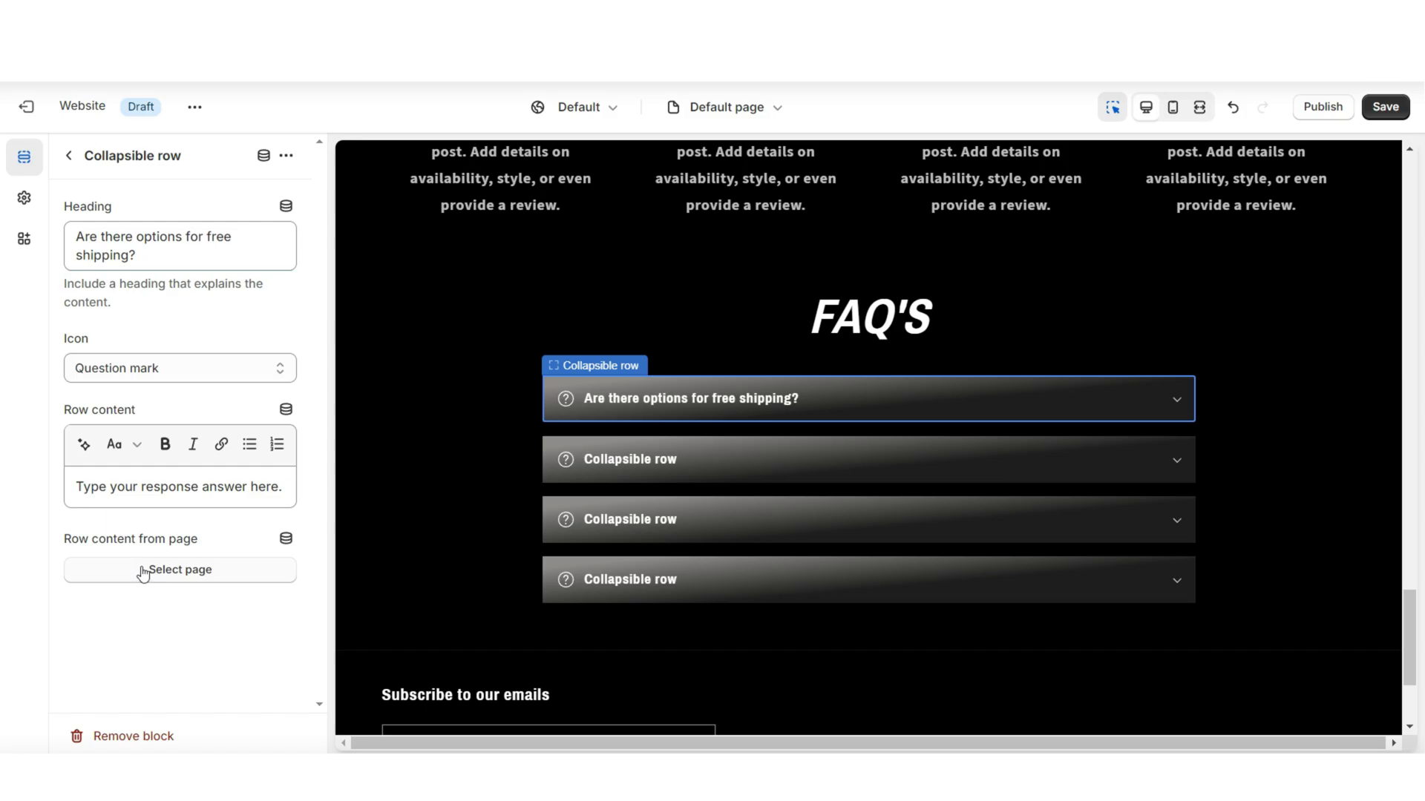
click(780, 400)
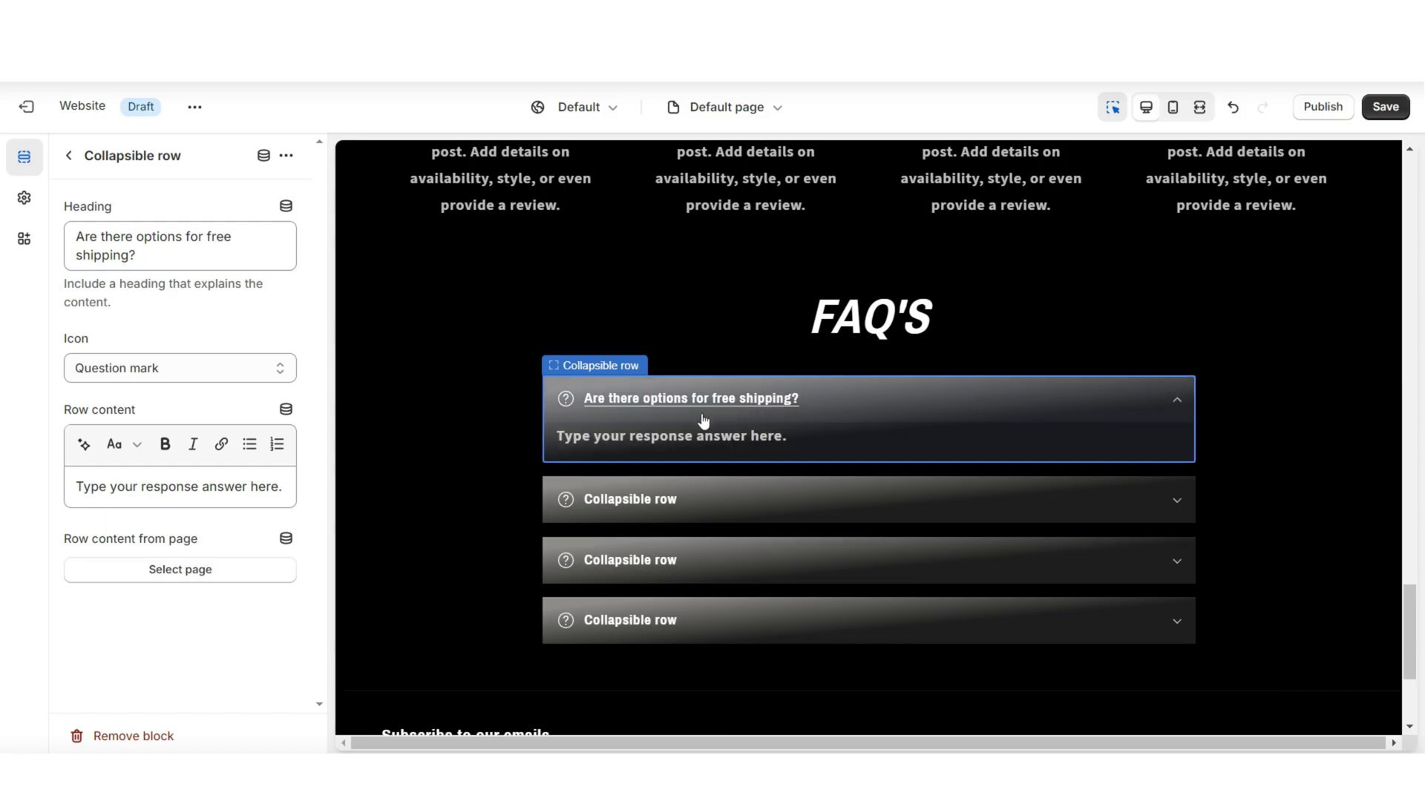
Change the second FAQ row's heading to "Do you offer any discounts?"
click(780, 500)
triple_click(123, 238)
right_click(123, 238)
click(177, 336)
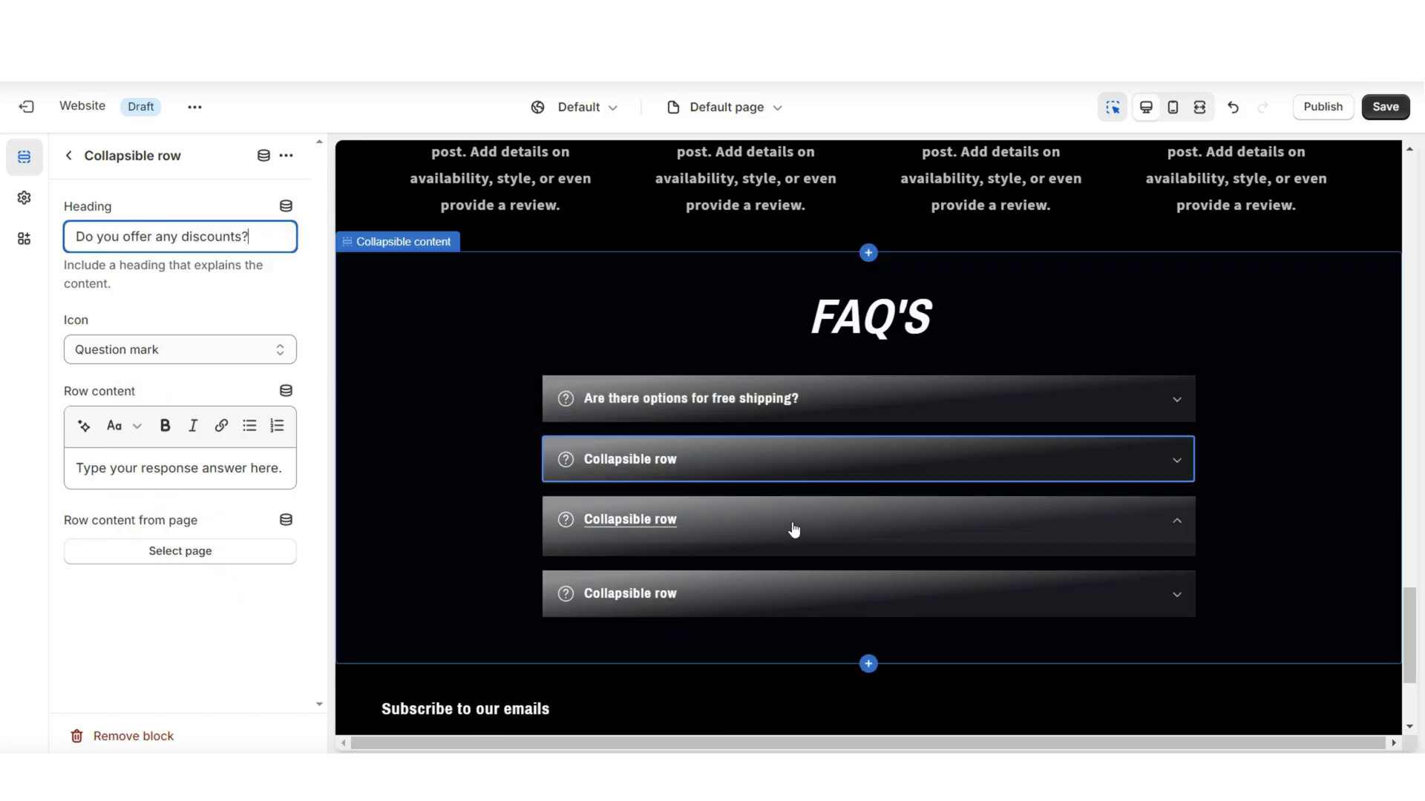
Head the third FAQ row "What're your standard shipping times?" and the fourth "What's the standard quality of your hair products?"
click(795, 519)
triple_click(122, 237)
text(What're your standard shipping times?)
click(961, 588)
triple_click(122, 237)
text(What's the standard quality of your hair products?)
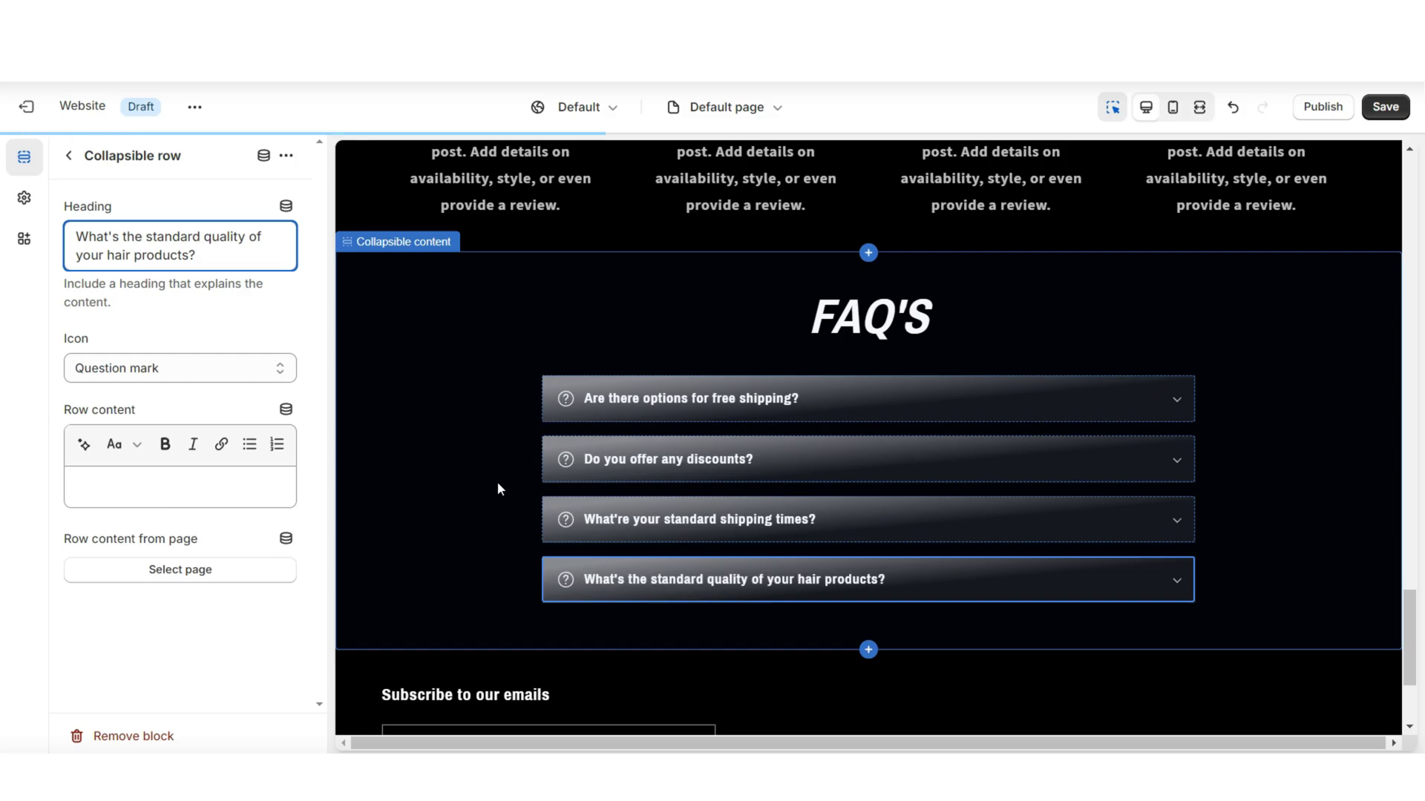
Try the option that opens the first collapsible row by default in the FAQ'S section
click(406, 421)
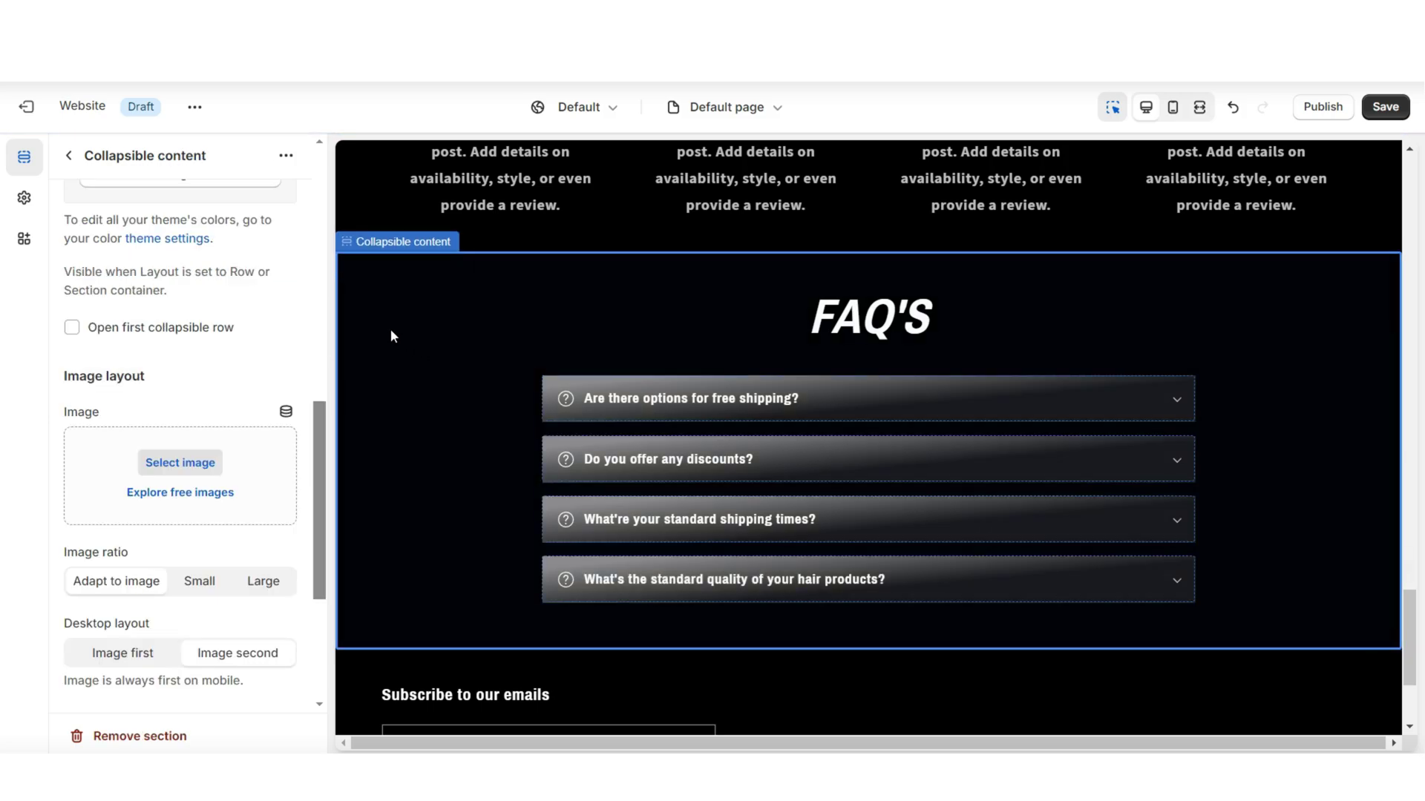
click(72, 327)
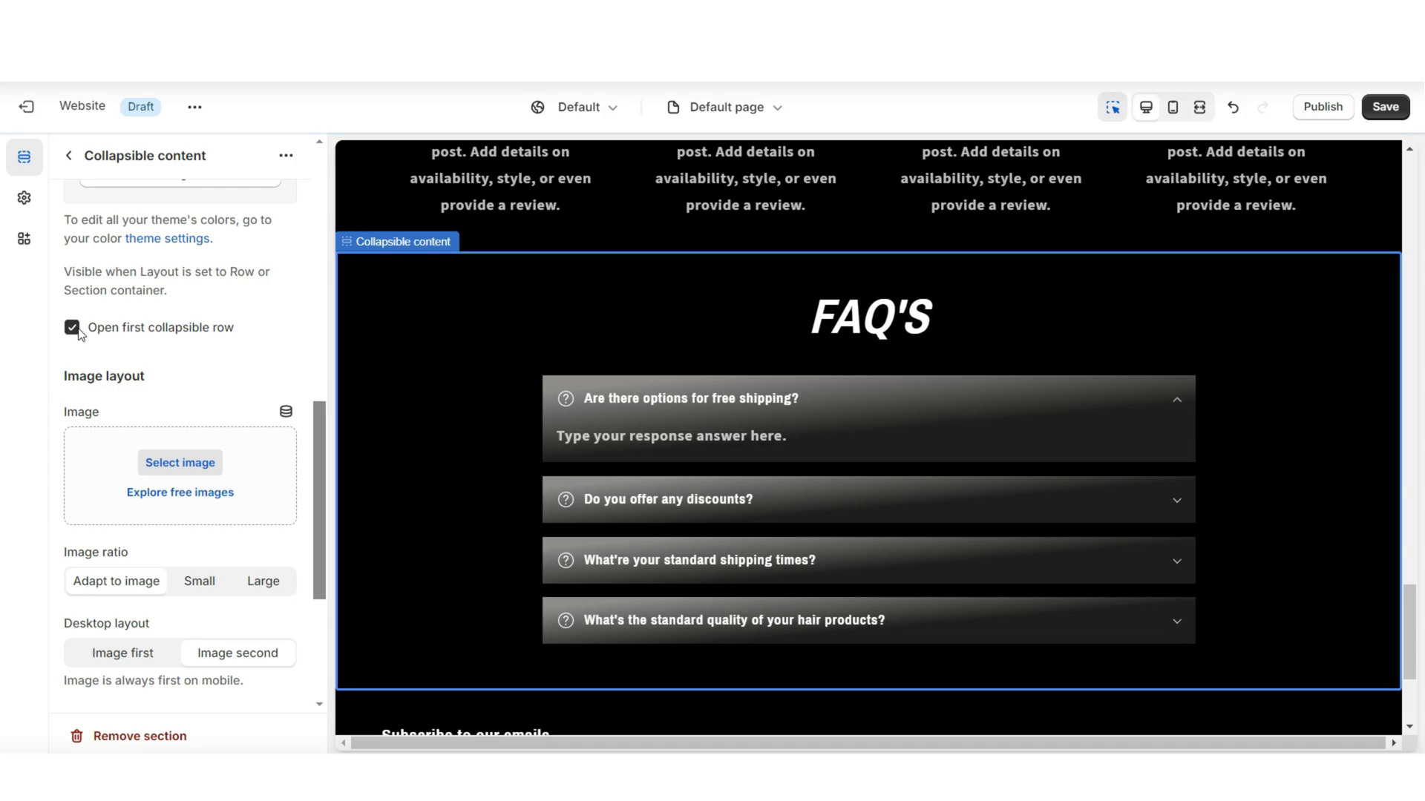
click(684, 501)
key(ctrl+z)
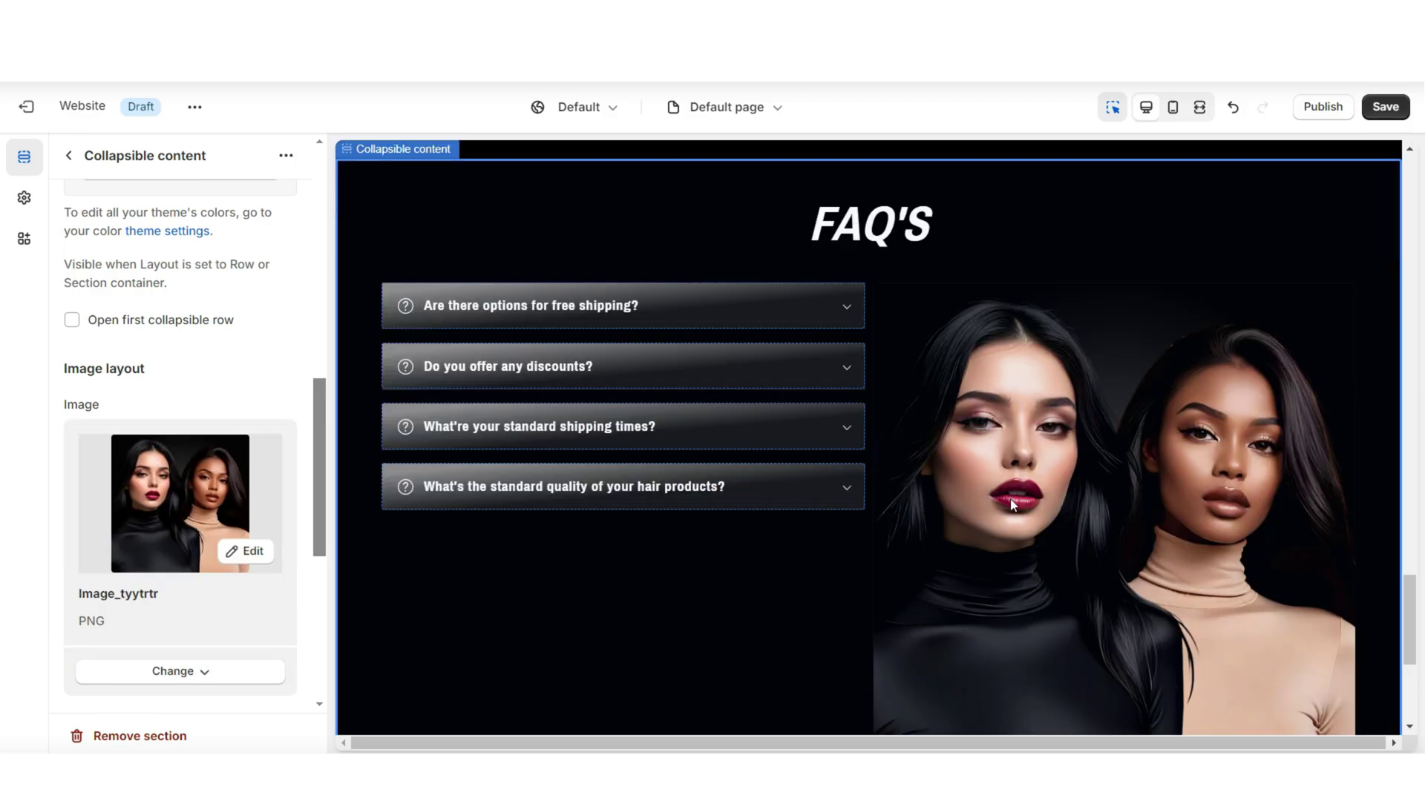
Try the Small image ratio and both desktop image layouts on the FAQ'S section, and remove its image
scroll(102, 446, down, 4)
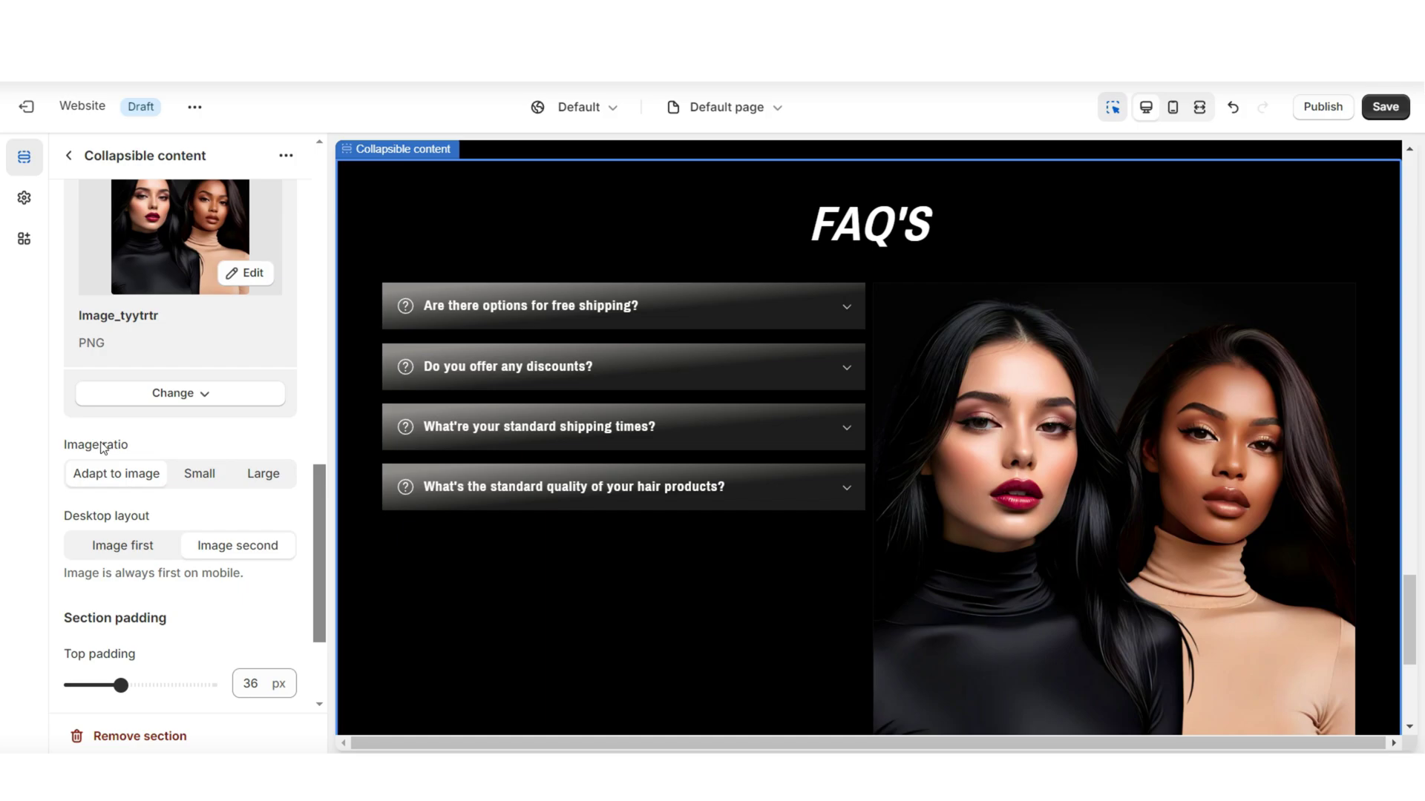
click(199, 479)
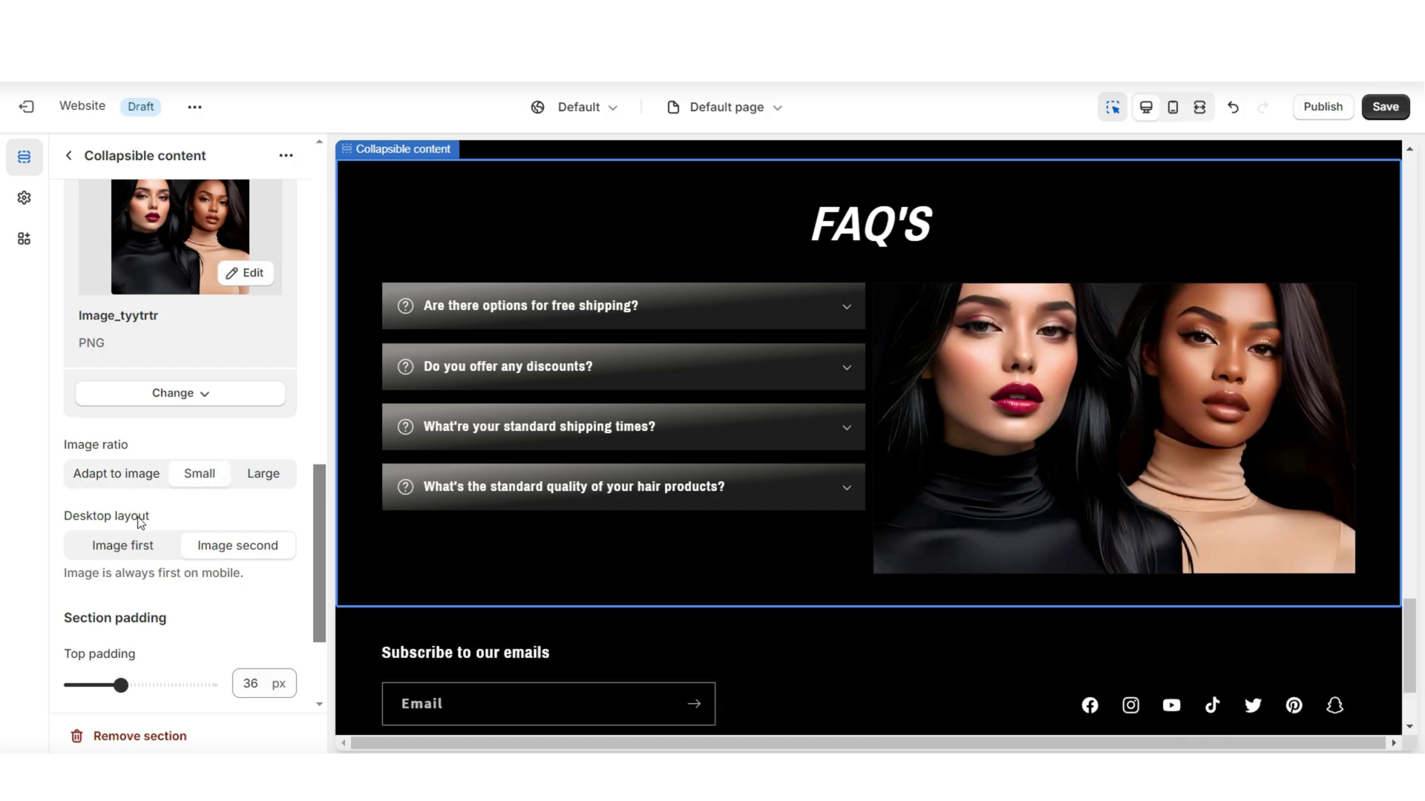
click(123, 546)
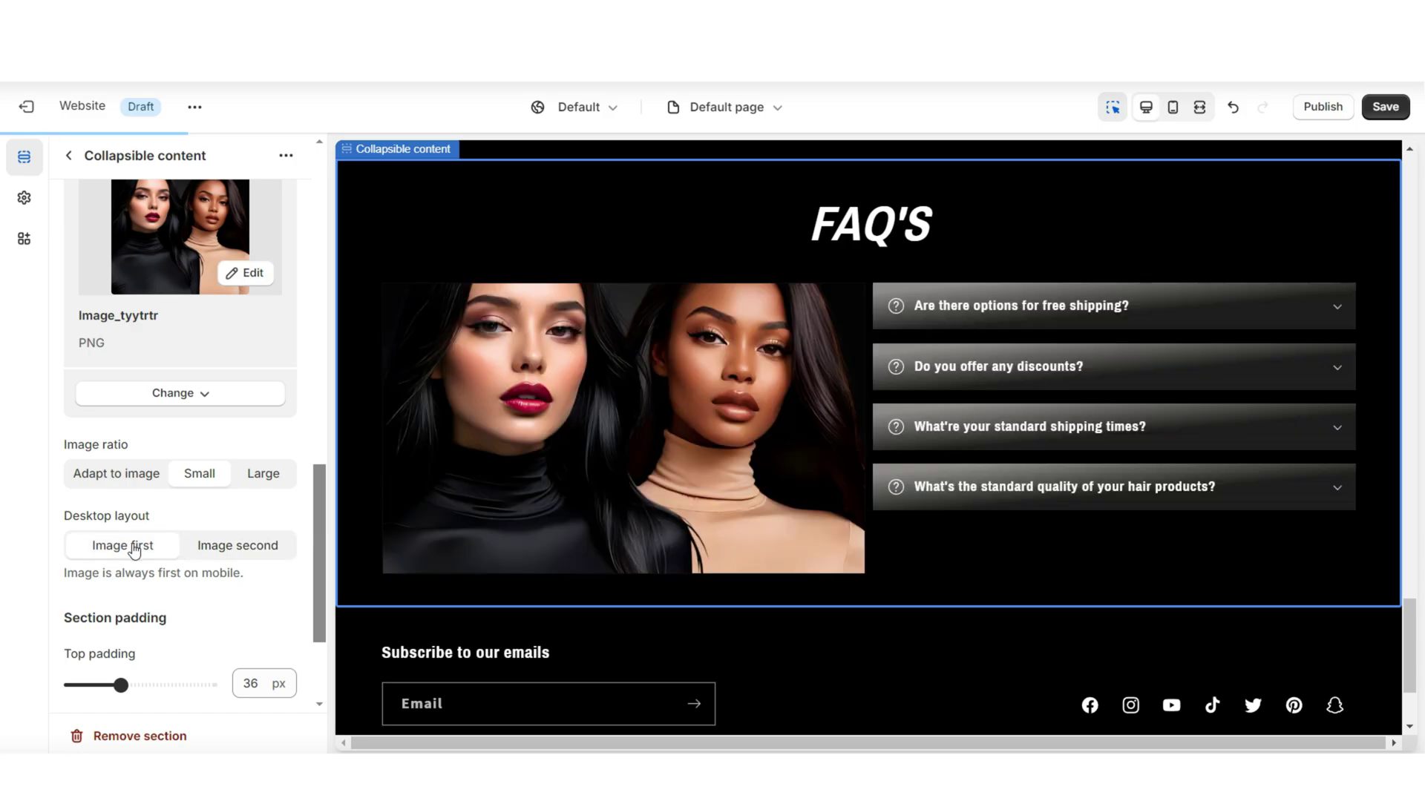
click(222, 553)
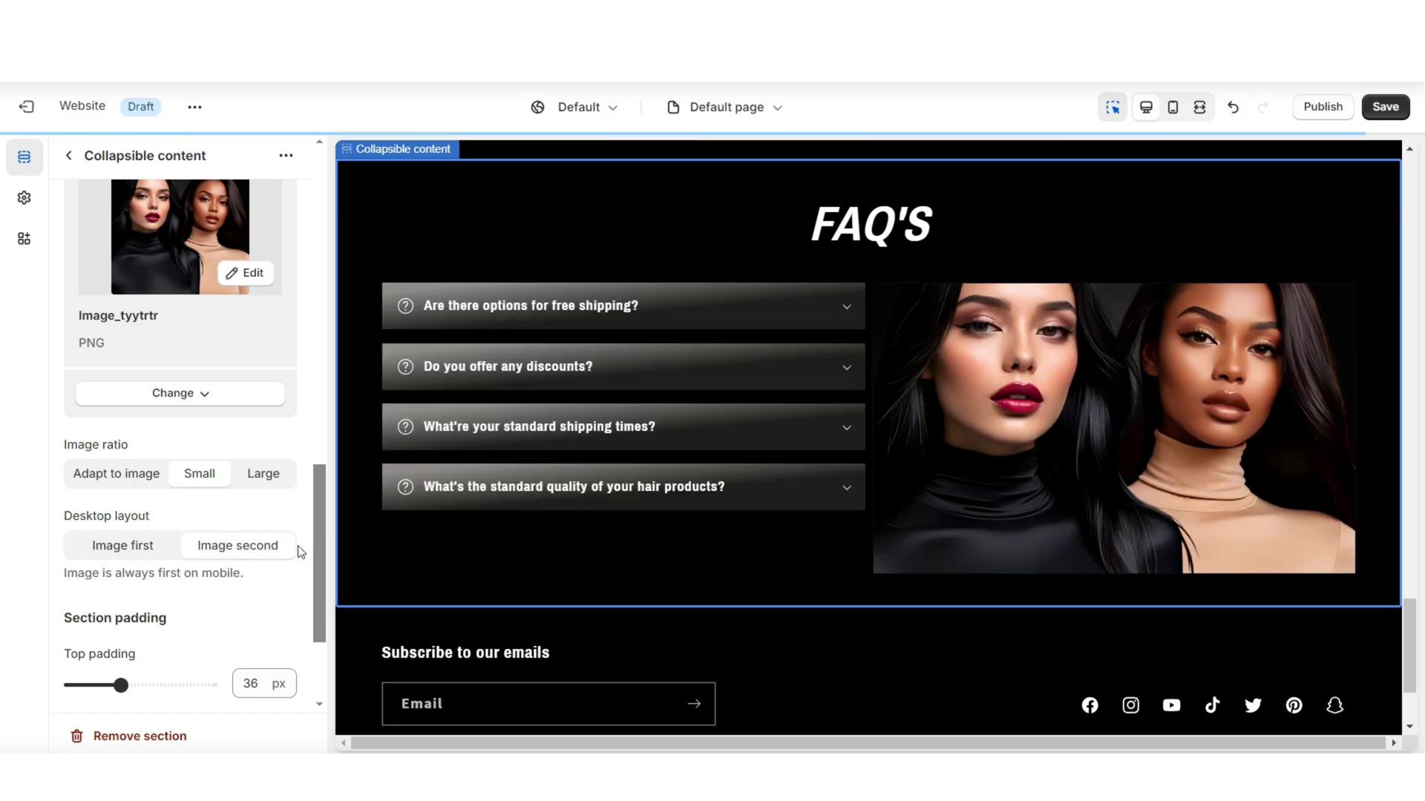
click(166, 392)
click(201, 504)
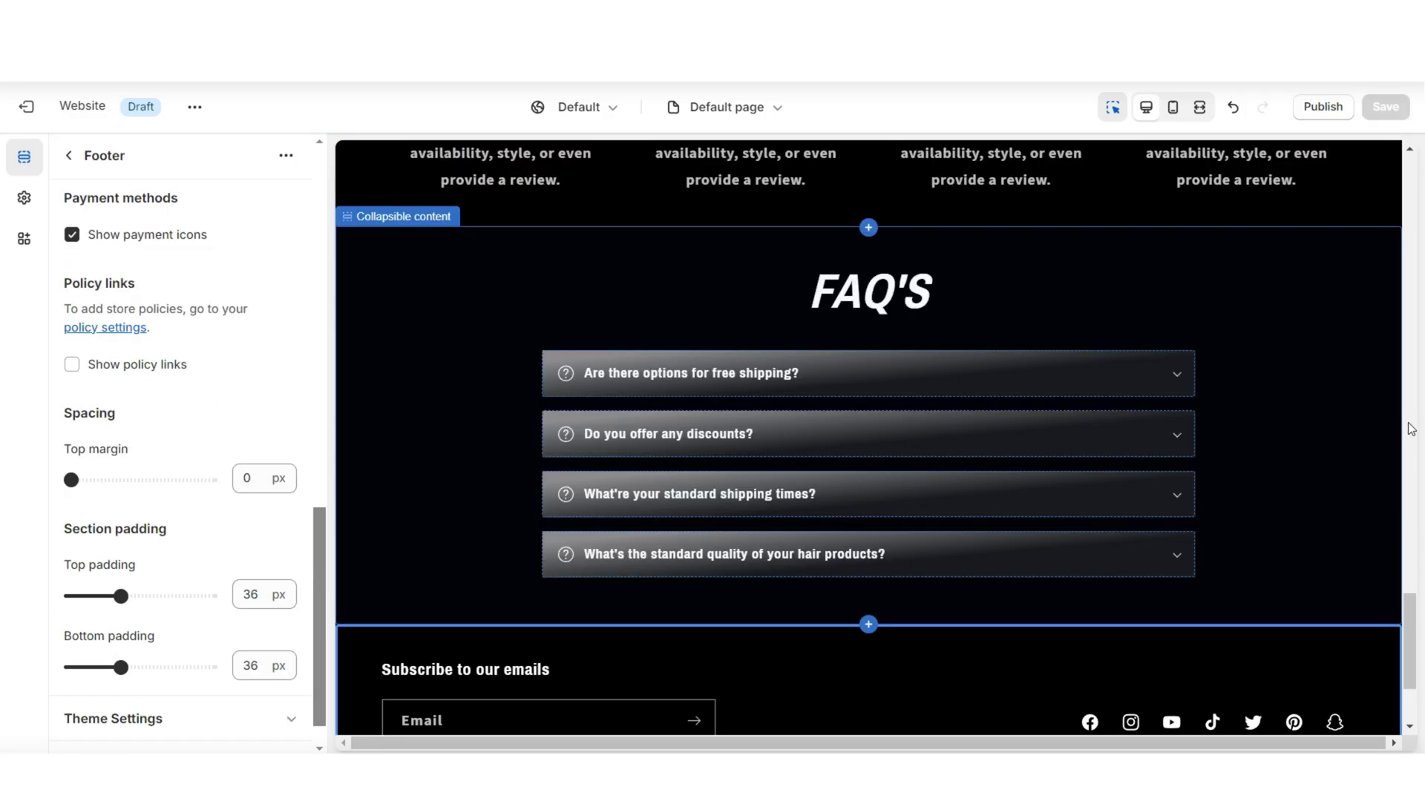
Add an Image banner section below the FAQ'S section and hide its container on desktop and mobile
click(868, 624)
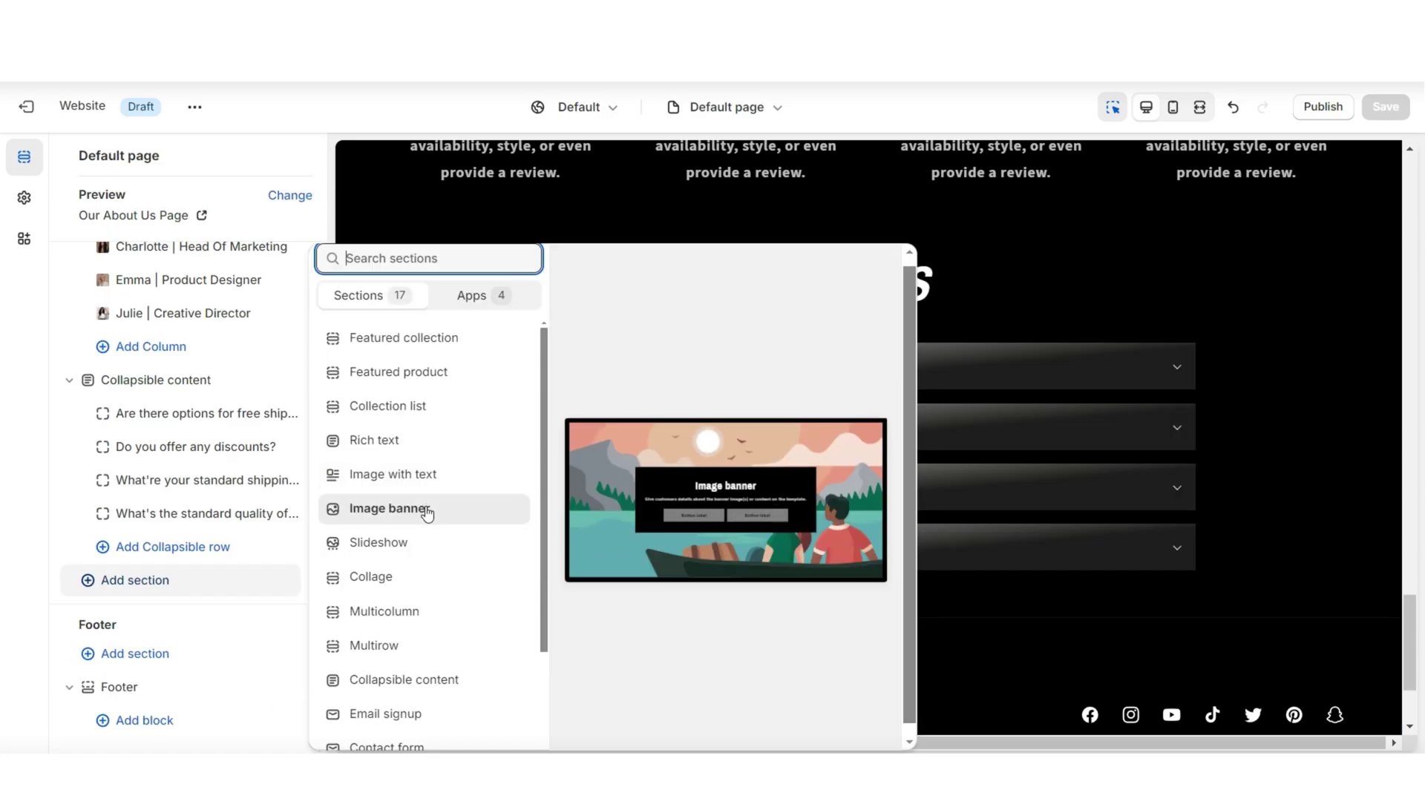
click(426, 509)
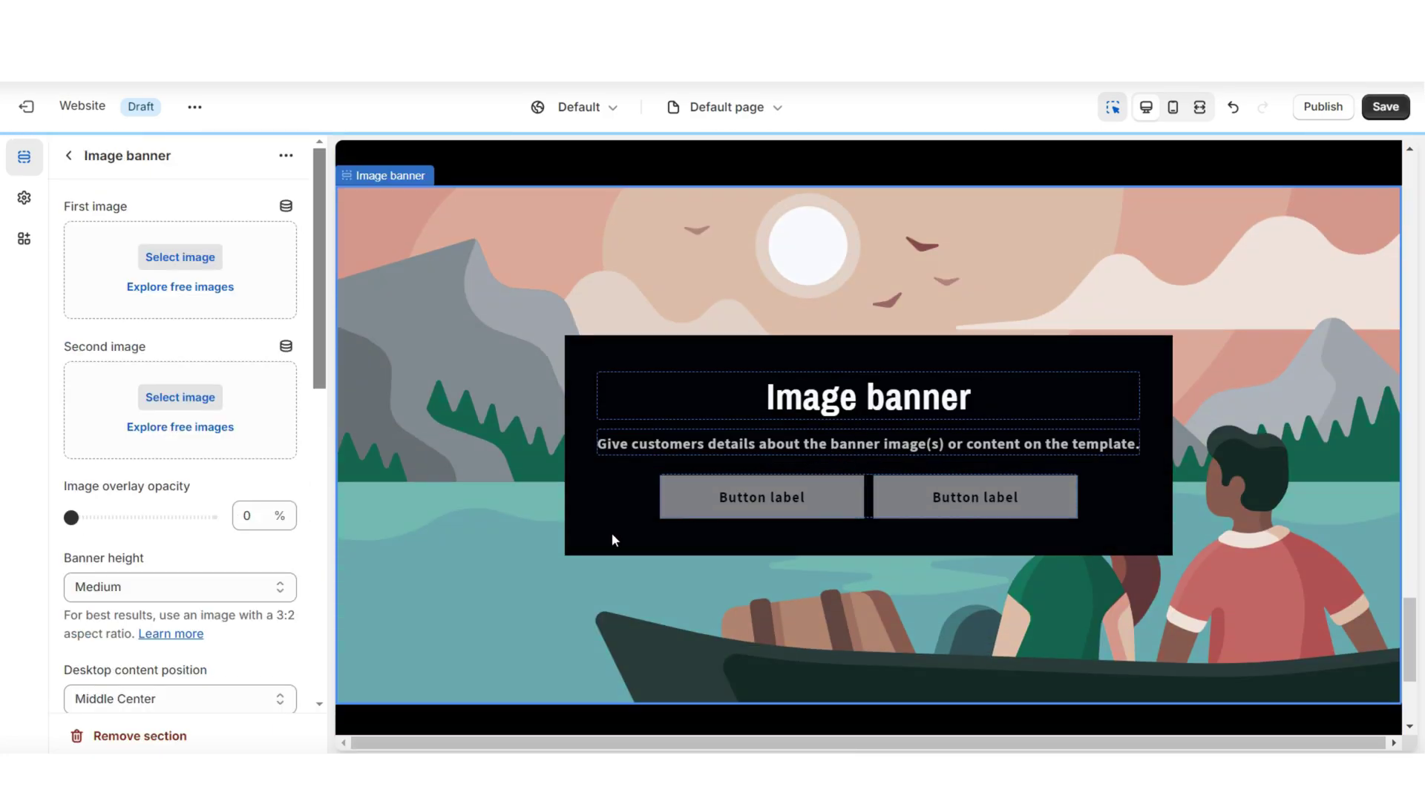
scroll(152, 378, down, 5)
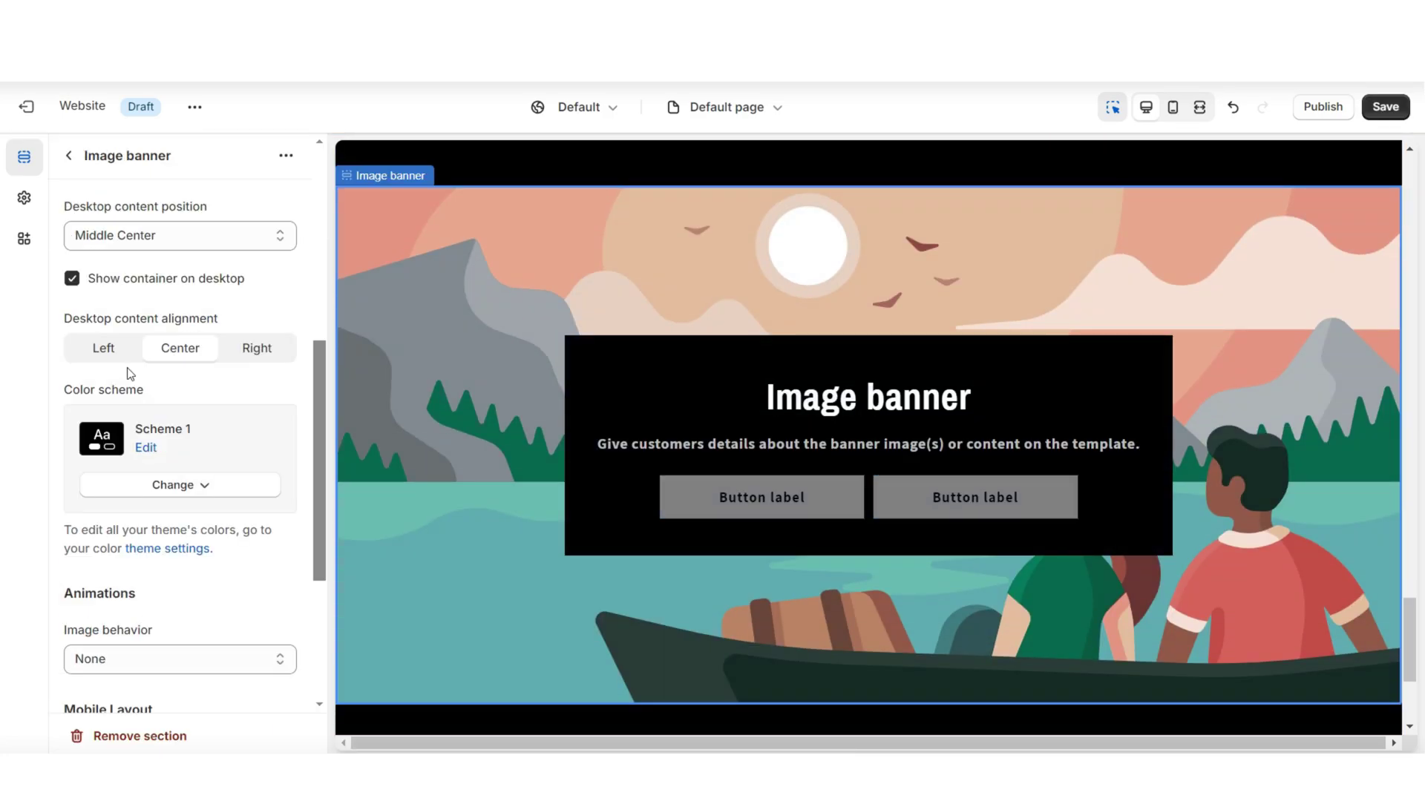
click(72, 282)
scroll(104, 445, down, 4)
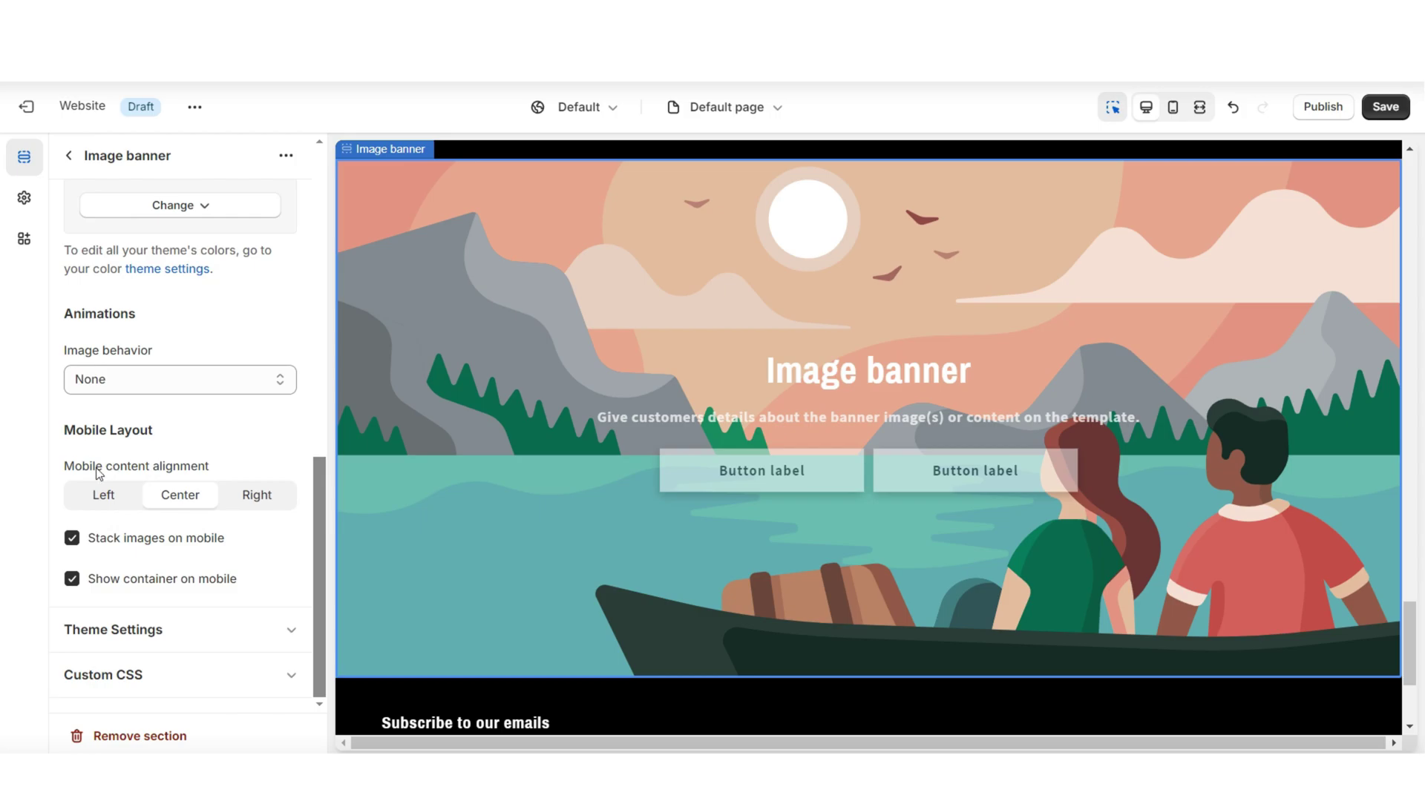
click(72, 579)
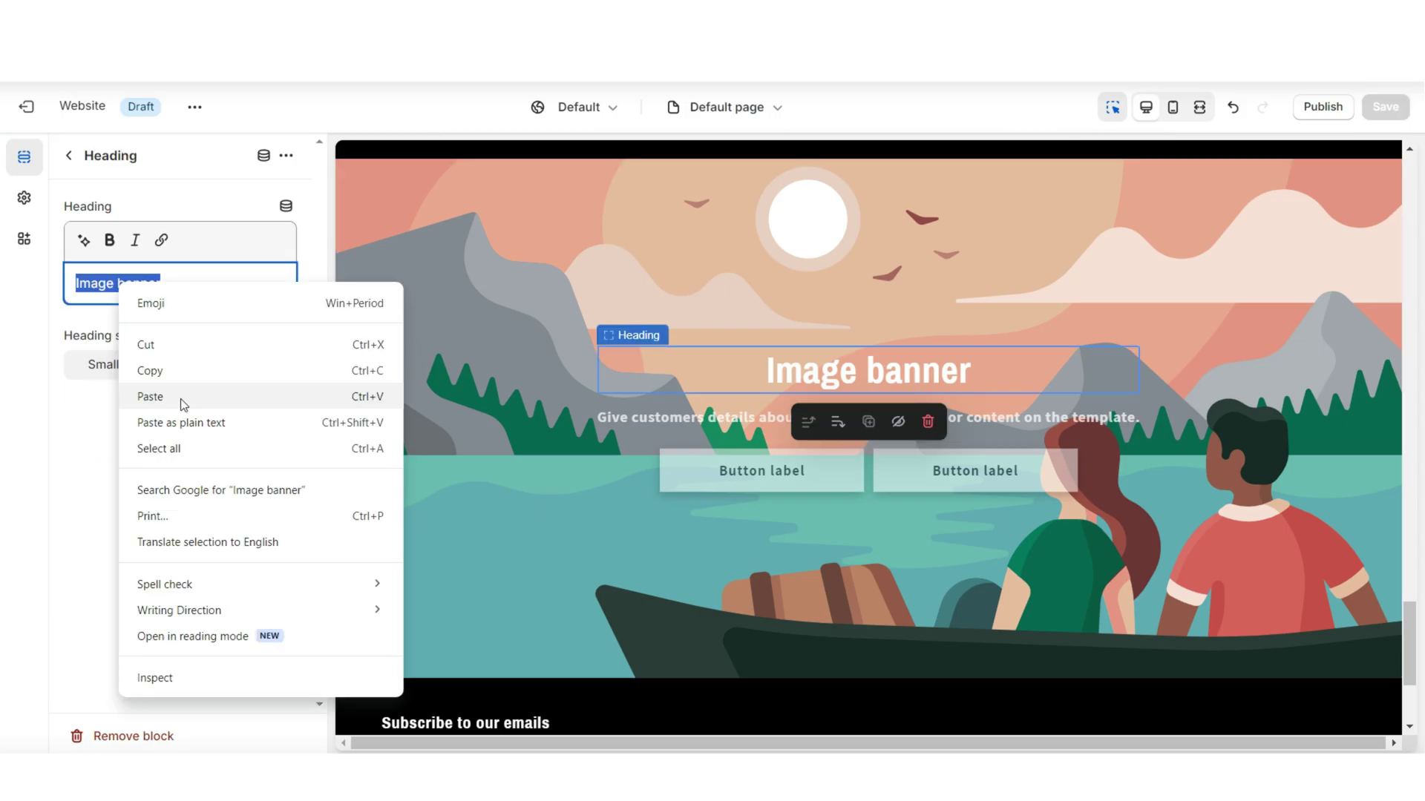
Insert the heading "BUT WAIT, THERE'S MORE!" with italic WAIT and the GlamourCosmetics community description in the image banner
click(181, 398)
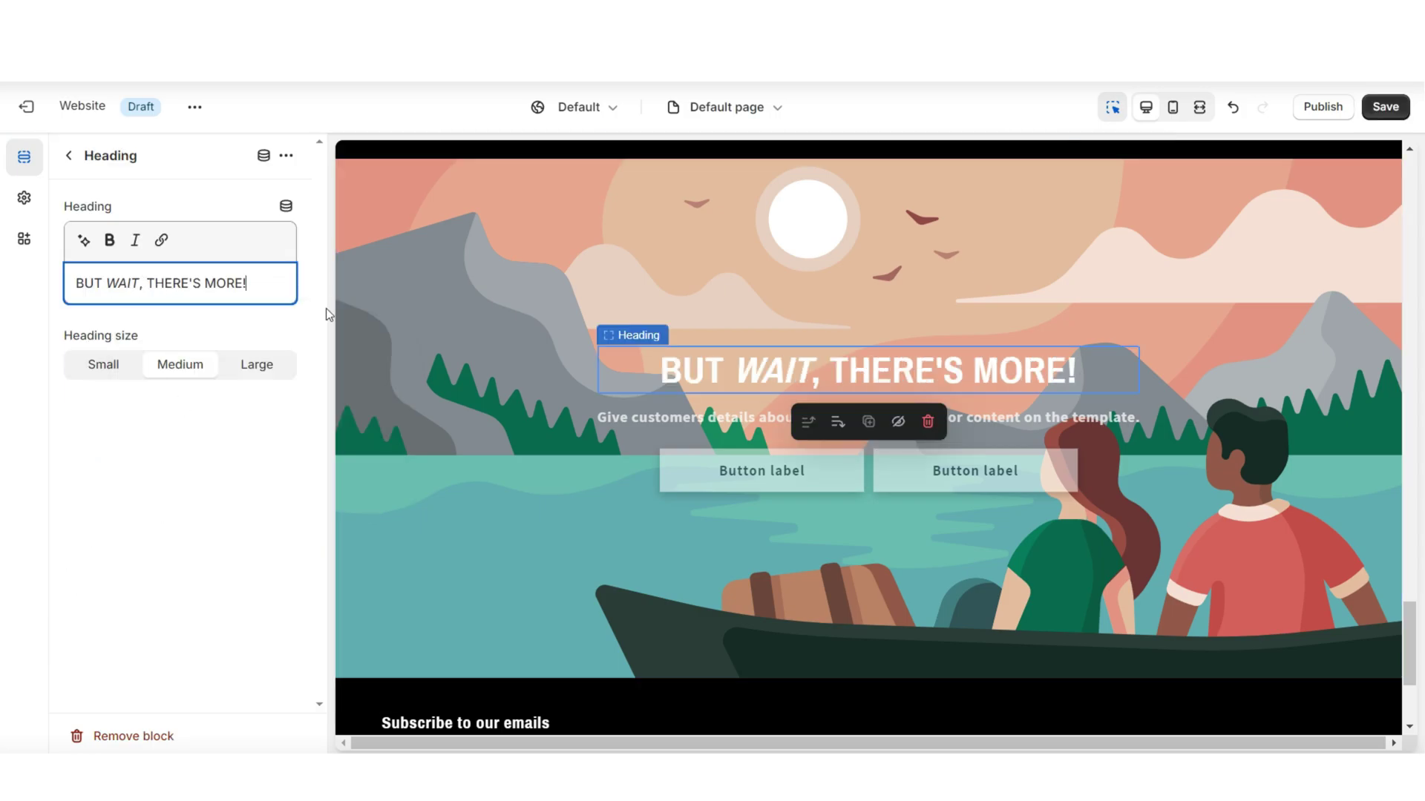
click(742, 417)
right_click(115, 297)
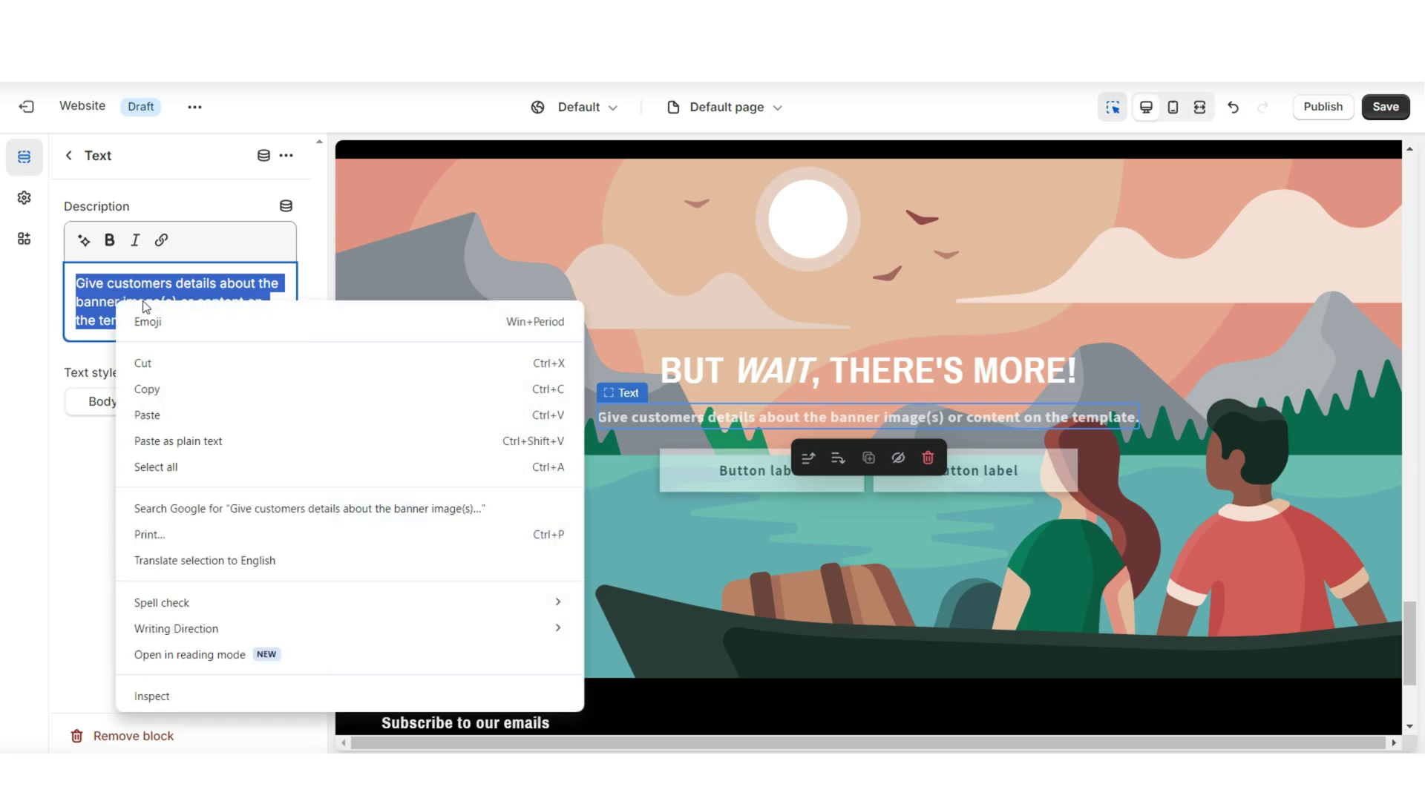
click(163, 416)
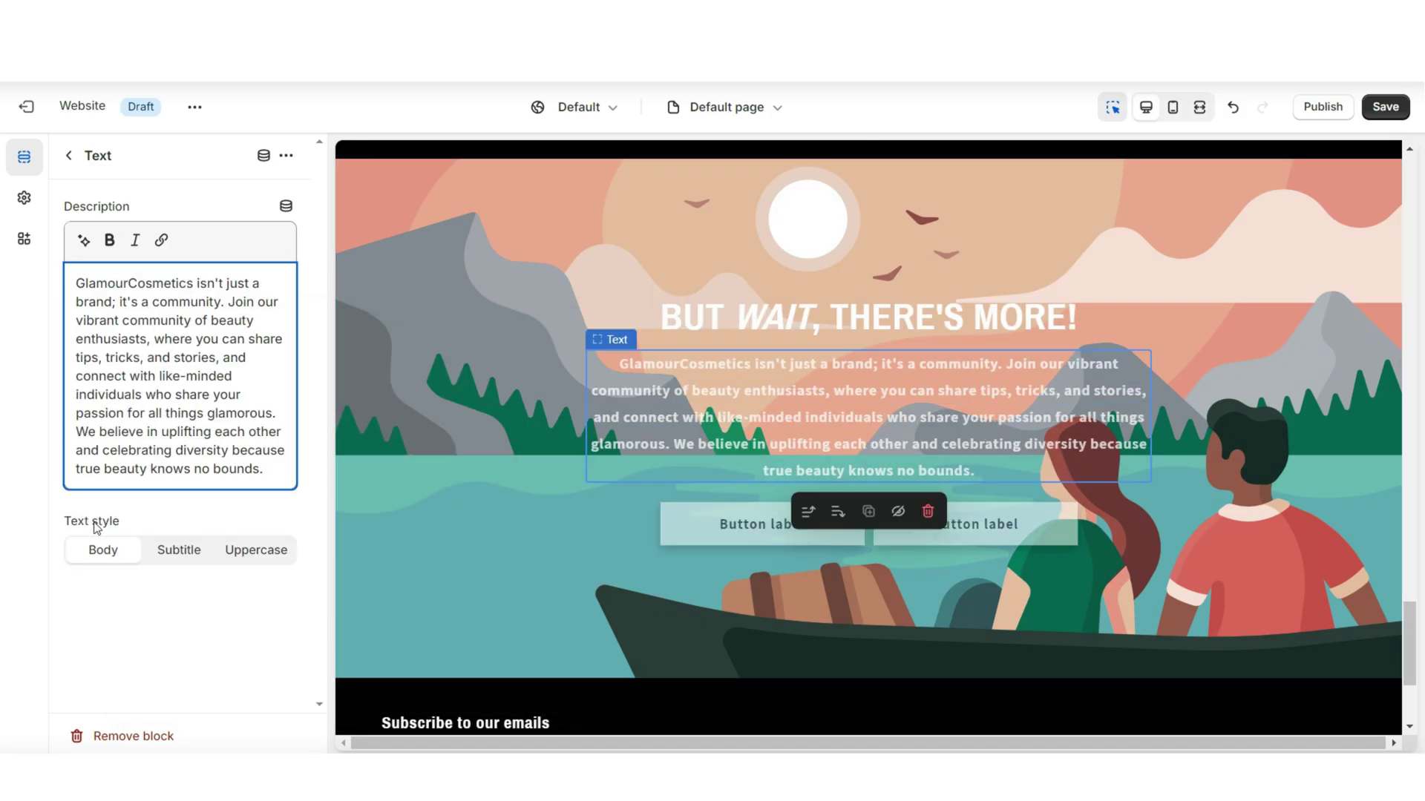
Try the Subtitle and Uppercase text styles on the image banner's description and revert to Body
drag(264, 469, 230, 439)
key(ctrl+a)
click(179, 549)
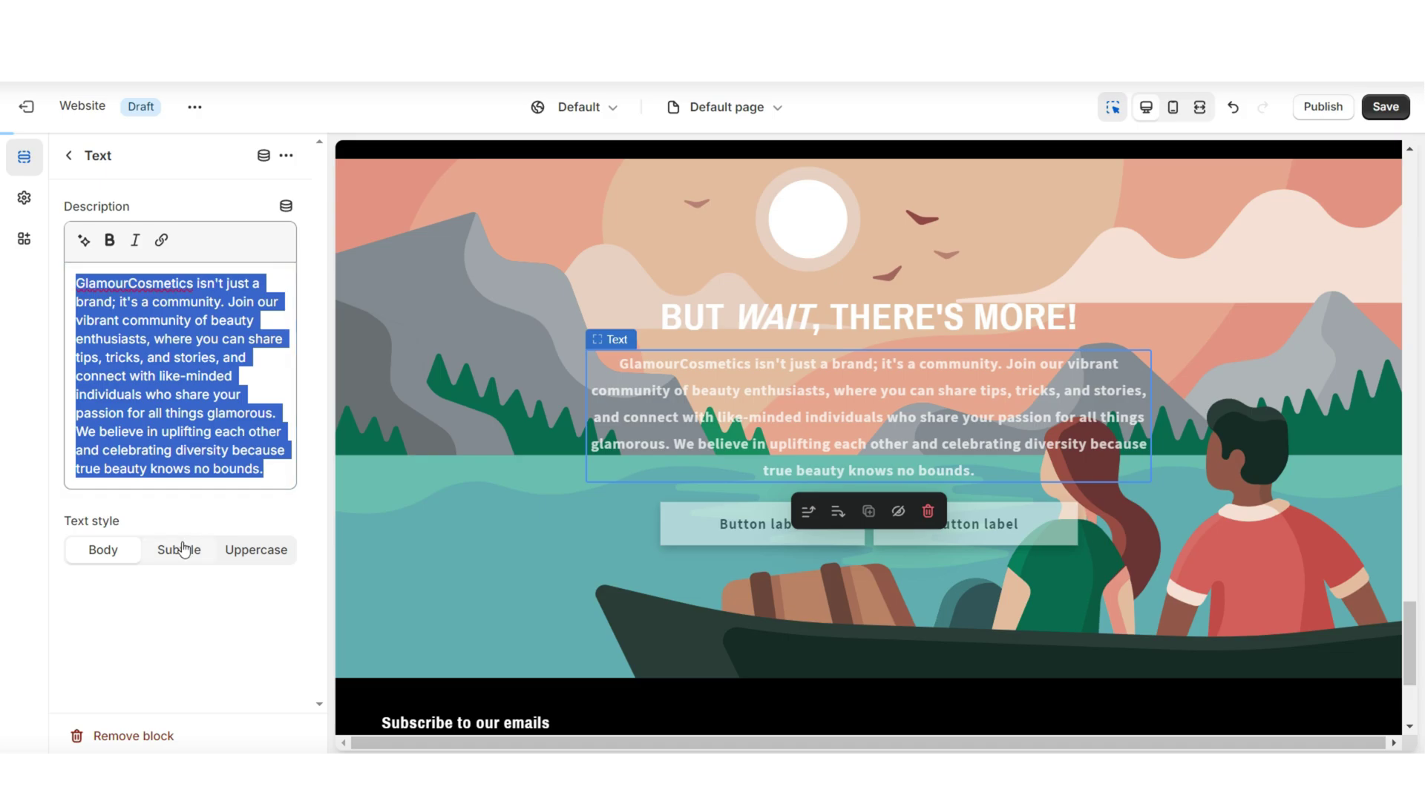
click(241, 556)
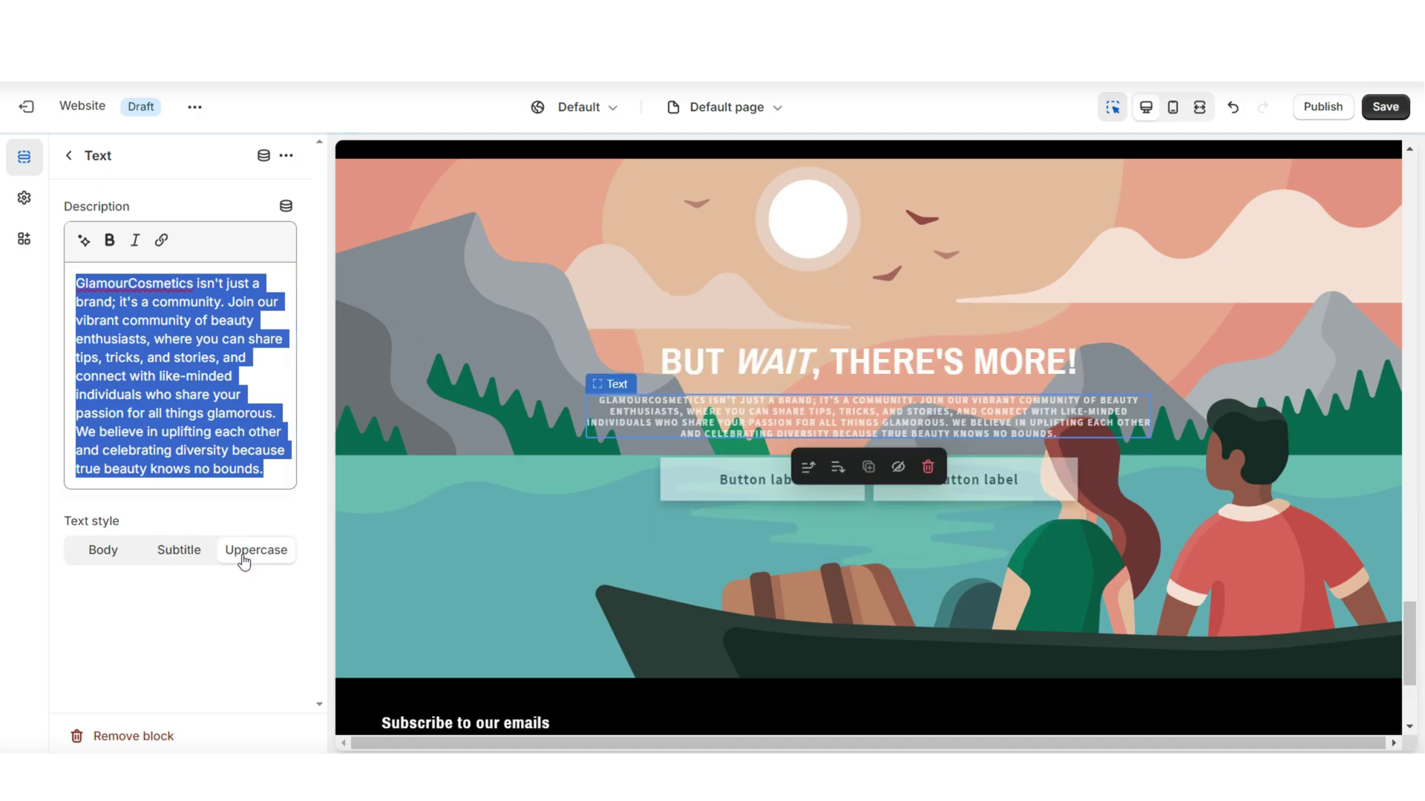
key(ctrl+z)
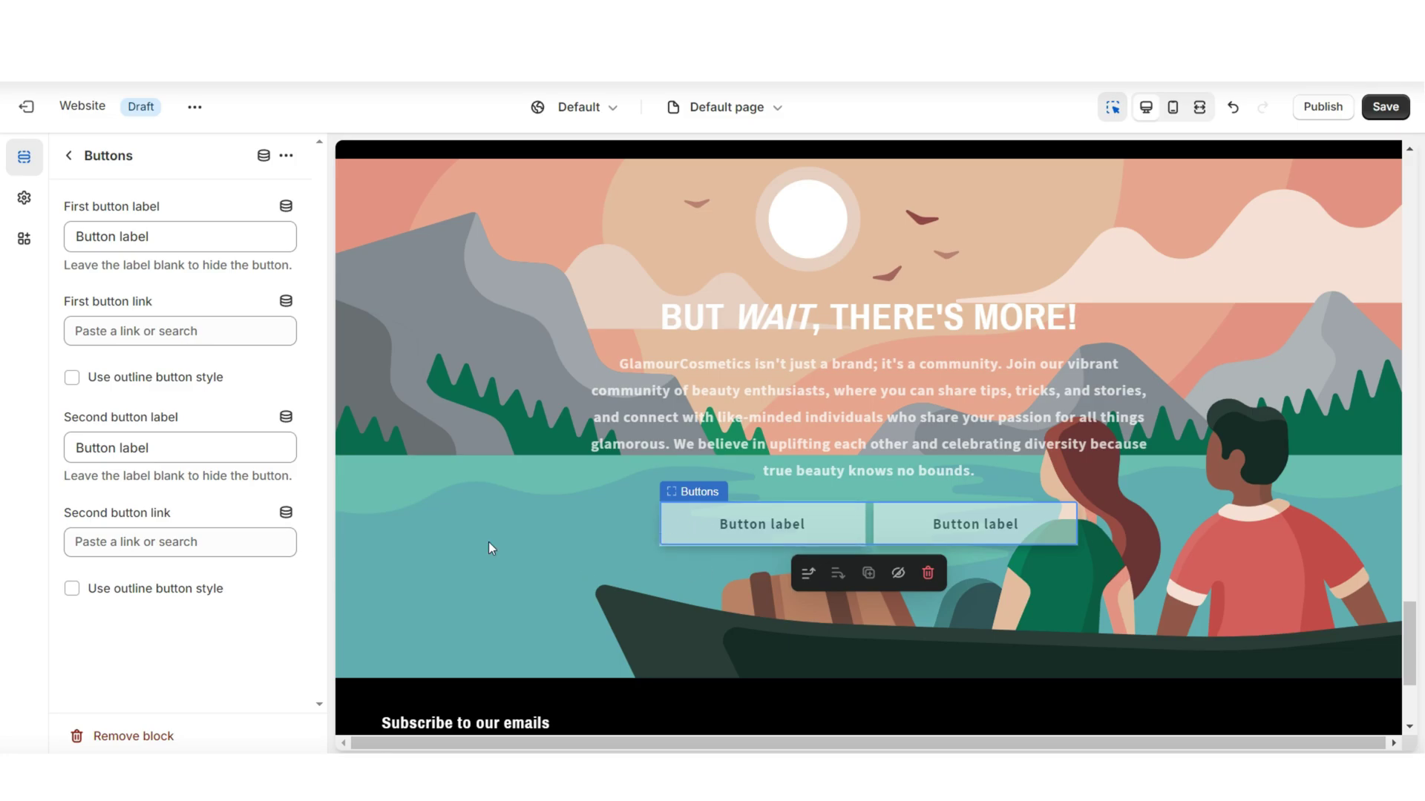
Remove the Buttons block from the image banner and set the banner's image behavior to Zoom in on scroll
click(153, 736)
click(687, 547)
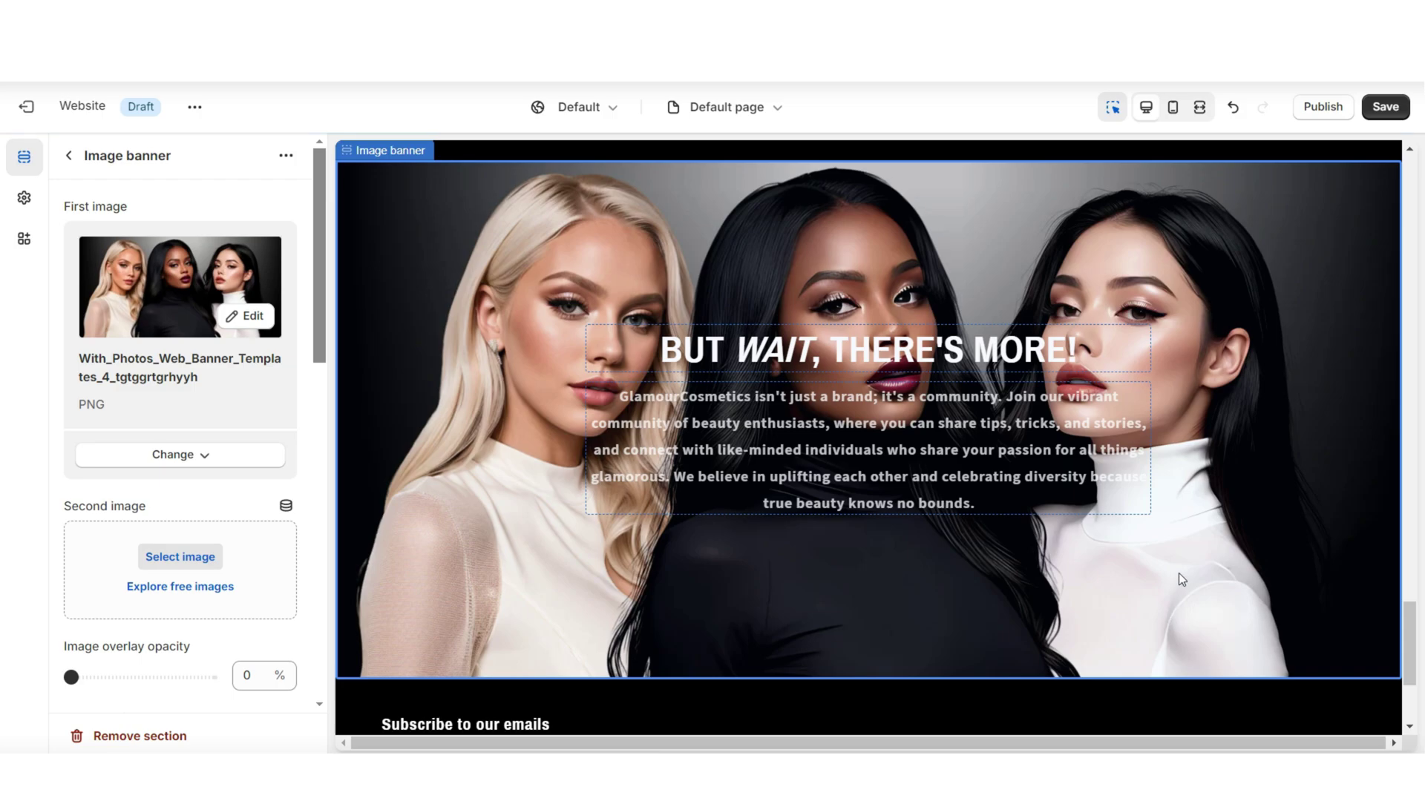
scroll(1179, 572, up, 1)
scroll(115, 386, down, 4)
click(117, 392)
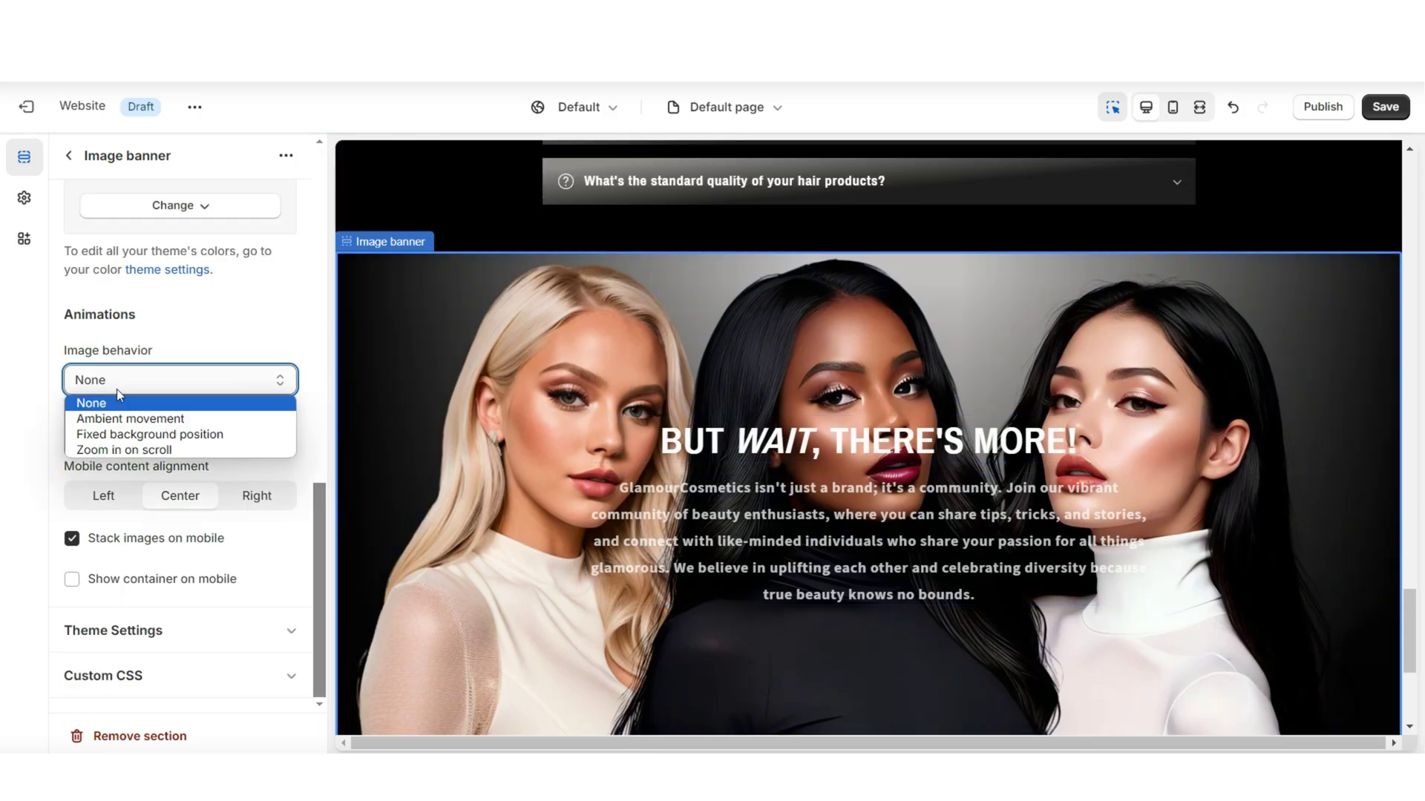
click(164, 452)
Preview the image banner's scroll animation in full-screen view and return to the desktop editing view
key(ctrl+shift+f)
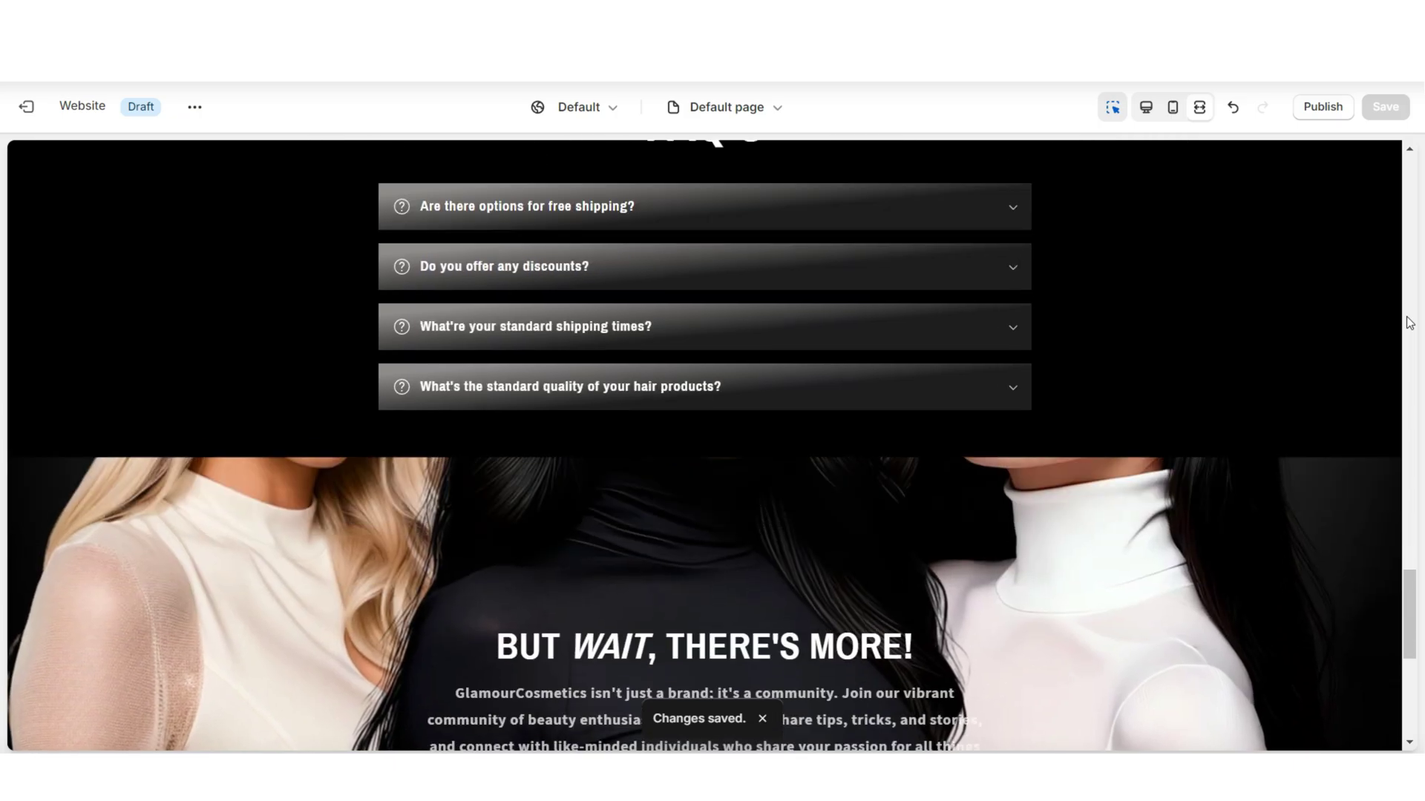
scroll(1406, 317, down, 8)
scroll(1406, 317, up, 2)
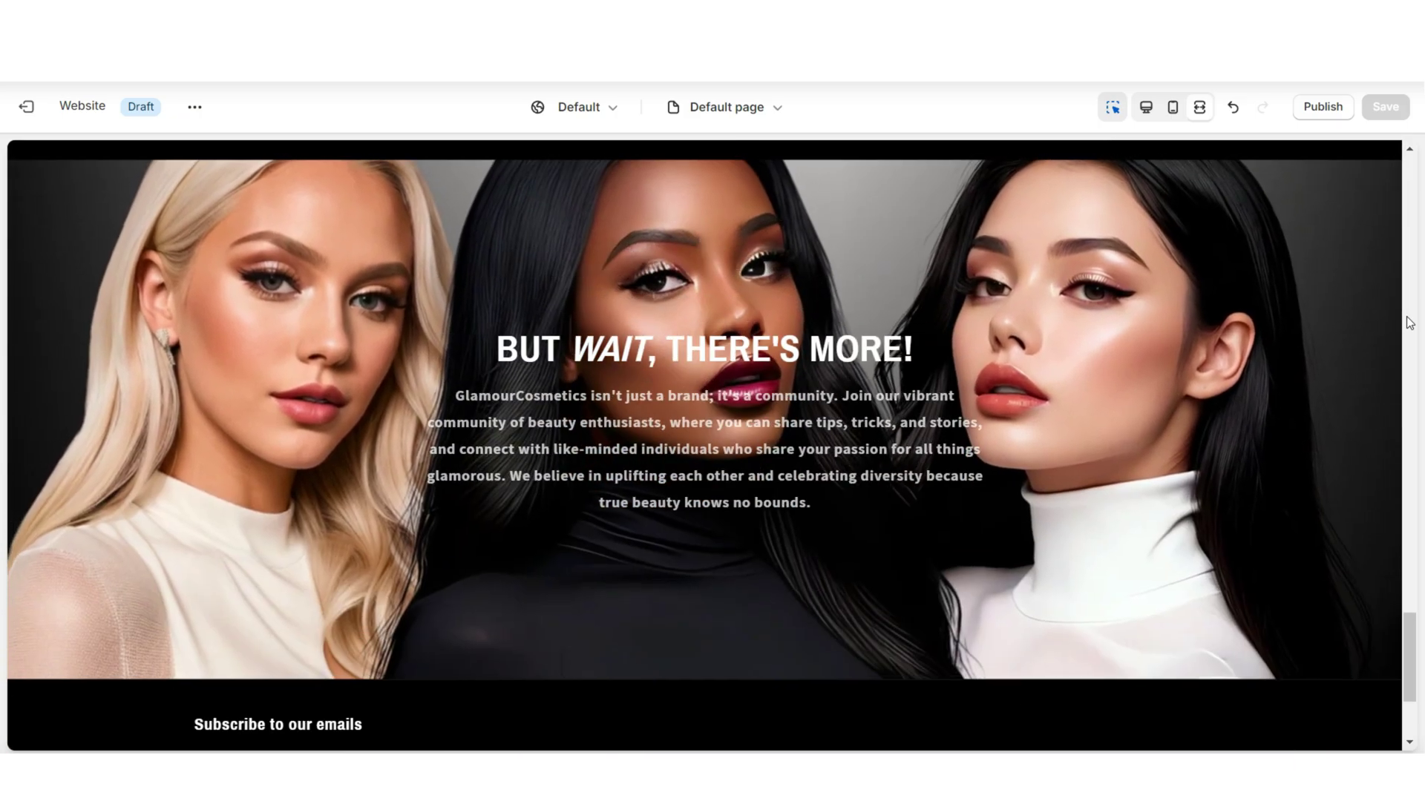
key(ctrl+shift+f)
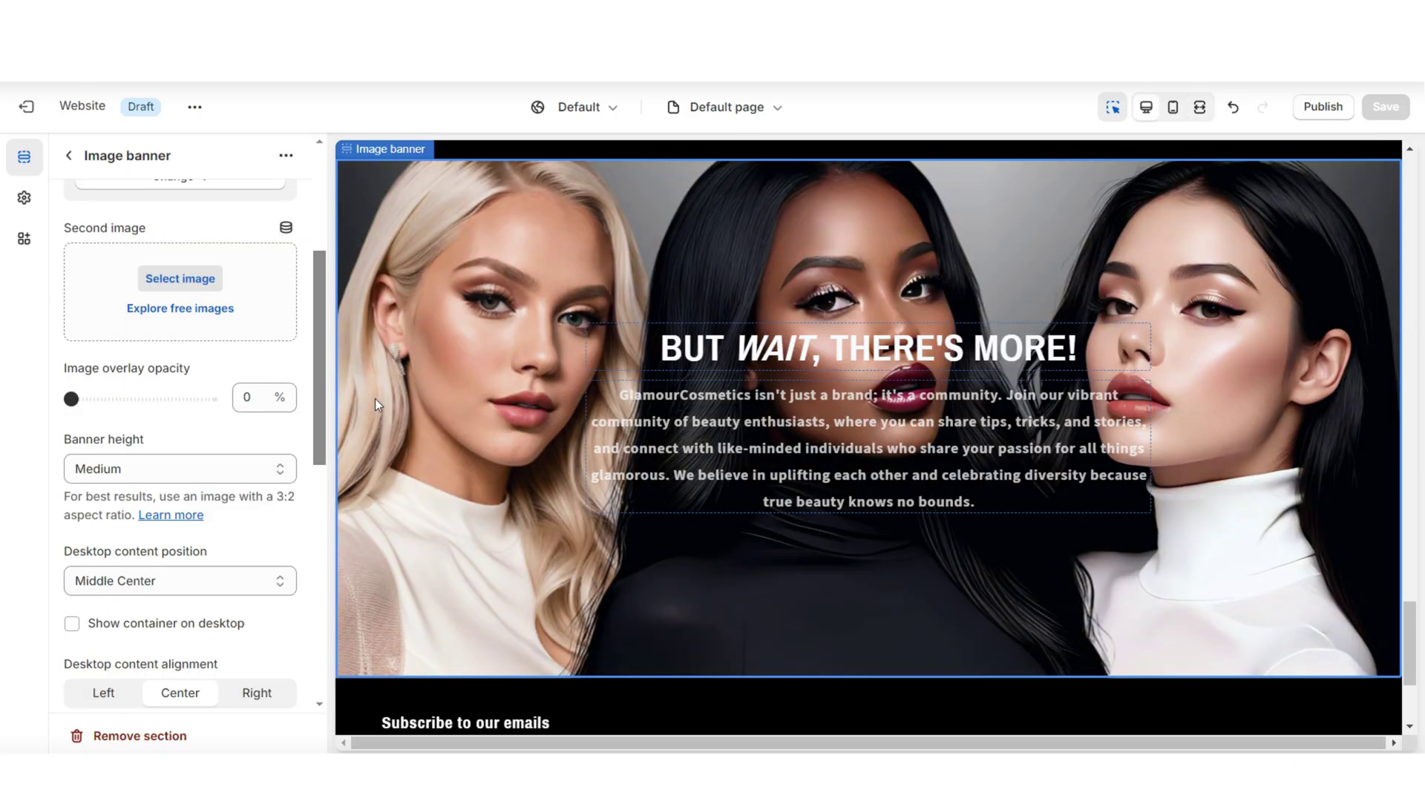
click(1199, 107)
click(1146, 107)
Set the image banner's height to Adapt to first image and show the page in full-screen view
scroll(248, 425, down, 1)
click(123, 371)
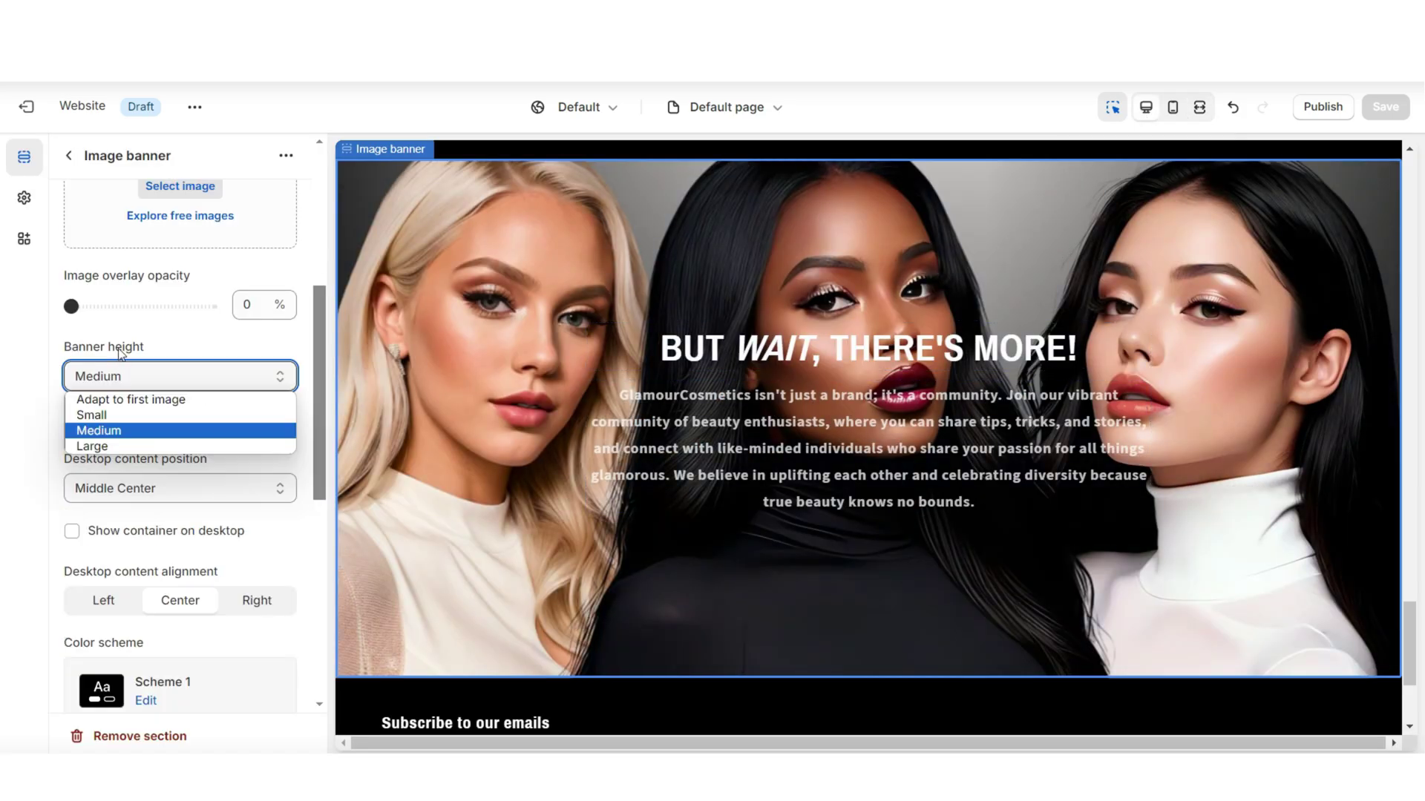
click(145, 400)
click(1200, 107)
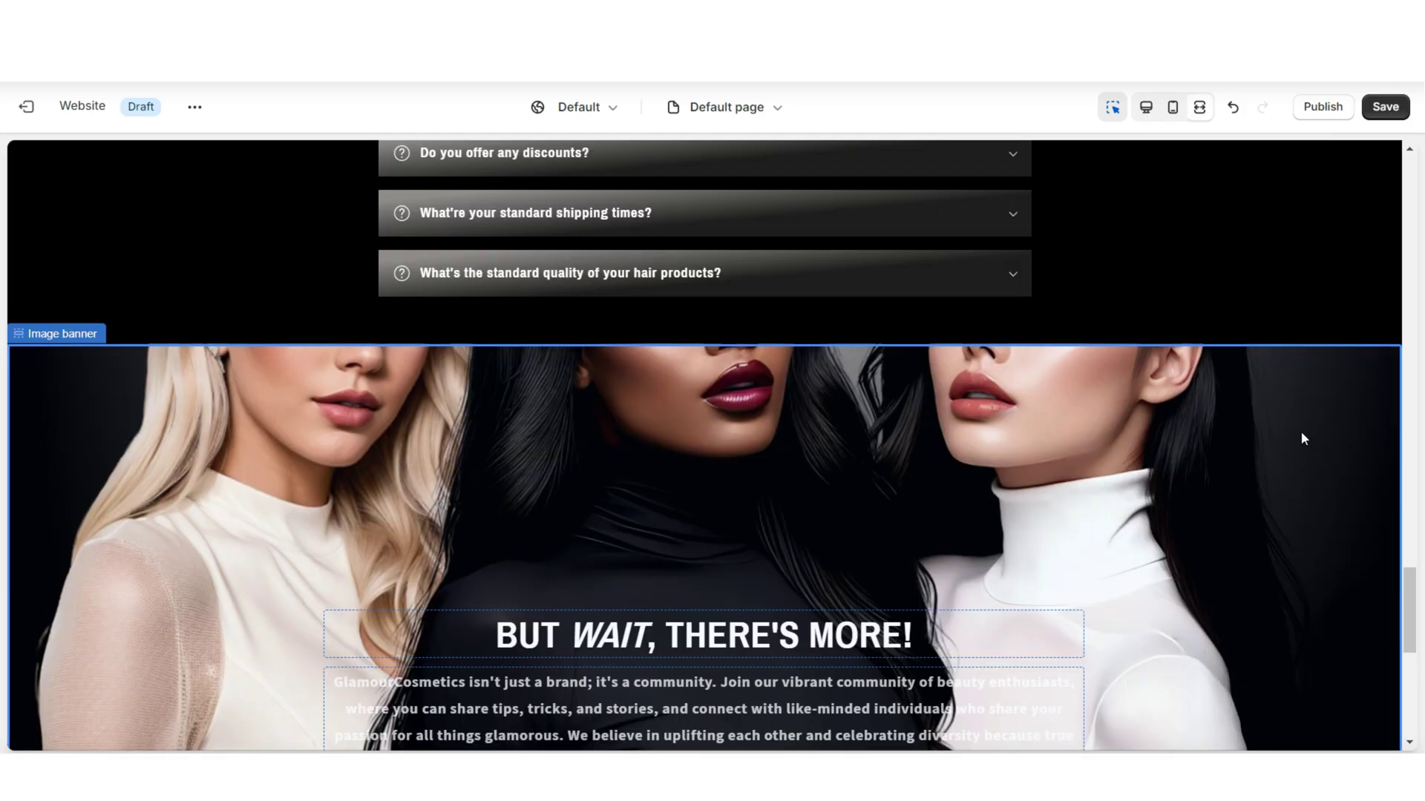
Try the Small height on the image banner and review it in full-screen view
scroll(1302, 471, down, 4)
scroll(1313, 445, up, 3)
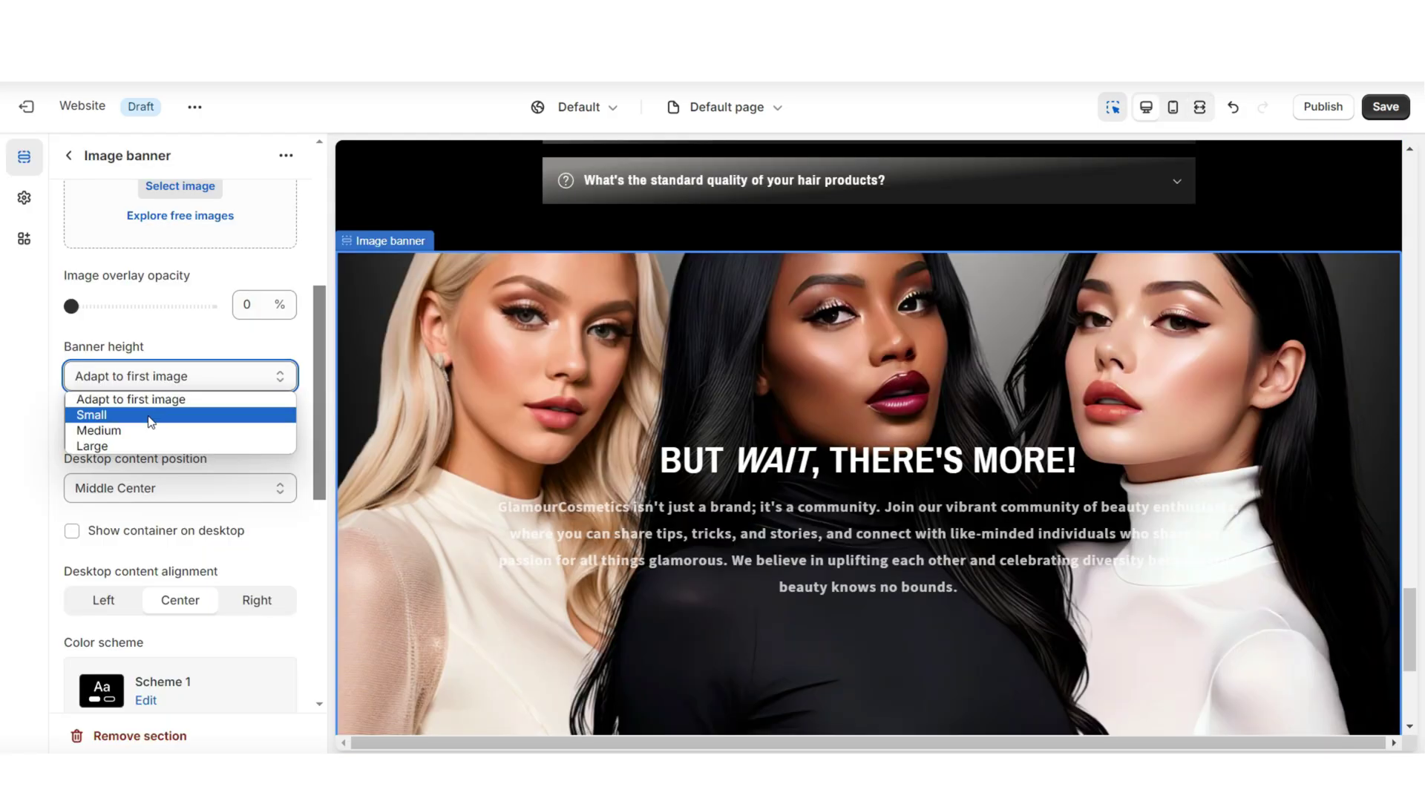
click(148, 413)
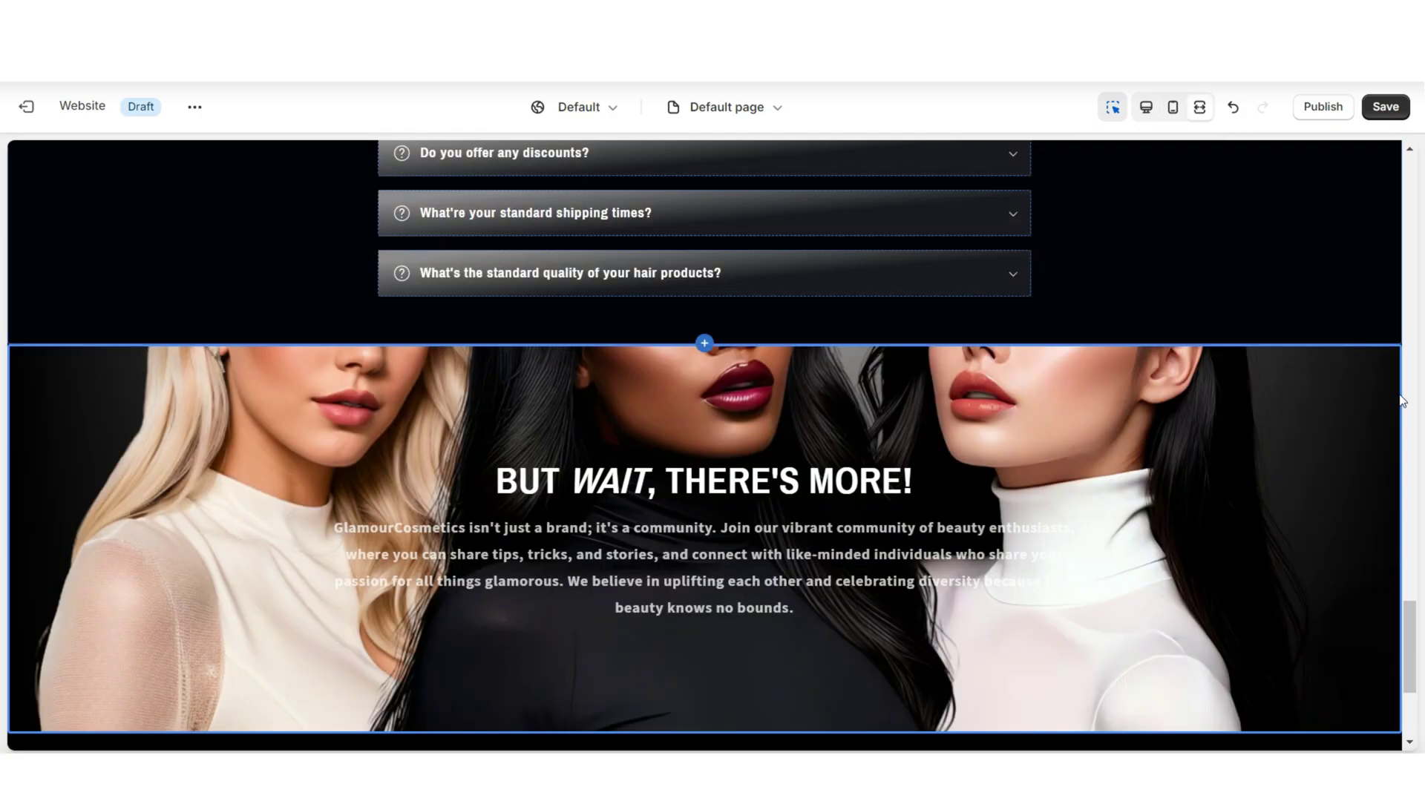
scroll(1392, 408, down, 4)
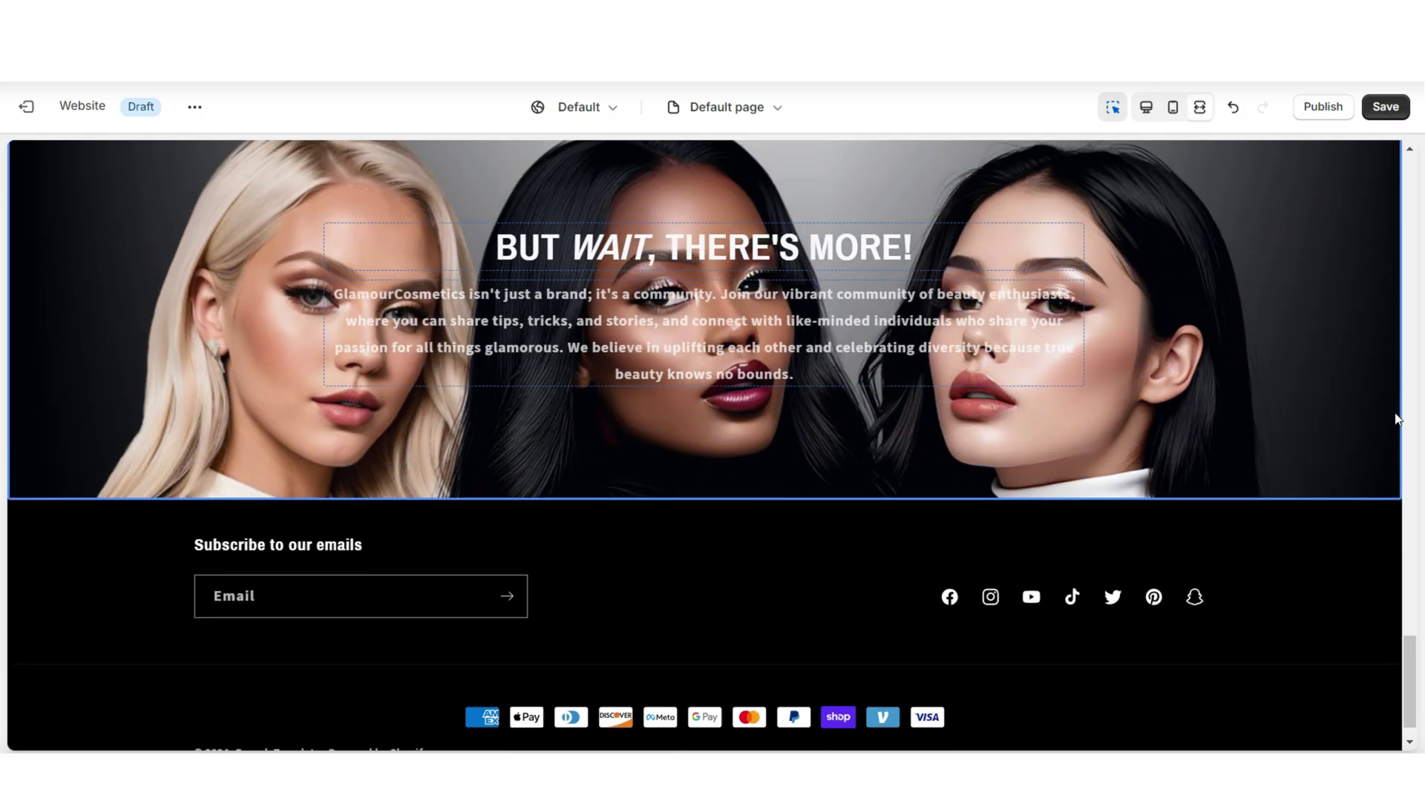
scroll(1389, 405, up, 4)
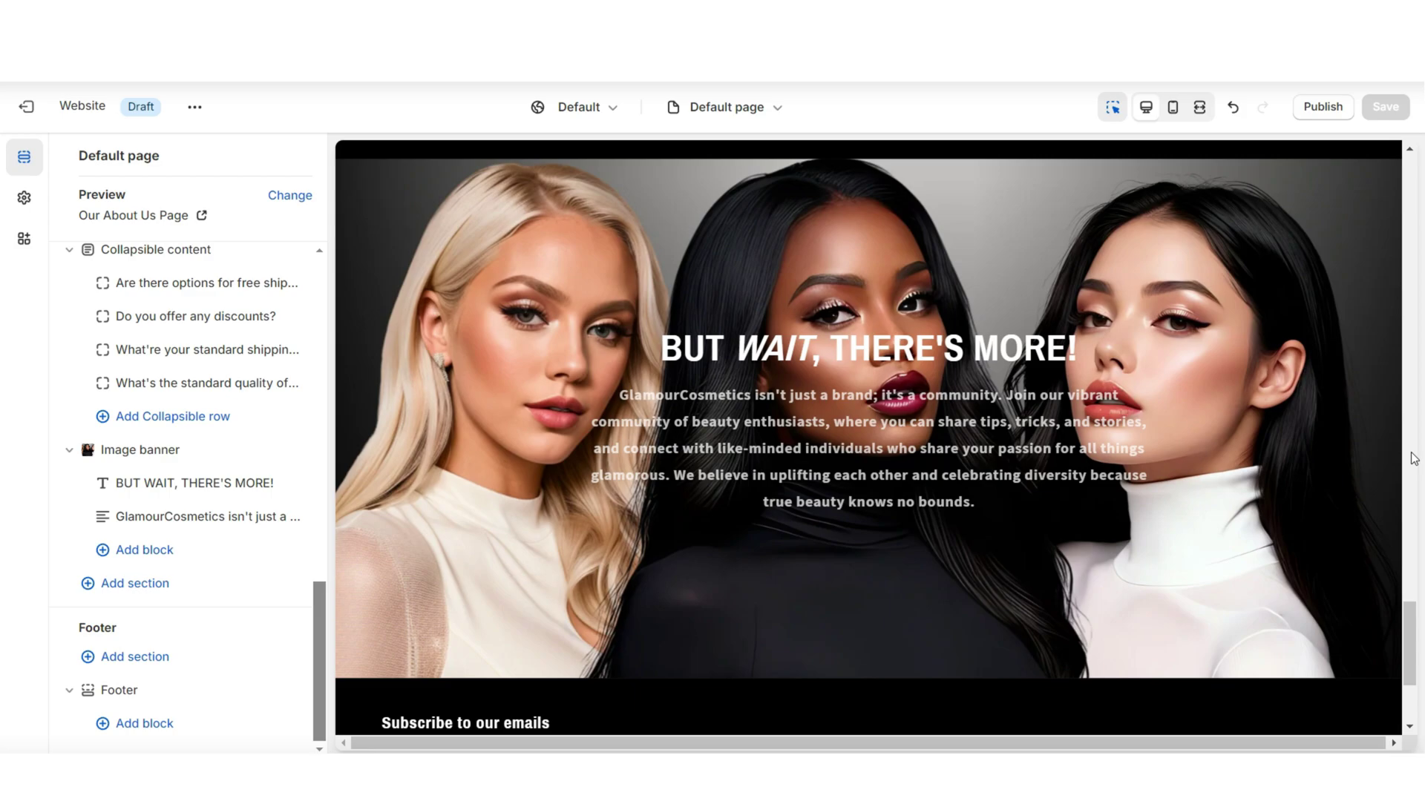
Duplicate the MEET THE TEAM rich text section and place the copy below the closing image banner
click(135, 580)
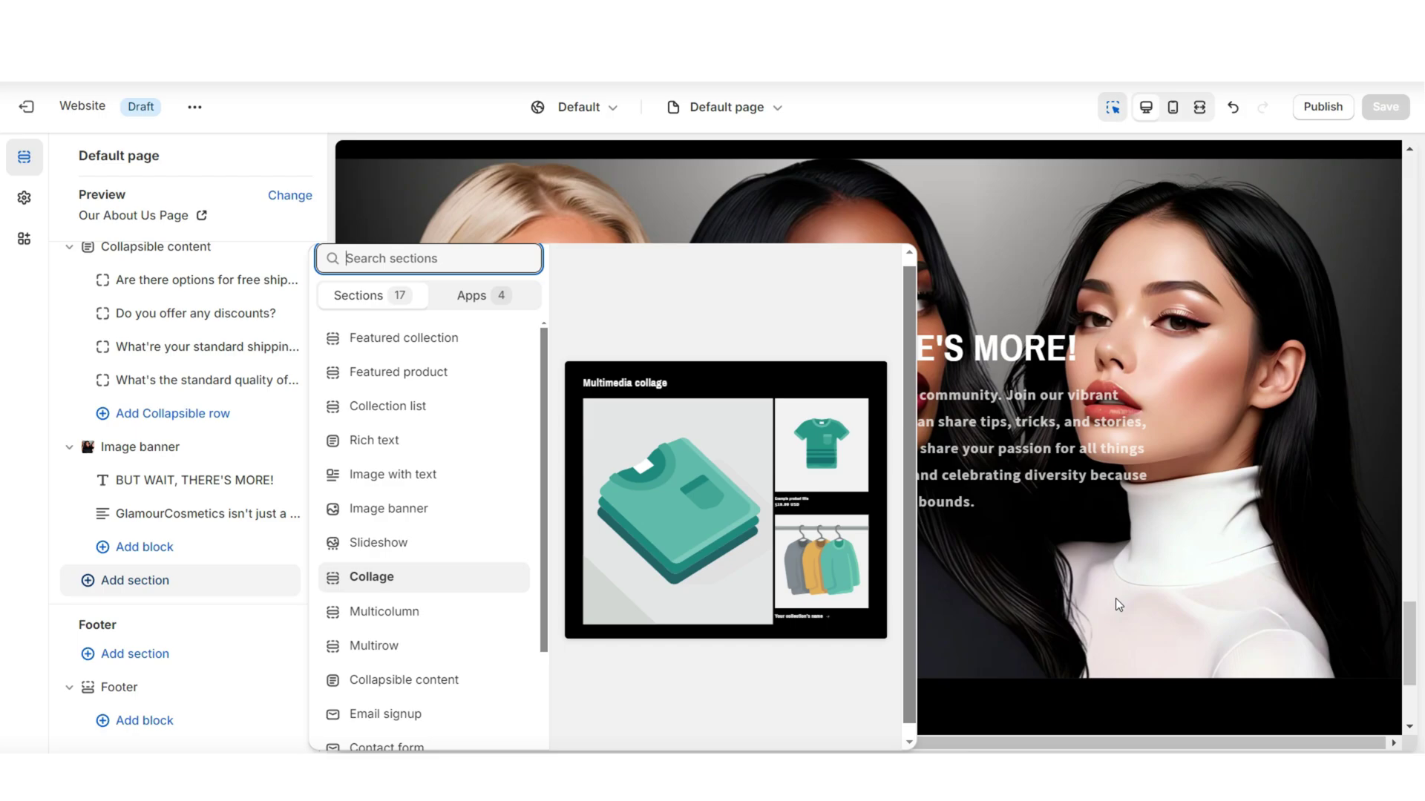
click(1116, 598)
scroll(446, 540, up, 8)
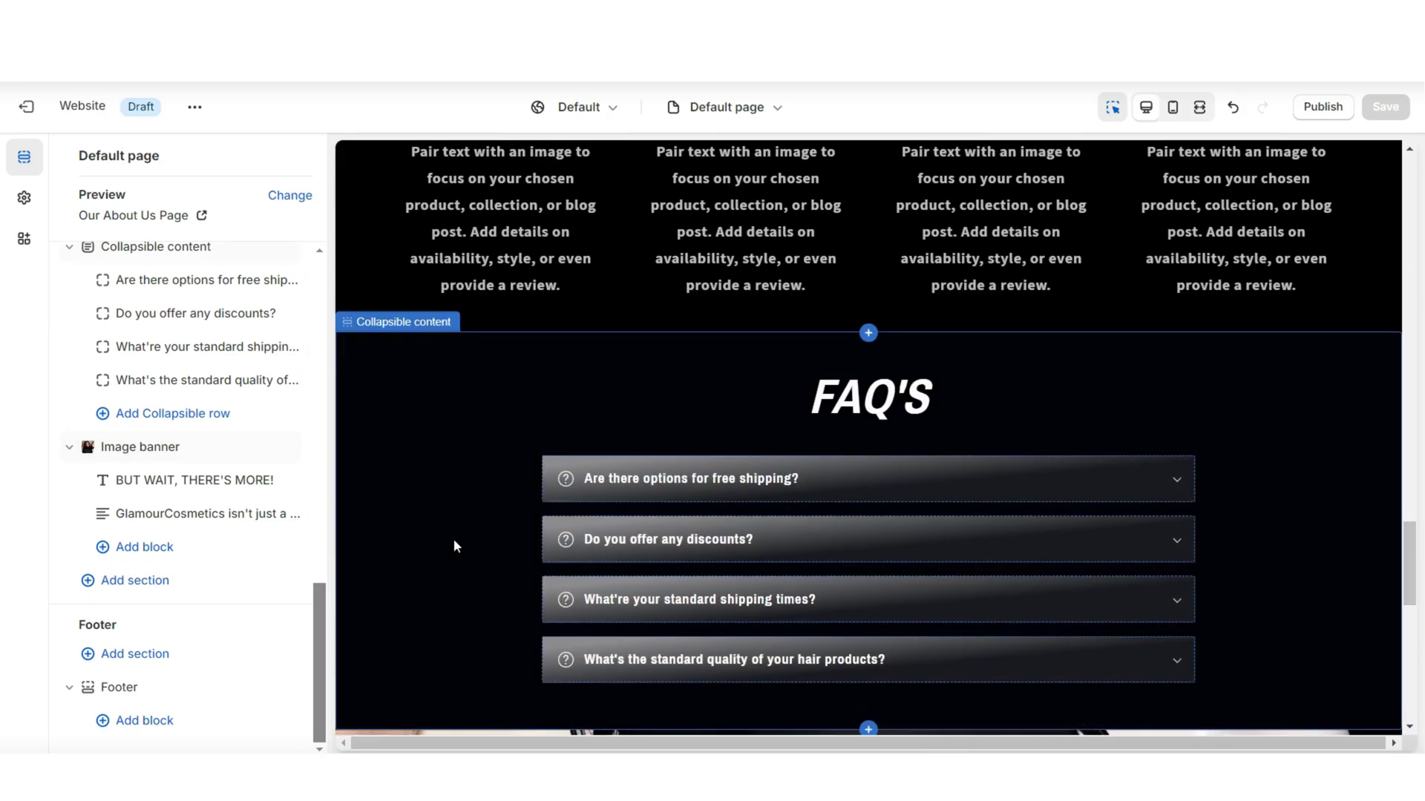
scroll(454, 546, up, 10)
click(428, 493)
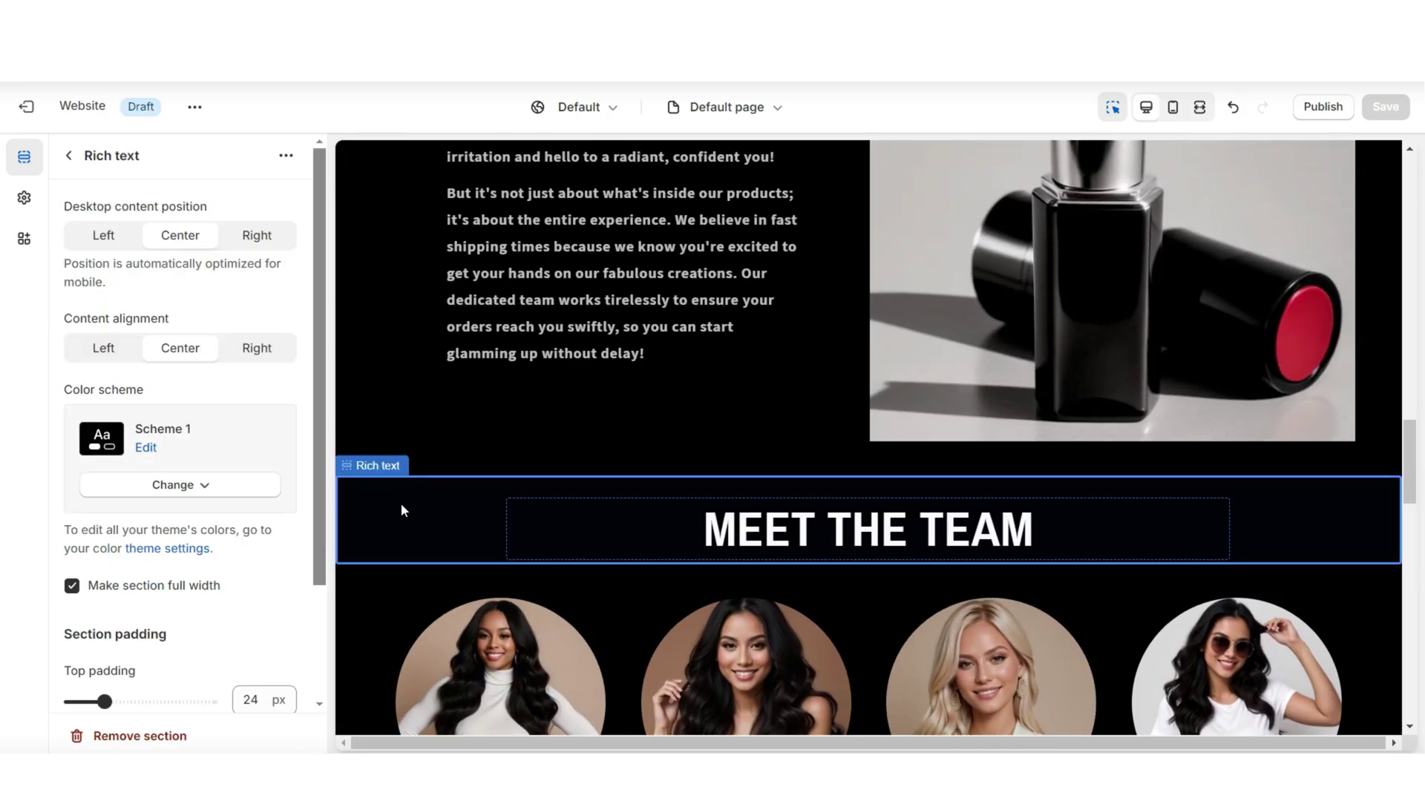
scroll(394, 445, down, 3)
click(286, 155)
click(319, 191)
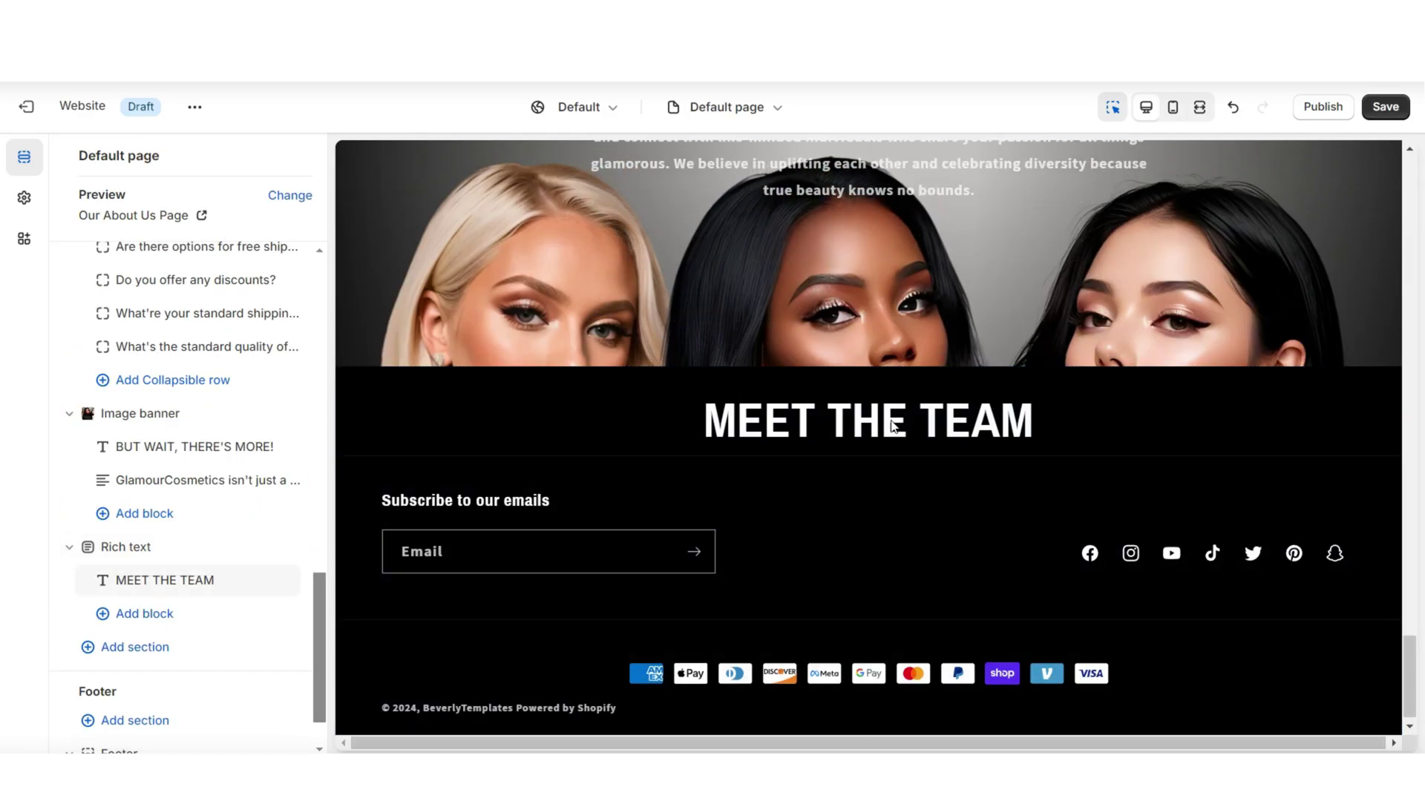
Replace the duplicated section's heading with "HAVE A QUESTION? CONTACT US"
click(891, 427)
triple_click(111, 282)
right_click(111, 297)
click(175, 407)
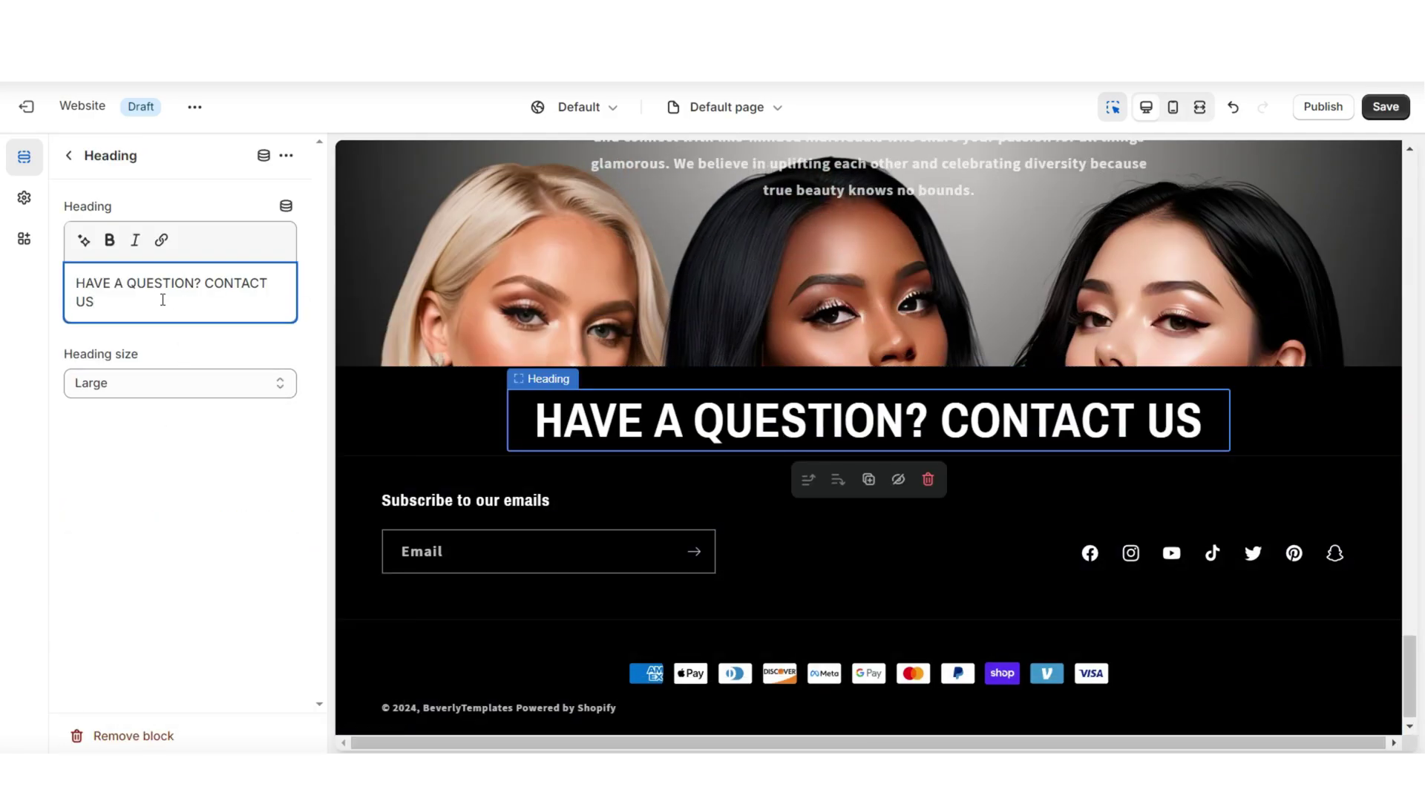
Add a Contact form section below the contact heading and clear its own heading text
click(89, 580)
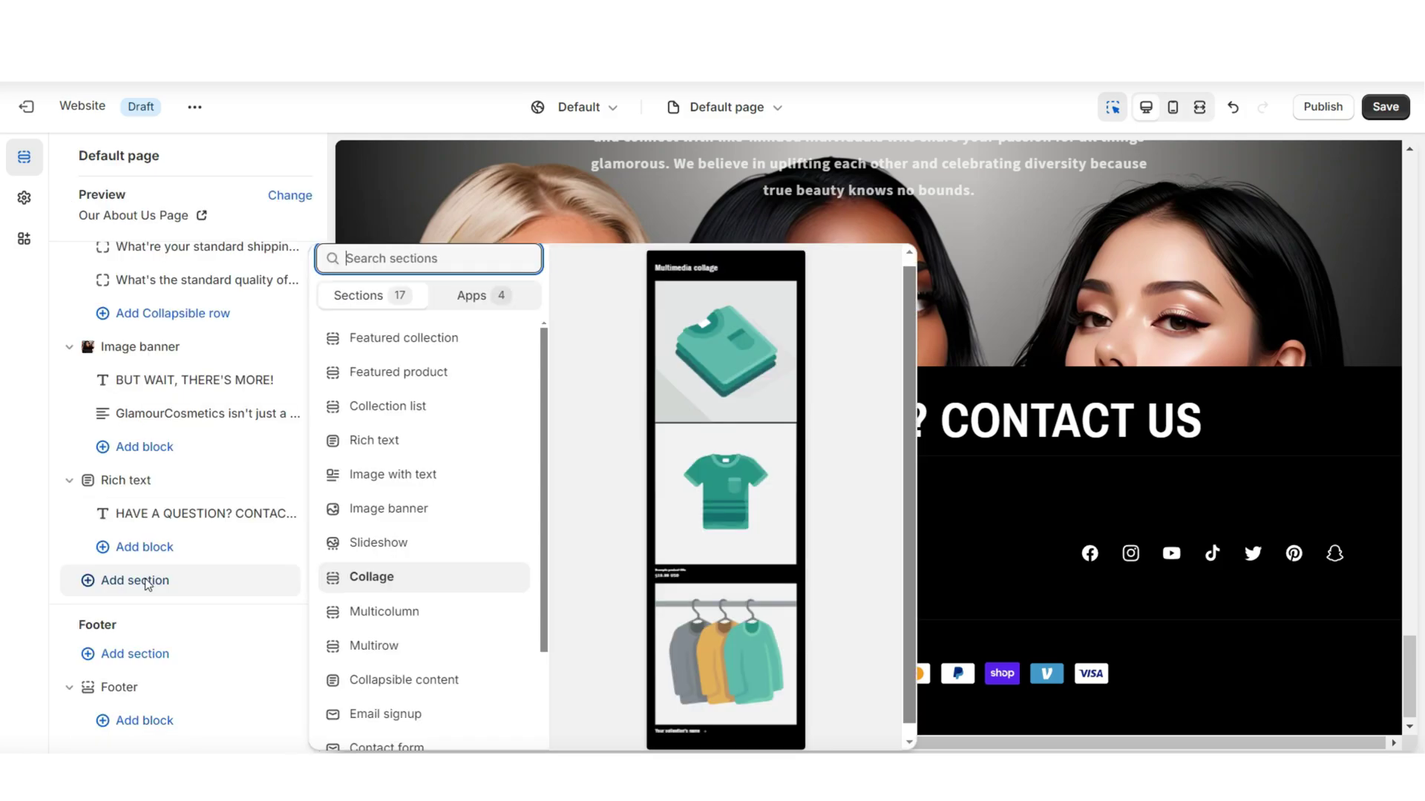
scroll(430, 613, down, 3)
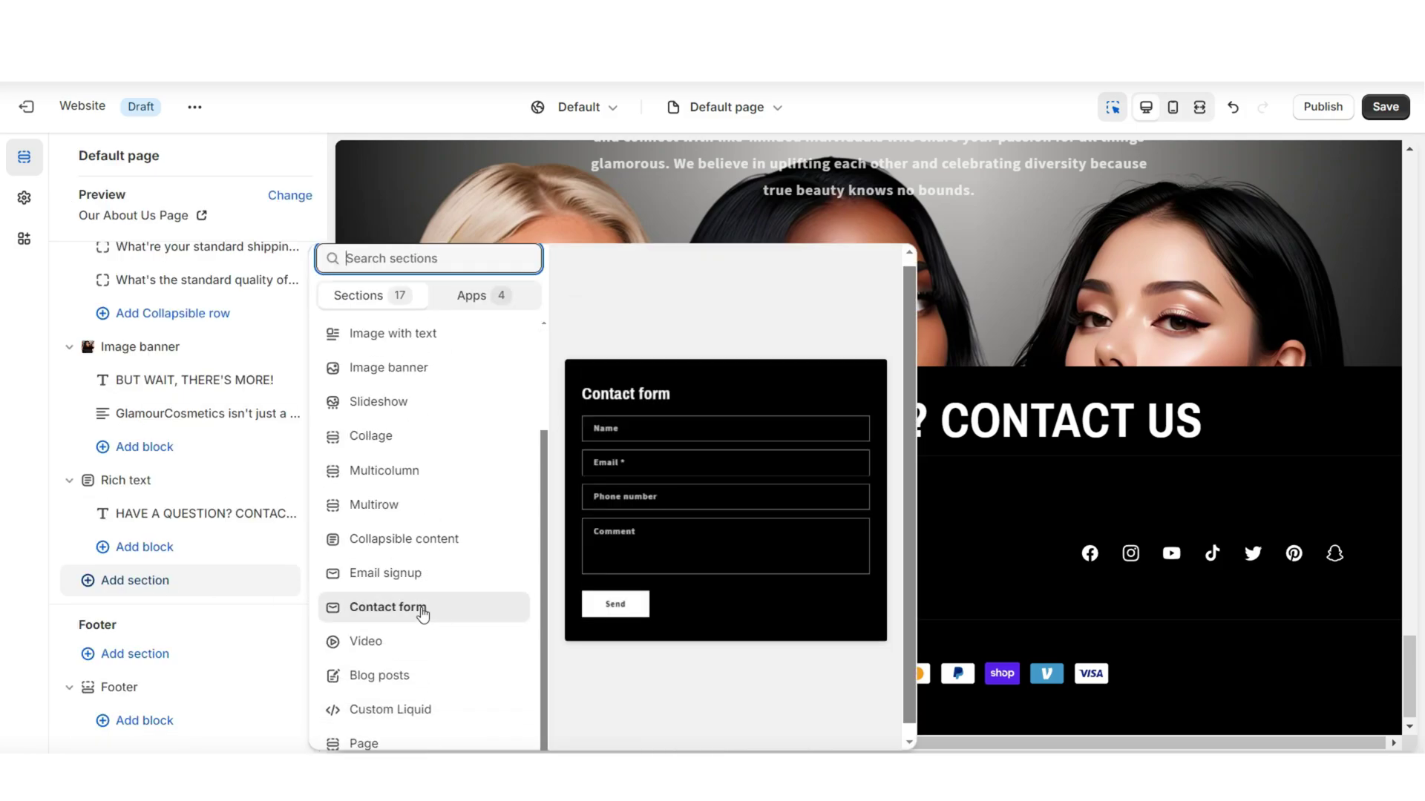
click(423, 612)
triple_click(94, 288)
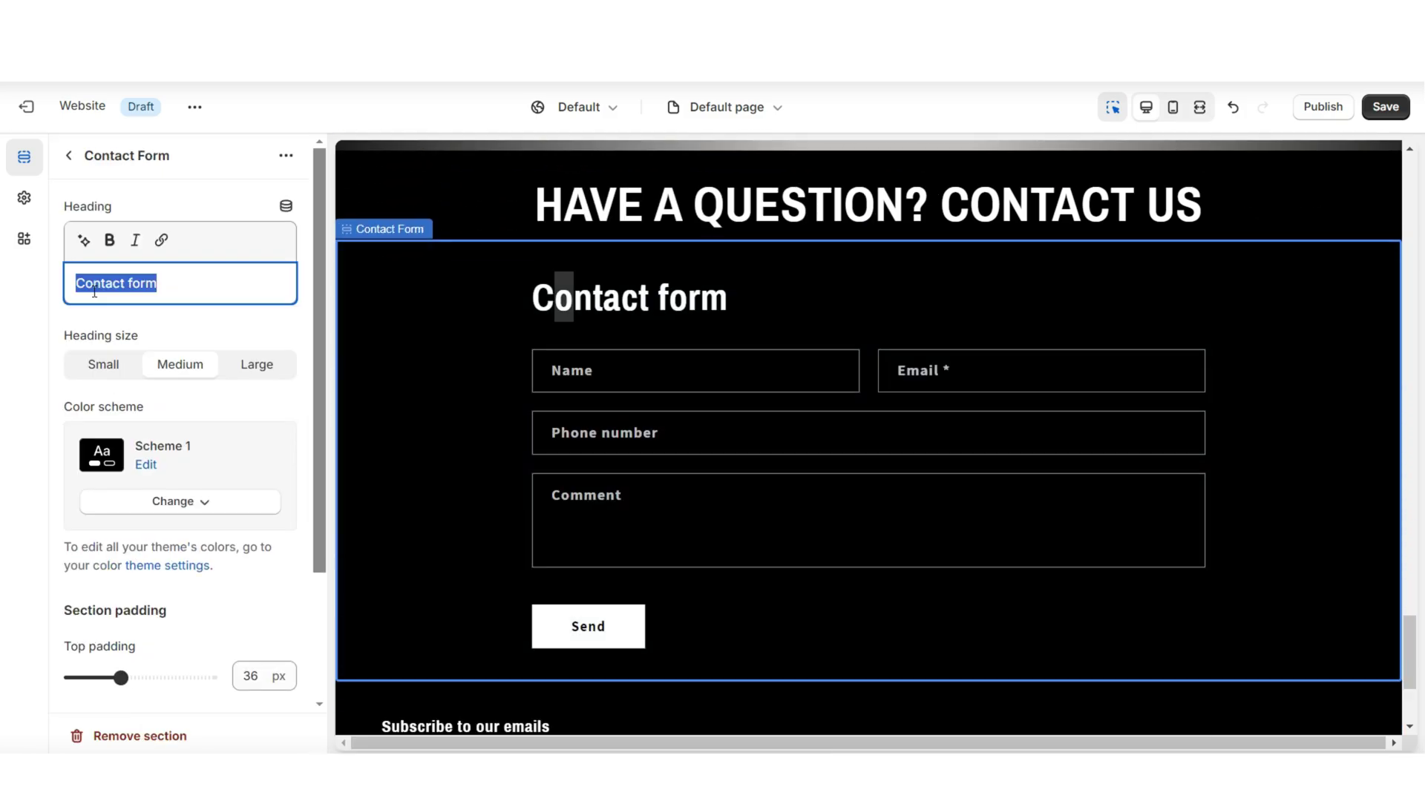
key(BackSpace)
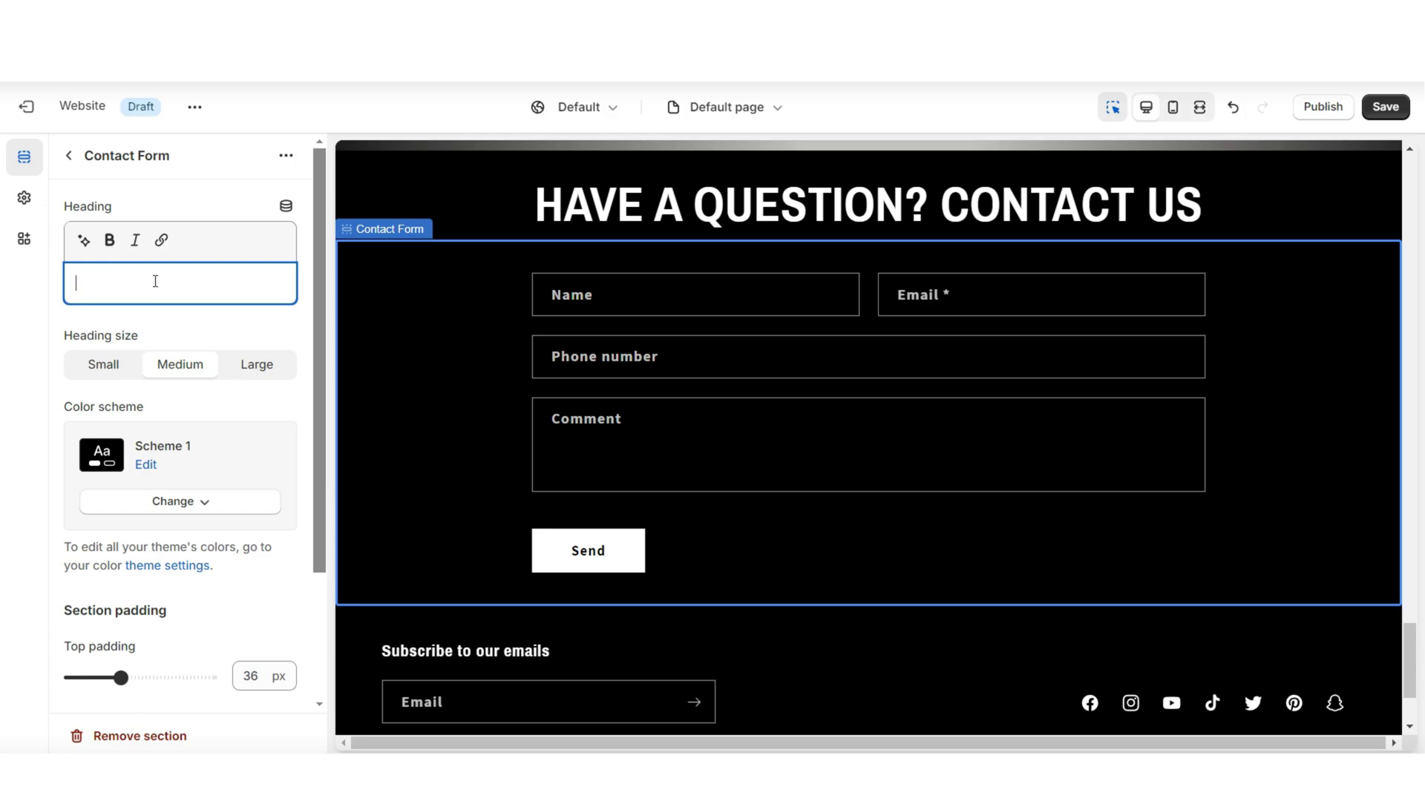
click(180, 501)
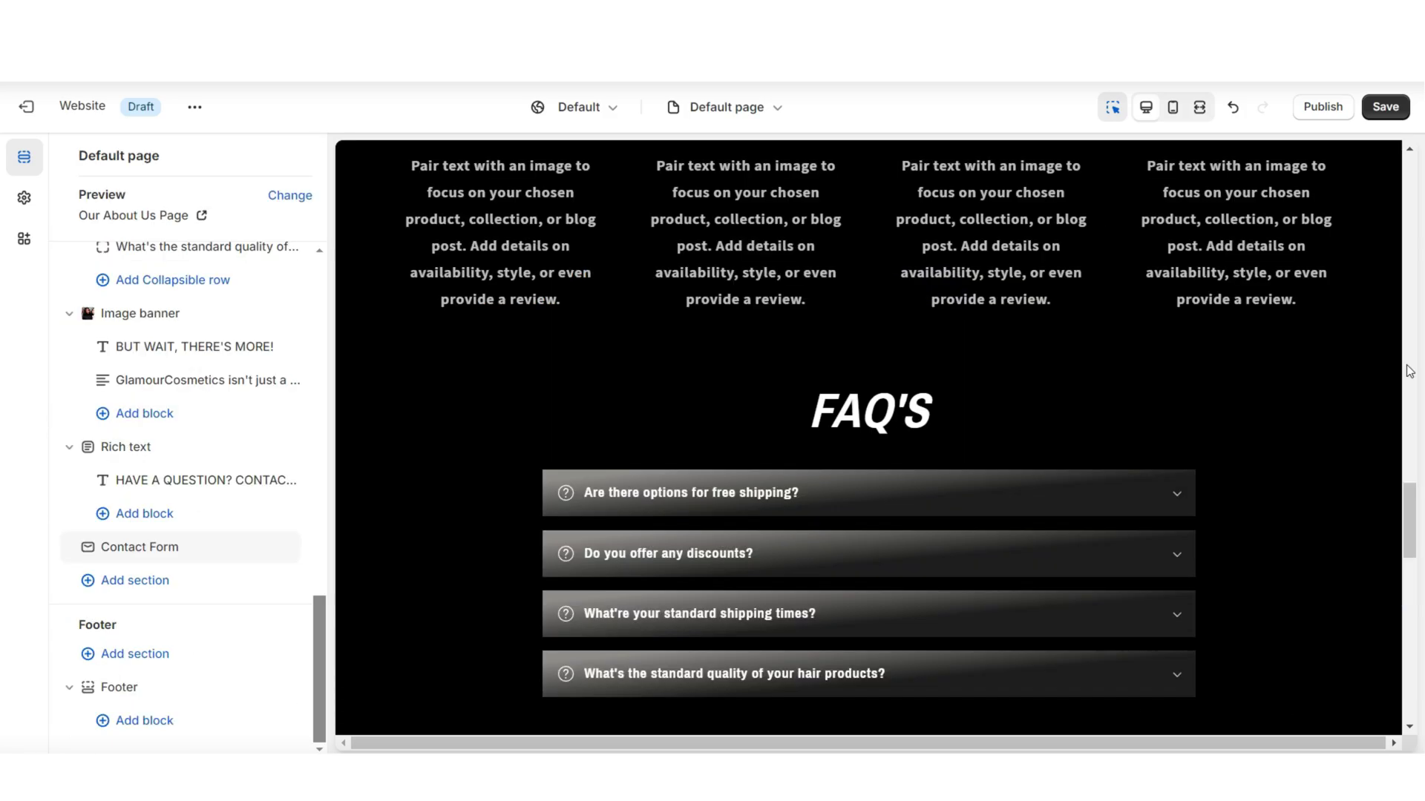
Add another Image banner section below the contact form
scroll(1408, 369, down, 8)
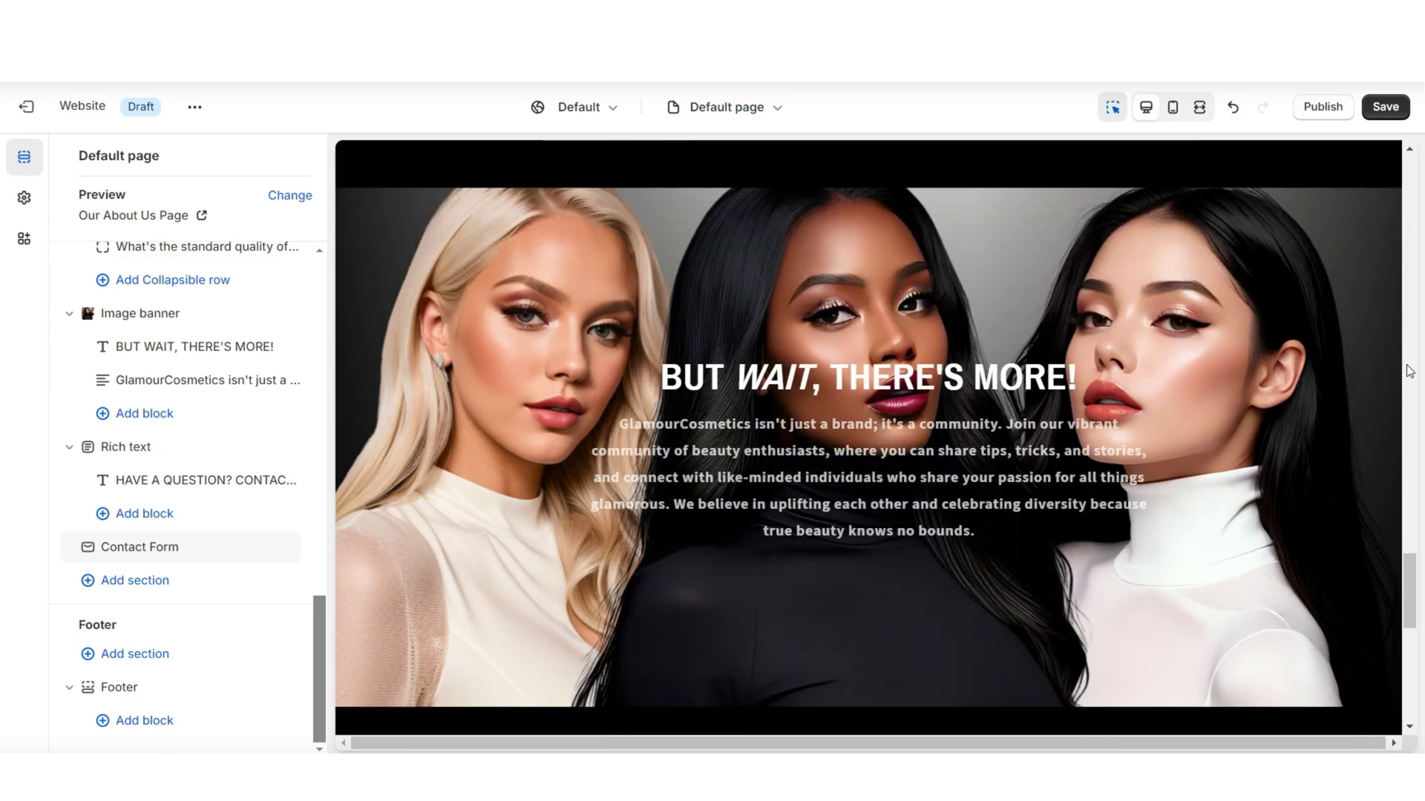
scroll(1408, 370, up, 3)
scroll(1407, 369, down, 8)
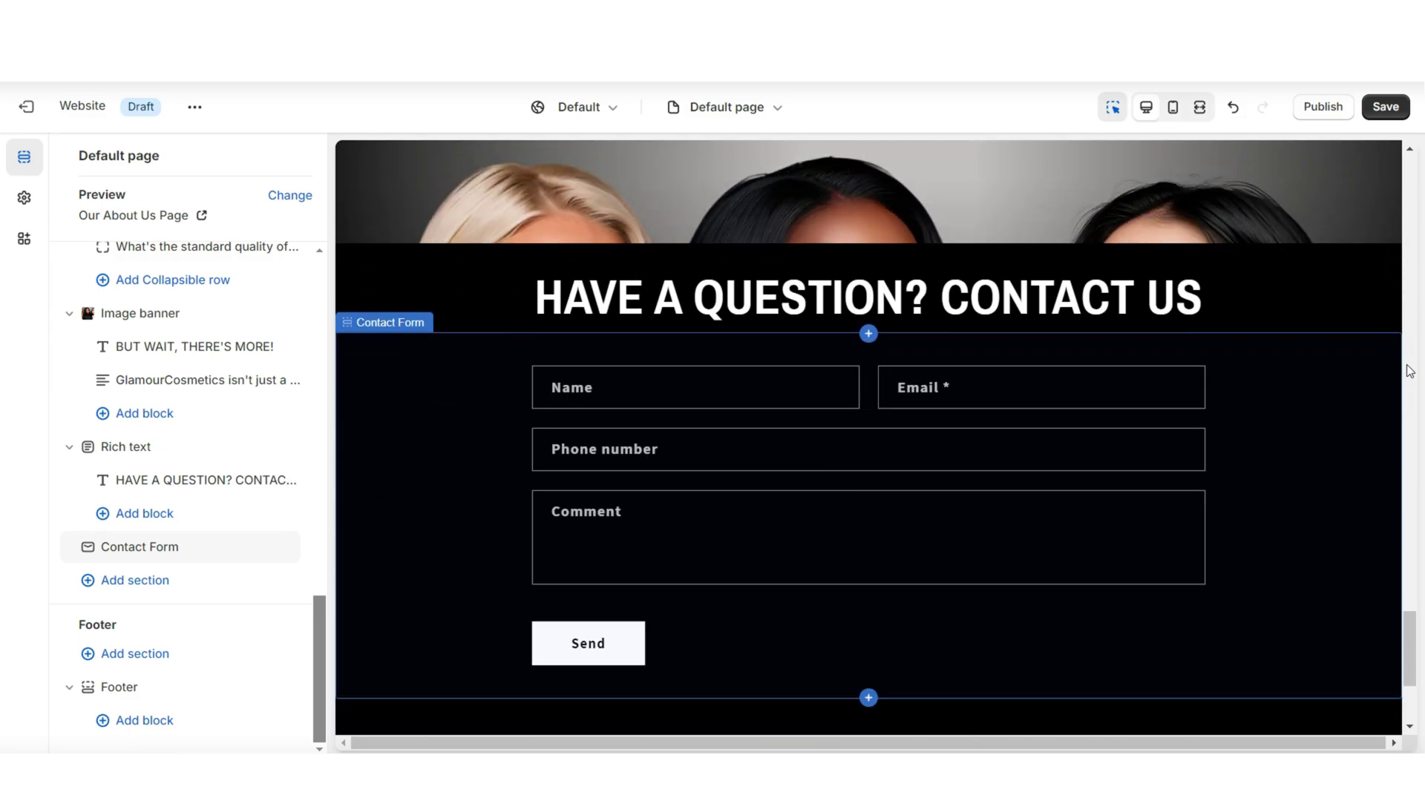
scroll(1409, 371, down, 2)
scroll(1410, 484, up, 8)
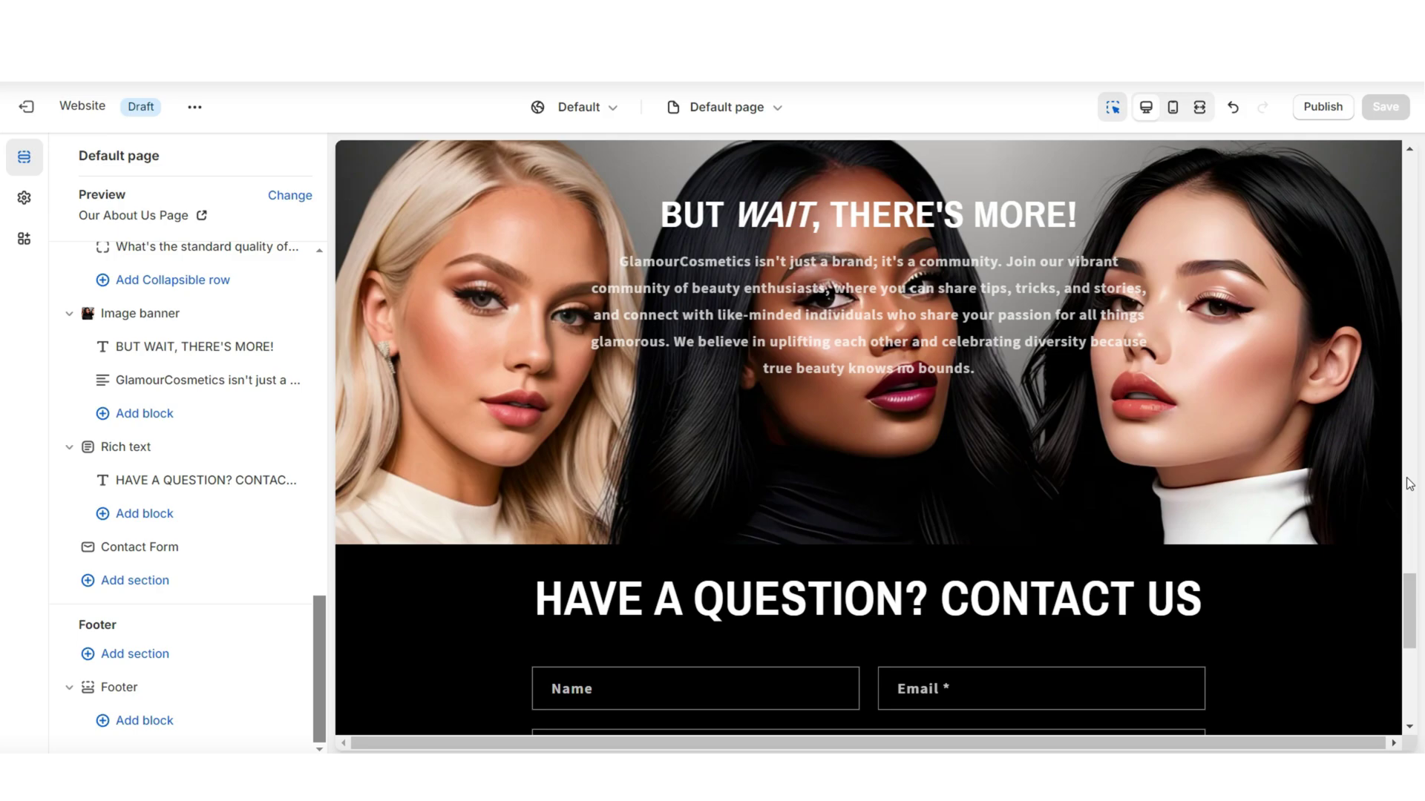
click(112, 580)
scroll(442, 556, up, 2)
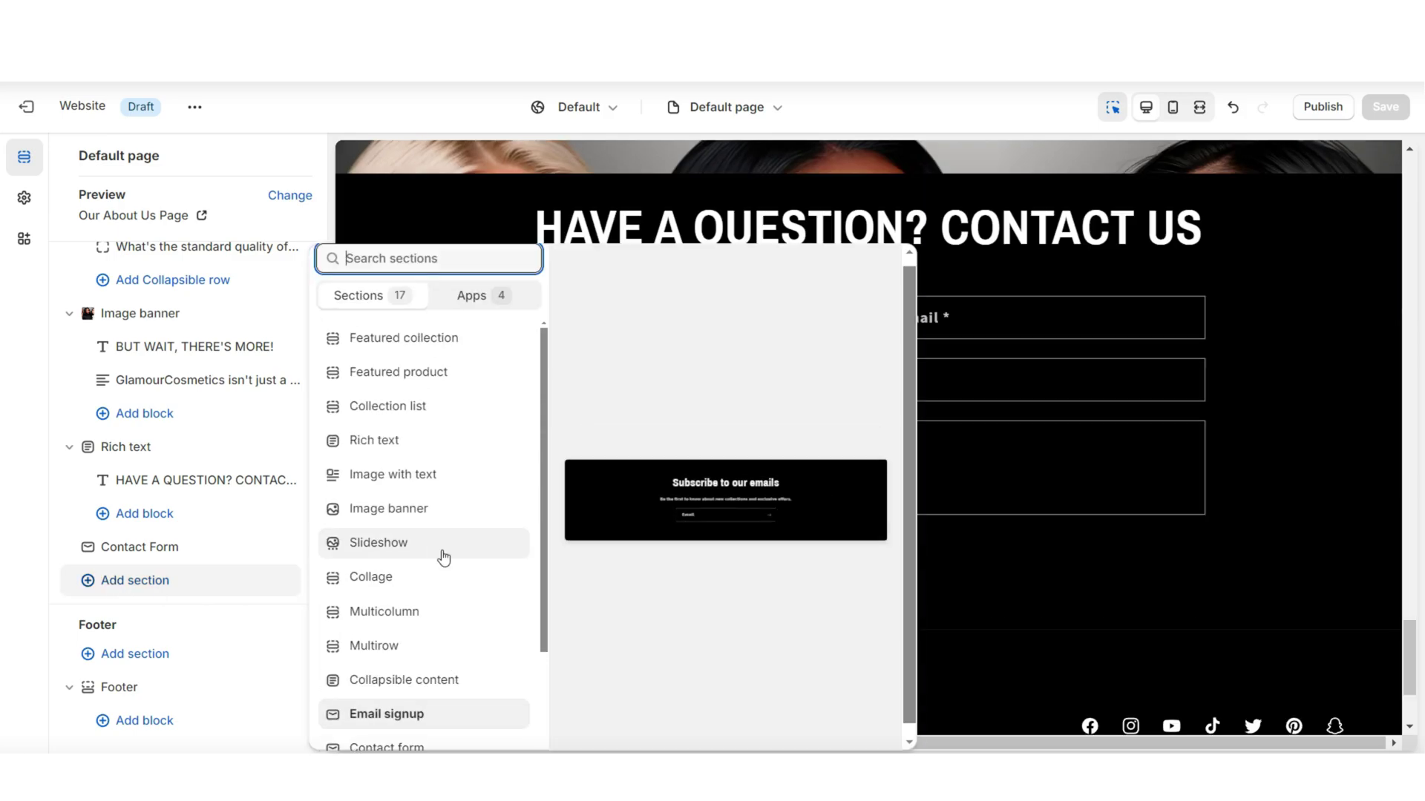
click(435, 520)
Remove the new image banner's Heading and Text blocks and turn off its desktop container
click(642, 402)
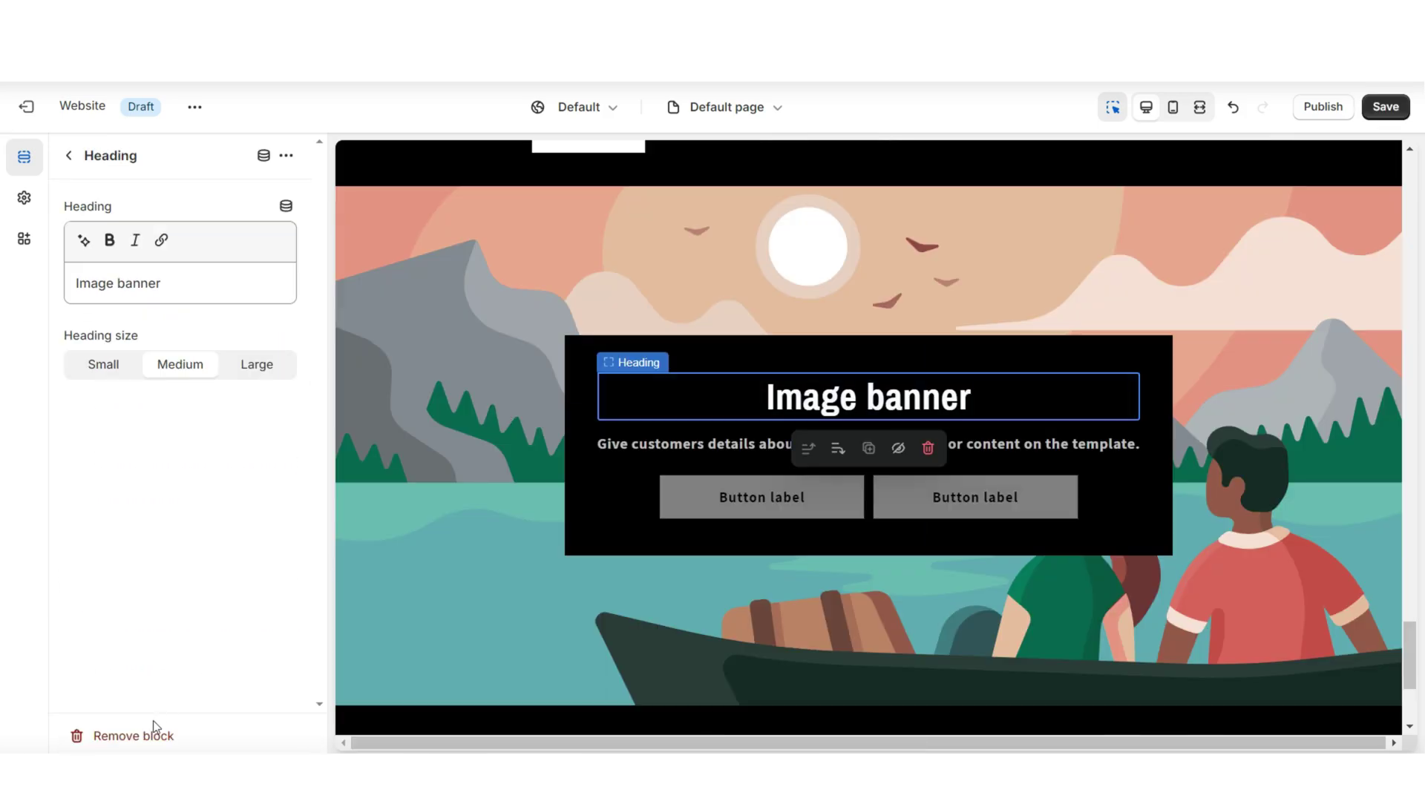
click(134, 735)
click(750, 390)
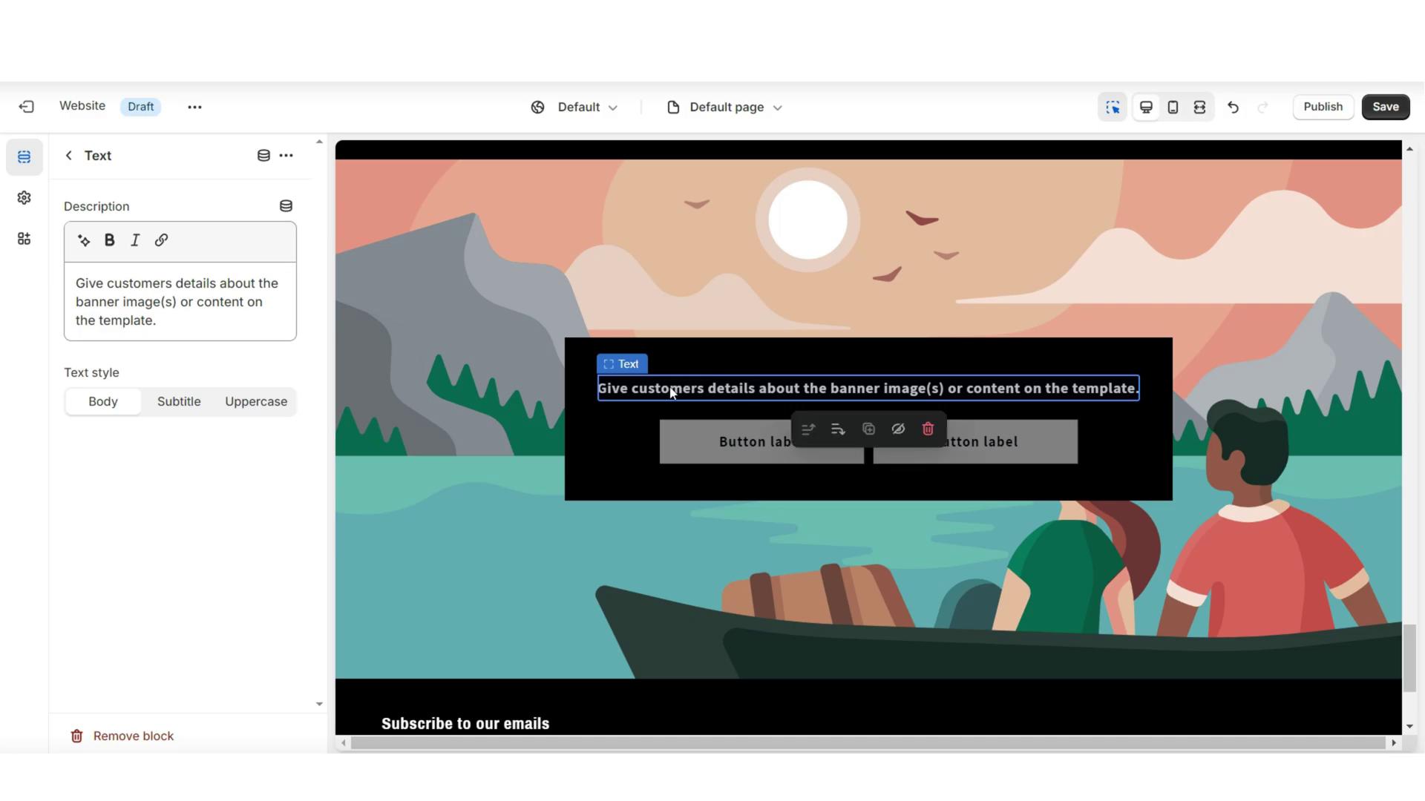
key(Delete)
scroll(232, 453, down, 2)
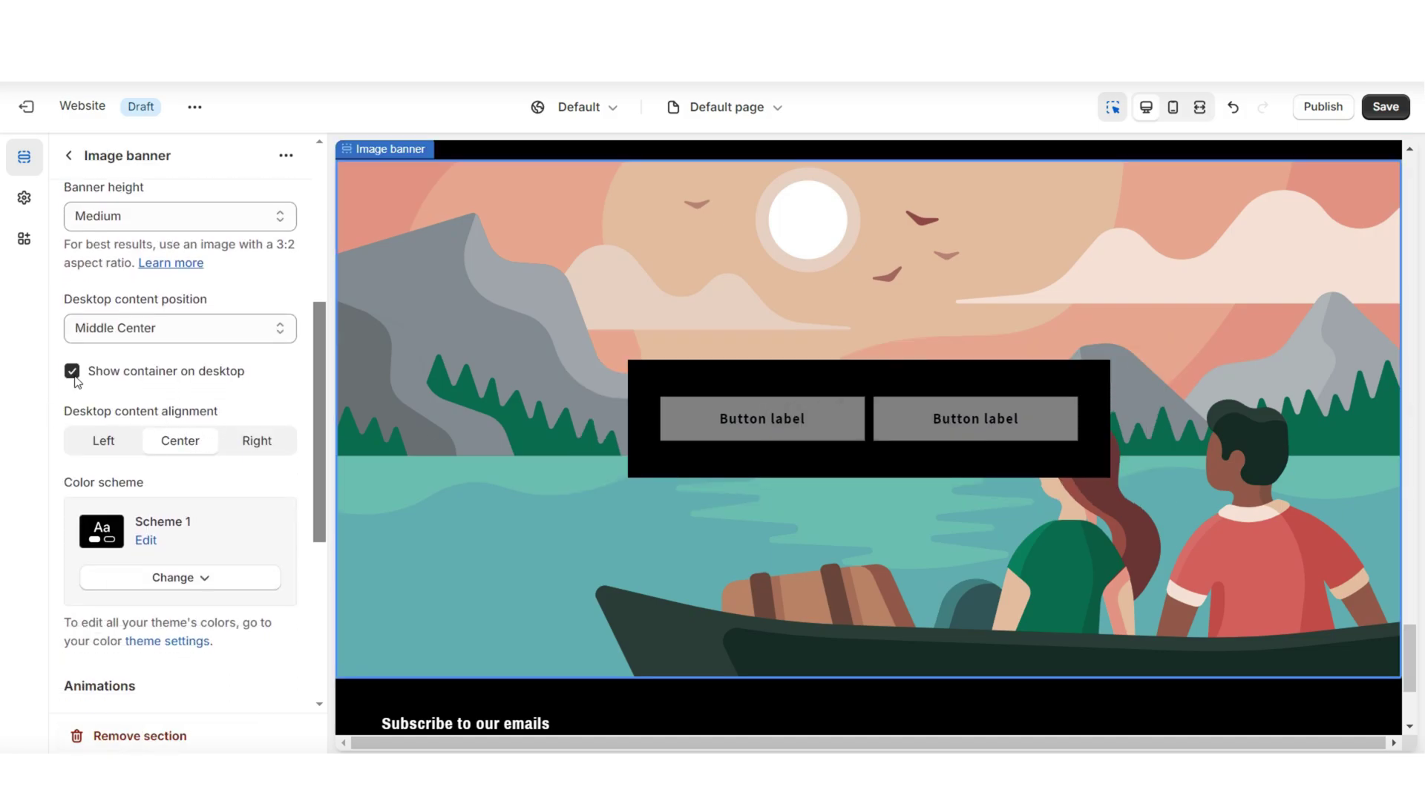
click(72, 371)
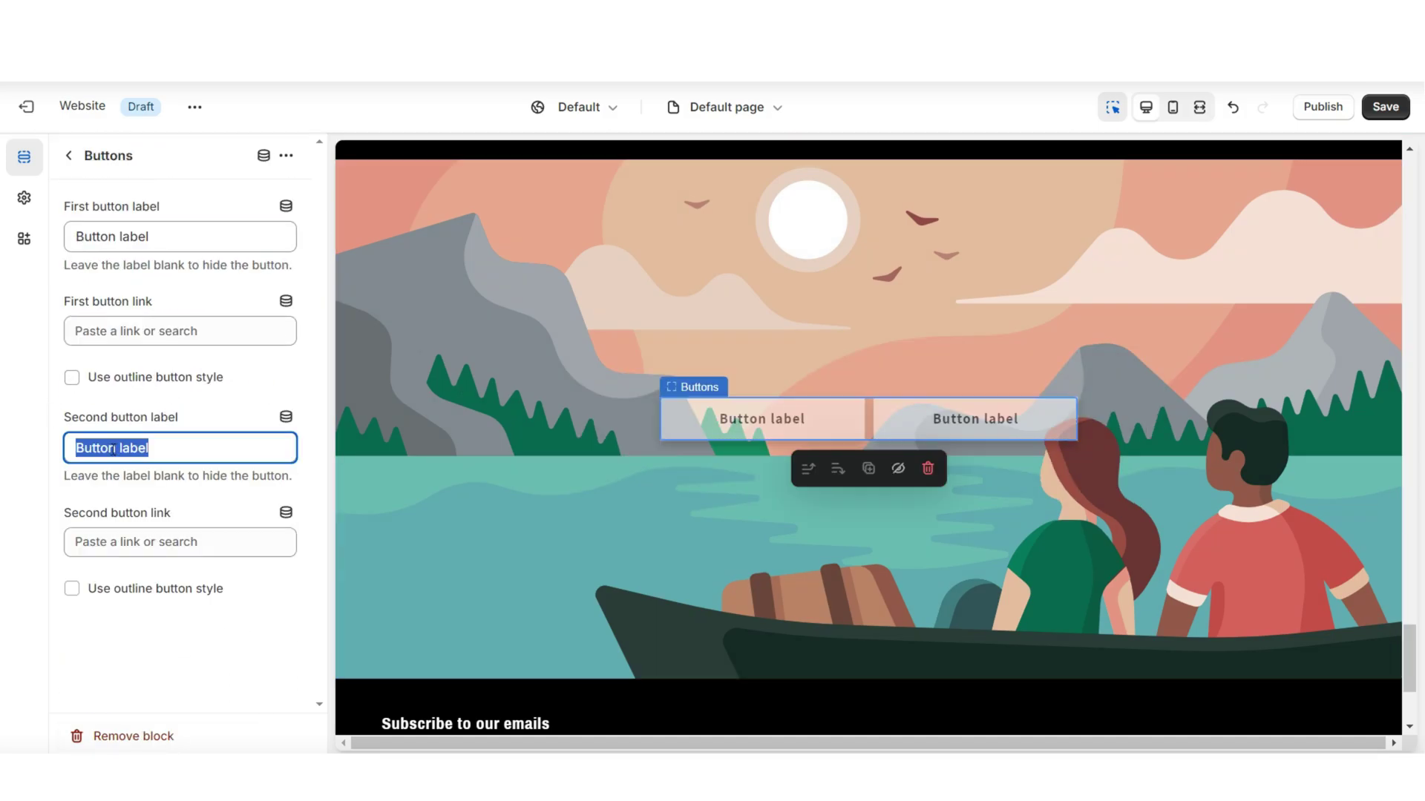
Clear the banner's second button label, label the first button "SHOP NOW" and link it to the products
key(BackSpace)
triple_click(123, 236)
right_click(123, 236)
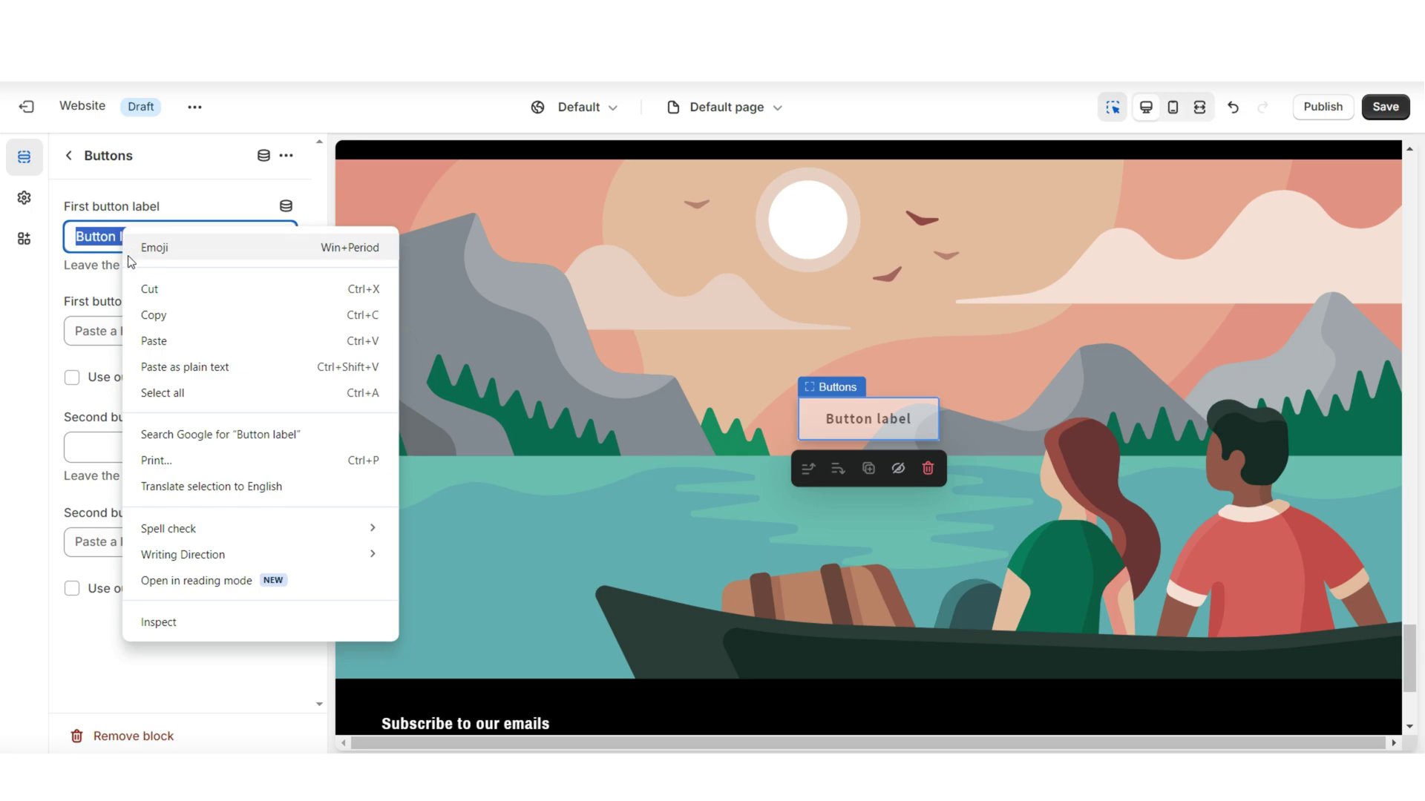
click(169, 349)
click(74, 331)
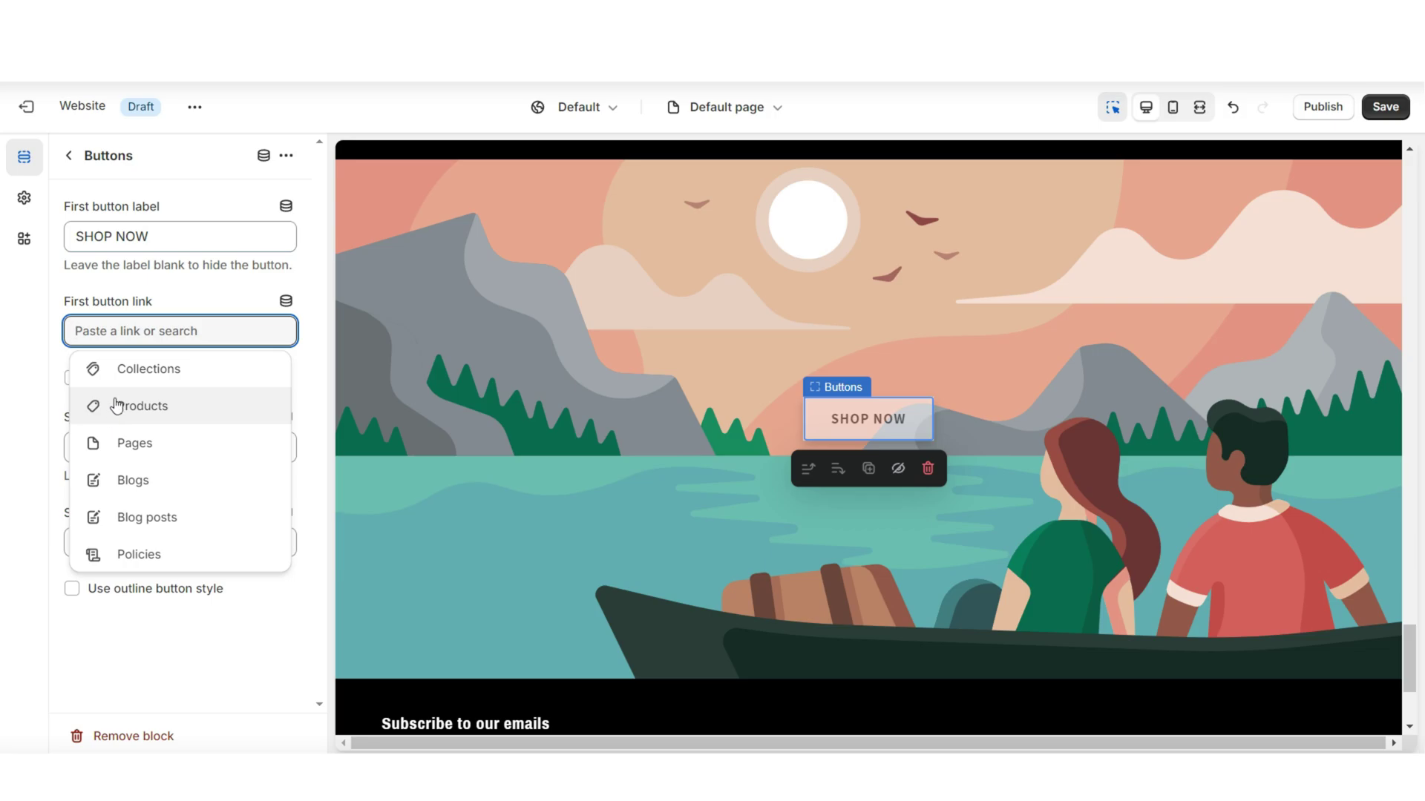
click(340, 401)
Set the new banner's desktop content position to Bottom Center and show the page in full-screen view
scroll(95, 445, down, 5)
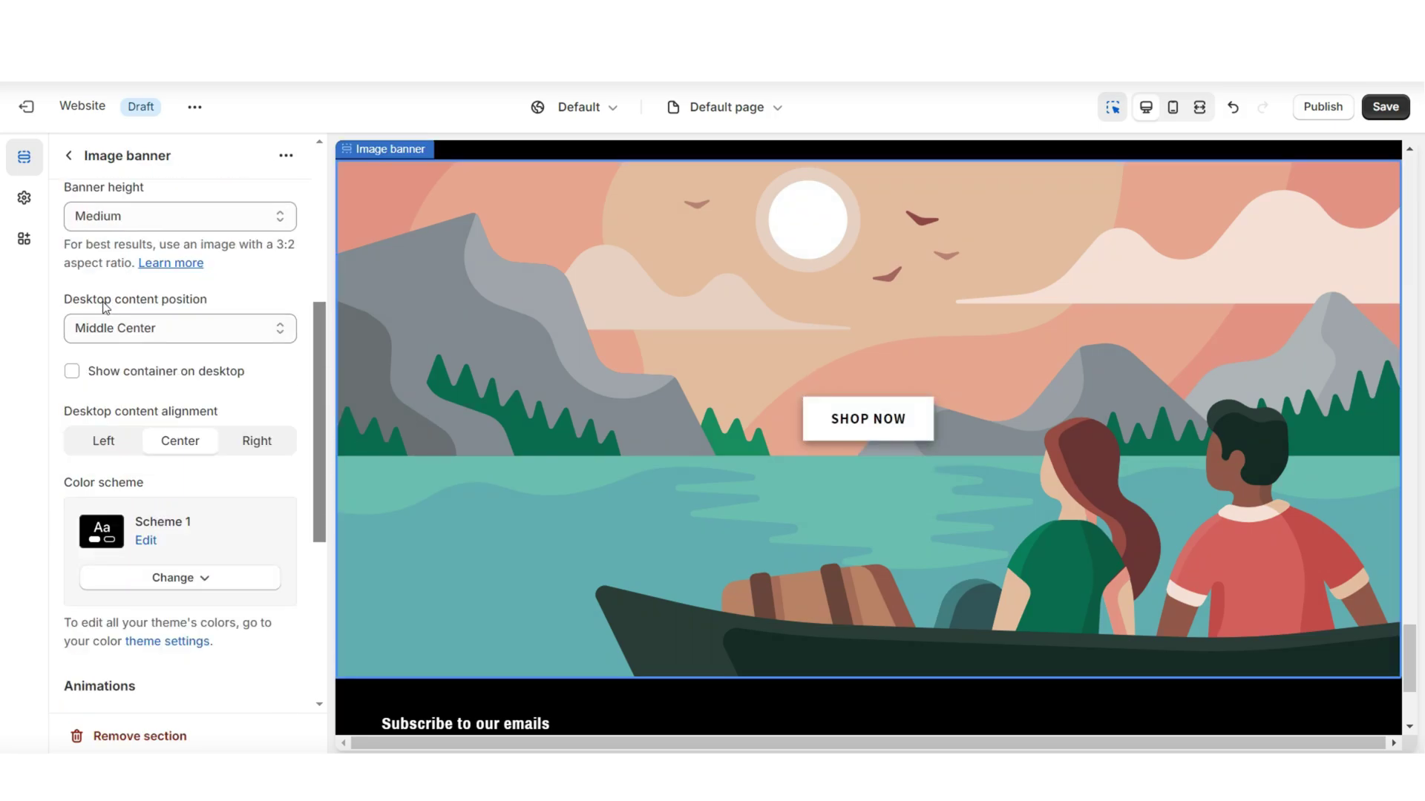
click(121, 328)
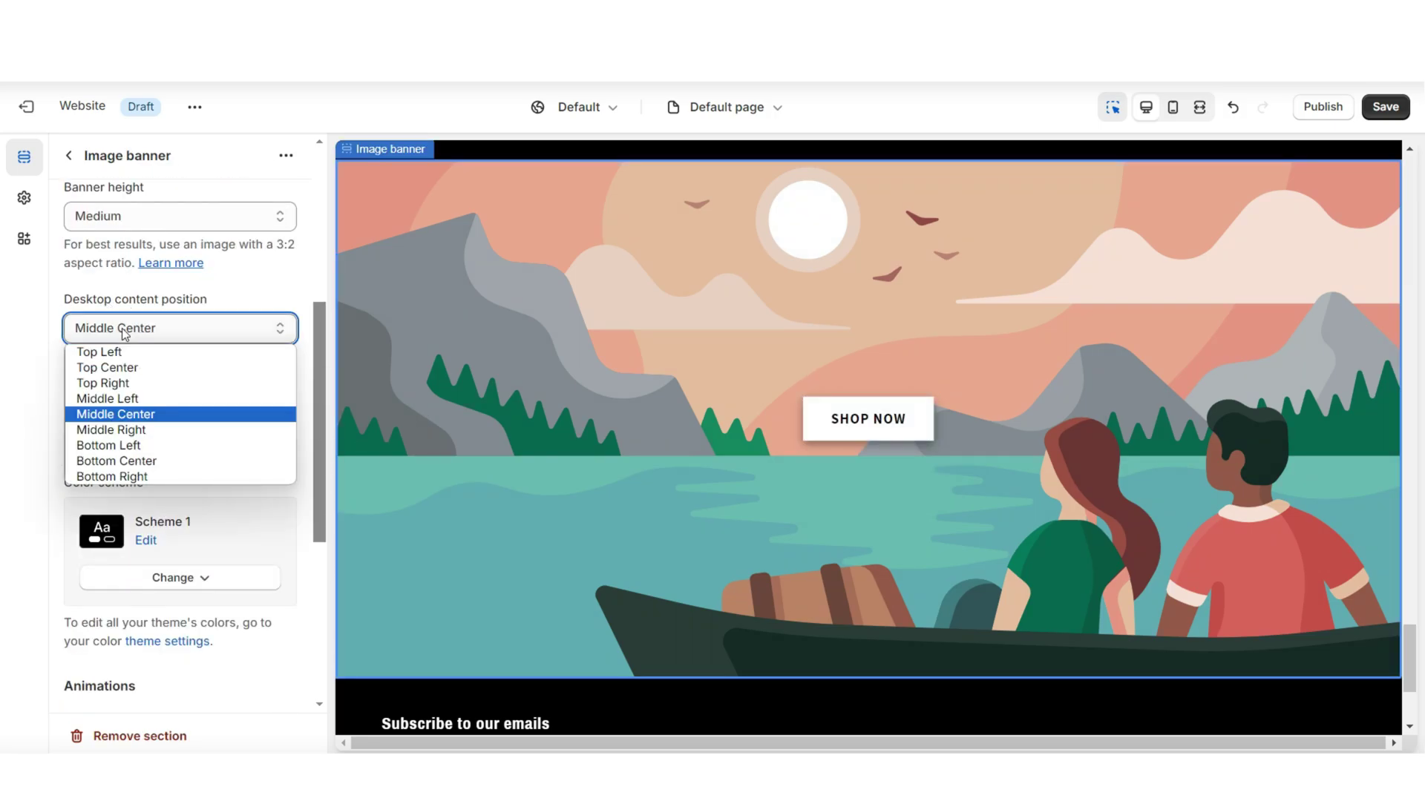
click(121, 463)
click(1200, 107)
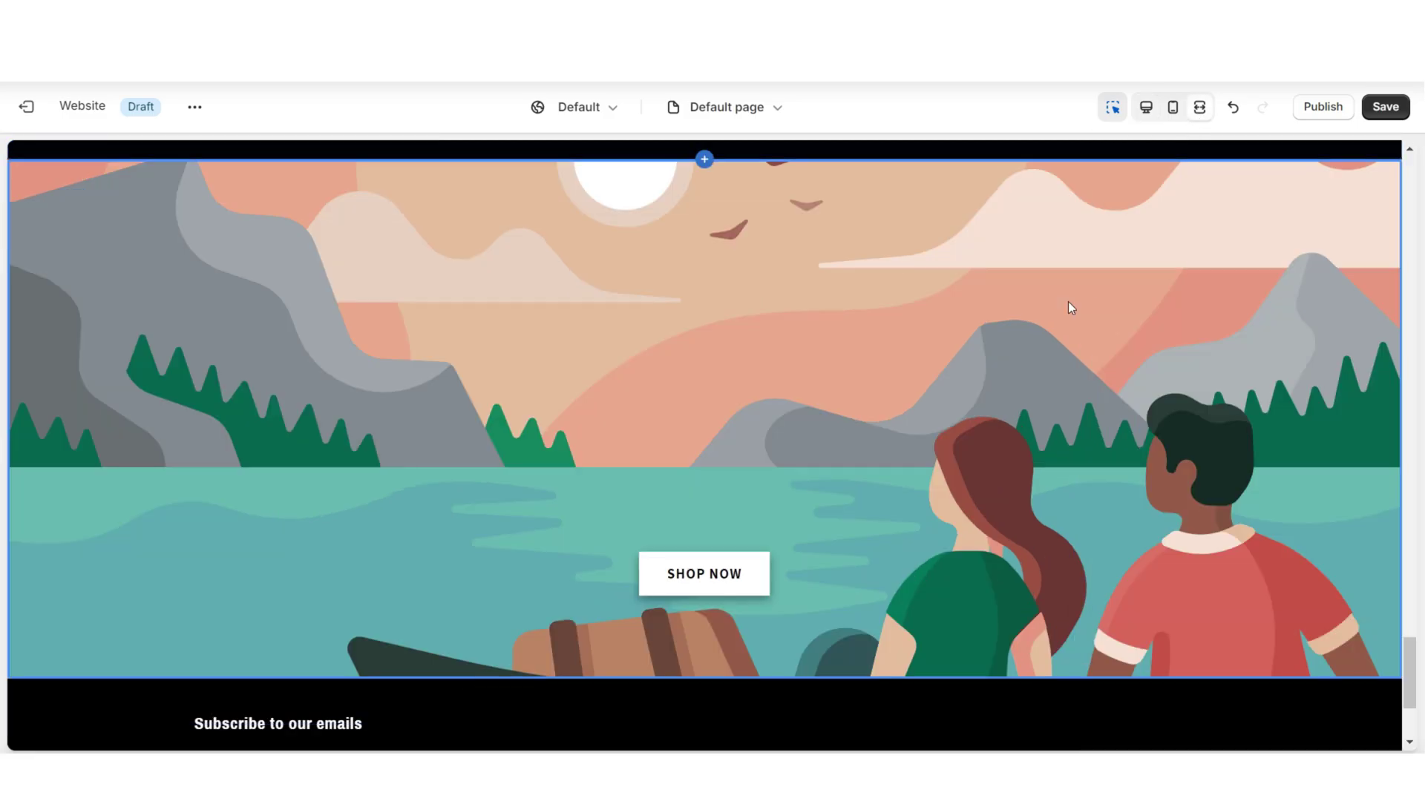
scroll(772, 393, down, 2)
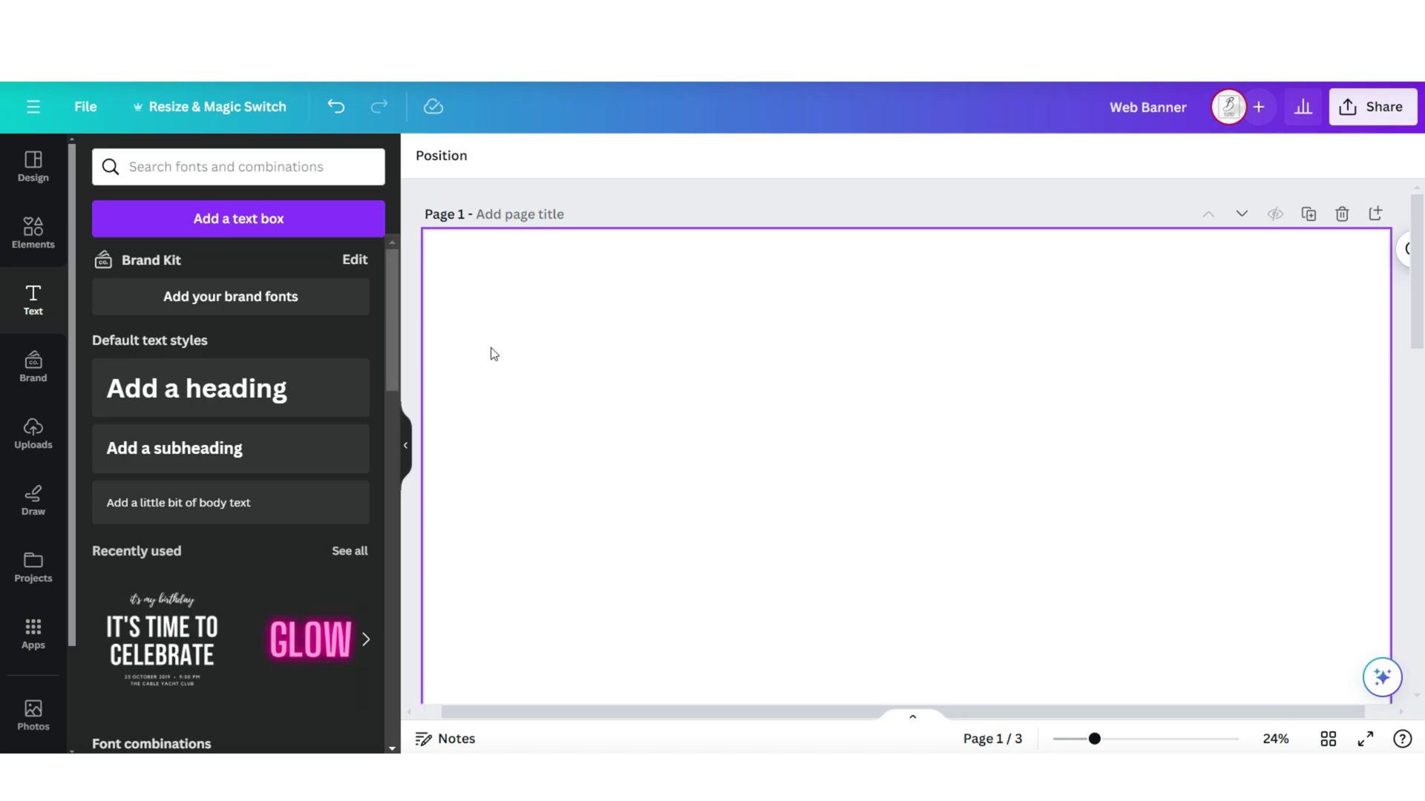
Switch to the Web Banner design in Canva and add a three-column grid with spacing 0 to page 1
click(33, 231)
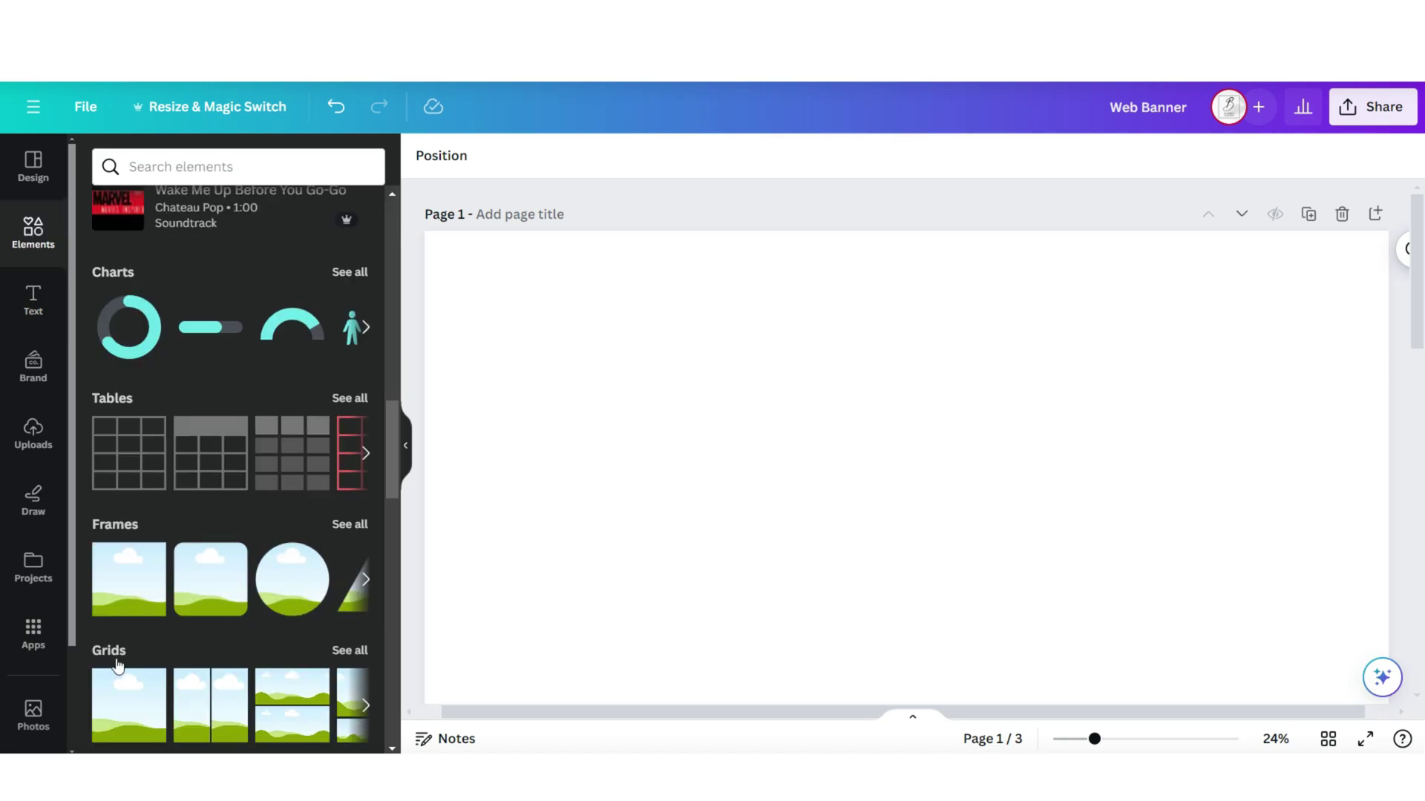
click(353, 652)
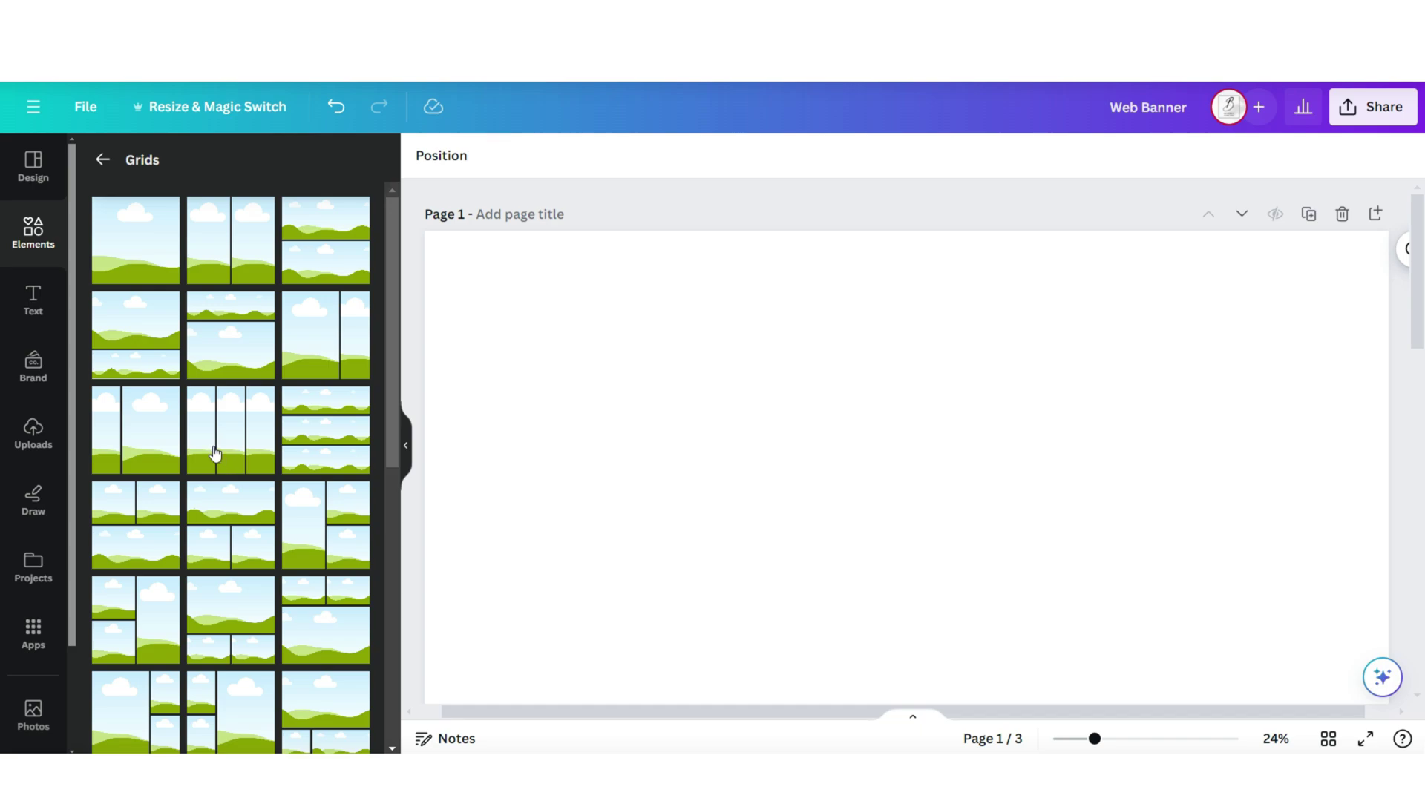
click(215, 453)
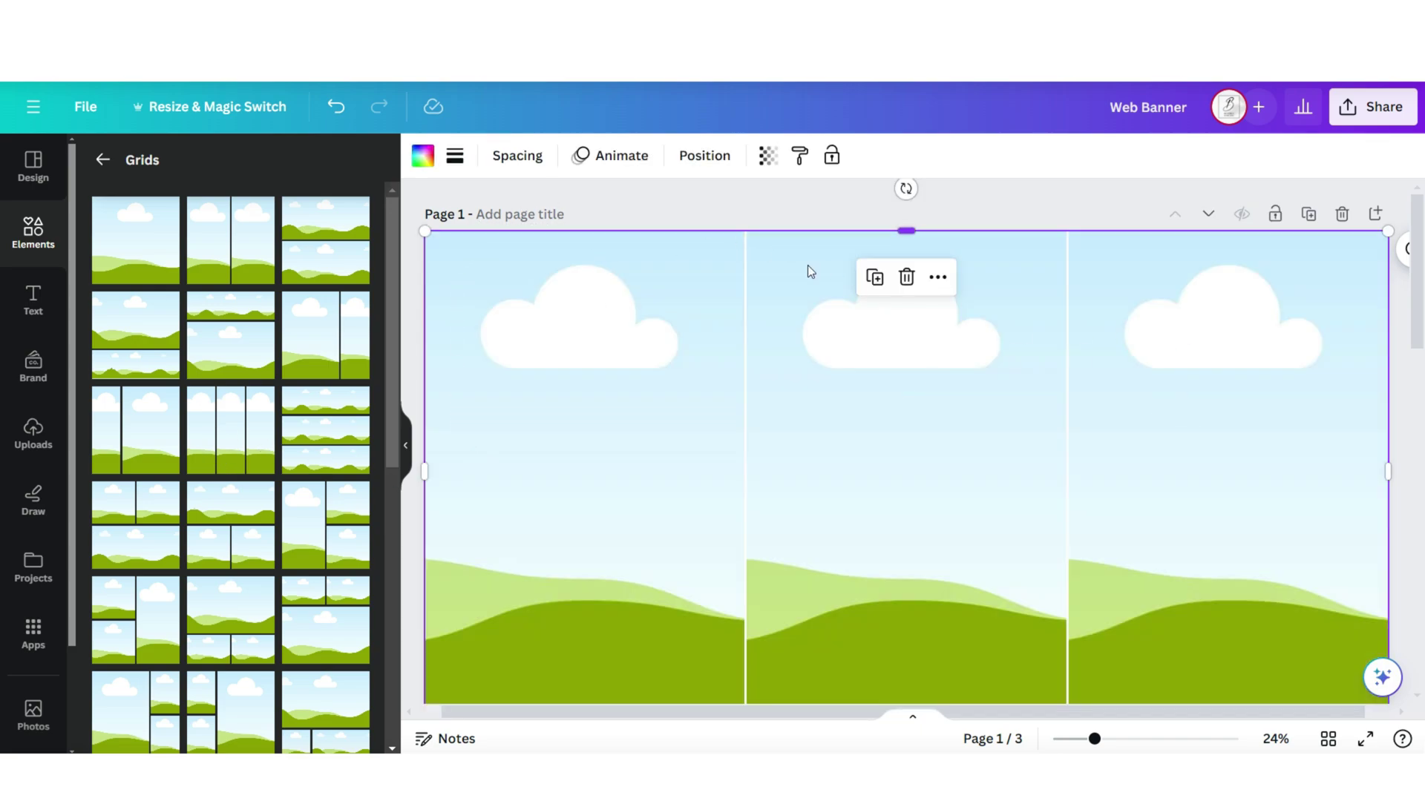
click(517, 155)
mouse_move(519, 236)
mouse_down()
mouse_move(647, 232)
mouse_move(499, 231)
mouse_up()
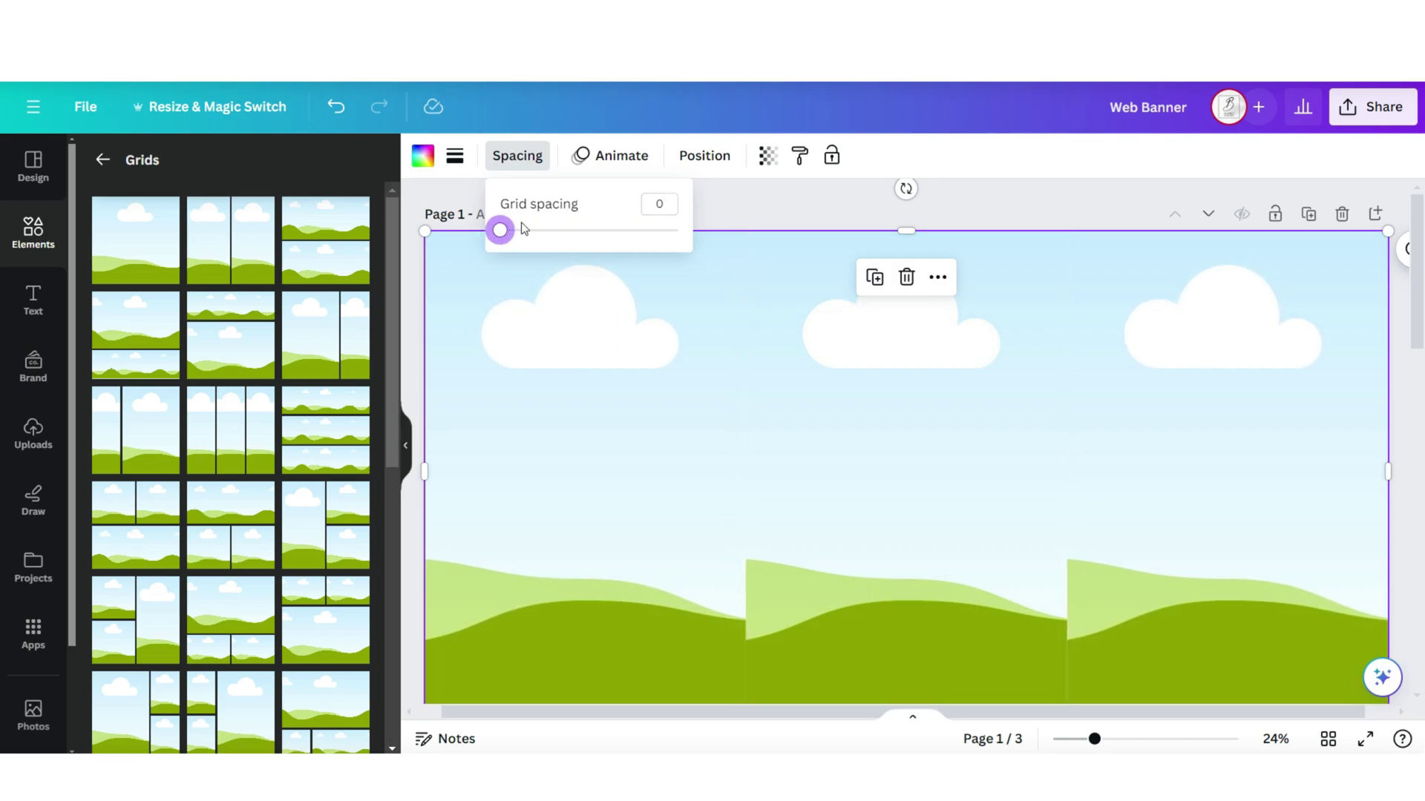
Fill the three grid columns with the uploaded eyeshadow palette, dark-haired model and skincare bottle images
click(44, 435)
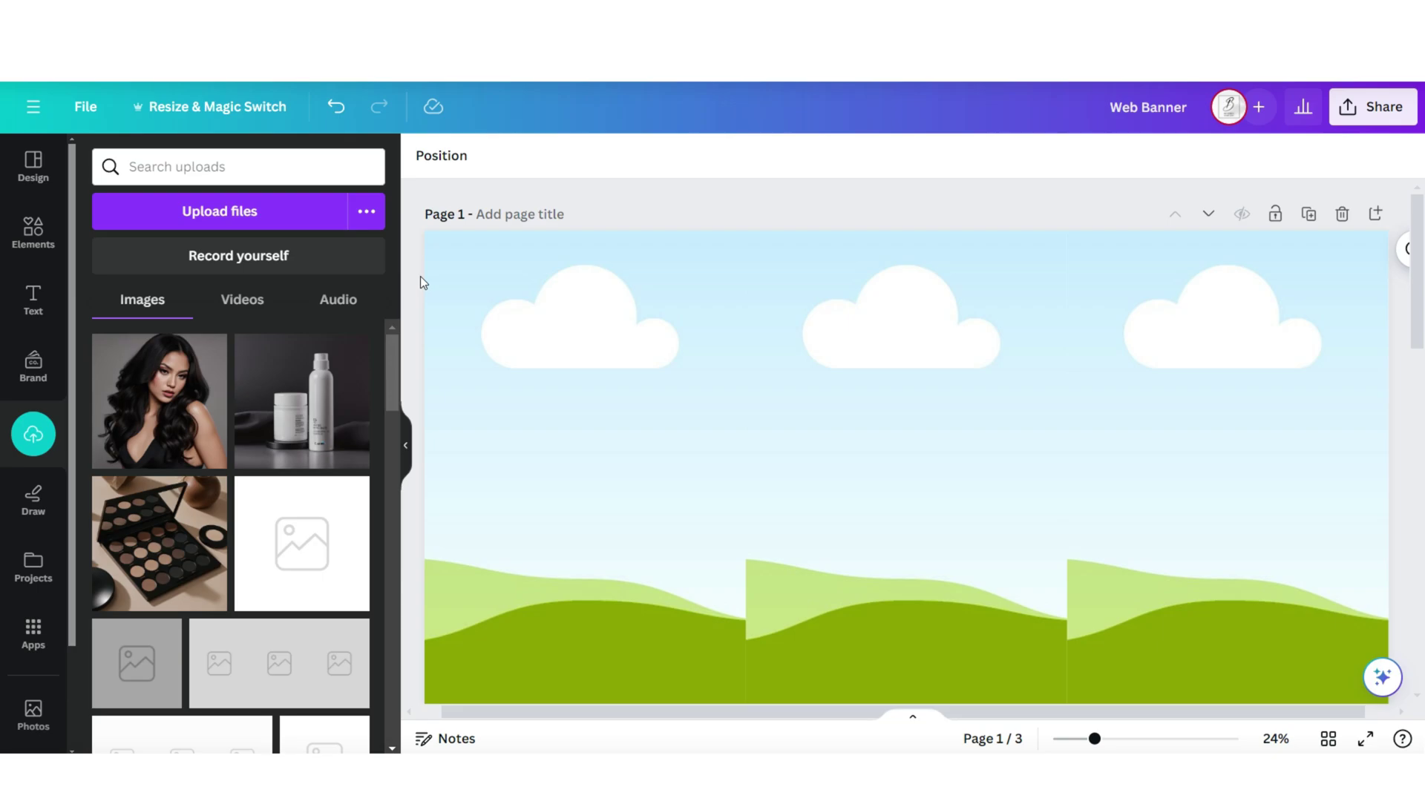
drag(175, 549, 533, 468)
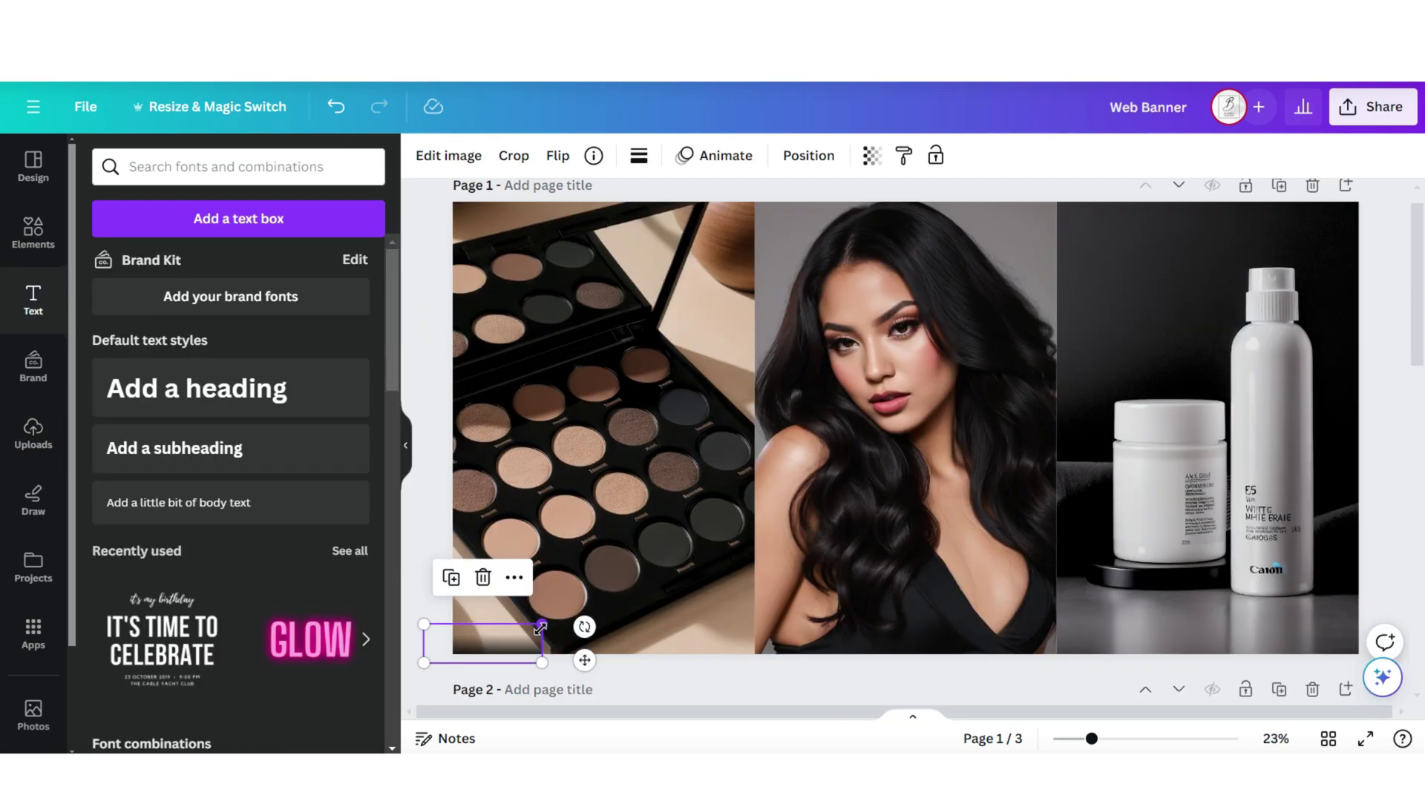
Stretch the dark gradient across the lower part of the three images and shrink the Luxury Glamour Cosmetics logo onto the middle image
drag(584, 628, 969, 225)
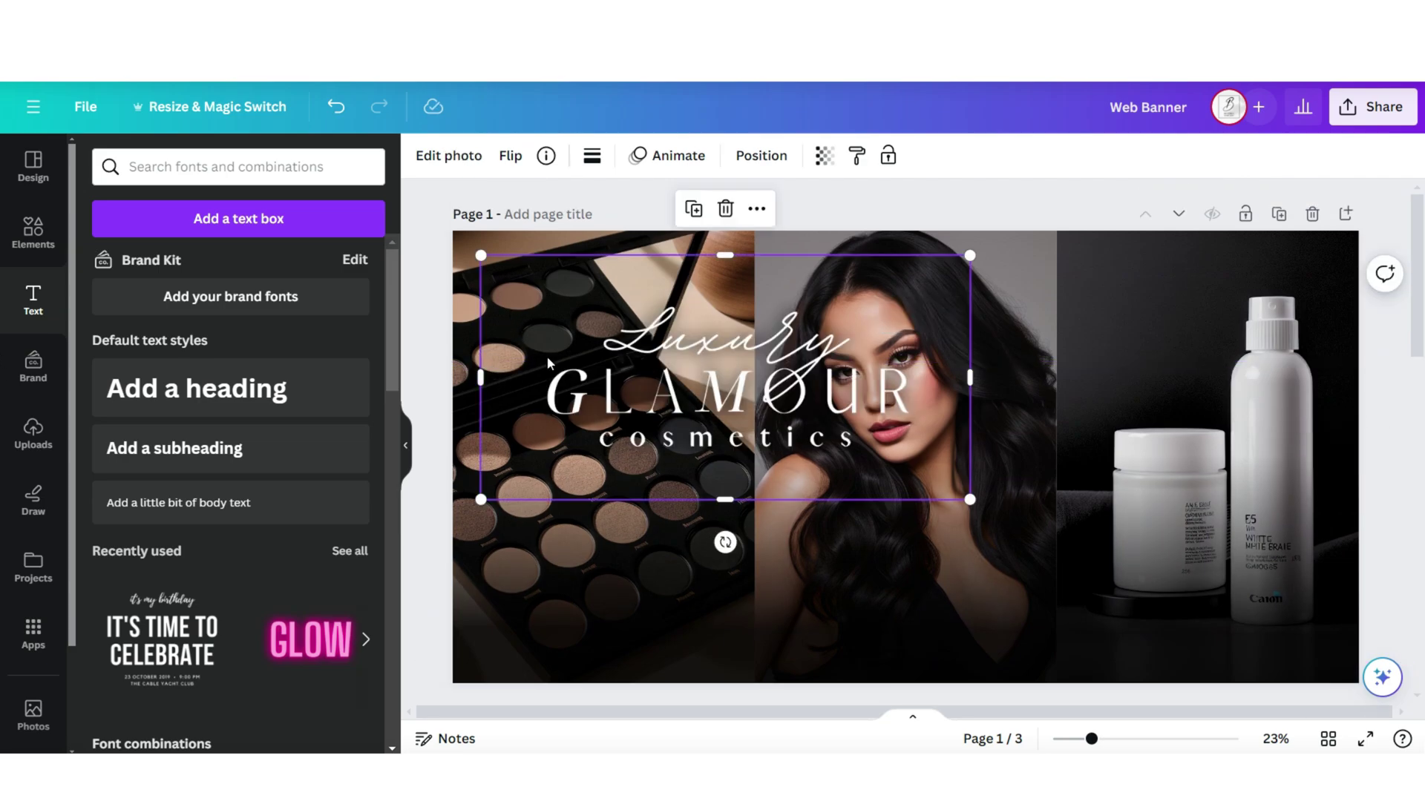
drag(479, 260, 803, 414)
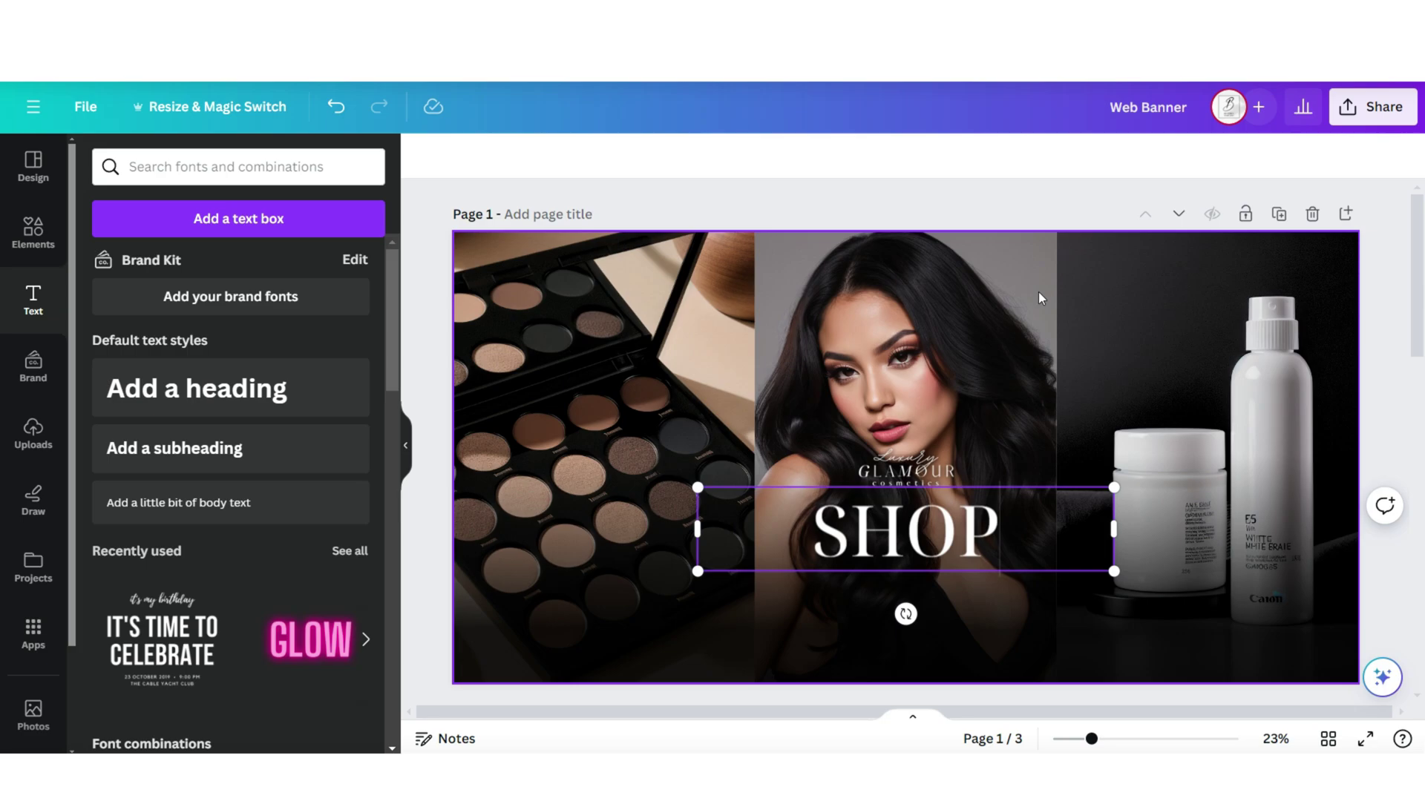
Complete the heading as "SHOP NOW" below the logo and scale down the "LUXURY GLAMOUR COSMETICS" line to fit beneath it
text(NOW)
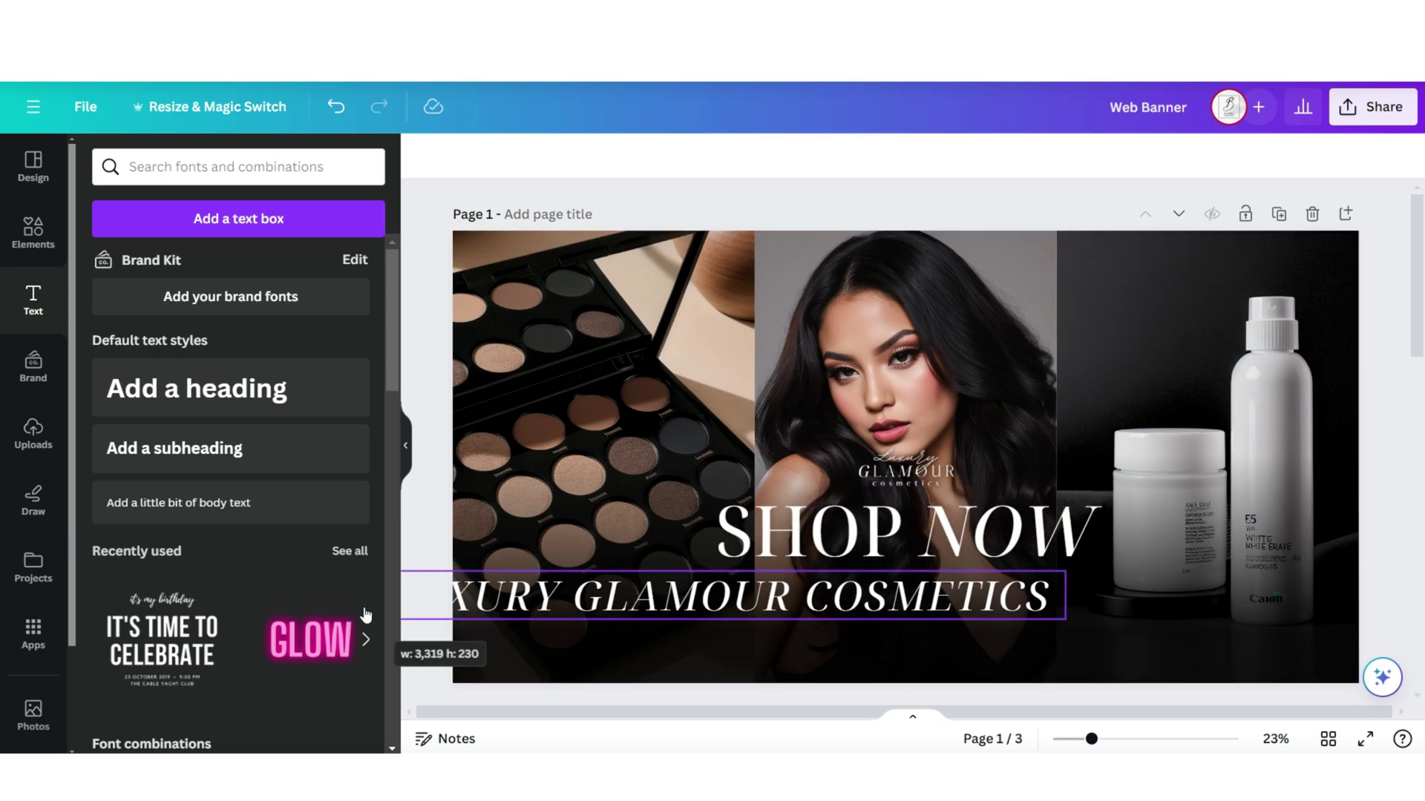
drag(371, 610, 696, 596)
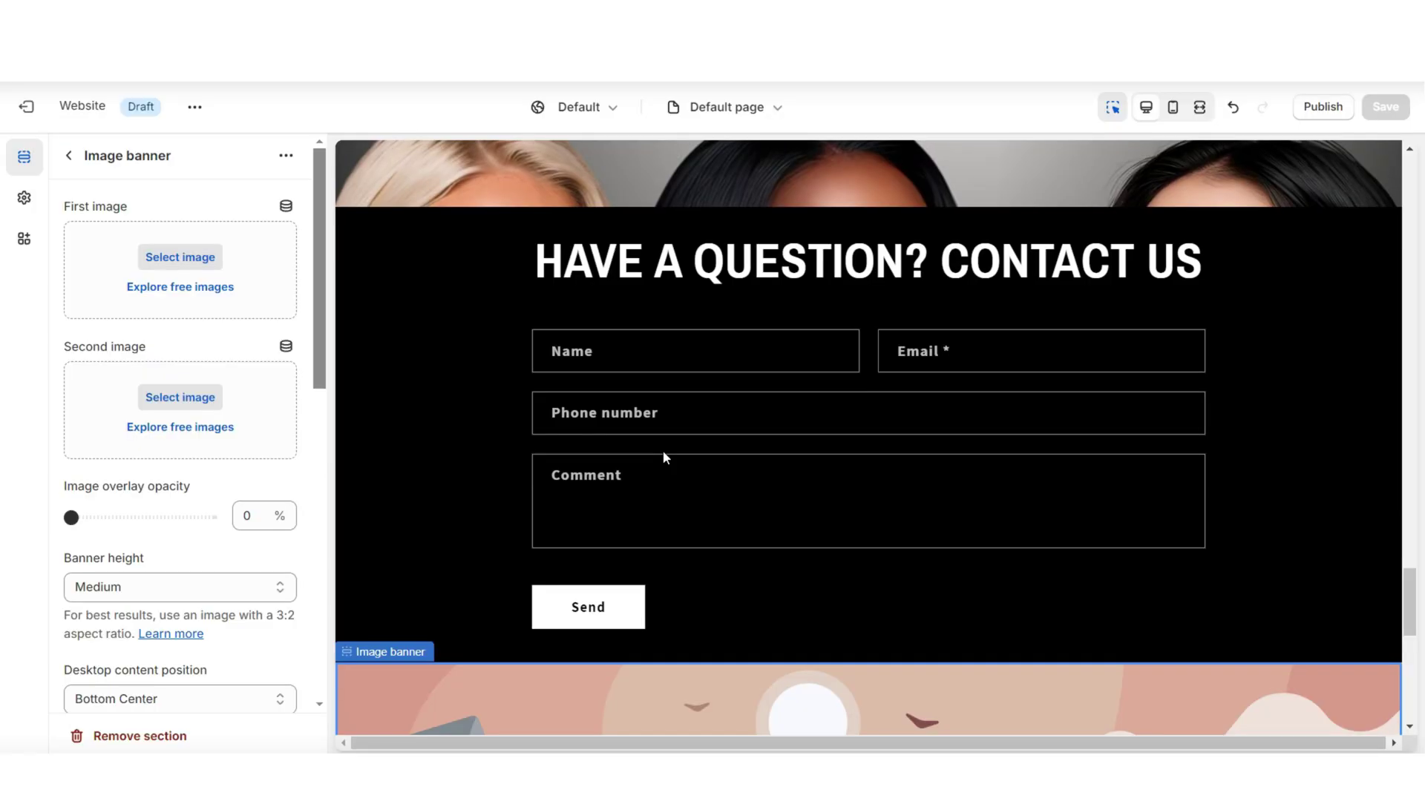
Switch to the Shopify theme editor, set Copy_of_Banner_Template_2_2 as the shop-now banner's first image and its height to Adapt to first image
scroll(662, 452, down, 6)
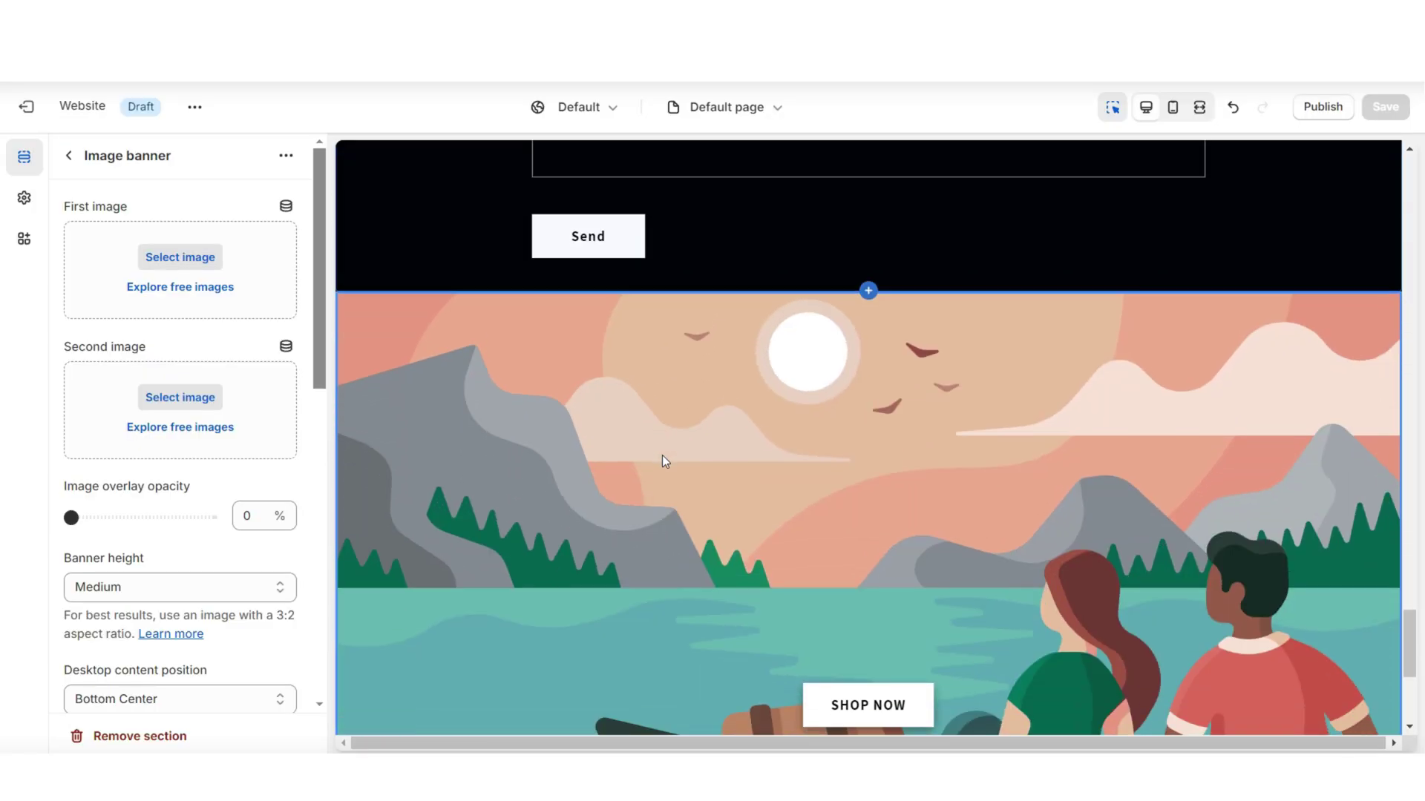
click(152, 254)
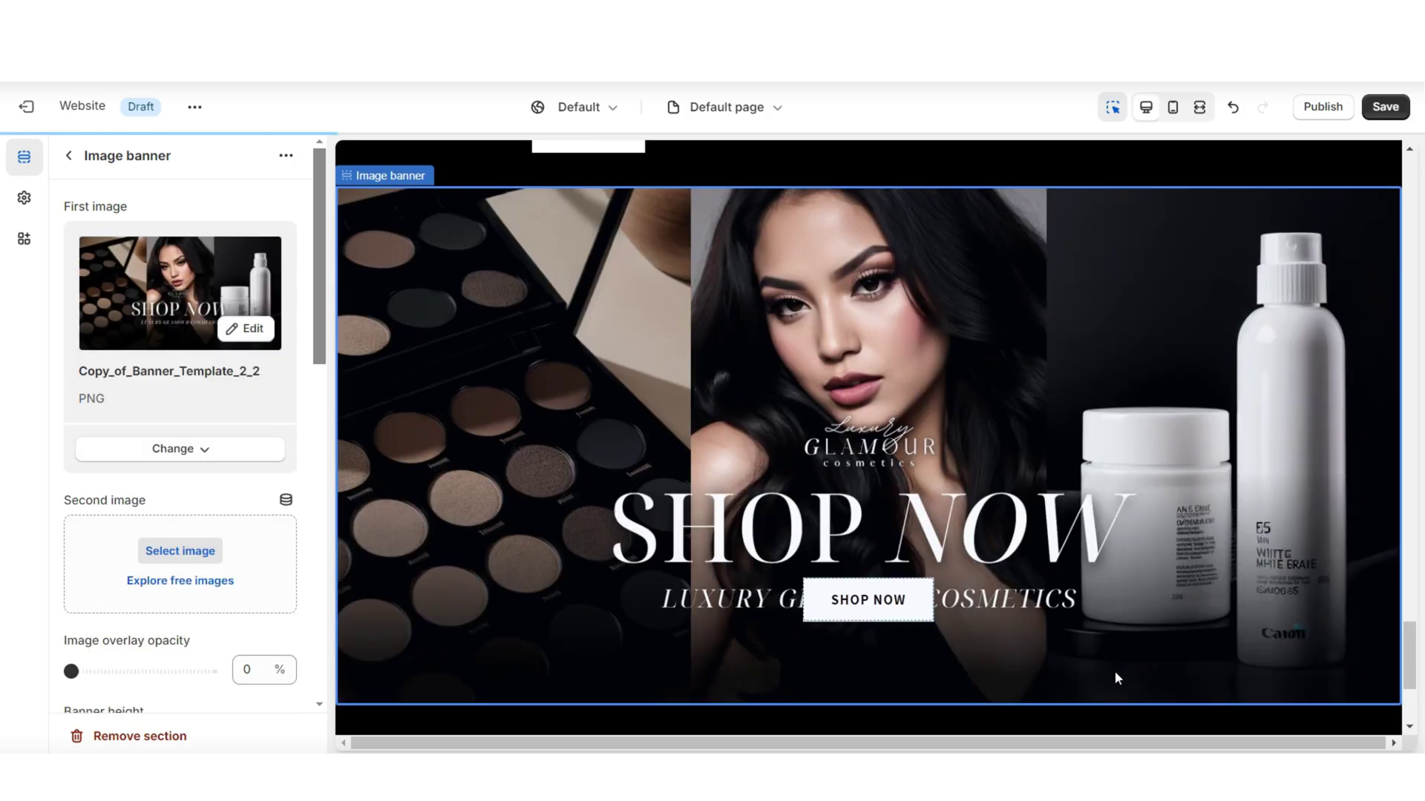
scroll(178, 445, down, 4)
click(118, 463)
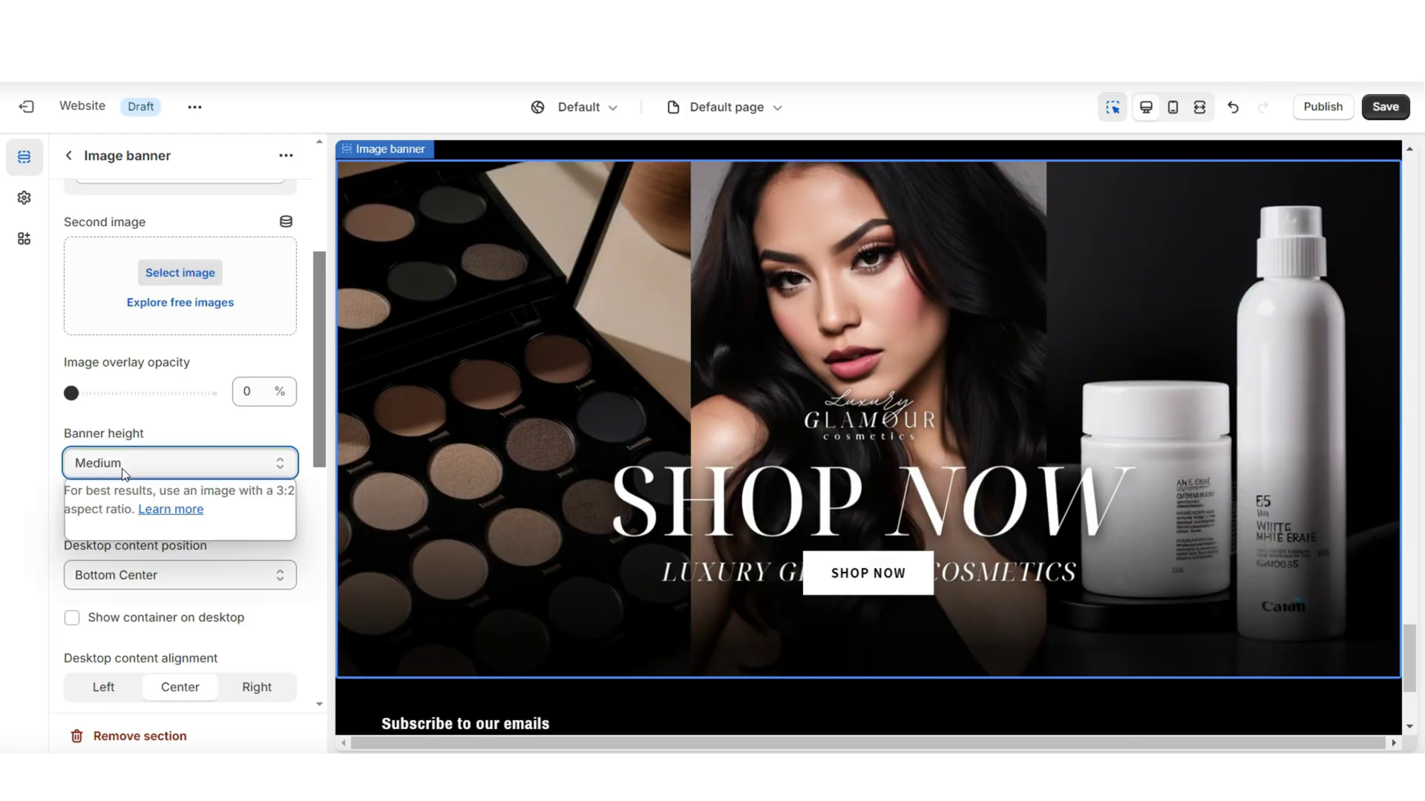
click(119, 486)
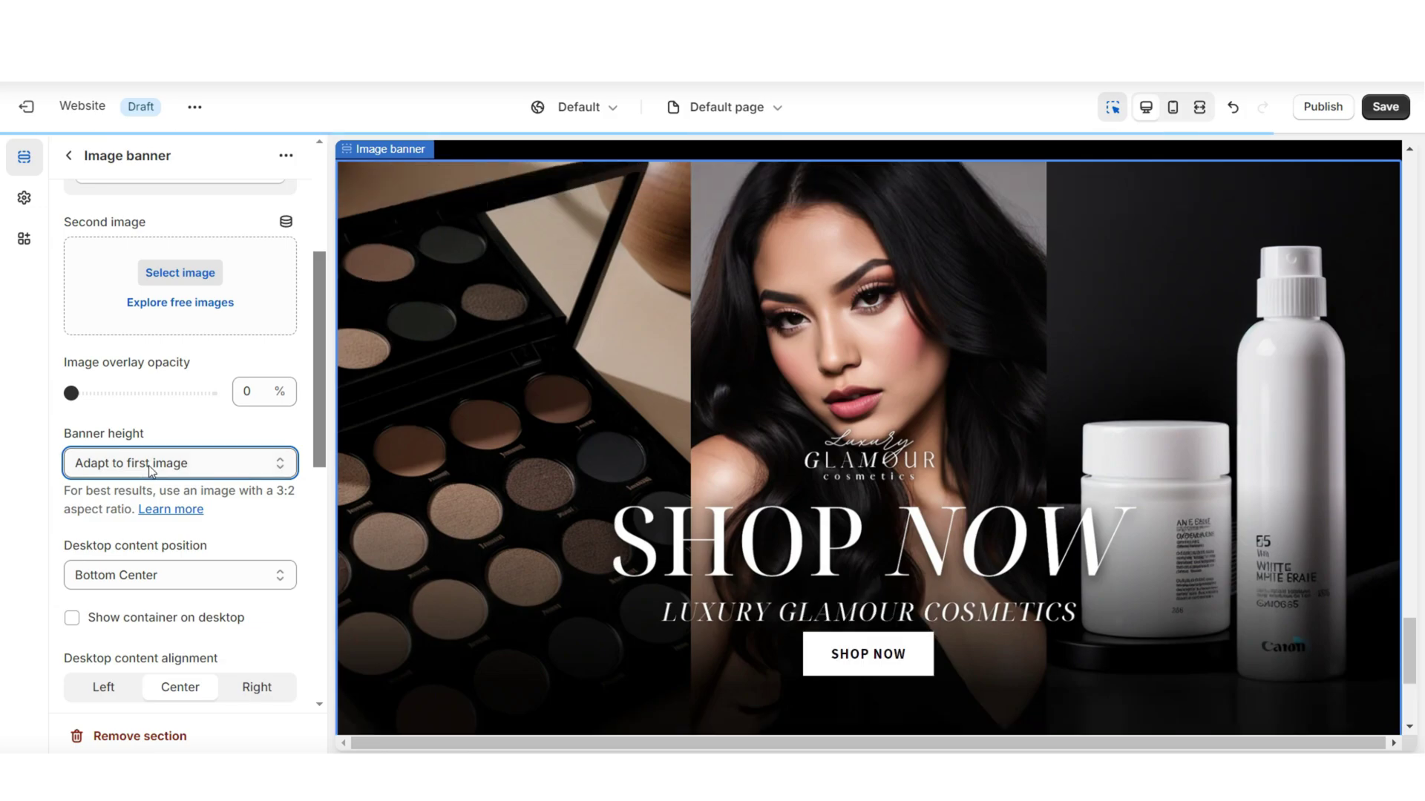
Review the shop-now banner and the rest of the page in full-screen and mobile previews
click(1199, 107)
scroll(1351, 308, down, 5)
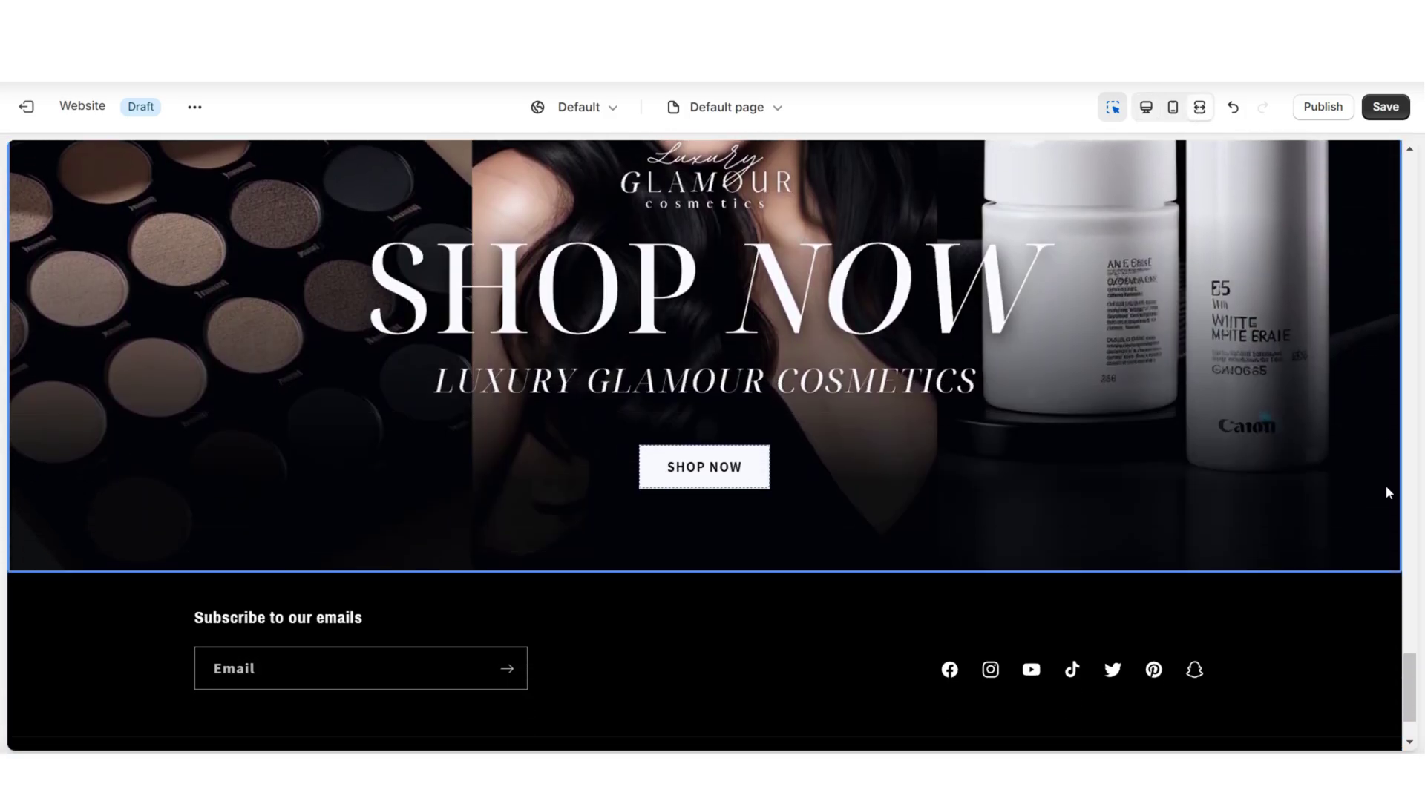
scroll(1408, 499, up, 10)
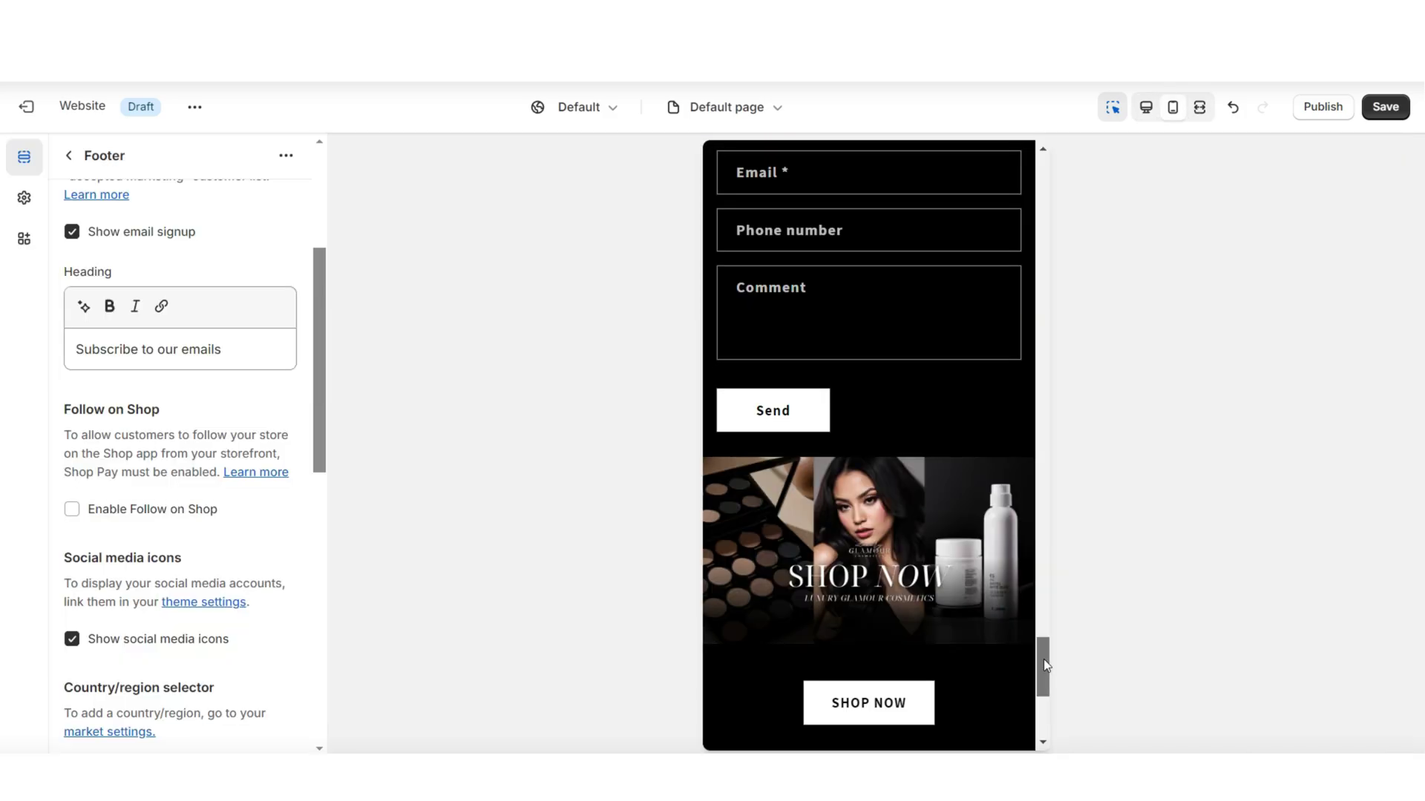
drag(1044, 658, 1053, 605)
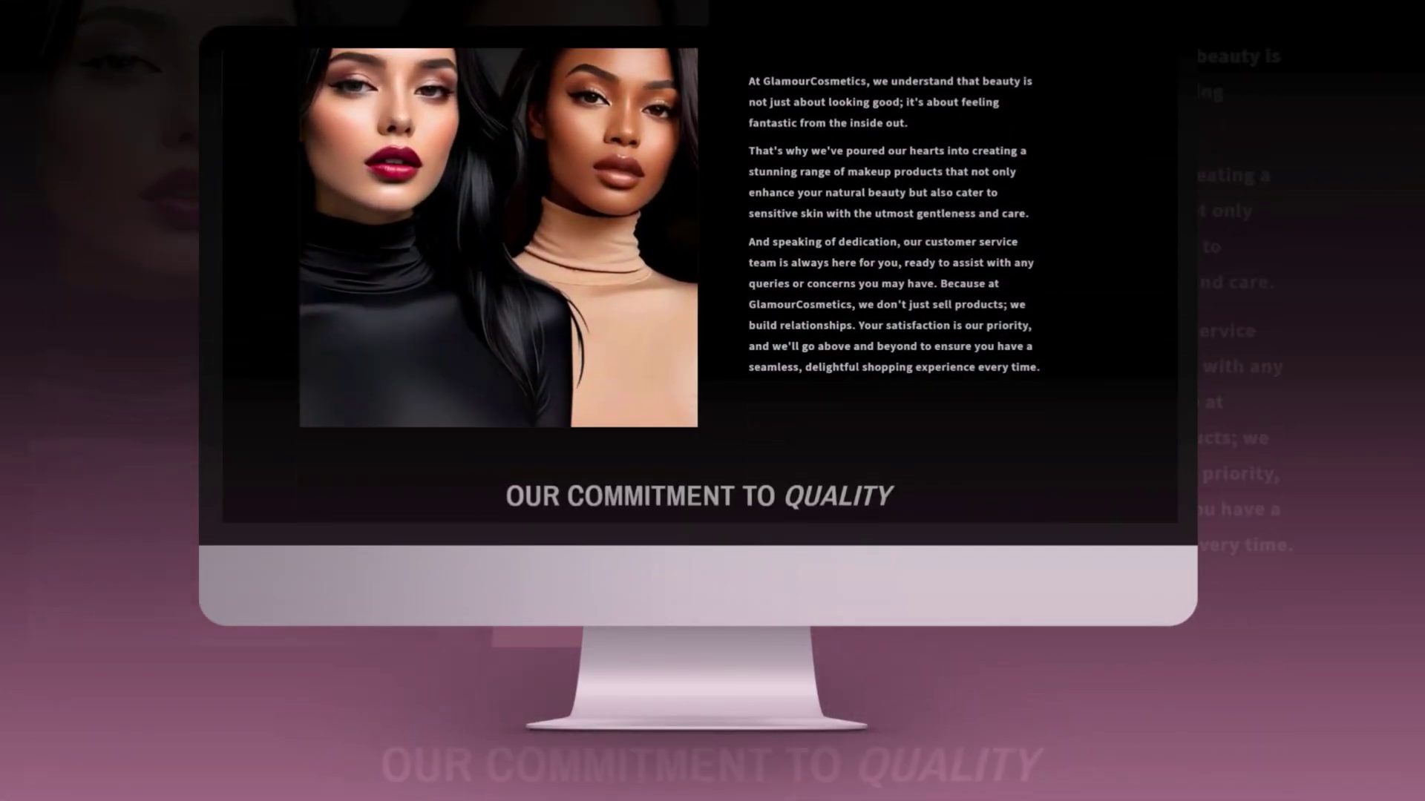